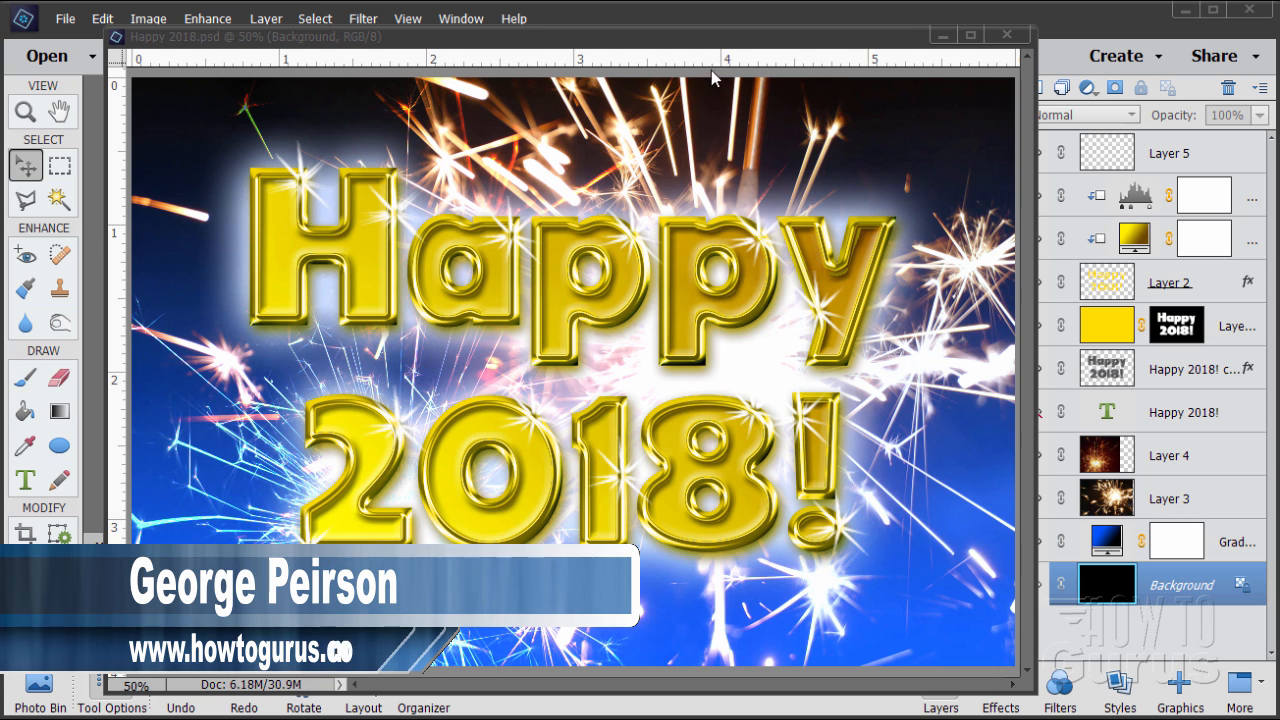
left_click_drag(691, 45, 658, 50)
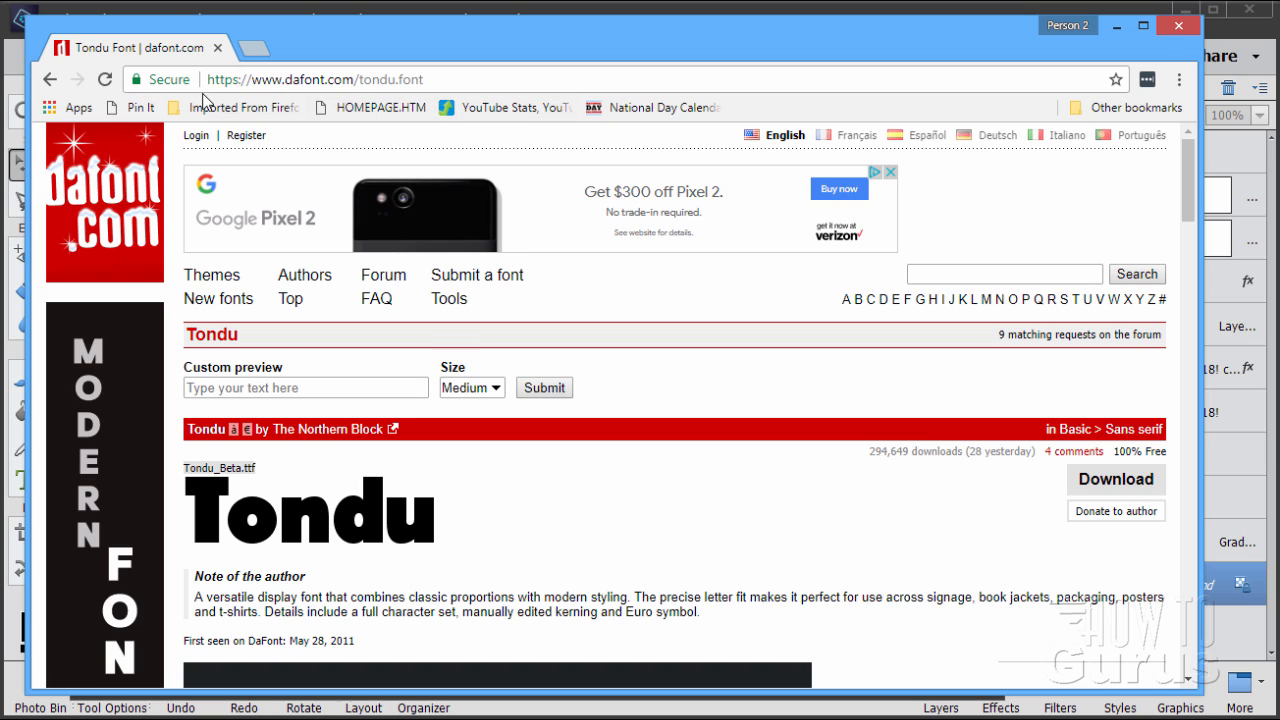
In the browser, review the Tondu font page on dafont.com and the font installation instructions on the site's home page
left_click_drag(445, 82, 204, 80)
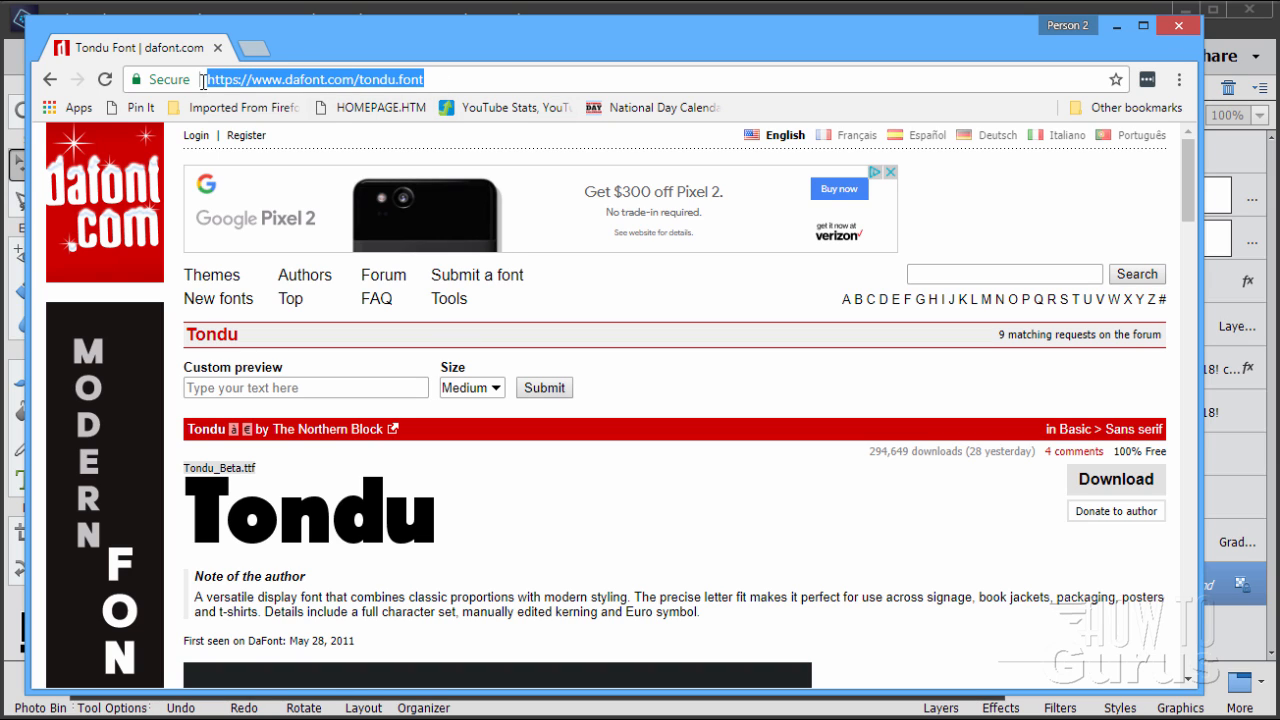
left_click(442, 82)
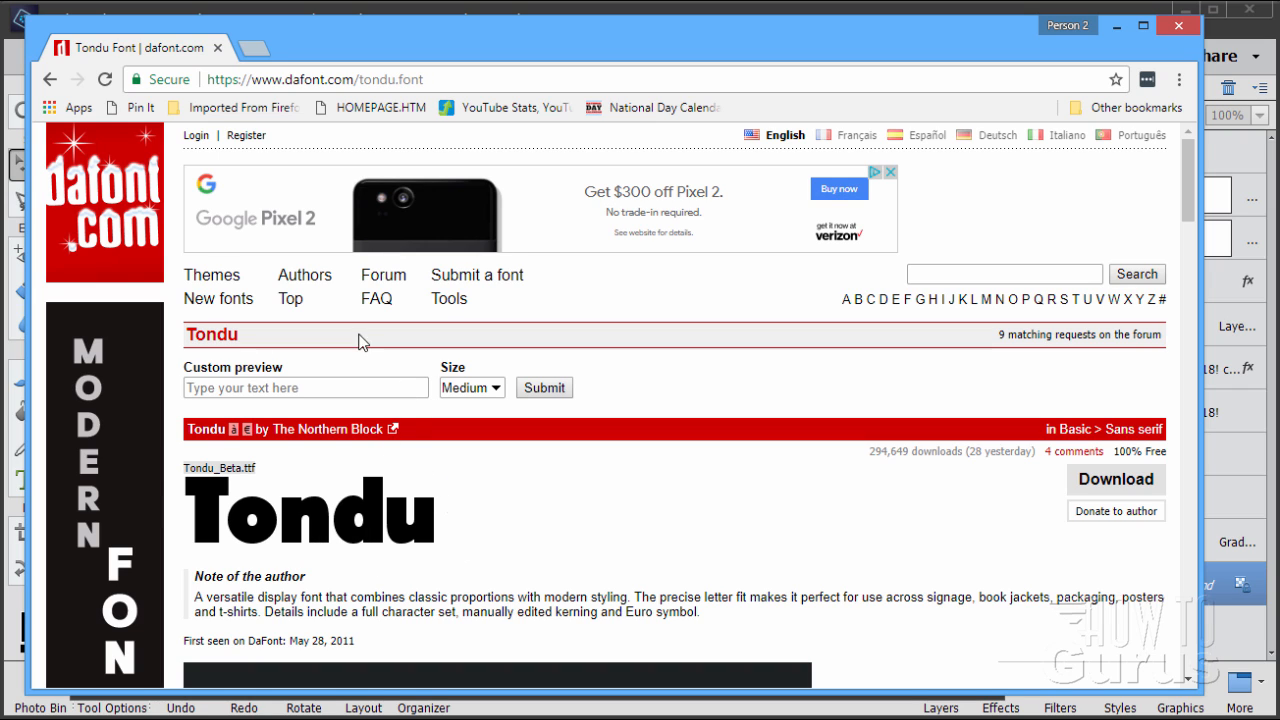
left_click(117, 209)
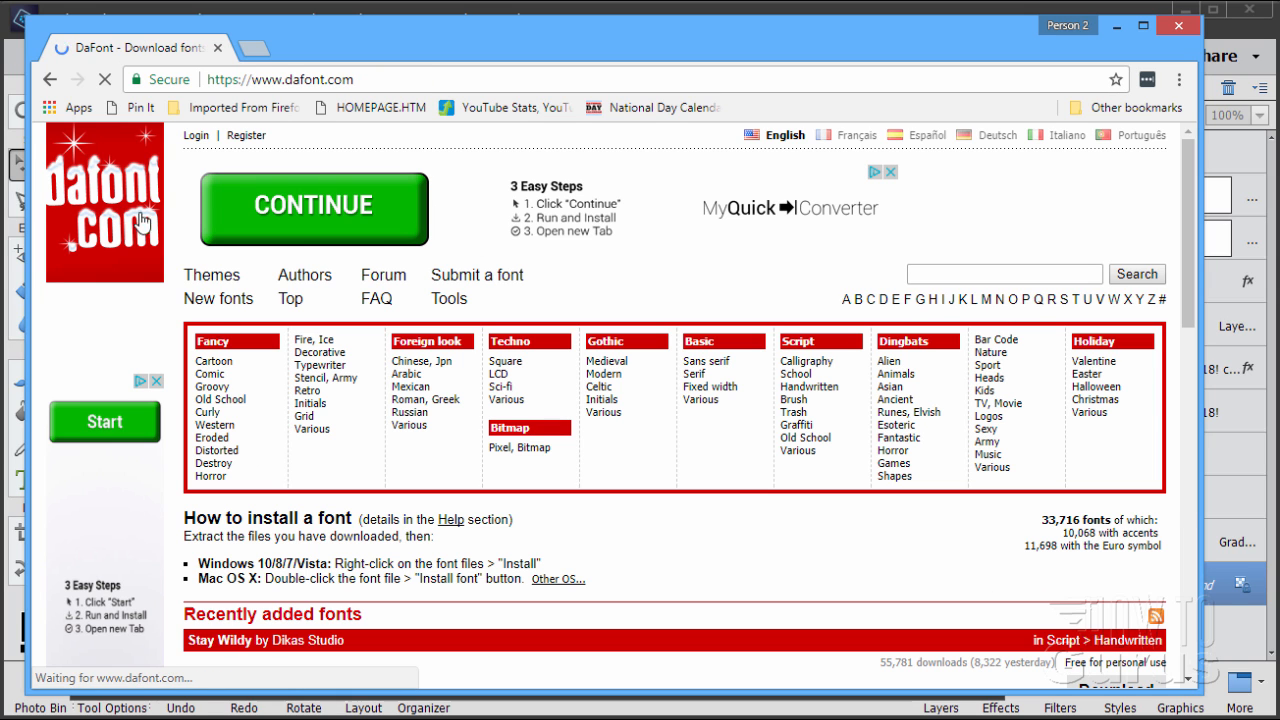
left_click_drag(595, 582, 183, 525)
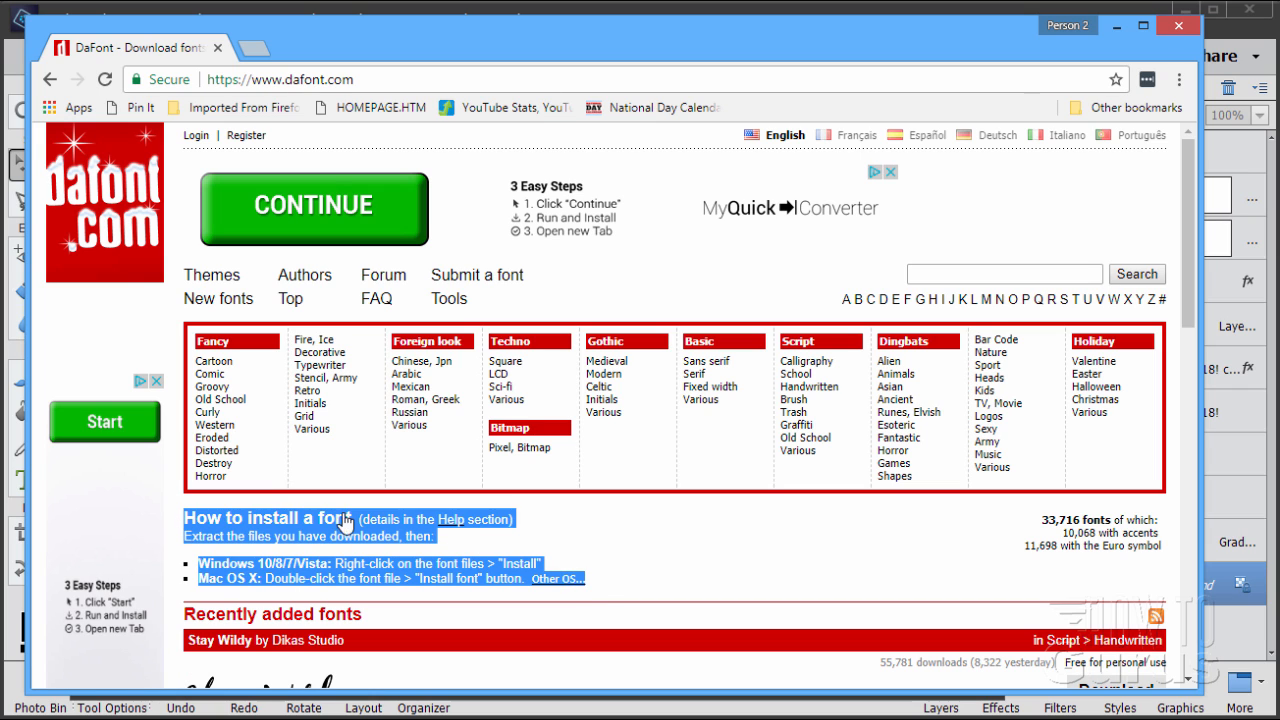
left_click(620, 538)
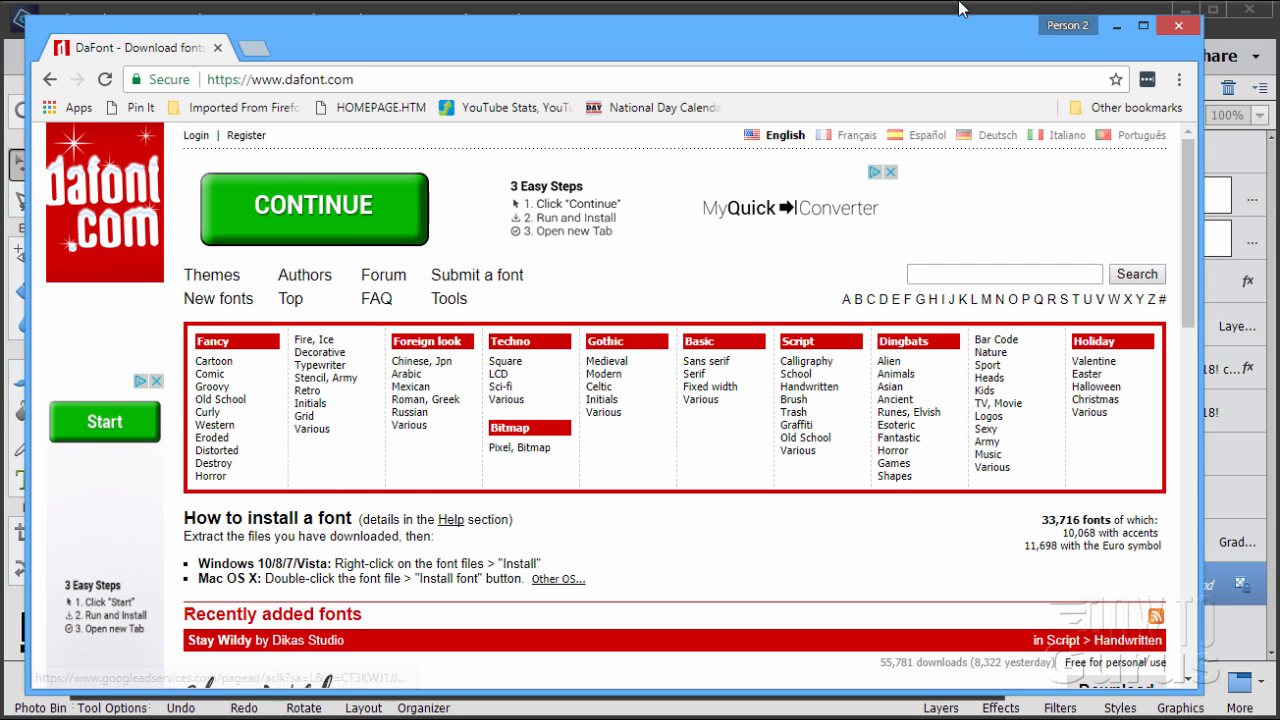
left_click(1168, 28)
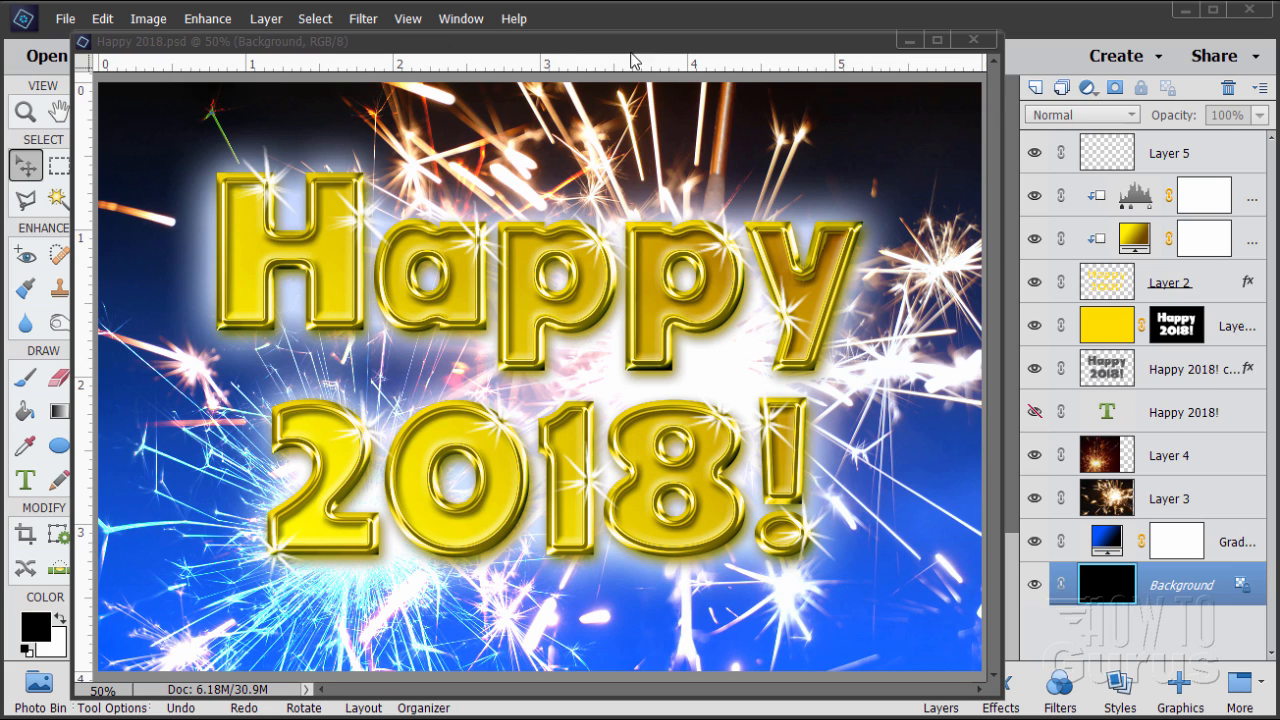
Close Happy 2018.psd and create a blank 6 x 4 inch RGB document at 300 pixels/inch with a white background
left_click(975, 41)
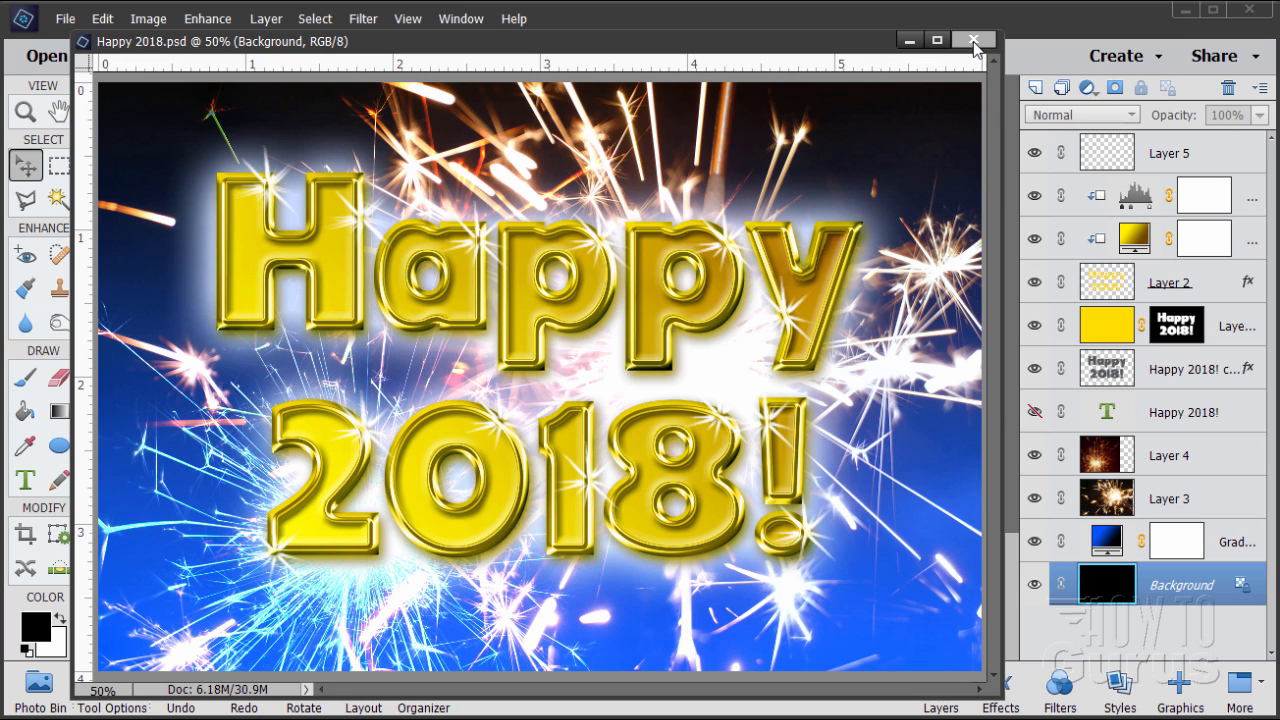
left_click(973, 41)
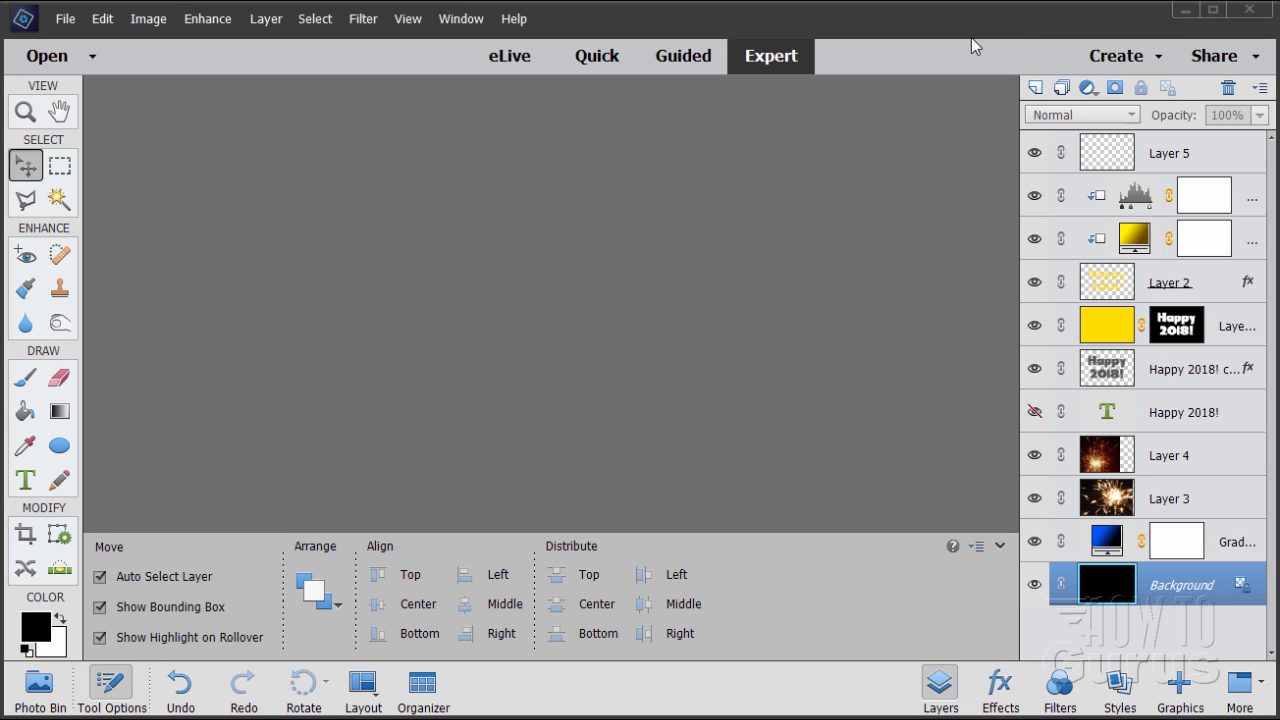
left_click(63, 19)
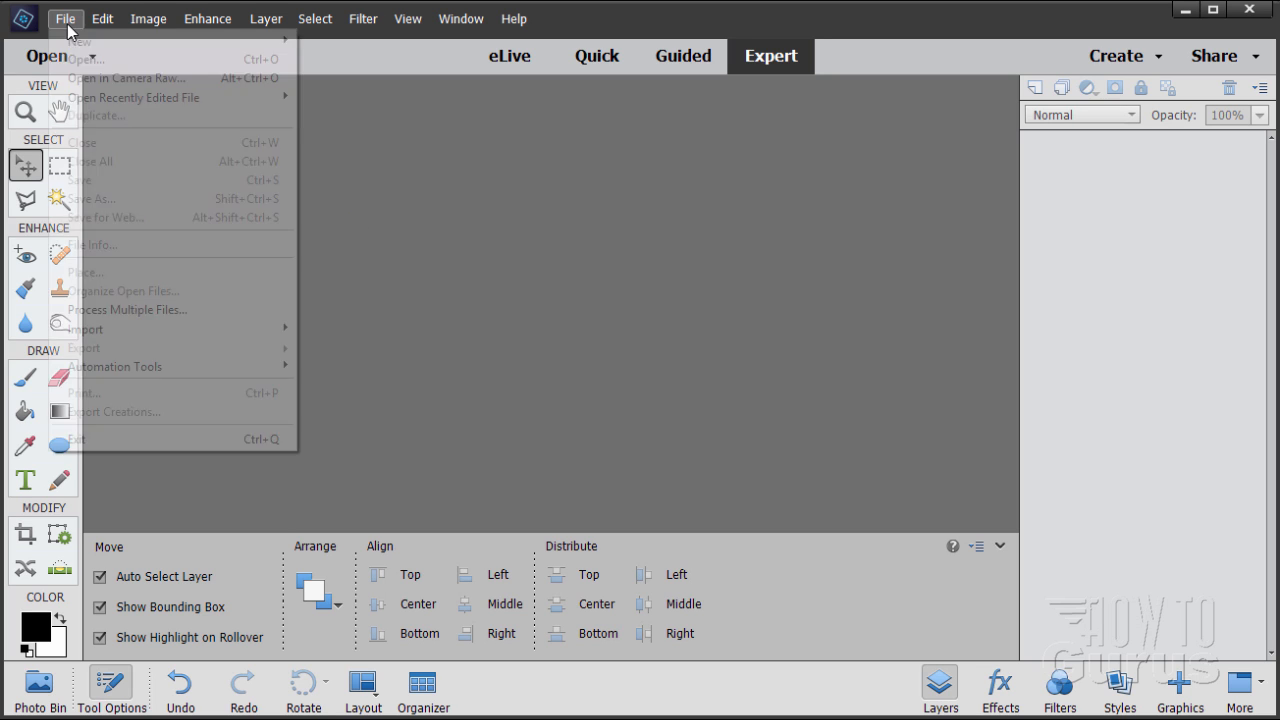
mouse_move(85, 47)
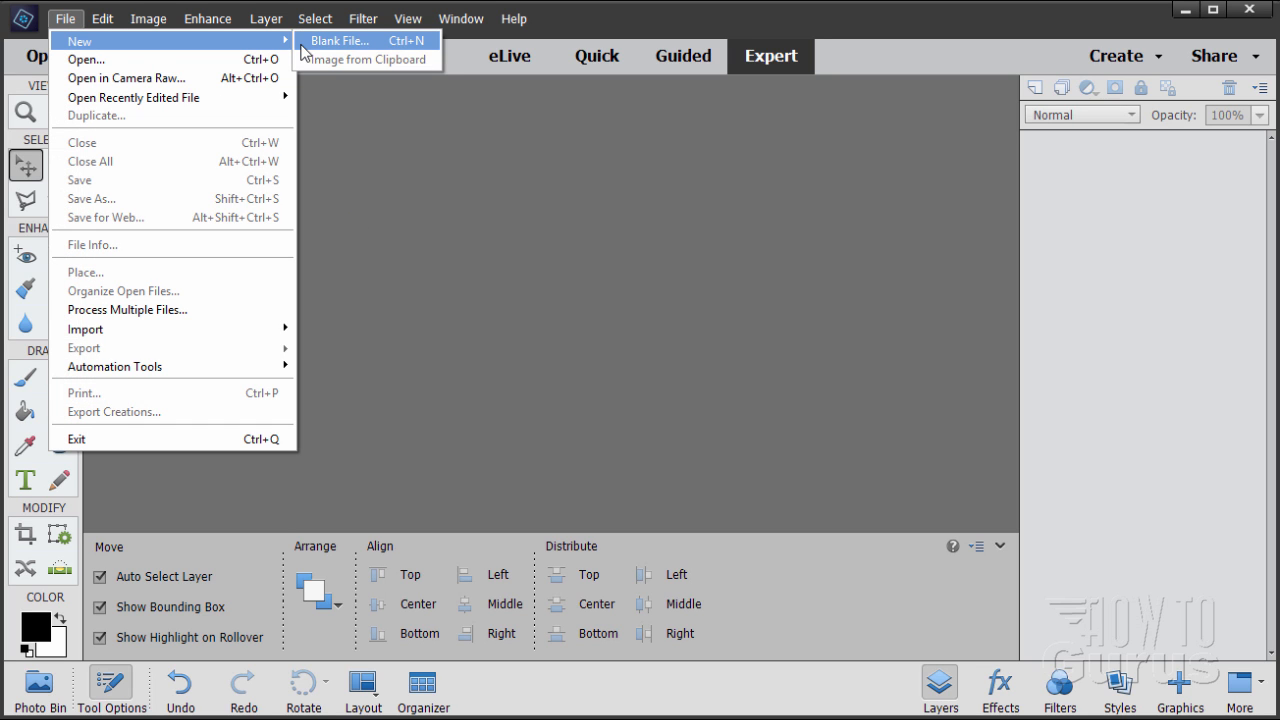
left_click(338, 41)
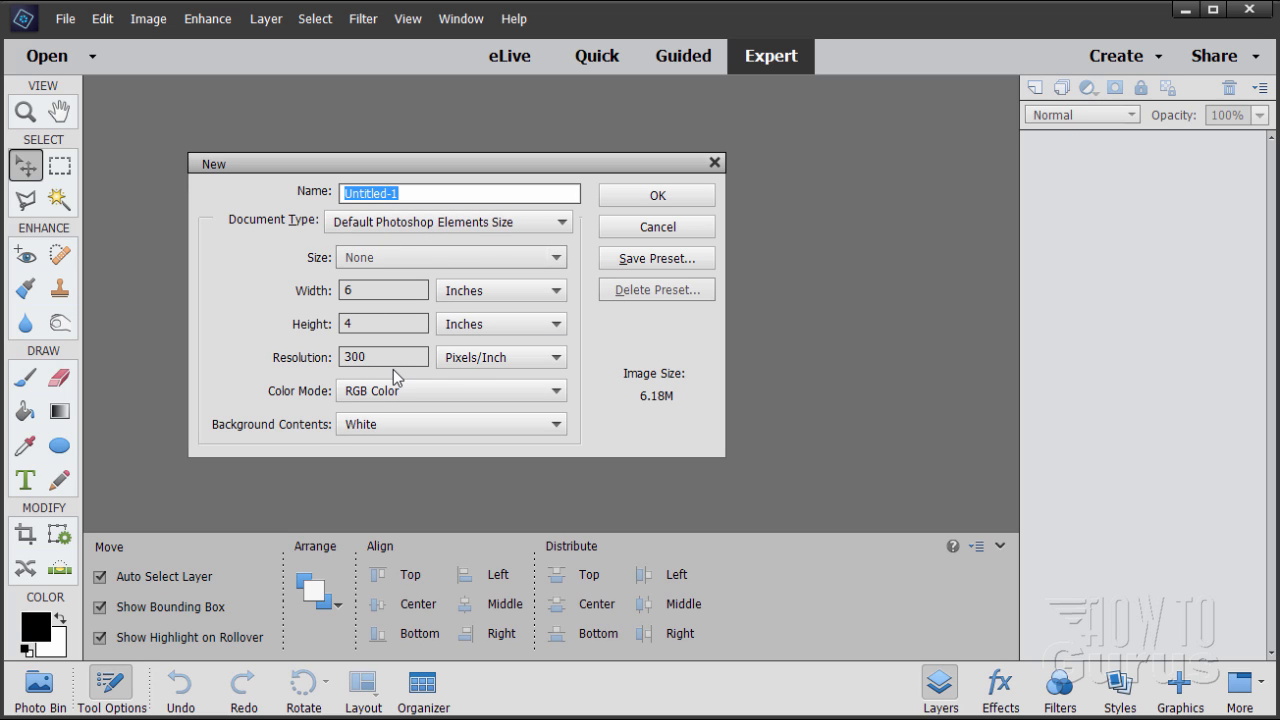
left_click(654, 196)
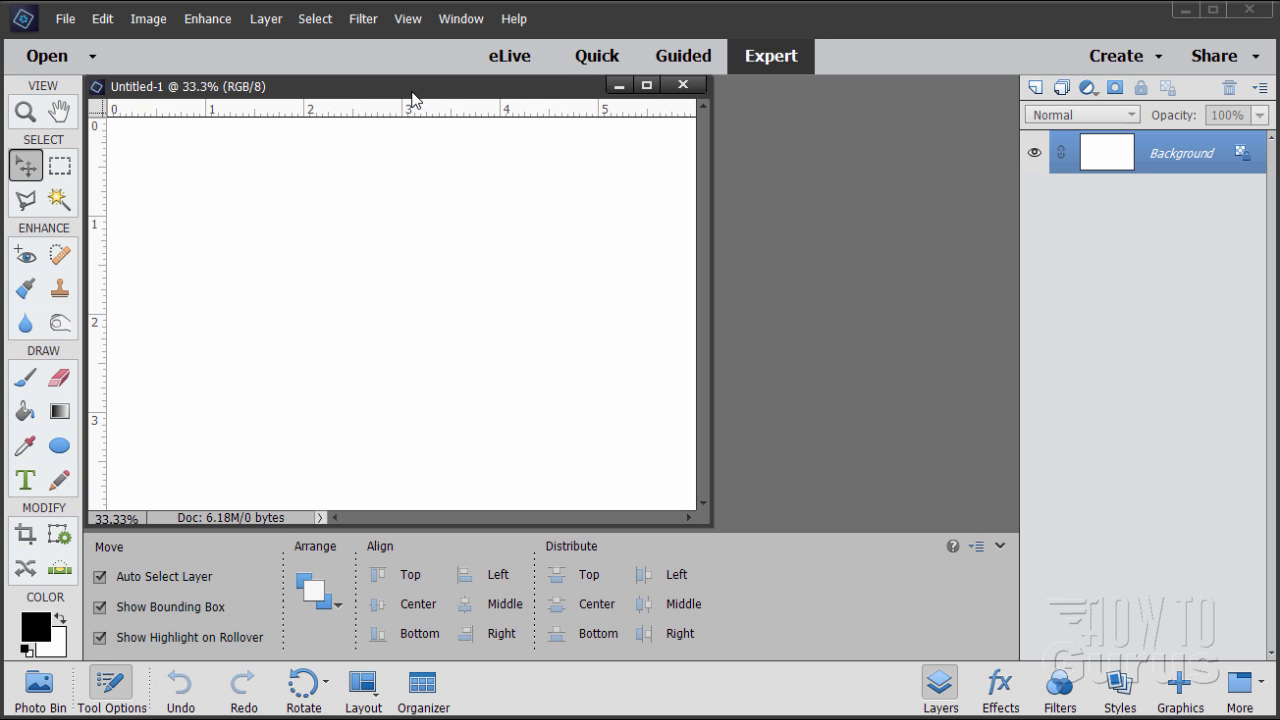
Dock the new document window in the workspace and fill the background with black using the Paint Bucket
left_click_drag(413, 93, 509, 92)
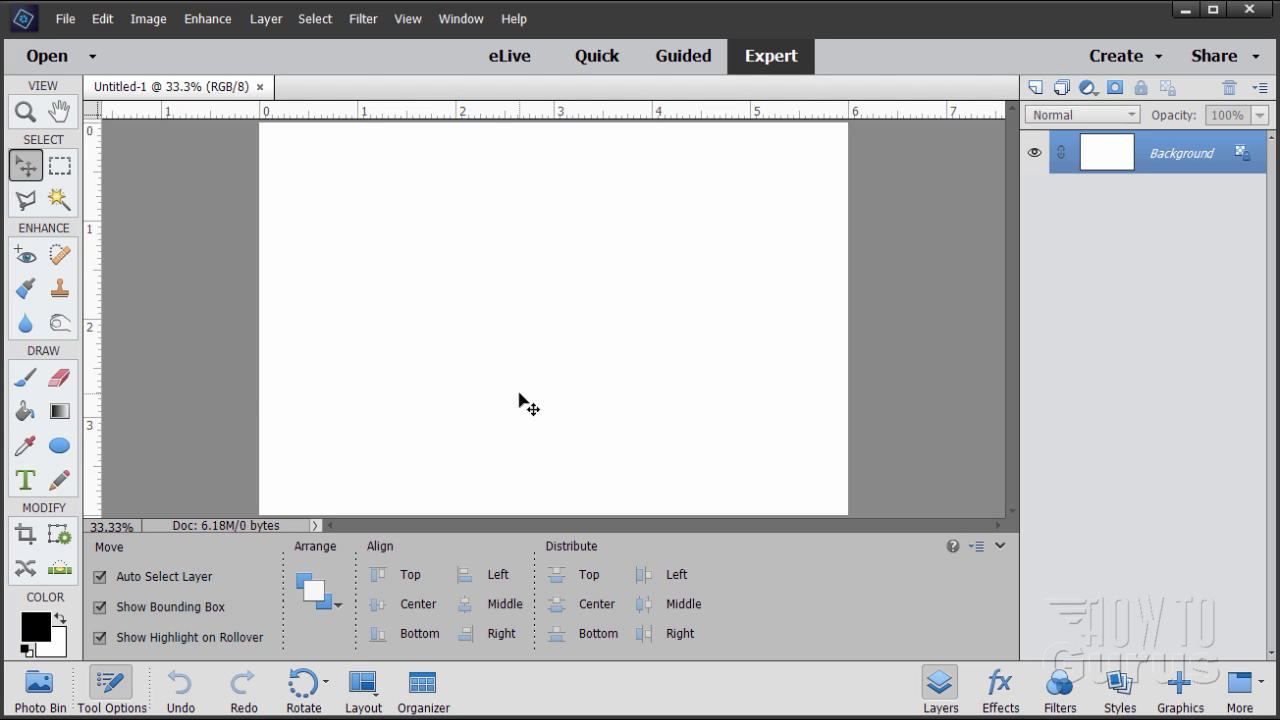
left_click(26, 411)
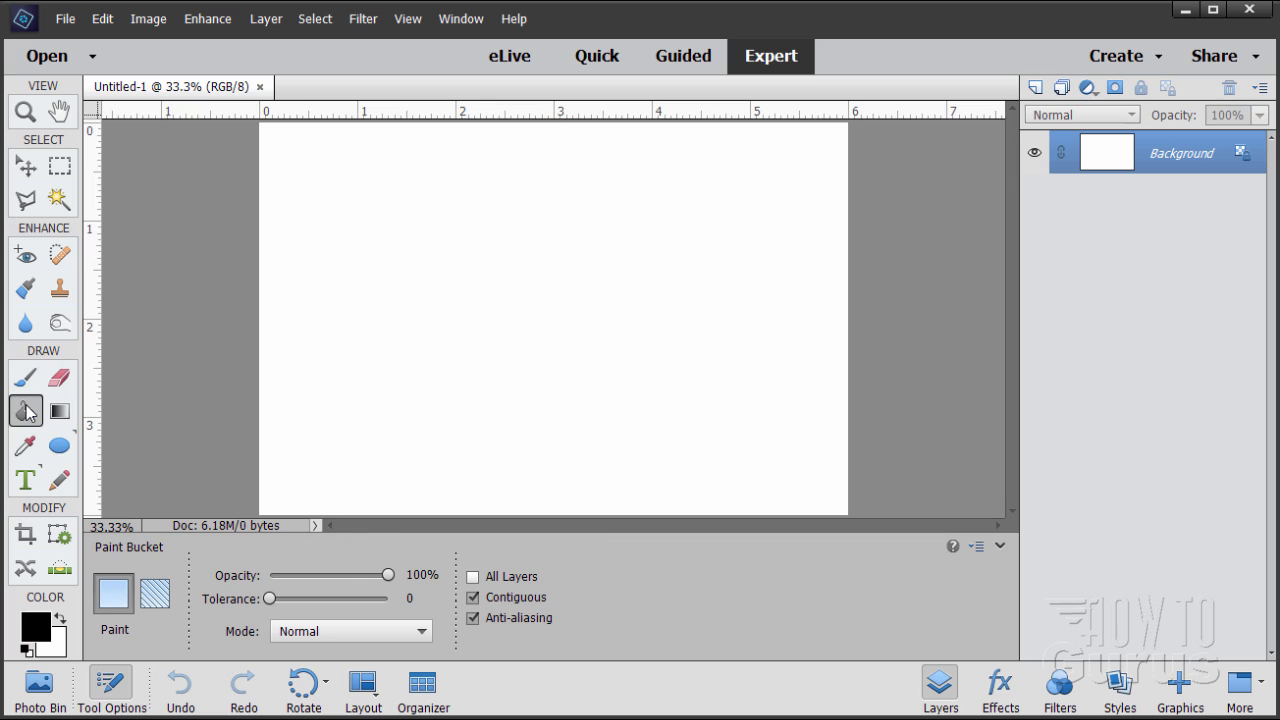
left_click(446, 331)
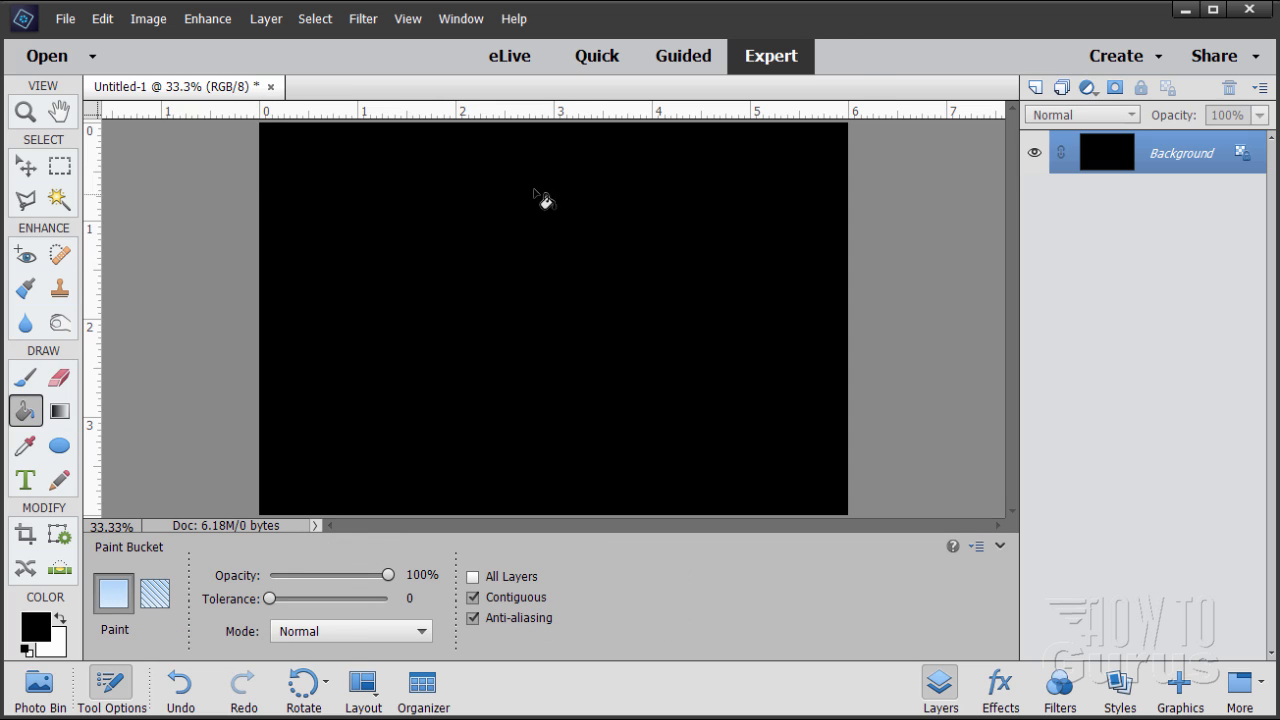
Set up the horizontal Type tool with white as the text color and Tondu Beta as the font
left_click(27, 480)
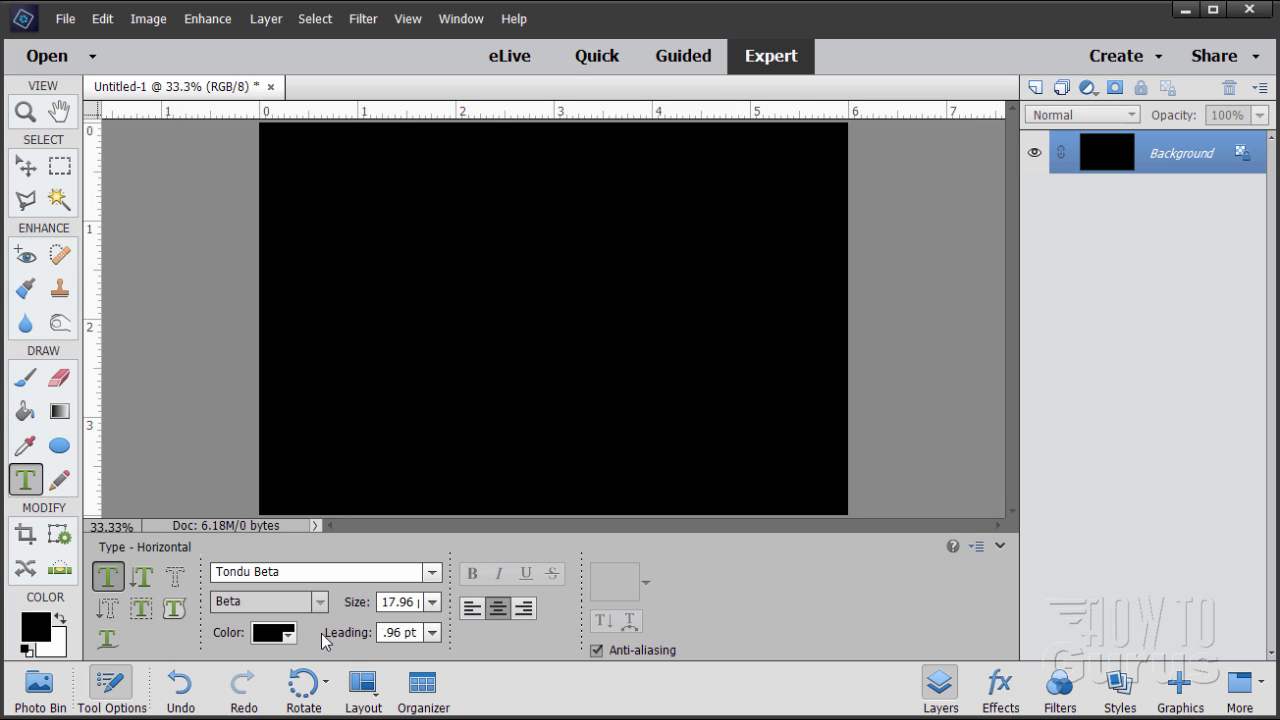
left_click(268, 638)
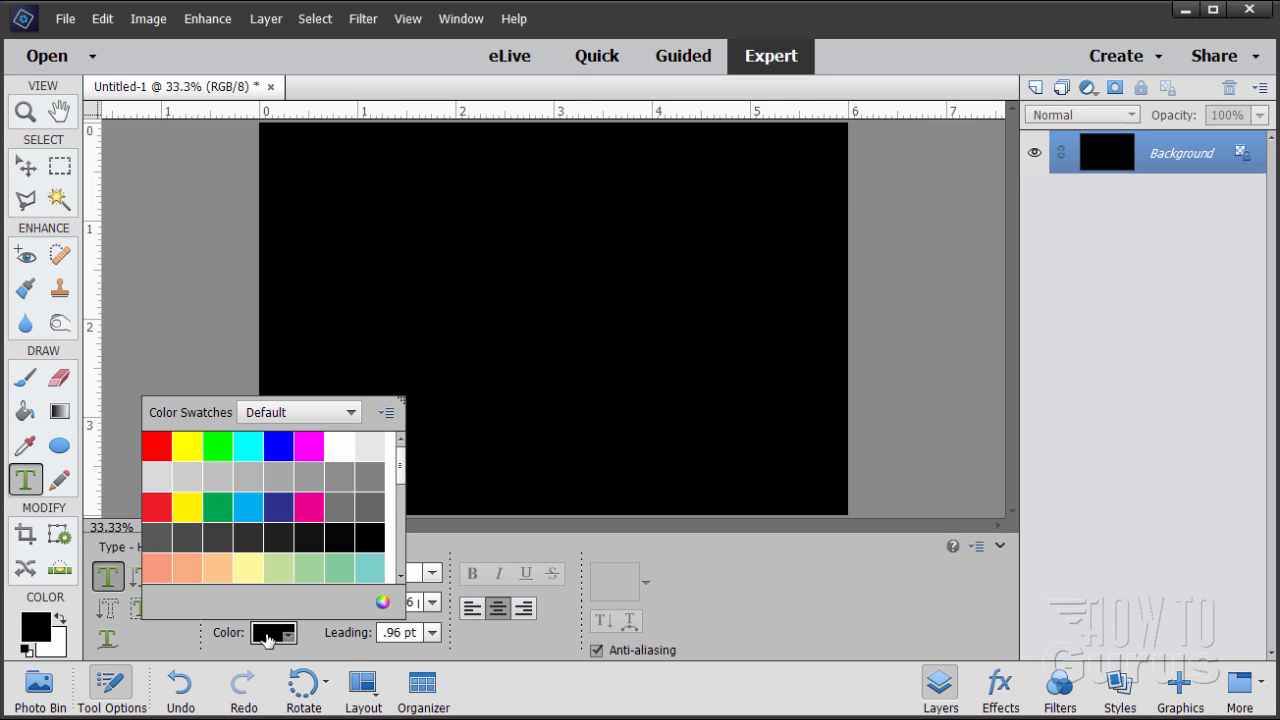
left_click(340, 446)
left_click(270, 640)
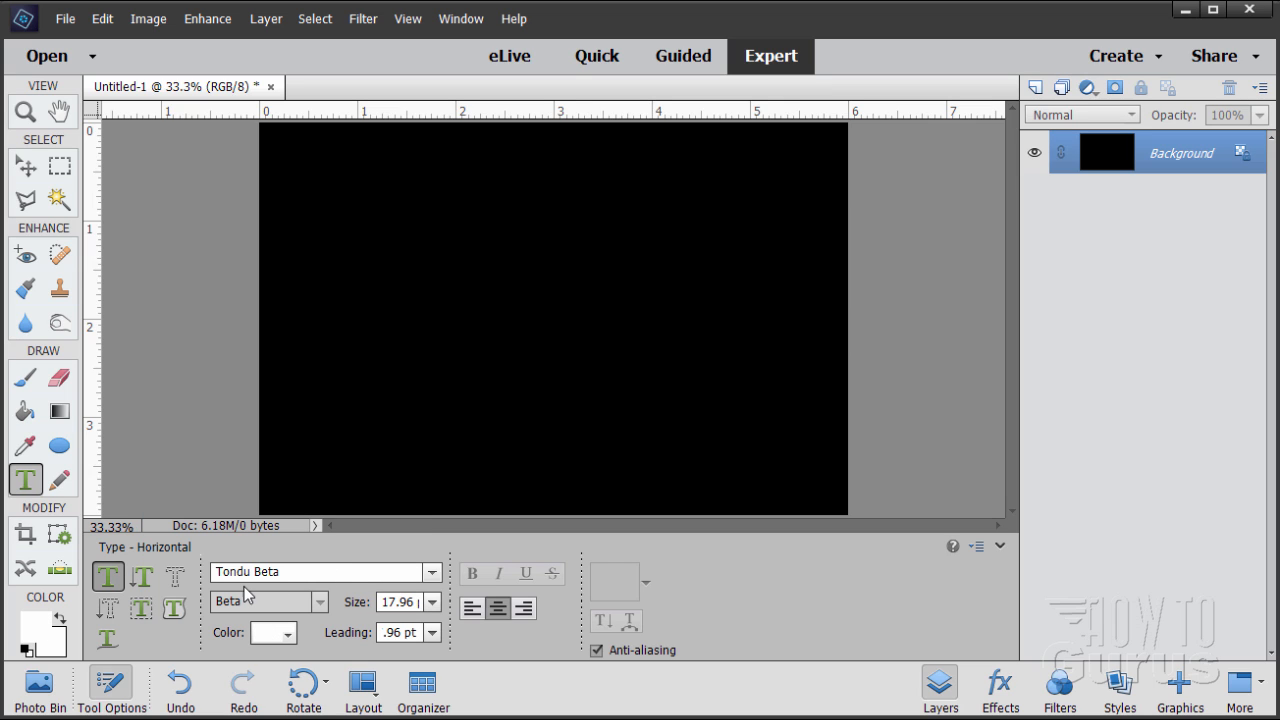
left_click(437, 580)
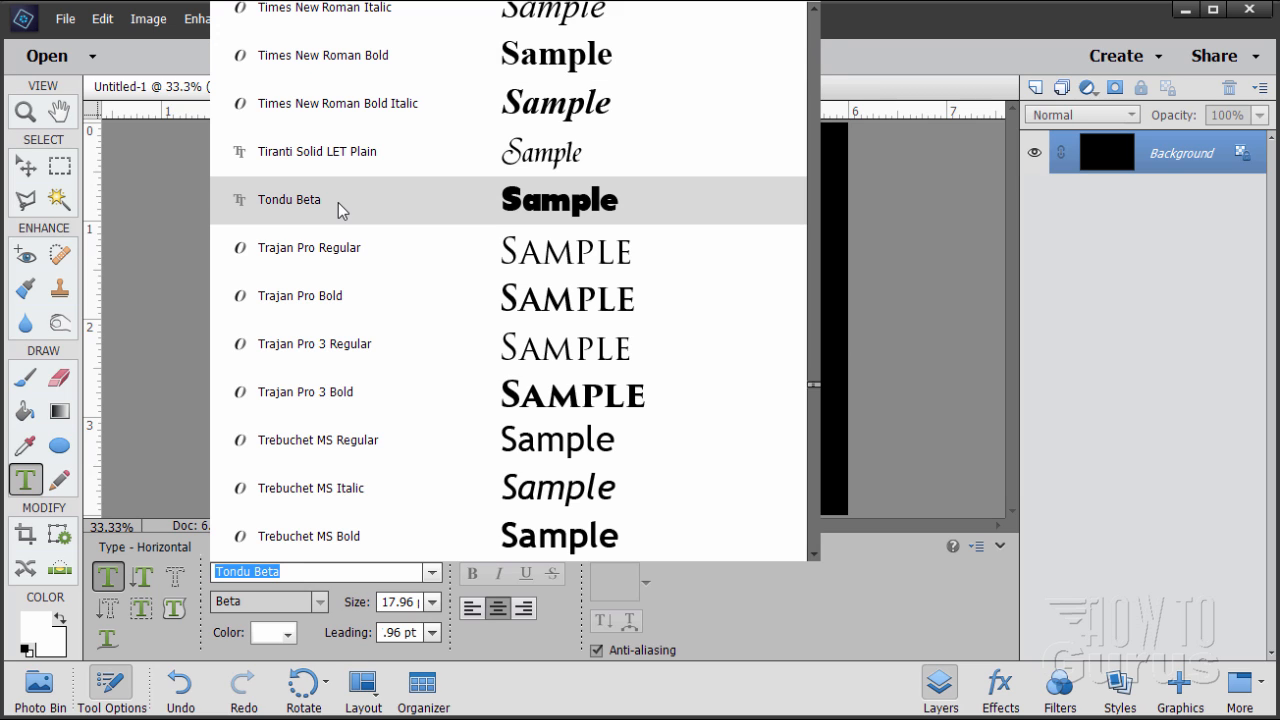
left_click(337, 208)
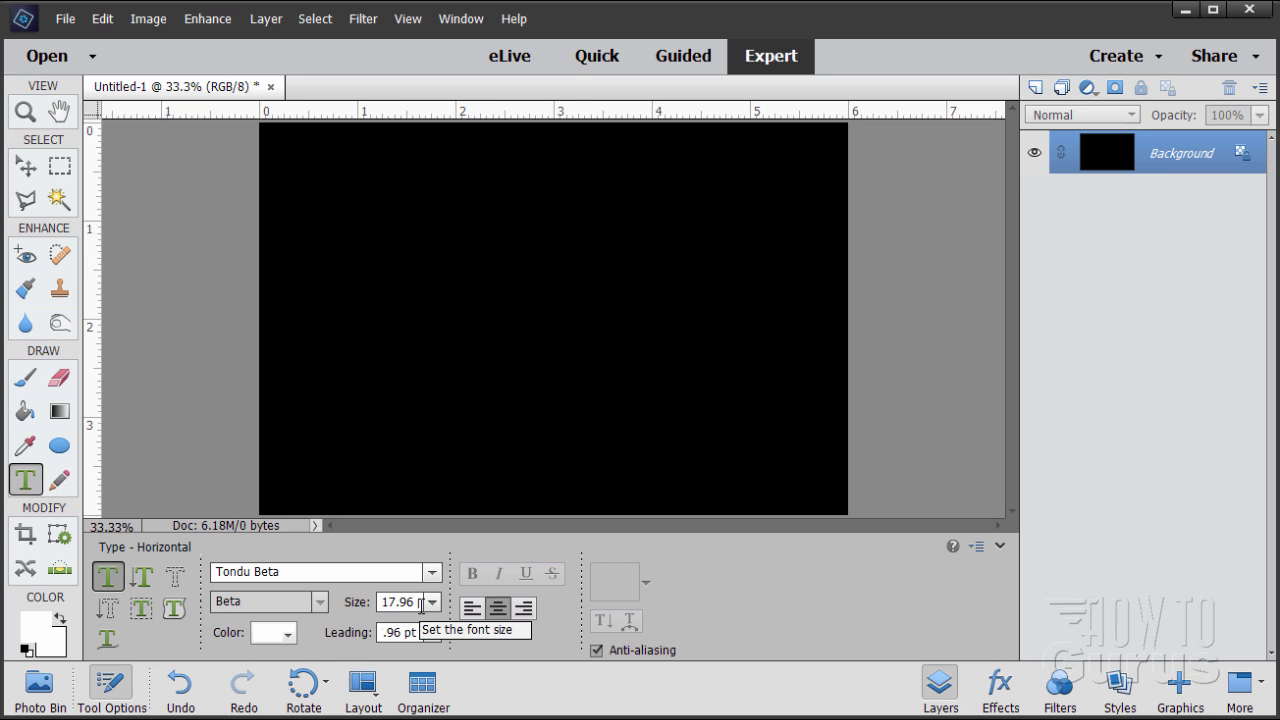
Set both the font size and the leading to 110 pt for the Type tool
left_click_drag(386, 603, 487, 605)
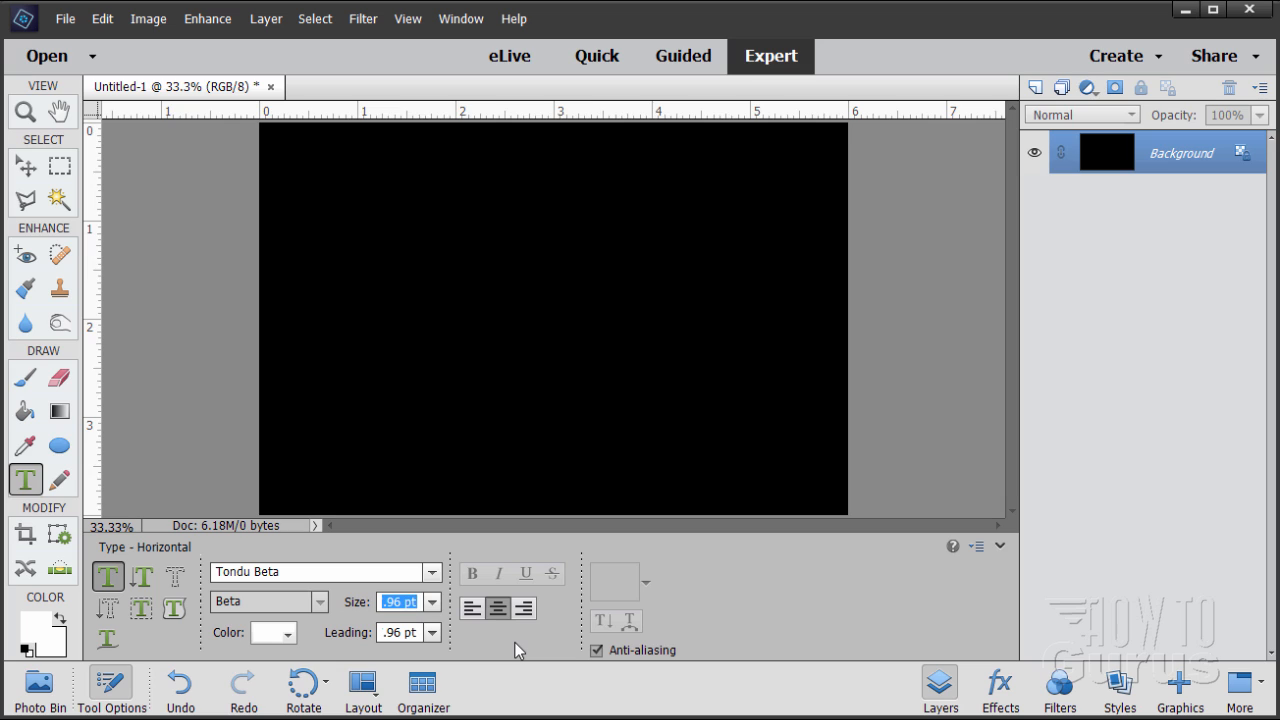
type("110")
left_click_drag(418, 632, 341, 637)
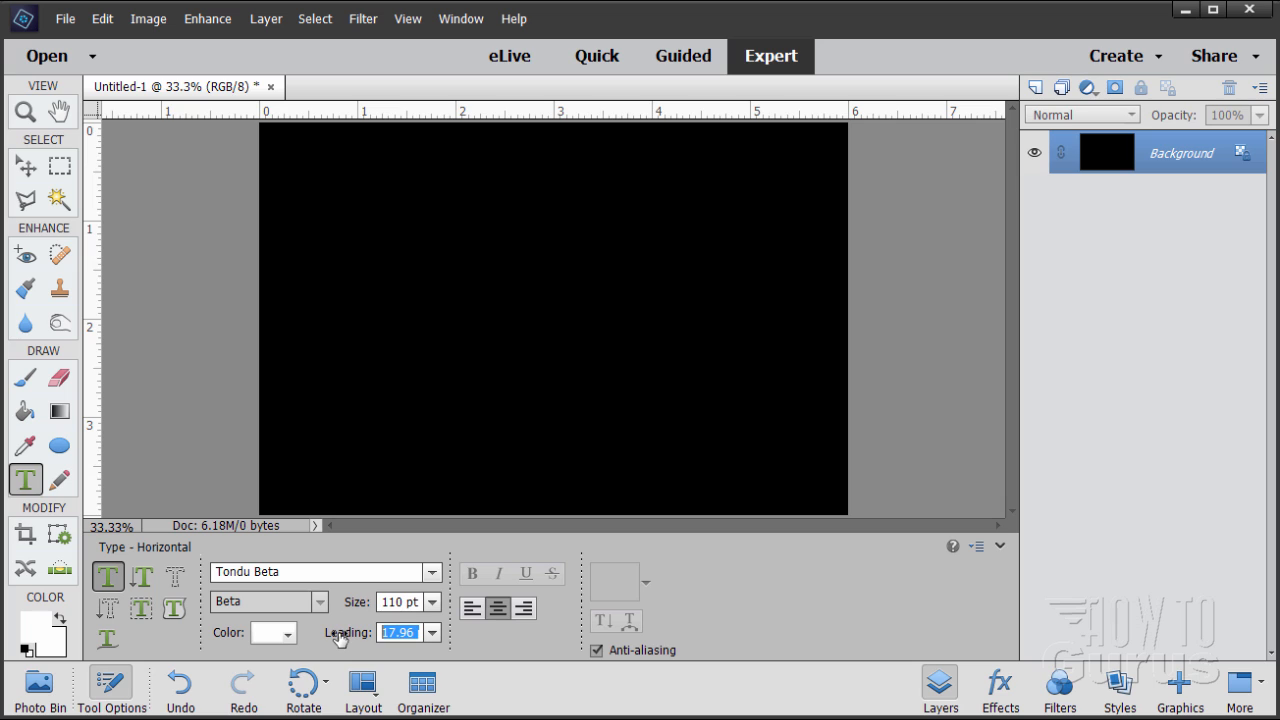
type("110")
Add the text "Happy 2018!" to the black canvas on two lines, with the year on the second line
left_click(452, 330)
type("Ha")
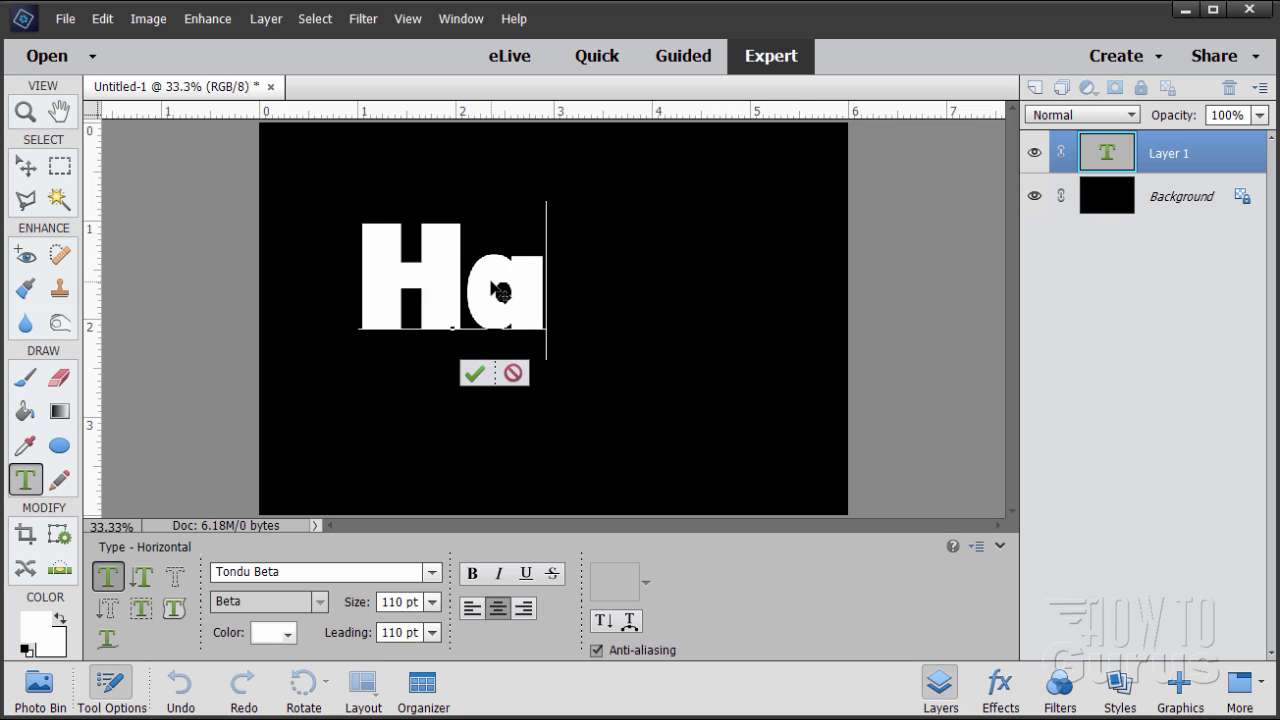
type("ppy")
key("Return")
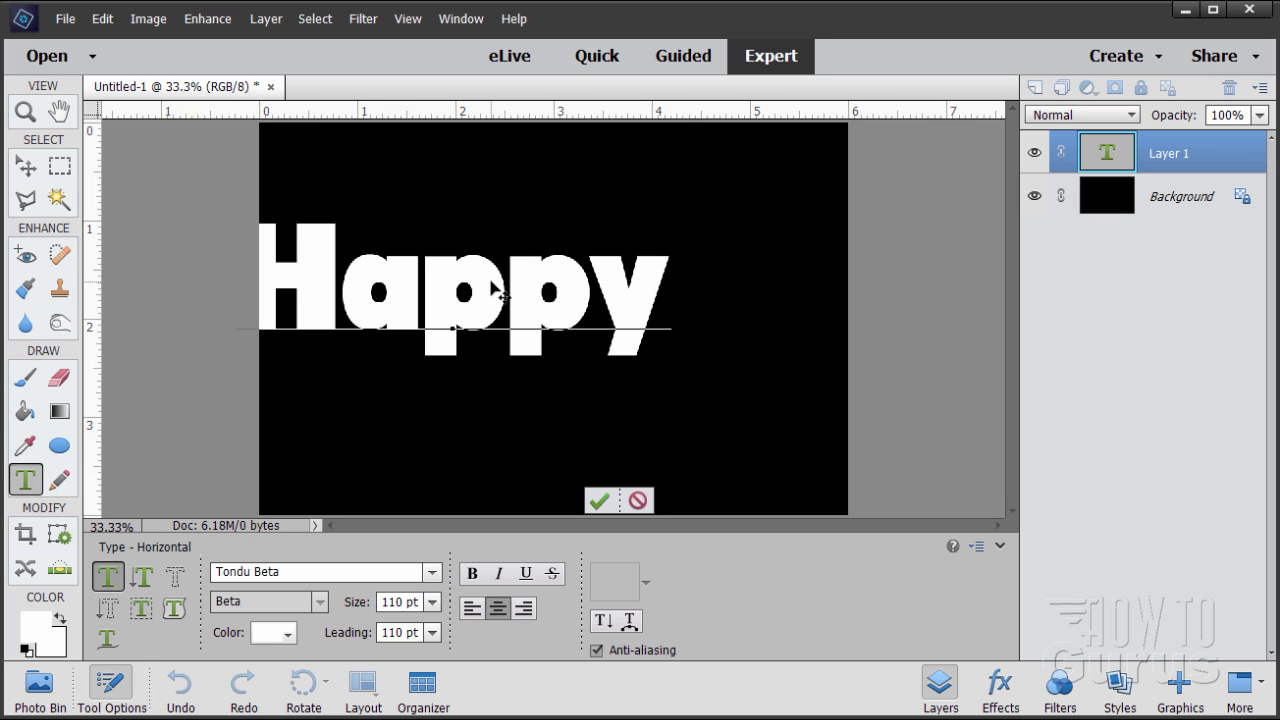
type("2018")
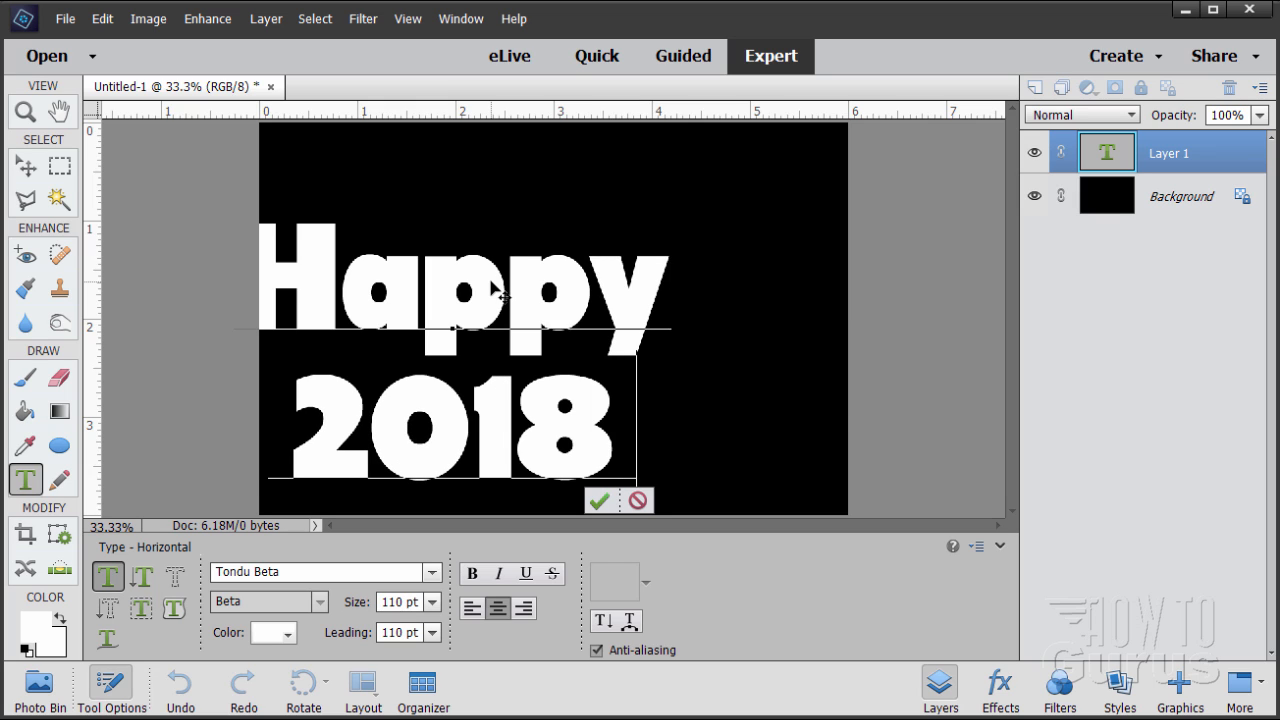
type("!")
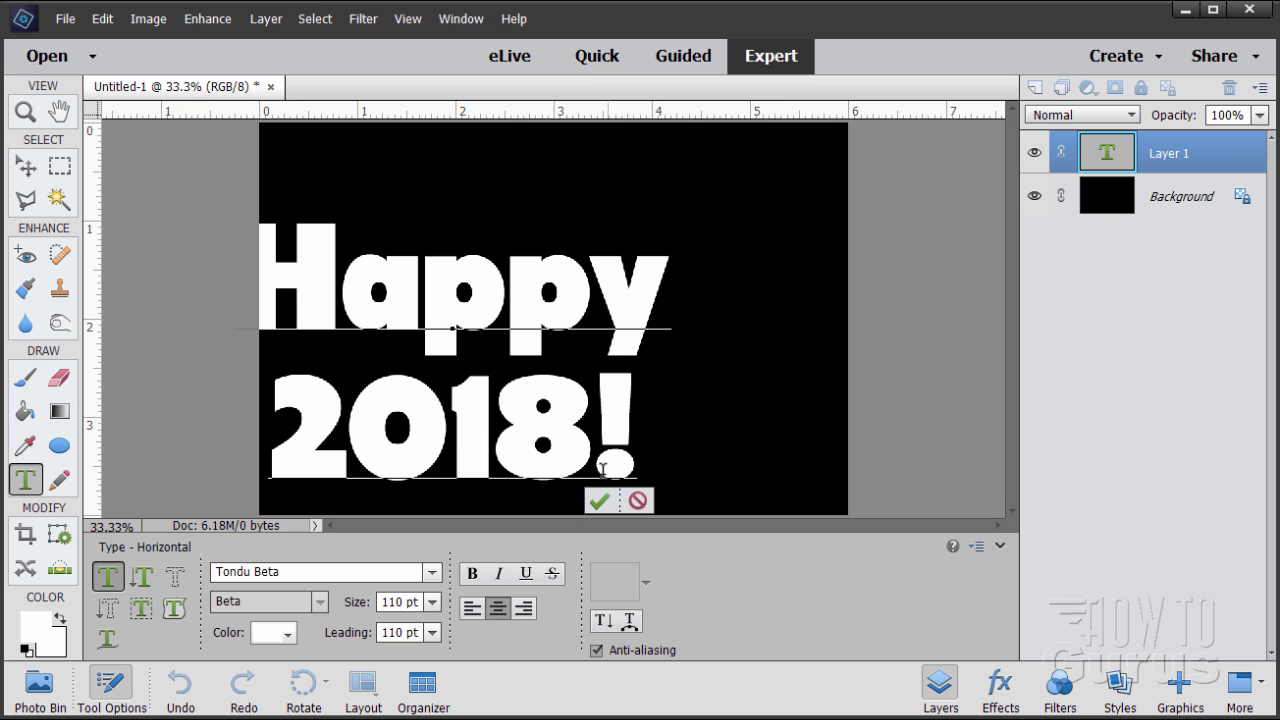
left_click(599, 500)
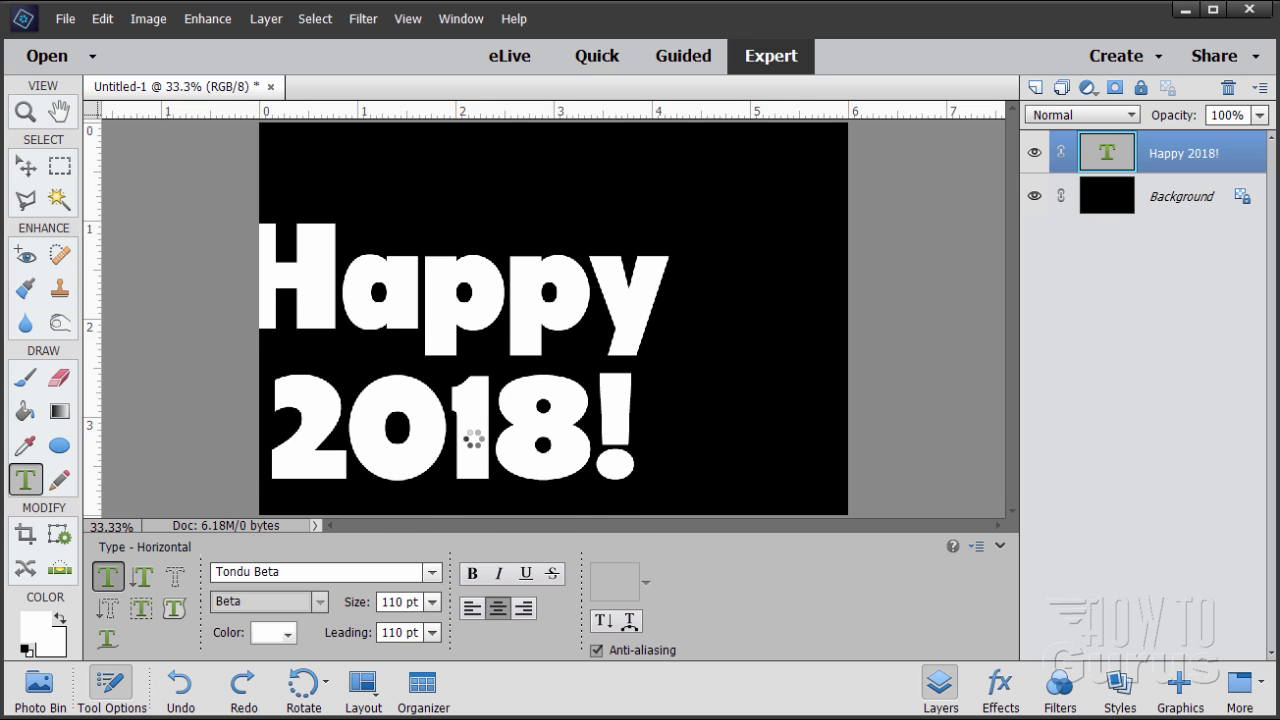
Move the "Happy 2018!" text so it sits centered on the canvas
key("v")
left_click_drag(470, 440, 562, 406)
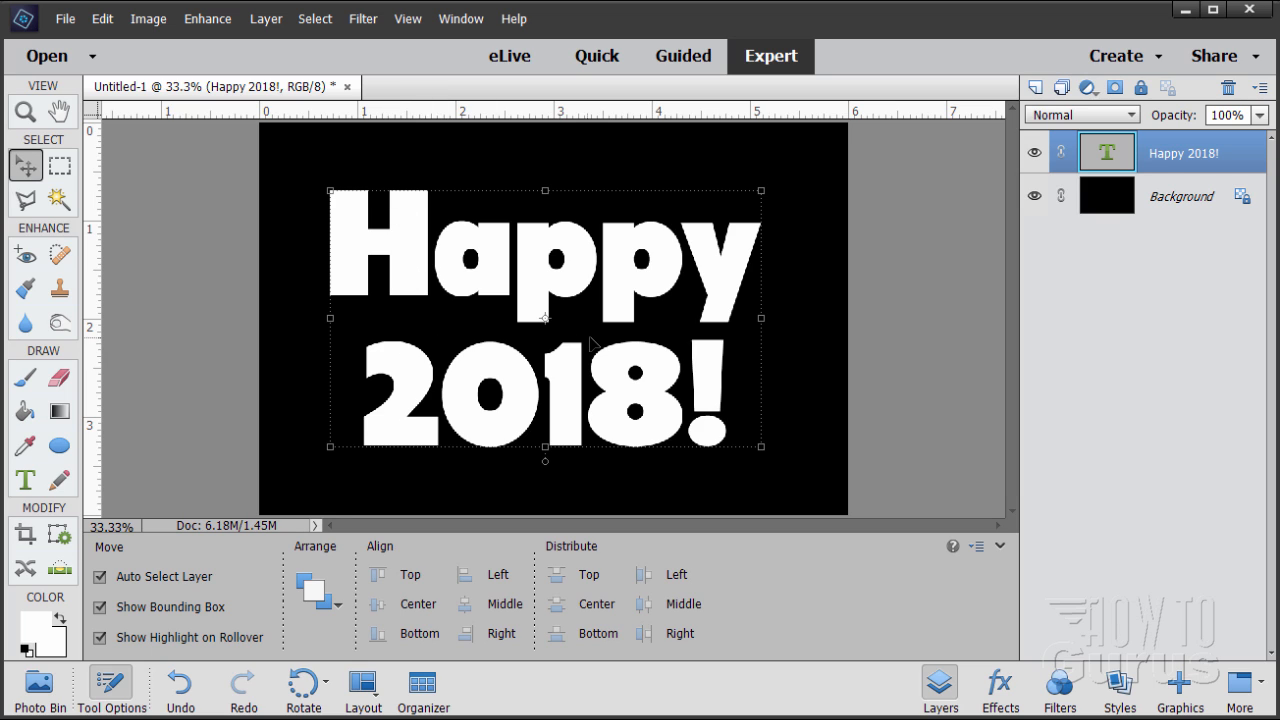
mouse_move(515, 406)
left_mouse_down()
mouse_move(523, 384)
mouse_move(556, 396)
mouse_move(531, 397)
left_mouse_up()
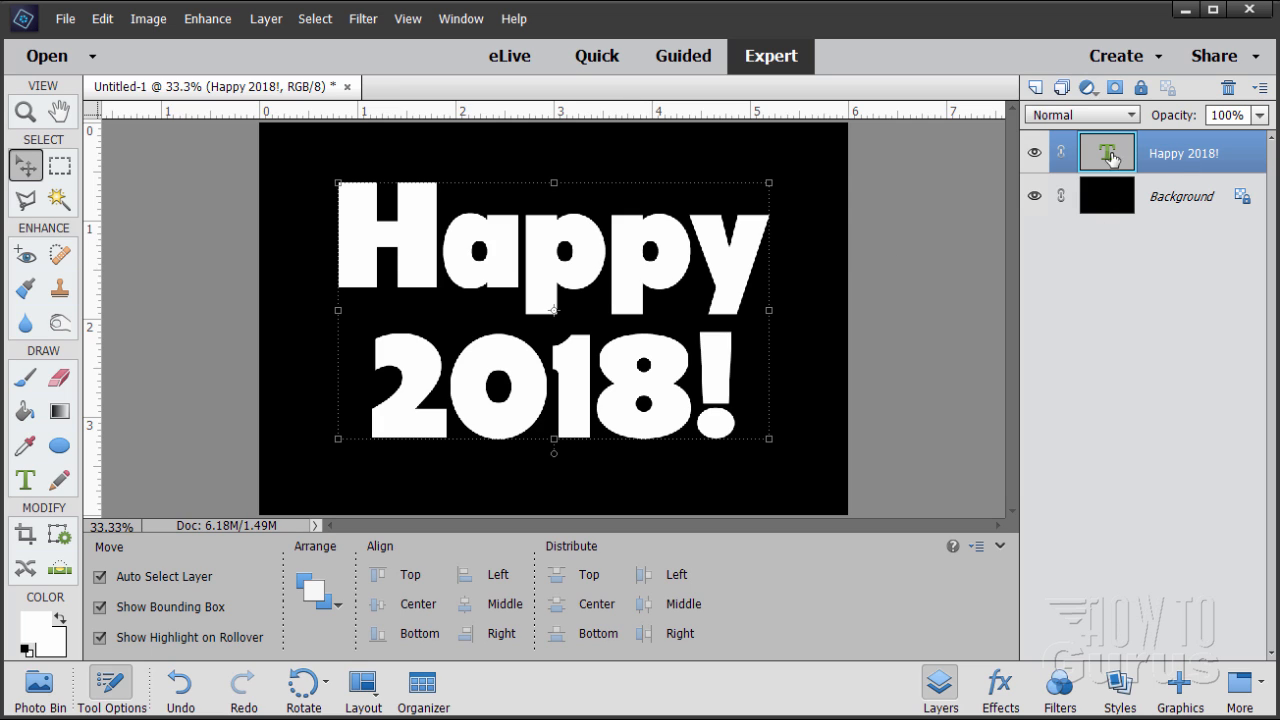
Duplicate the "Happy 2018!" text layer and hide the original one beneath the copy
left_click_drag(1105, 152, 1037, 88)
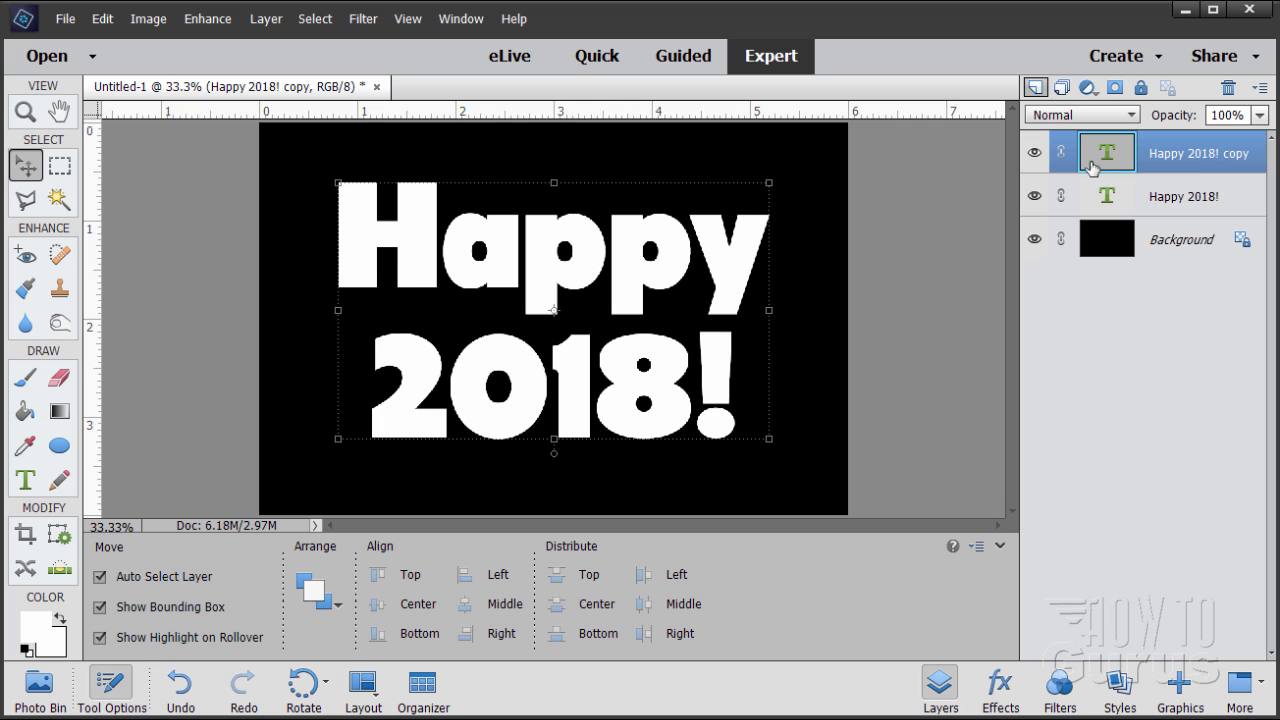
left_click(1035, 198)
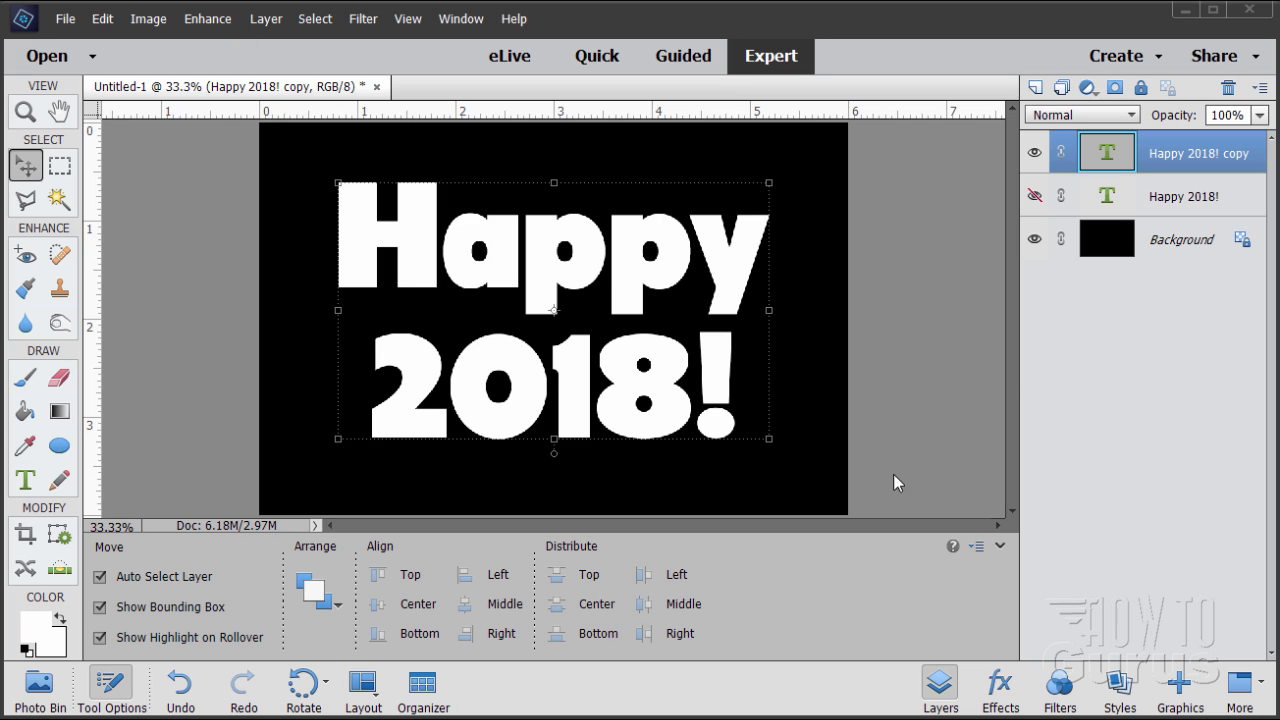
Apply the Wow-Chrome Beveled Edge style from the Wow Chrome set to the "Happy 2018! copy" text layer
left_click(1118, 688)
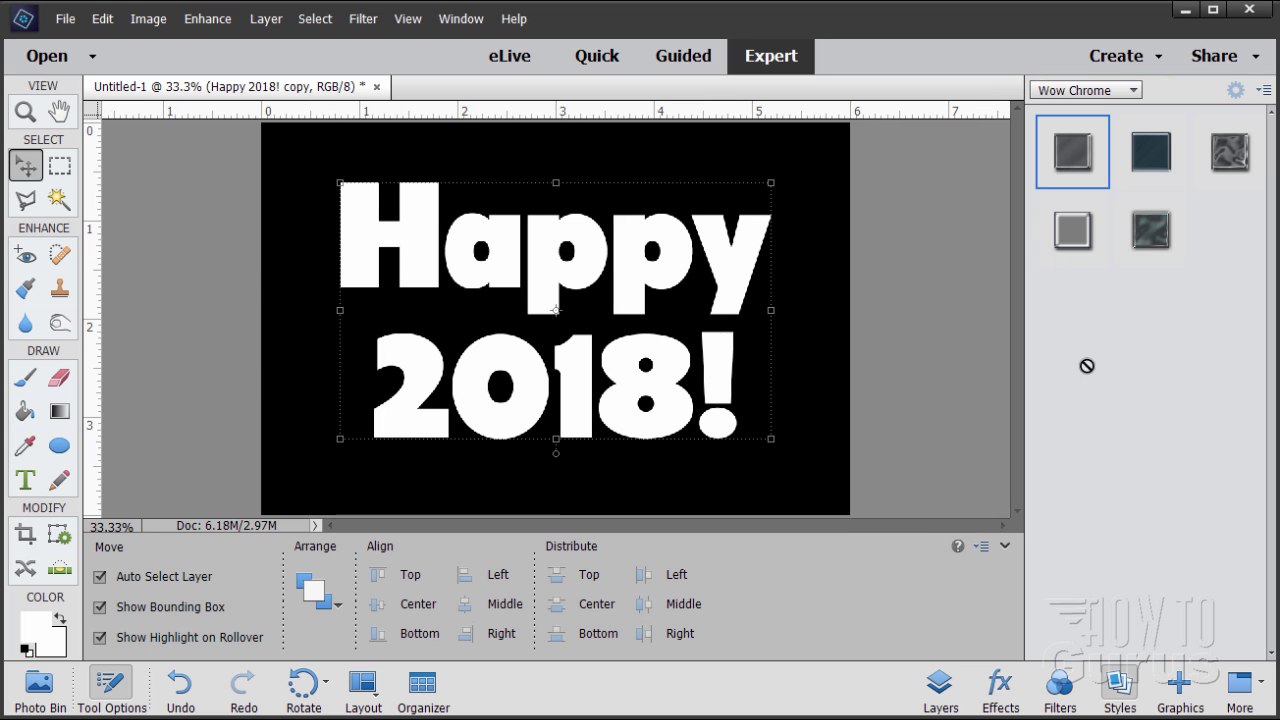
left_click(1100, 92)
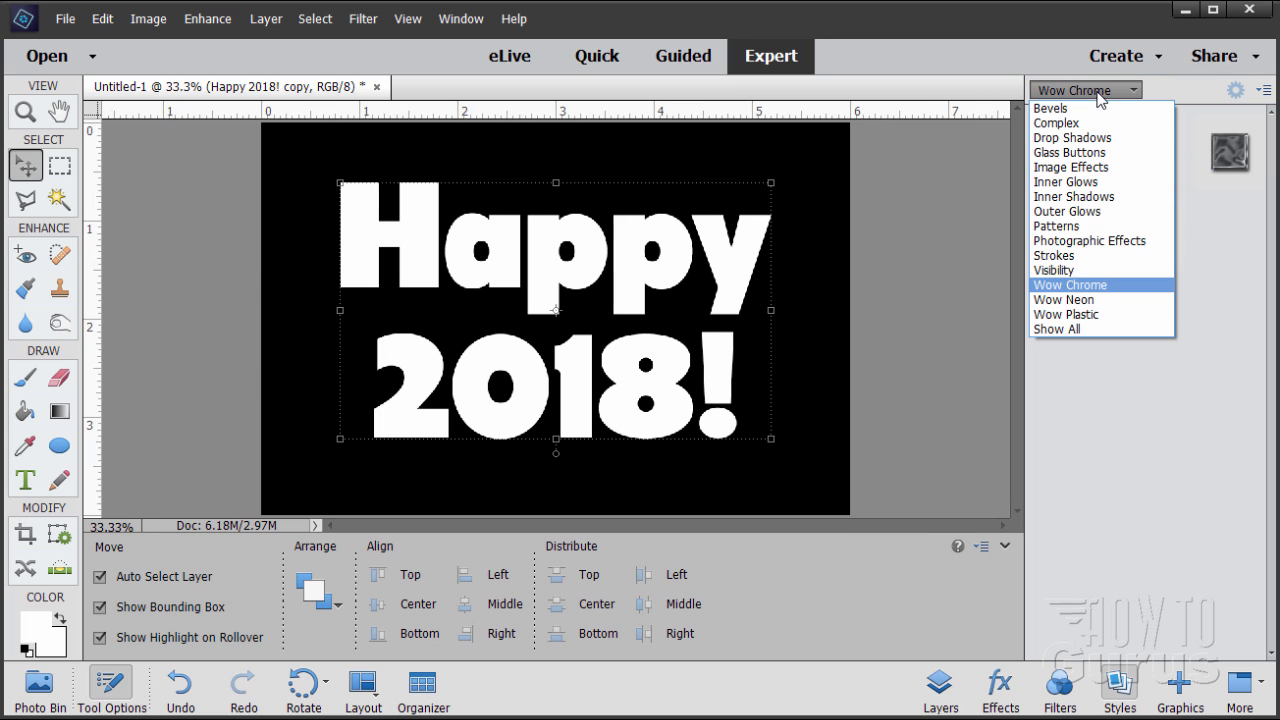
left_click(1100, 286)
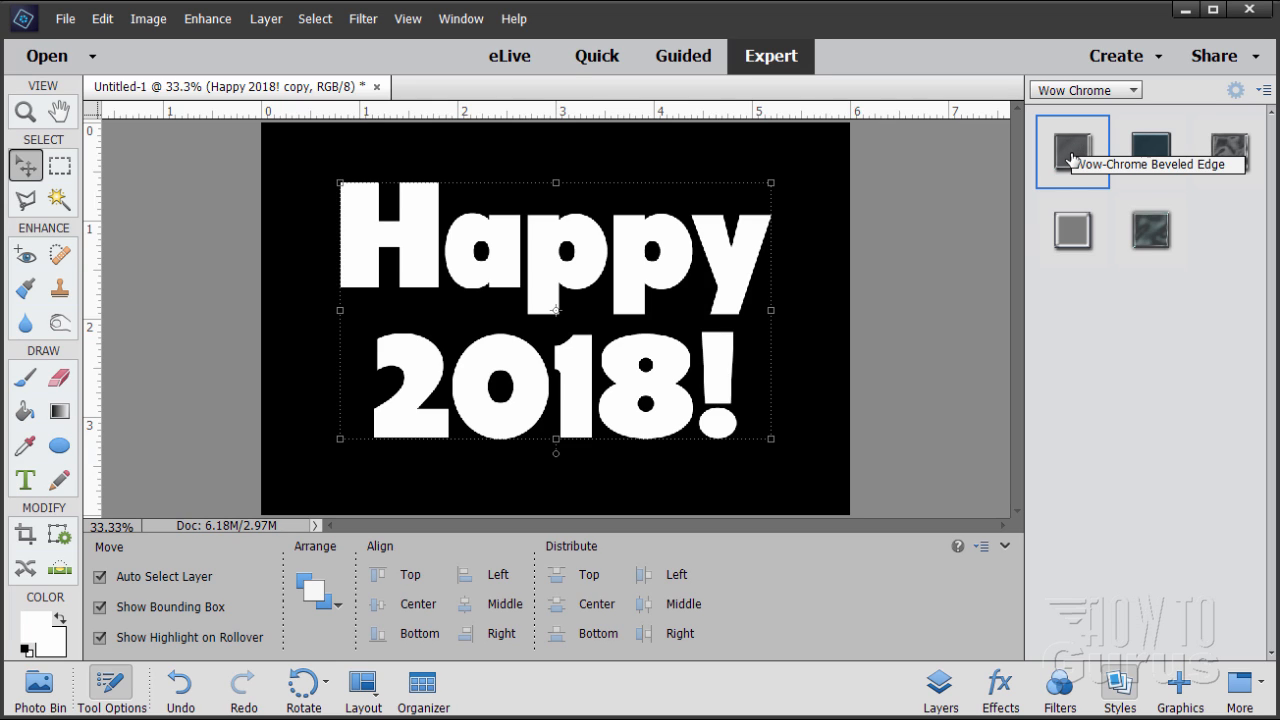
left_click(1071, 158)
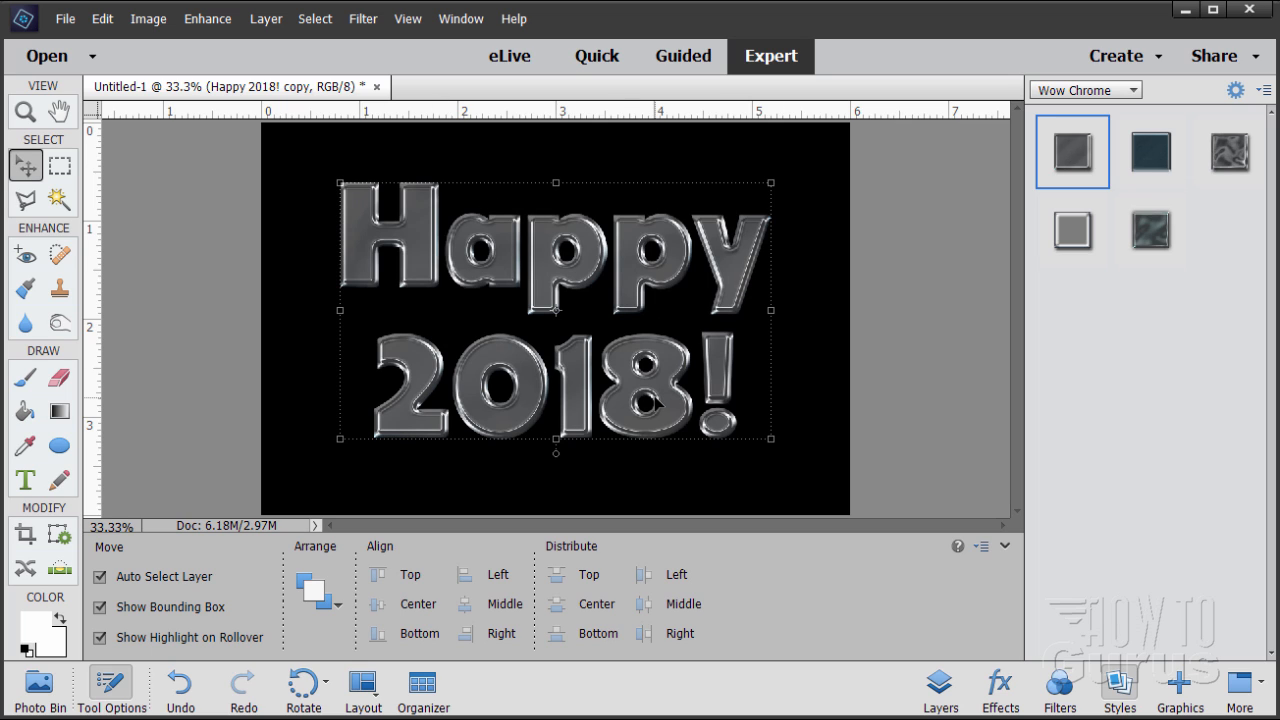
left_click(130, 332)
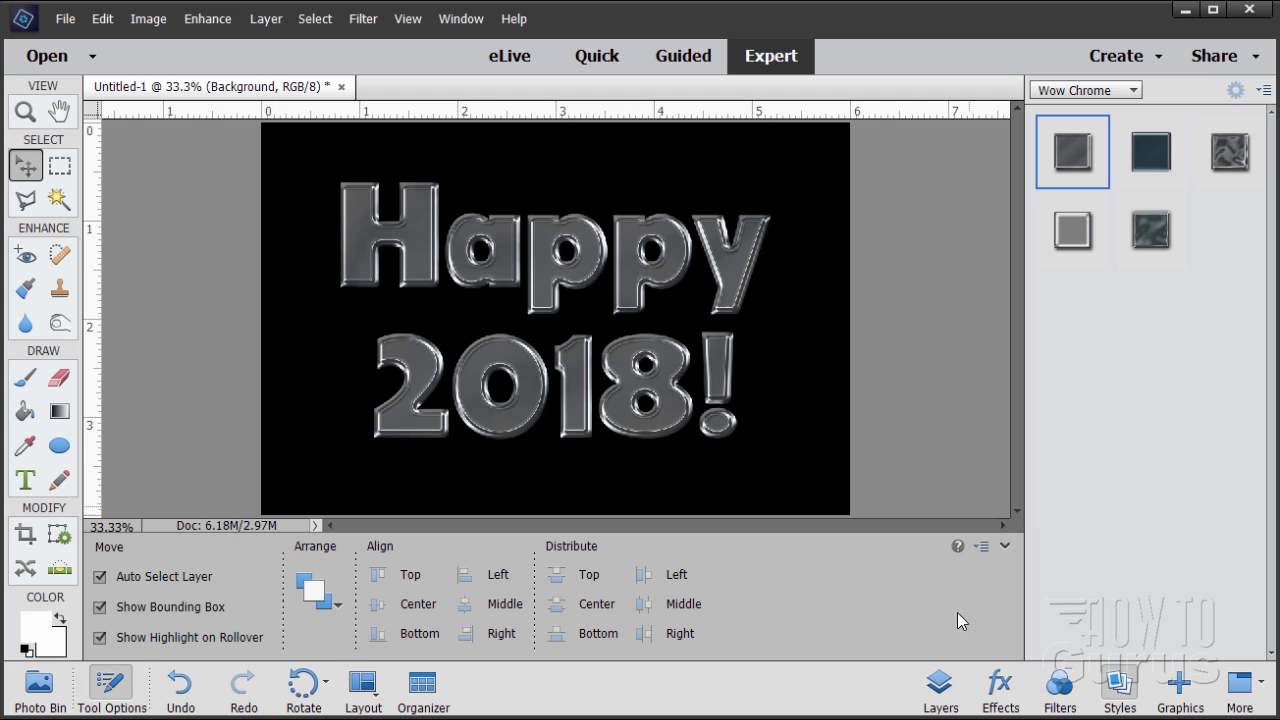
Simplify the "Happy 2018! copy" layer twice, so both the text and its chrome style become plain pixels
left_click(938, 692)
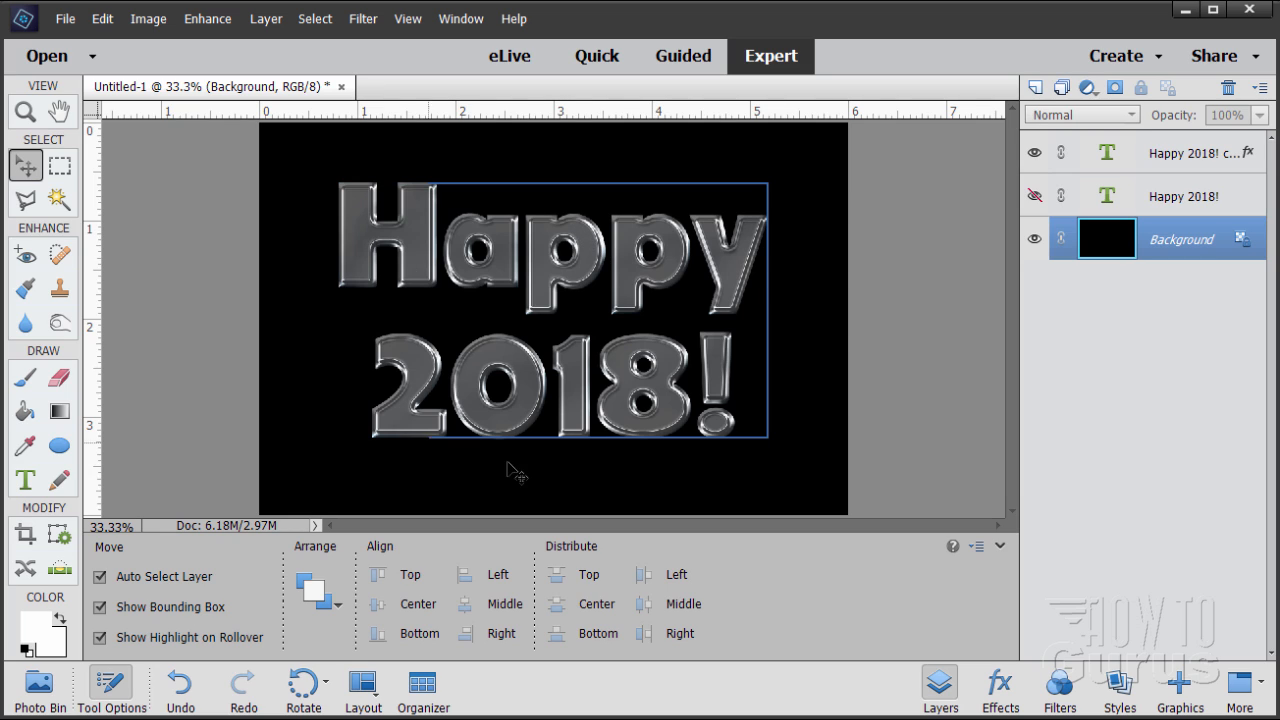
right_click(1174, 163)
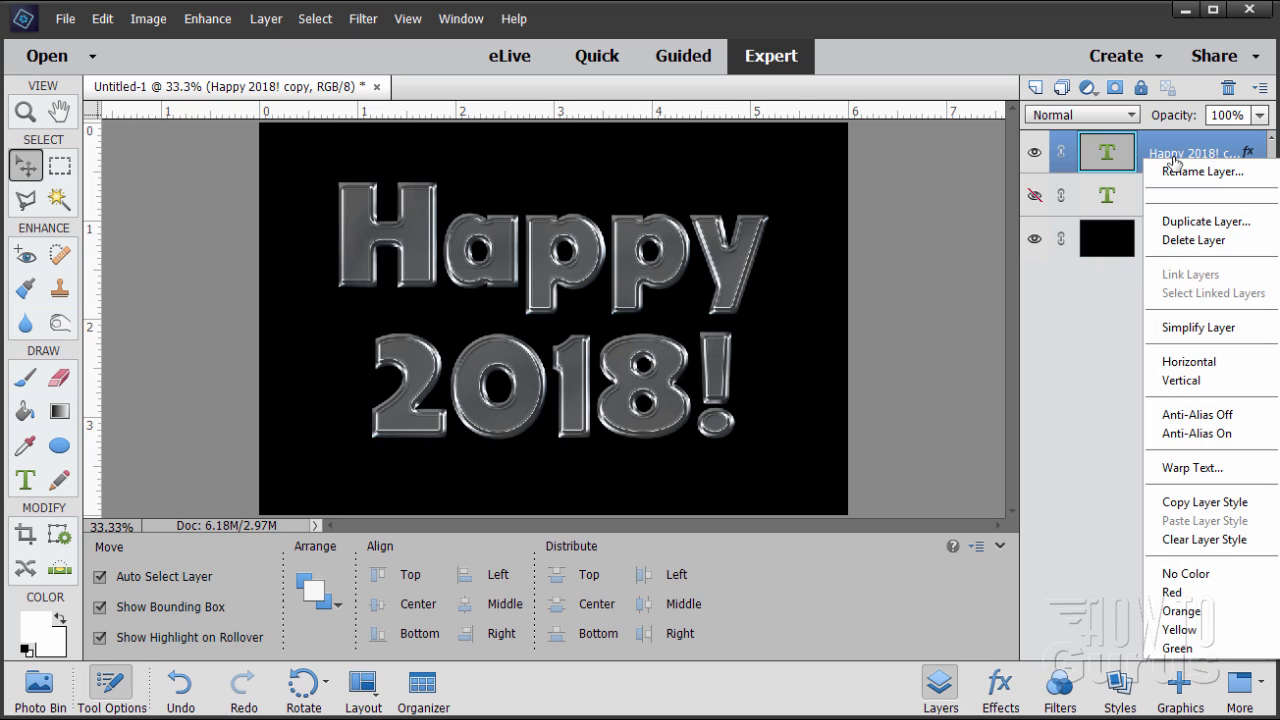
left_click(1190, 328)
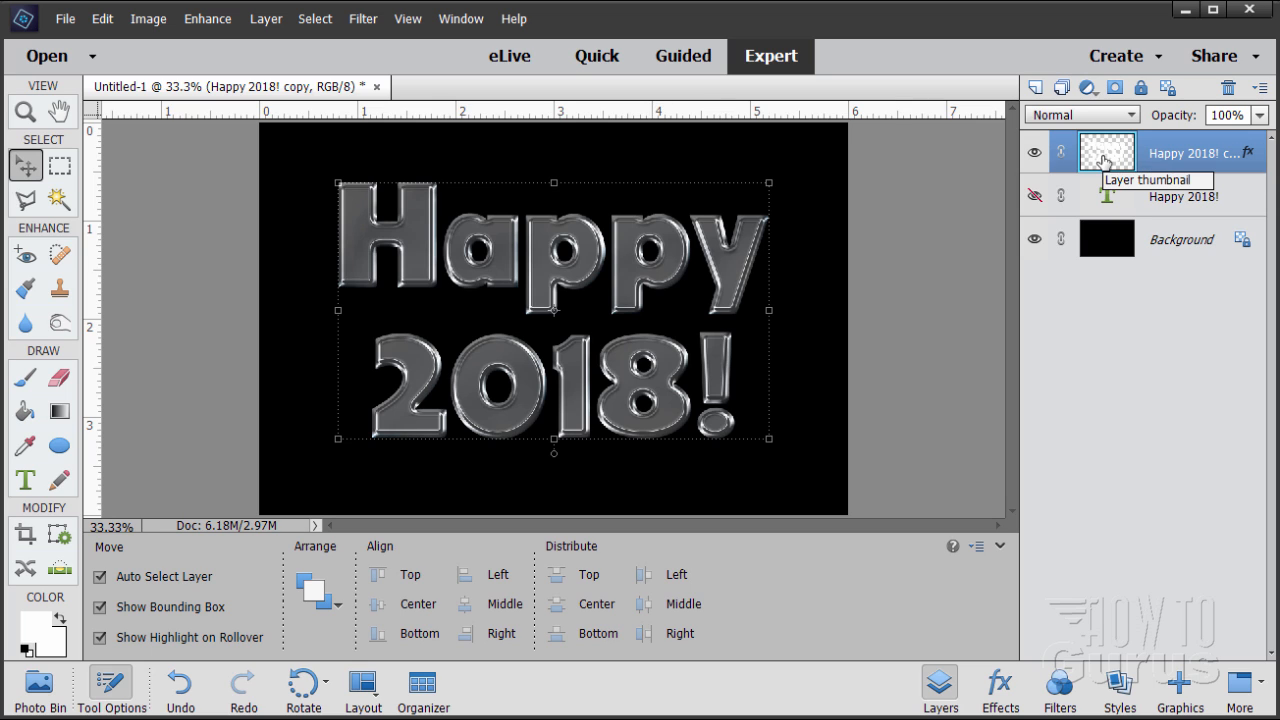
right_click(1157, 161)
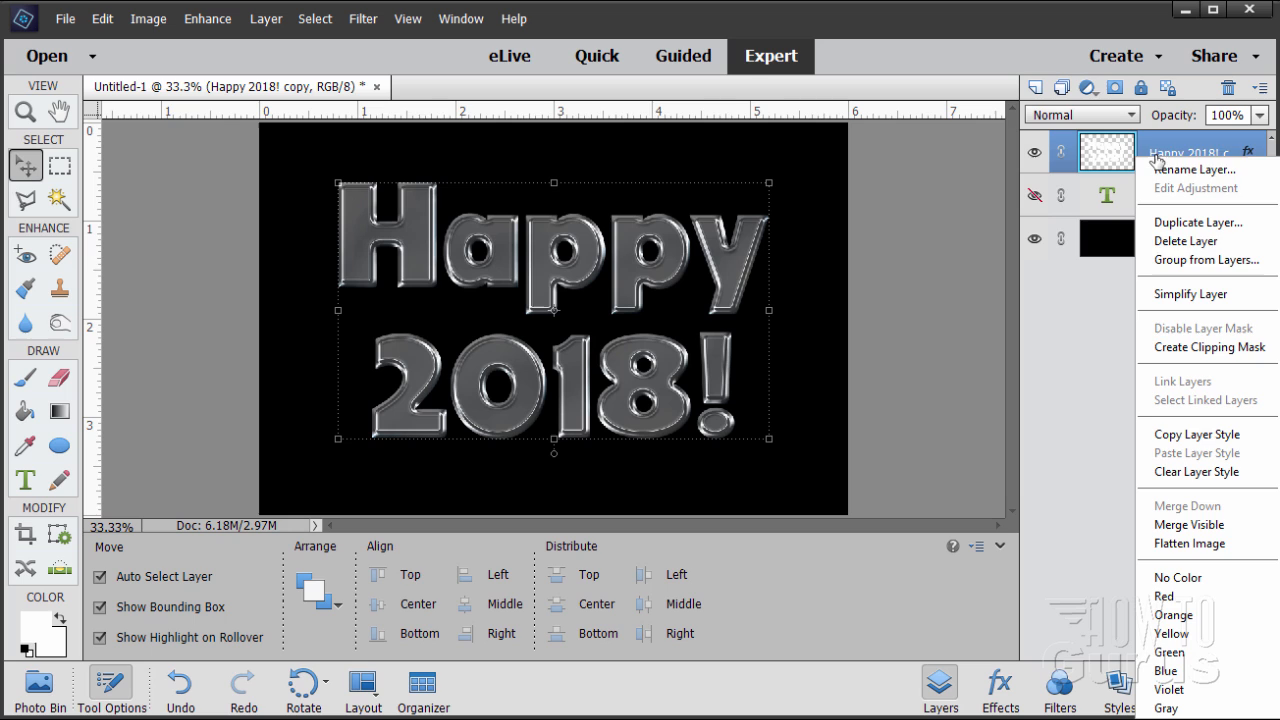
left_click(1187, 290)
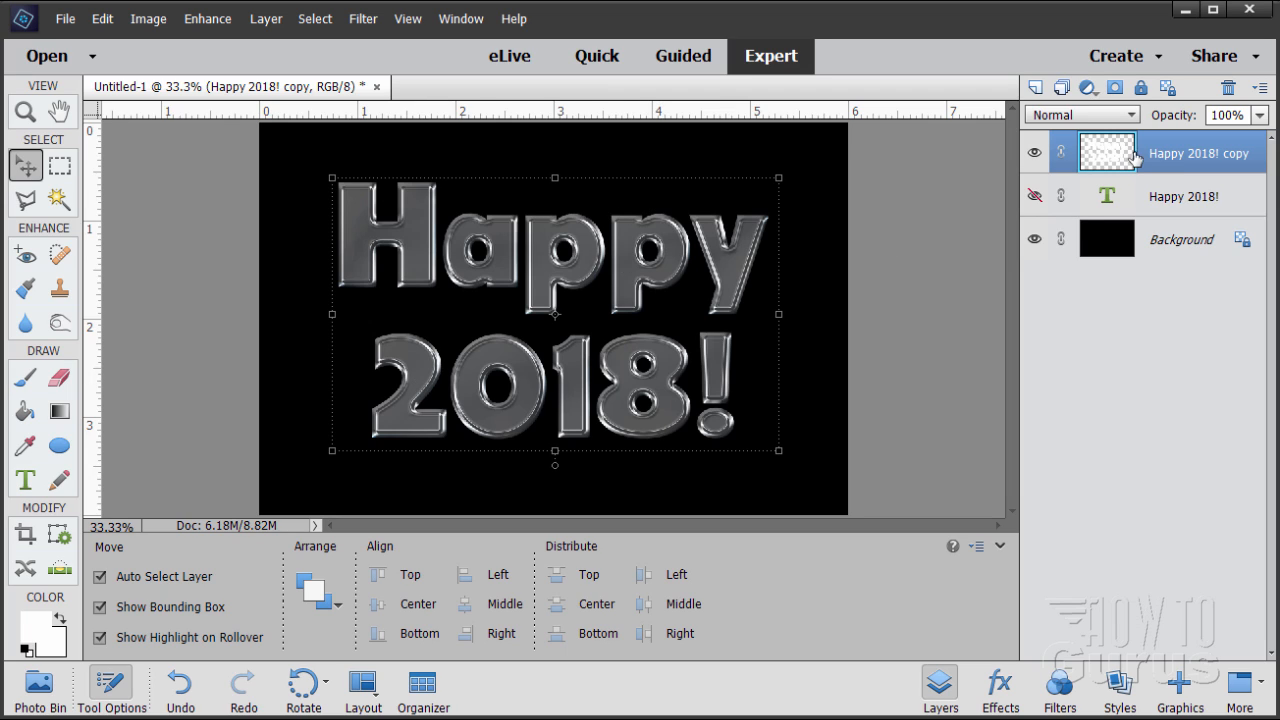
Add a new empty layer above the chrome text and set the foreground color to ffde00
left_click(1036, 88)
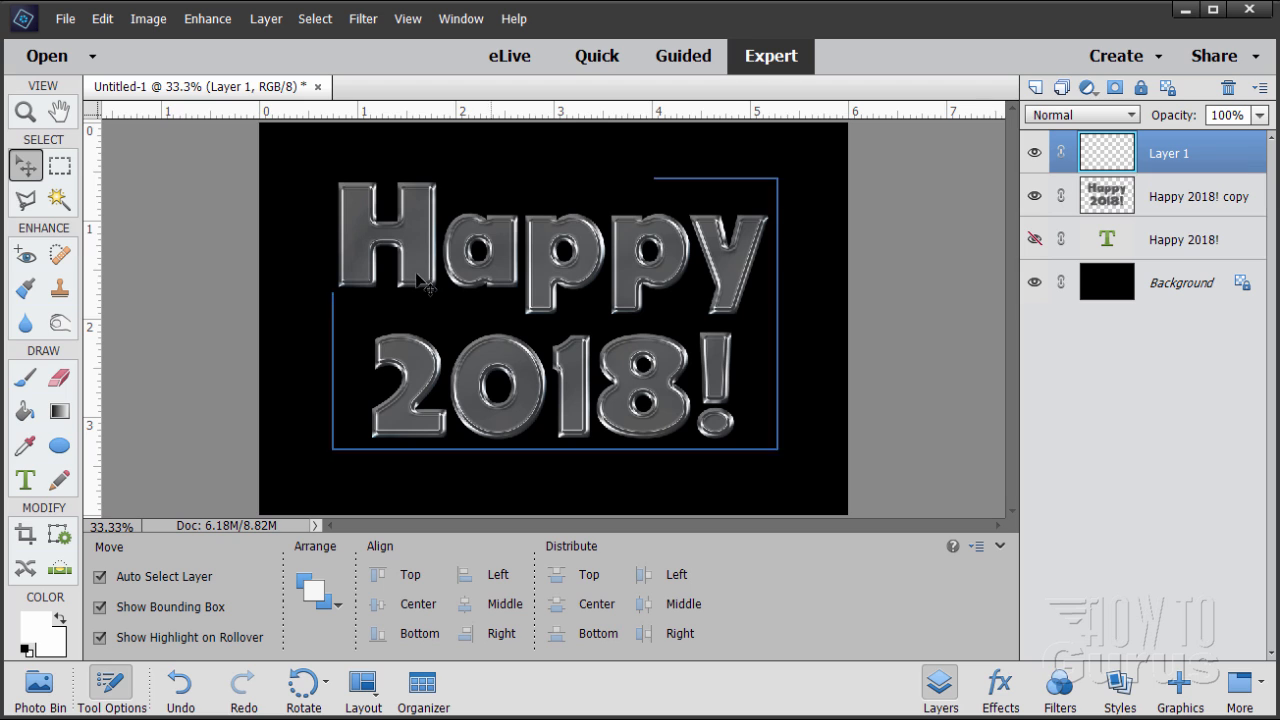
left_click(36, 627)
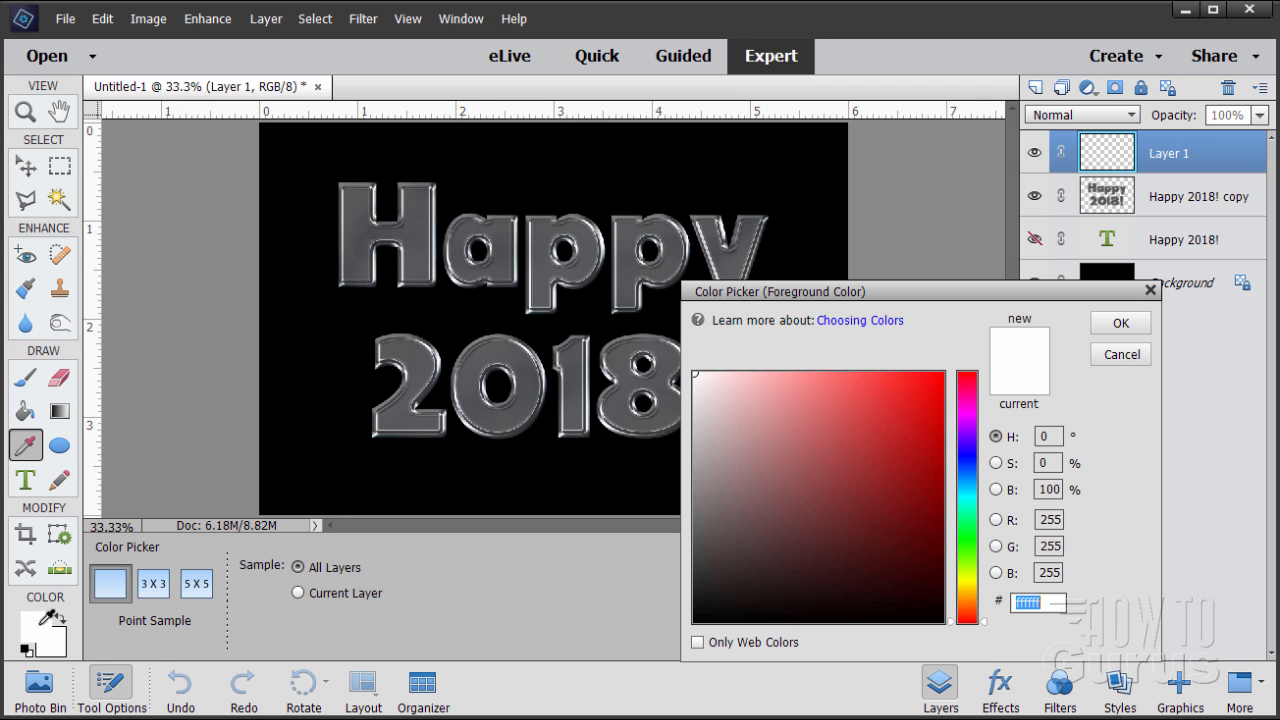
left_click_drag(960, 291, 724, 264)
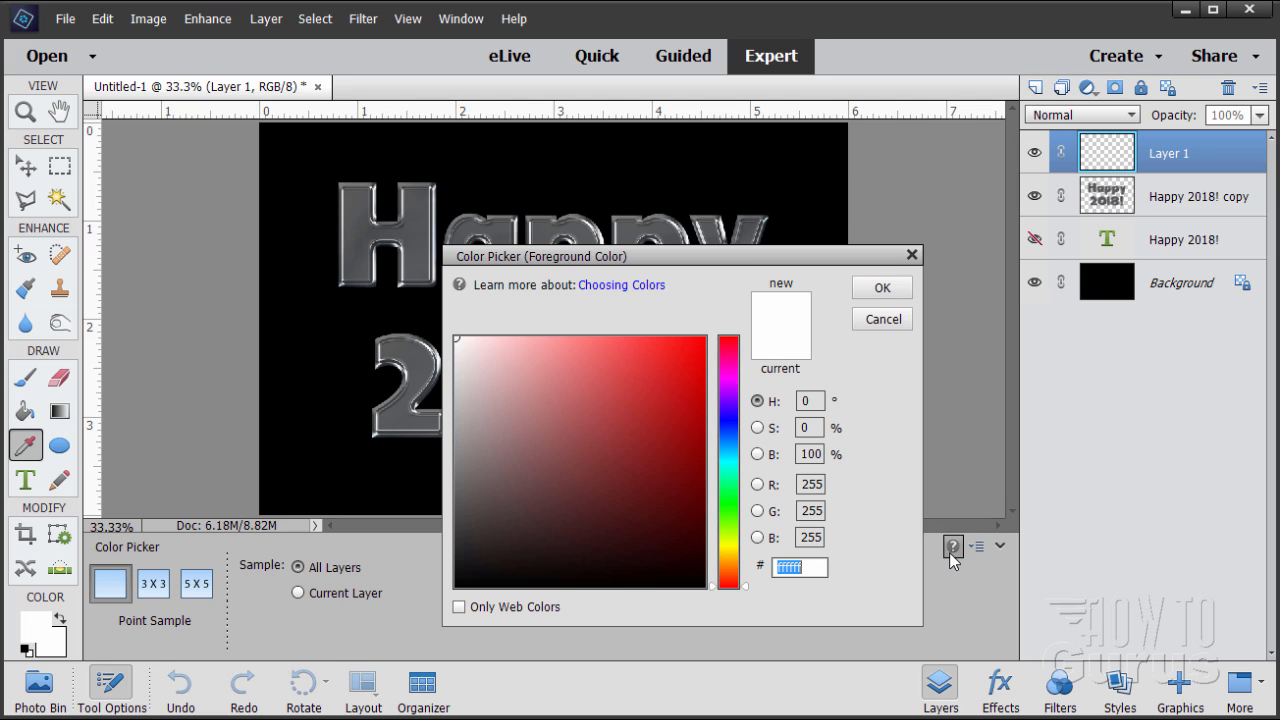
type("ff")
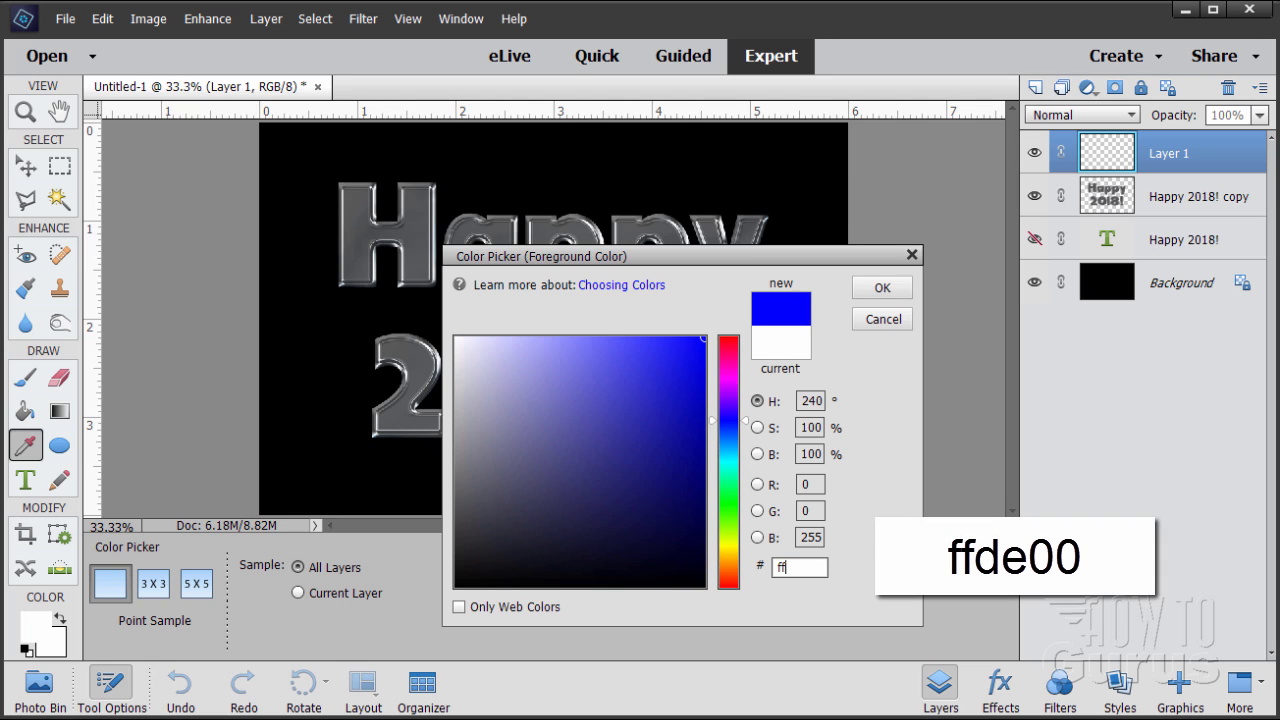
type("de00")
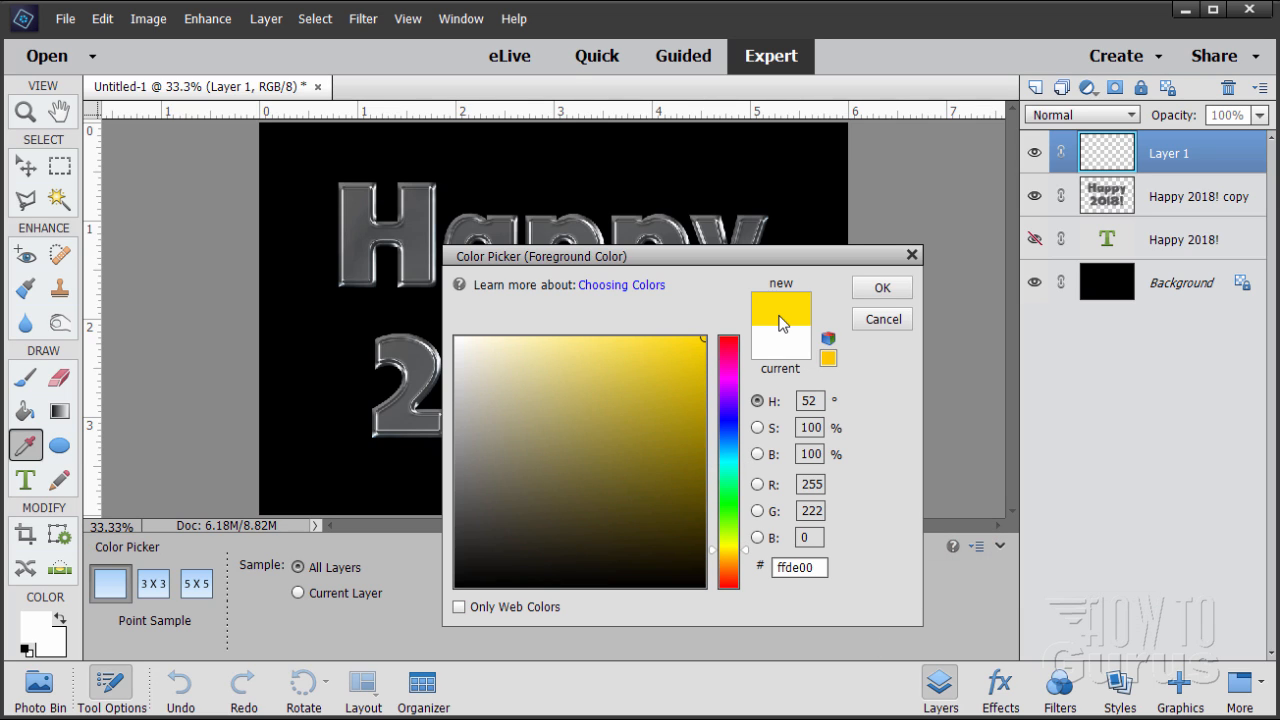
left_click(882, 288)
key("v")
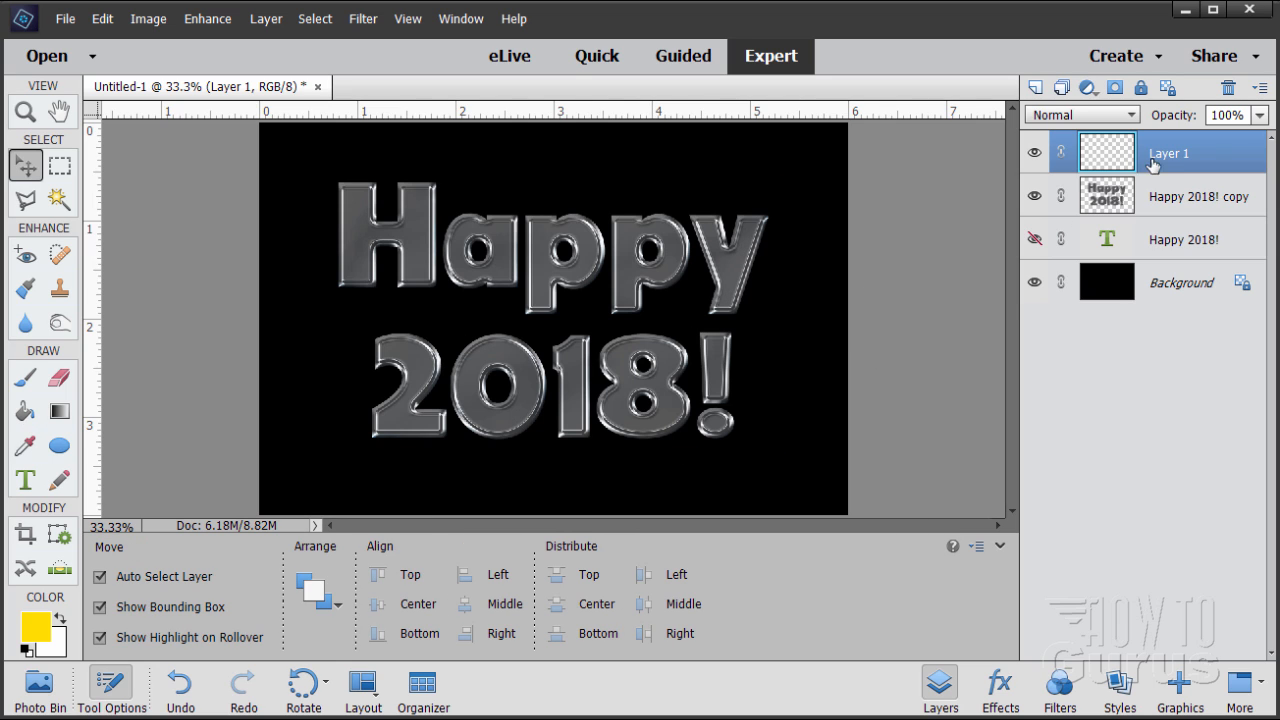
Fill the new empty layer with the yellow foreground color using the Paint Bucket
left_click(24, 413)
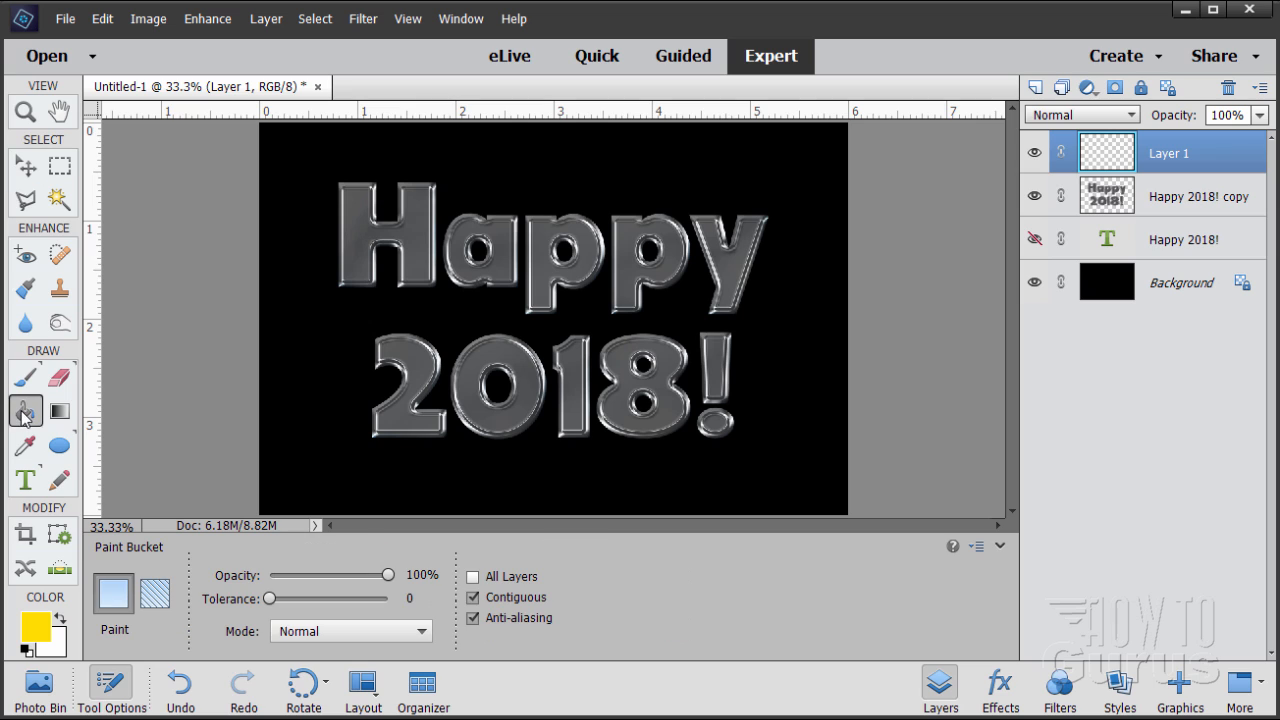
left_click(303, 459)
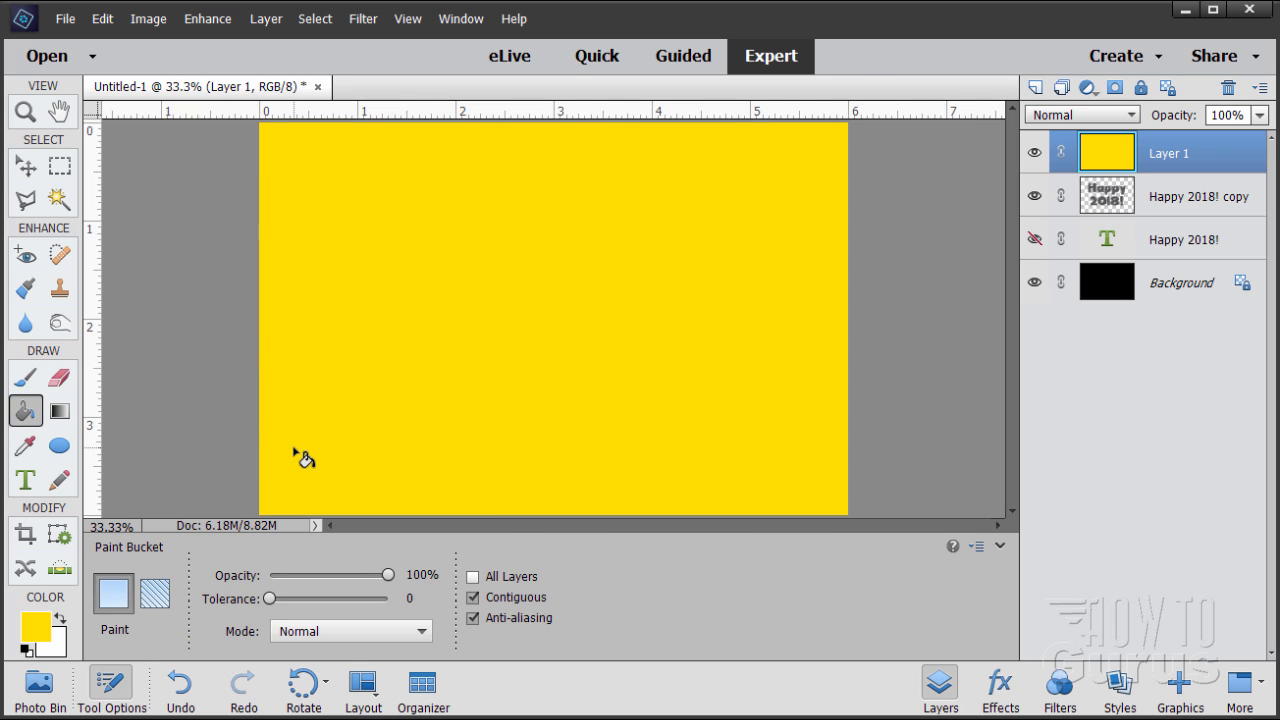
left_click(25, 165)
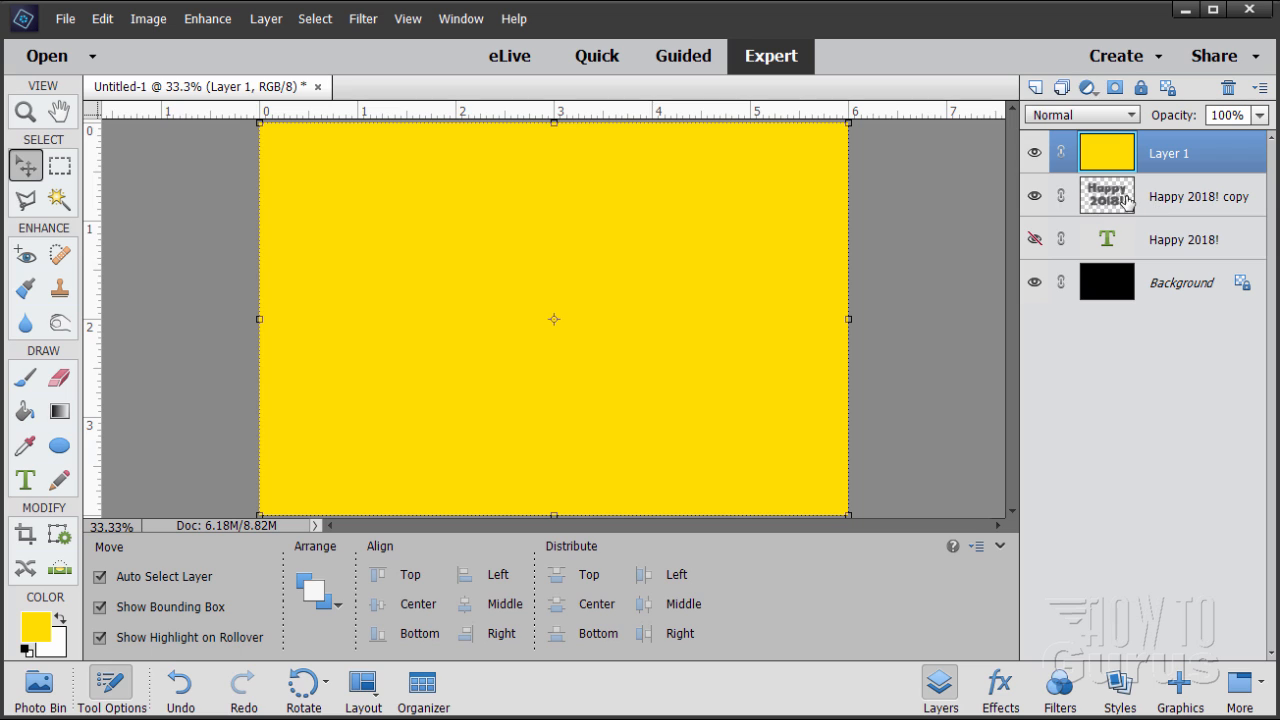
Set the yellow layer's blending mode to Overlay
left_click(1052, 124)
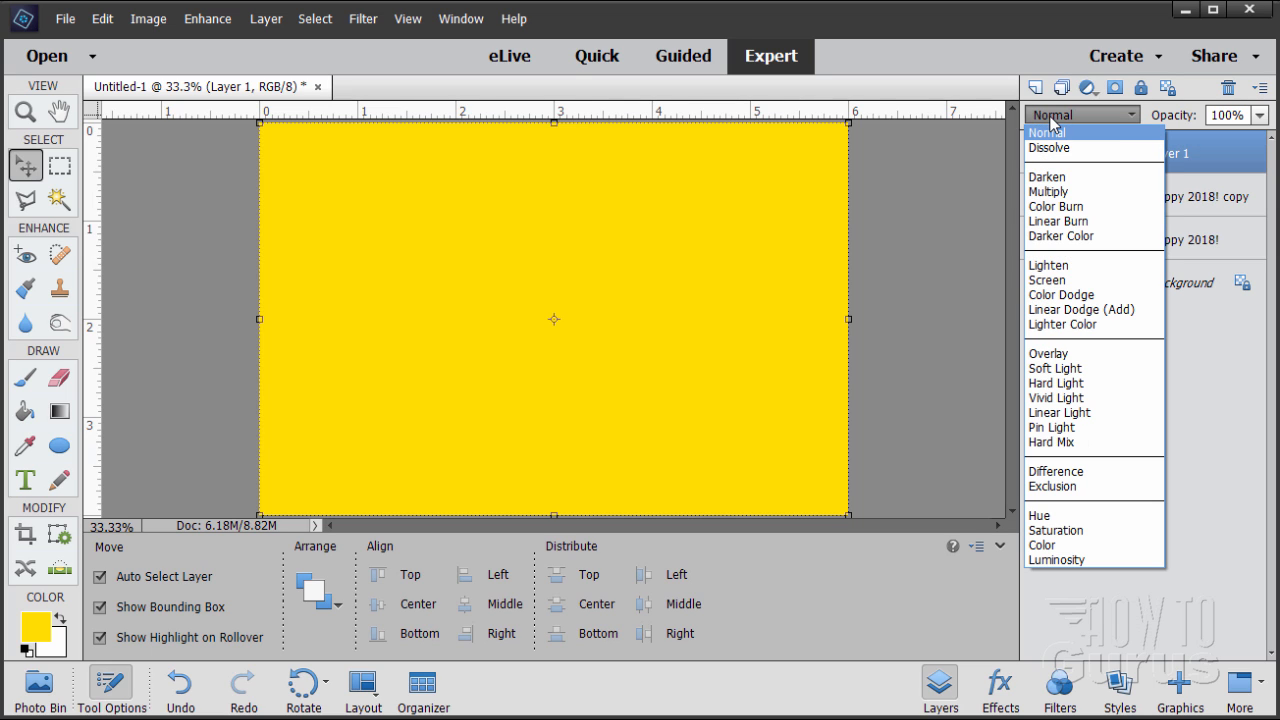
left_click(1049, 354)
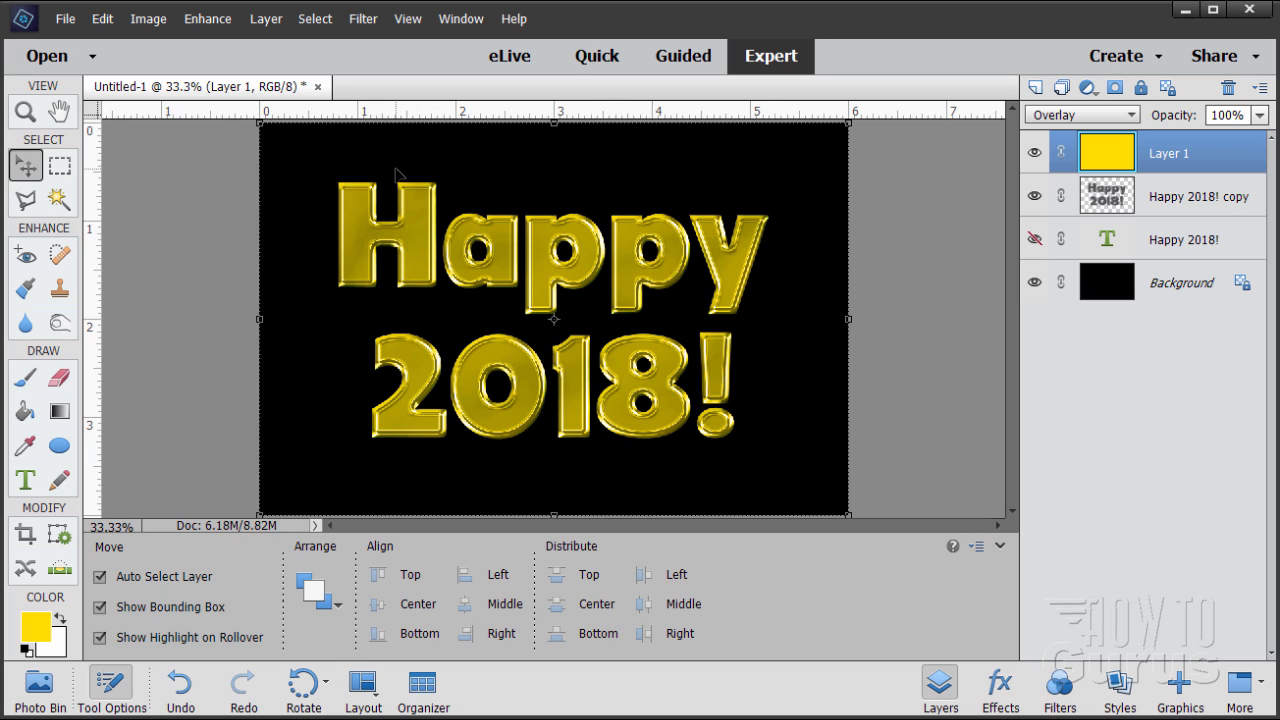
key("ctrl+z")
Load the chrome text's outline as a selection and use it to add a layer mask to the yellow layer
key("ctrl")
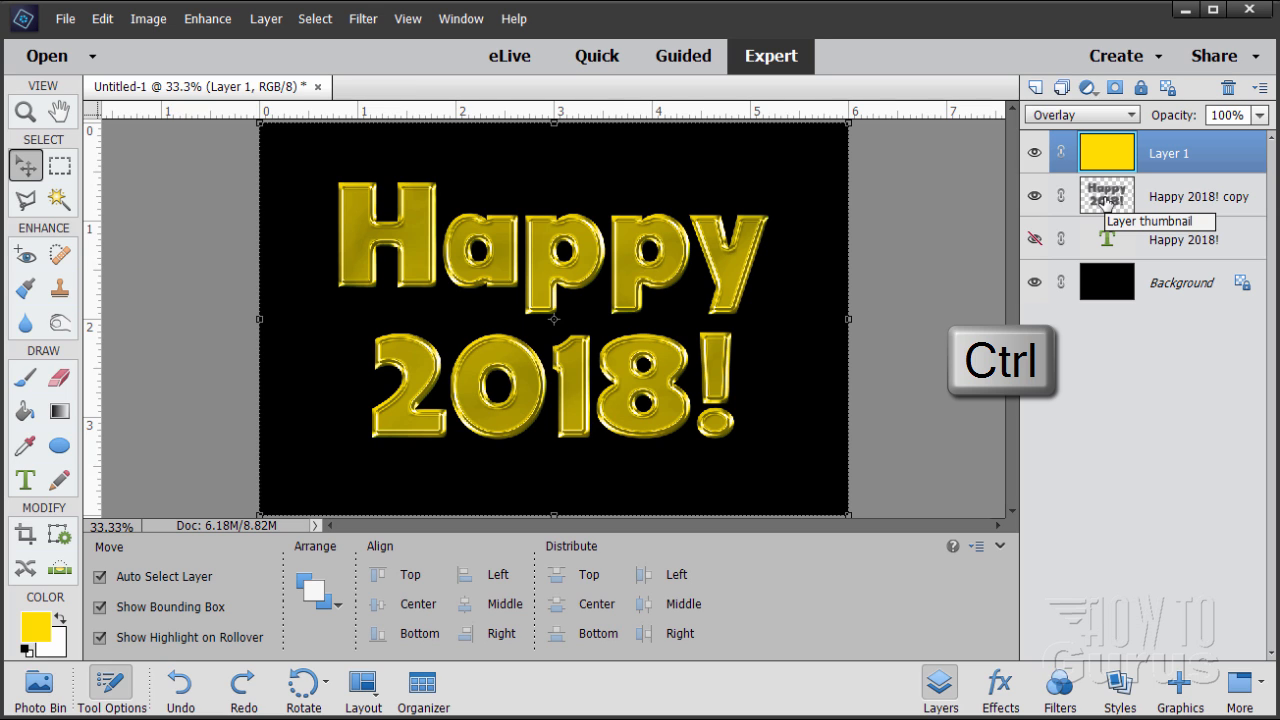
left_click(1115, 198, "ctrl")
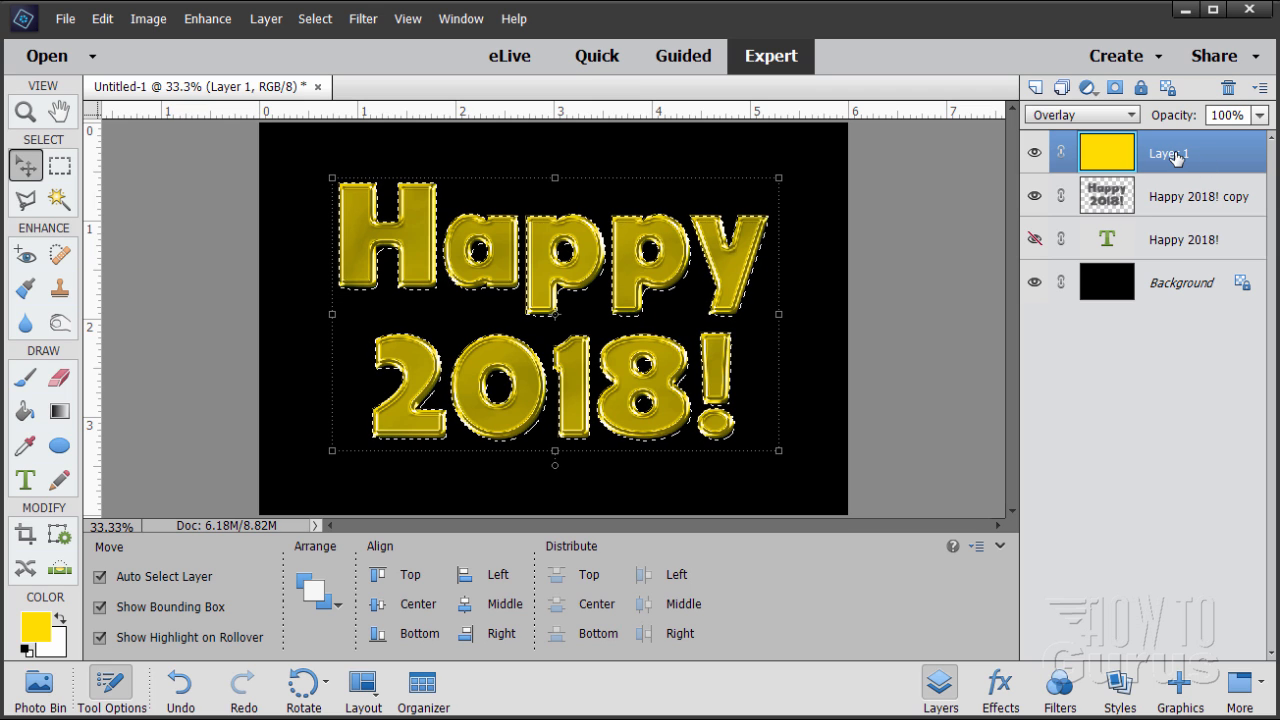
left_click(1115, 89)
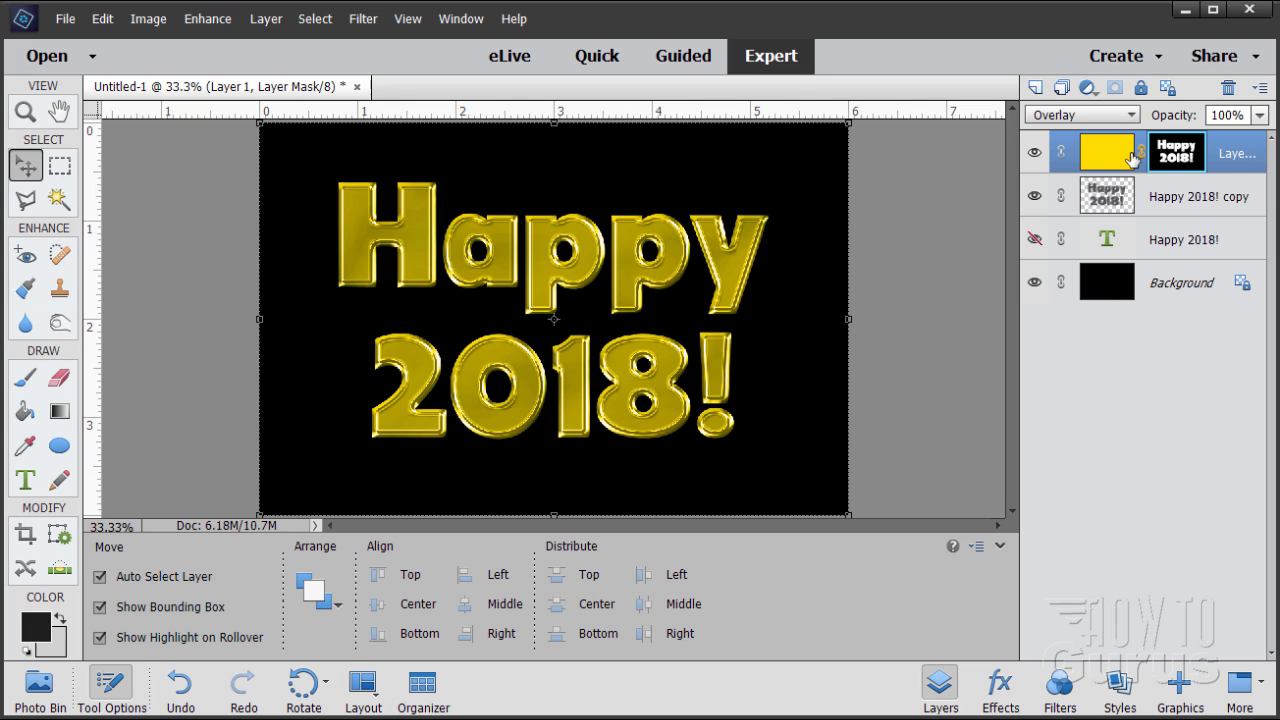
Enable an outer glow in the layer style settings of the "Happy 2018! copy" layer
left_click(1168, 208)
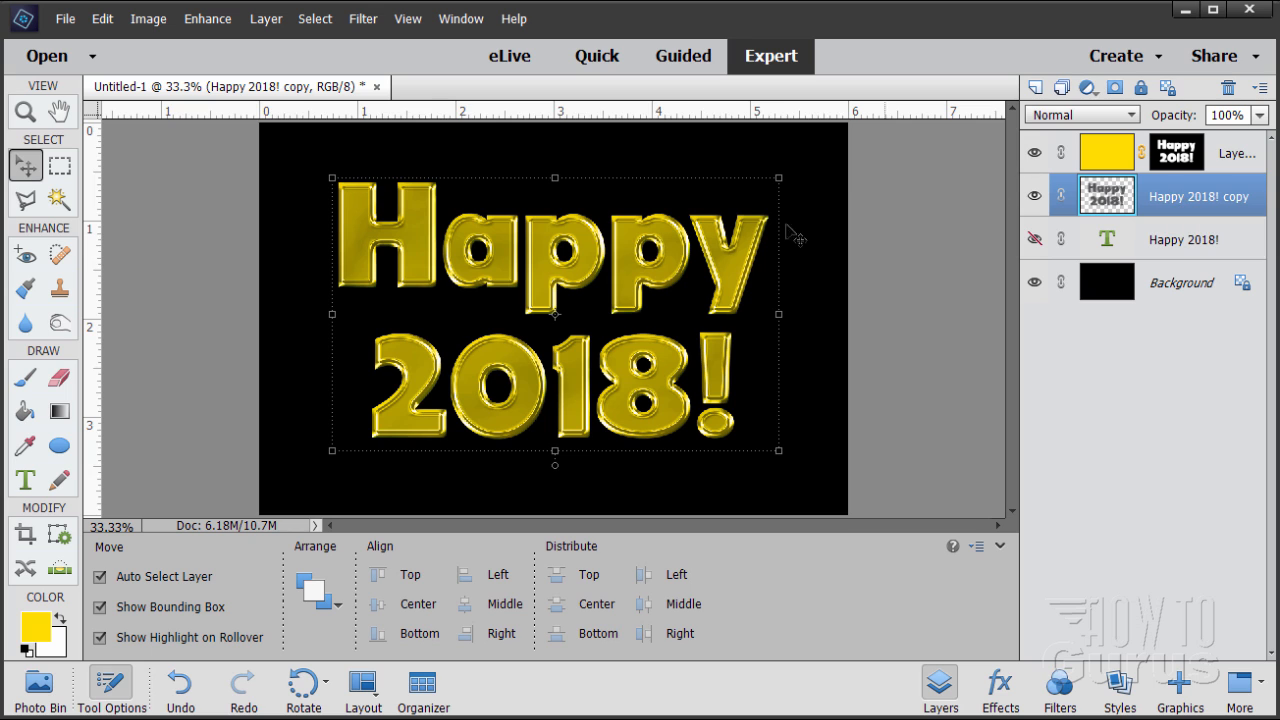
left_click(268, 19)
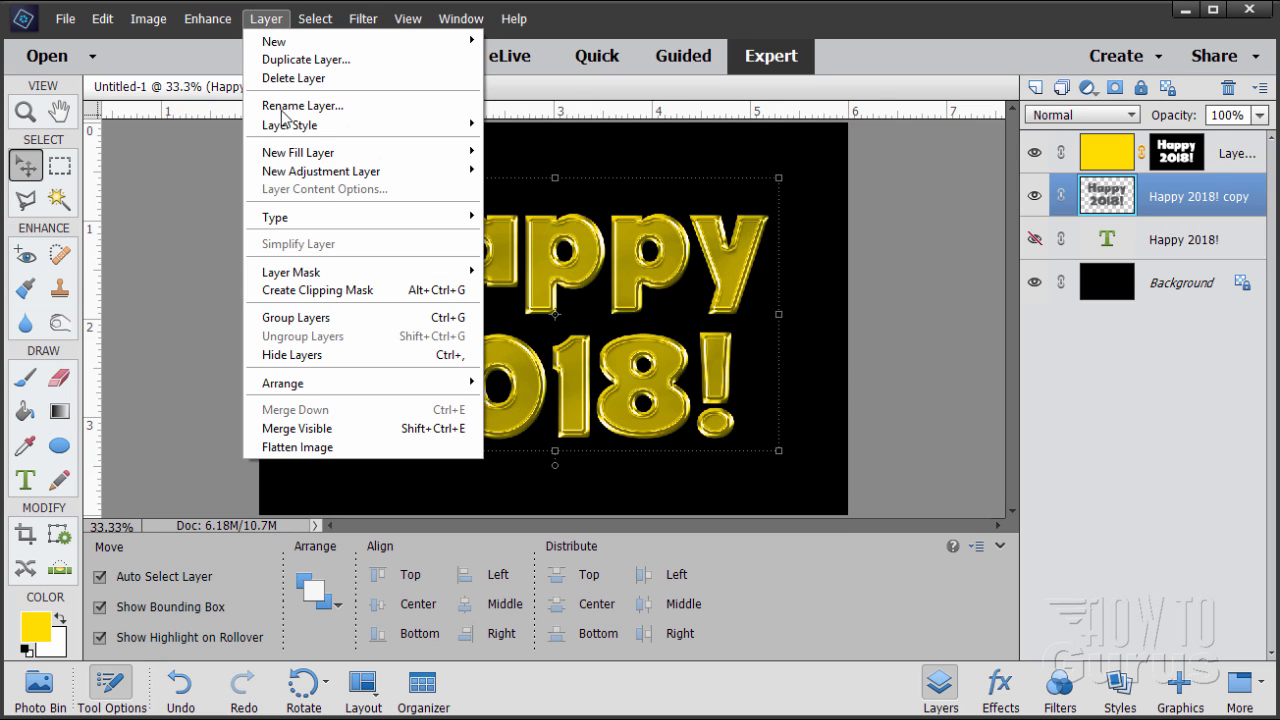
mouse_move(289, 126)
left_click(547, 122)
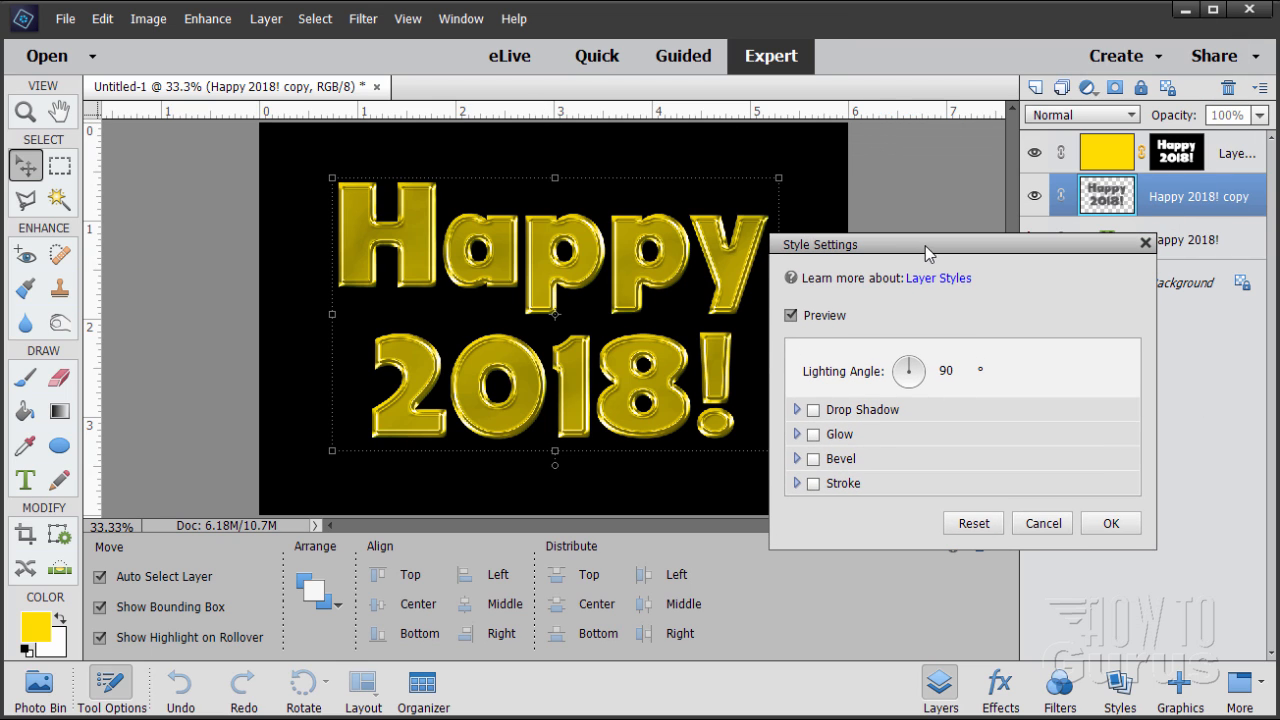
left_click(813, 434)
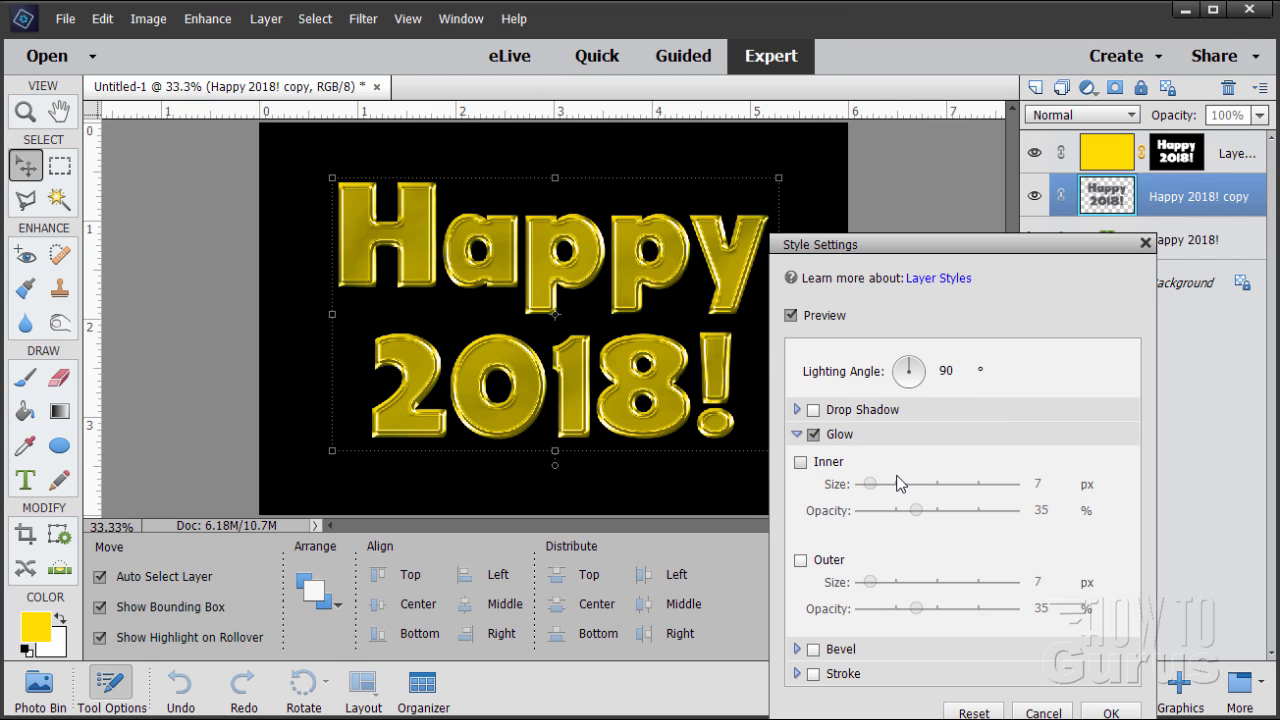
left_click(801, 561)
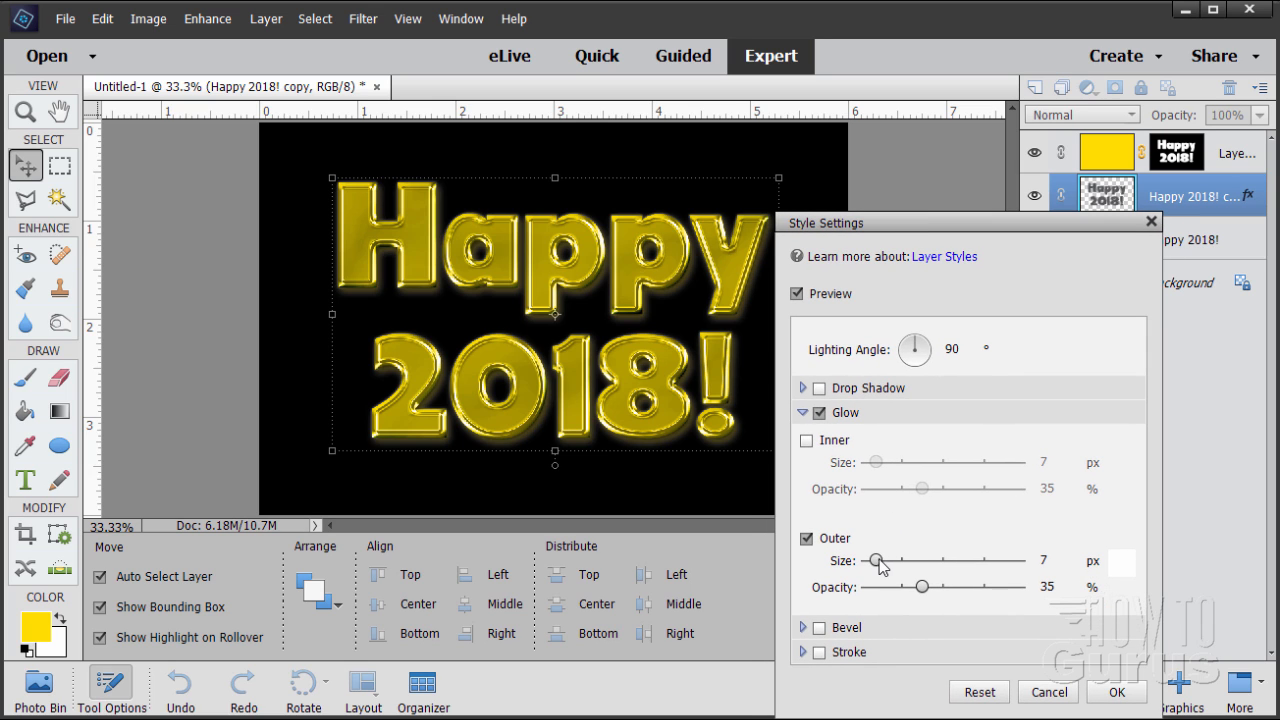
Set the outer glow's size to 111 px and its opacity to 100%
mouse_move(879, 565)
left_mouse_down()
mouse_move(935, 566)
mouse_move(897, 572)
left_mouse_up()
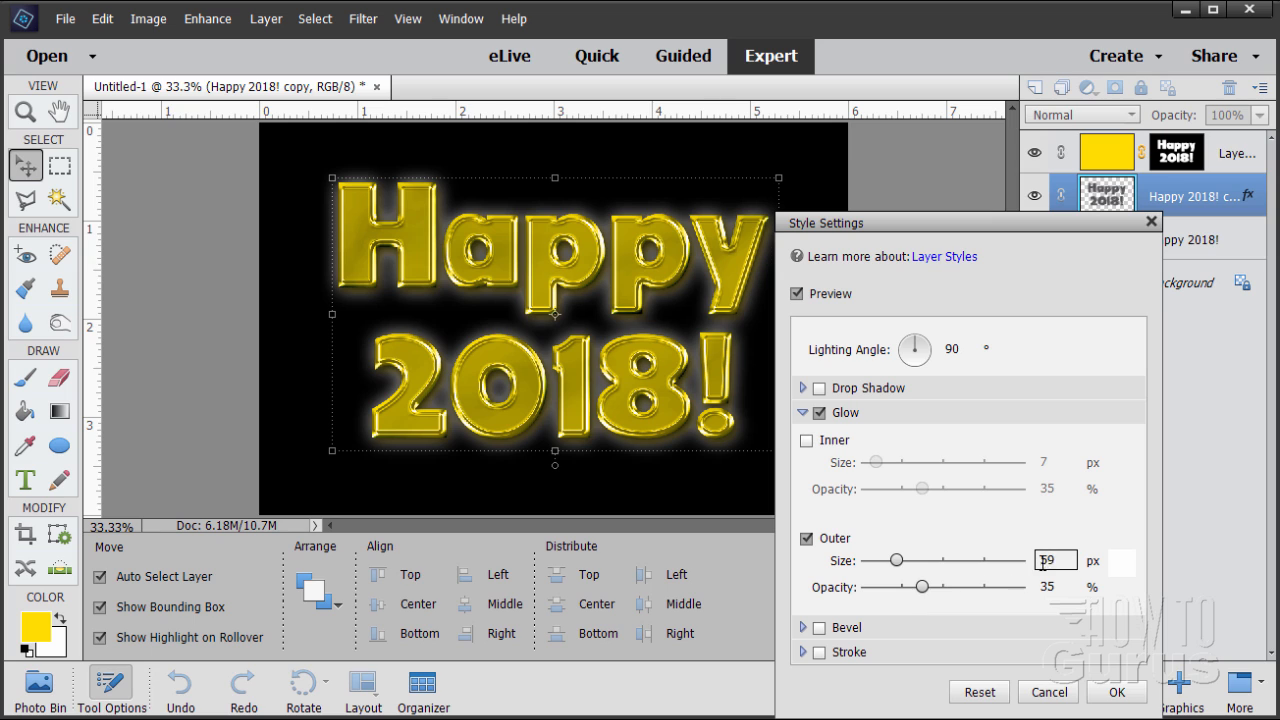
left_click_drag(1063, 562, 1018, 569)
type("111")
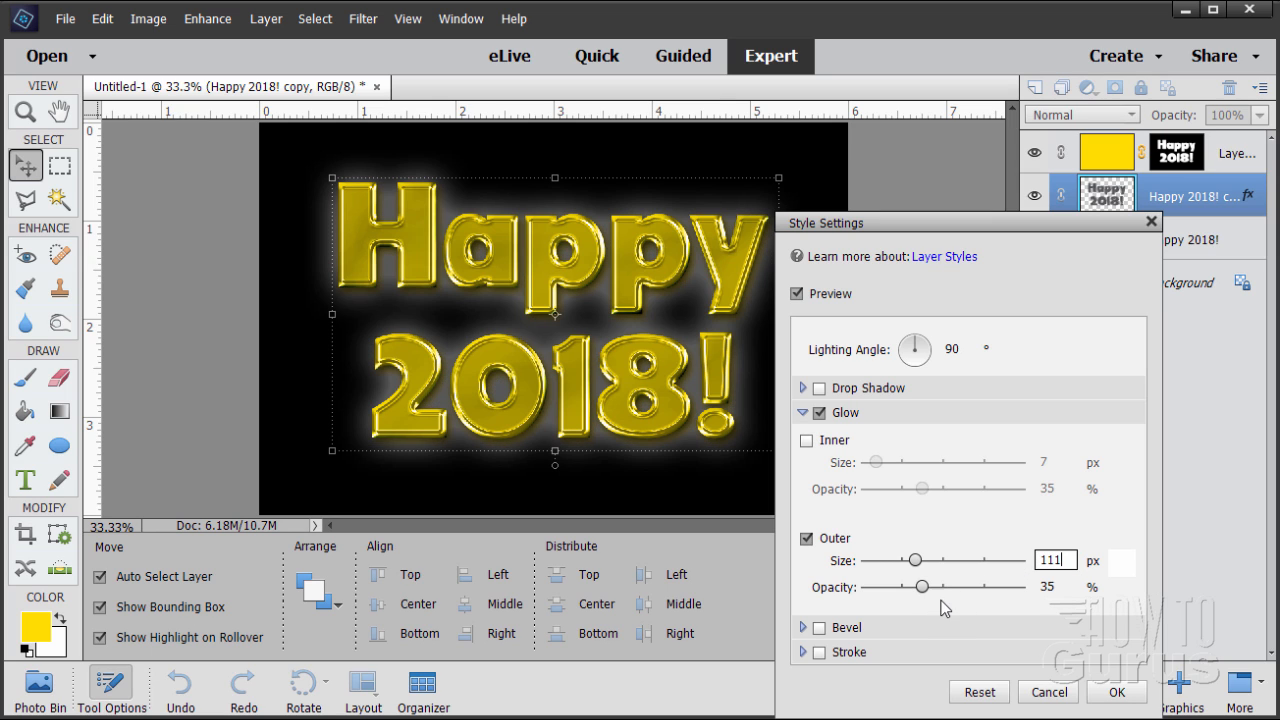
left_click_drag(922, 587, 1074, 590)
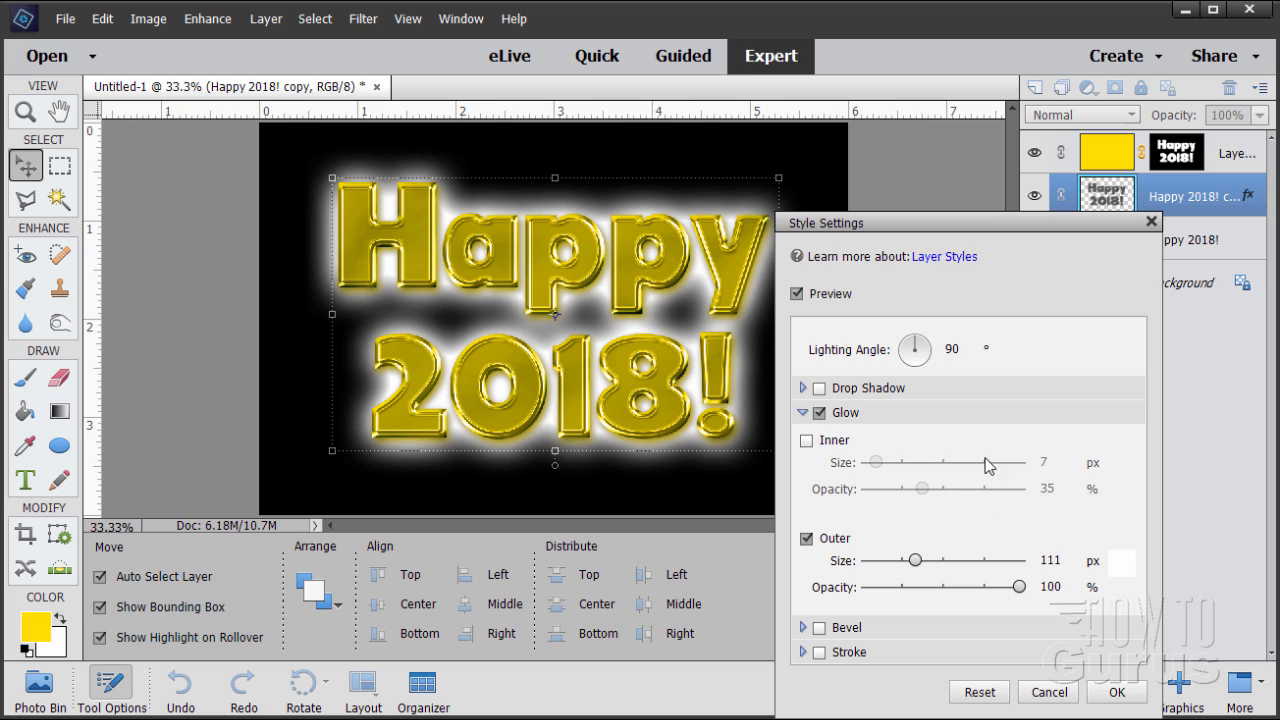
Set the outer glow's colour to hex c1d5ff and apply the layer style settings
left_click(1121, 566)
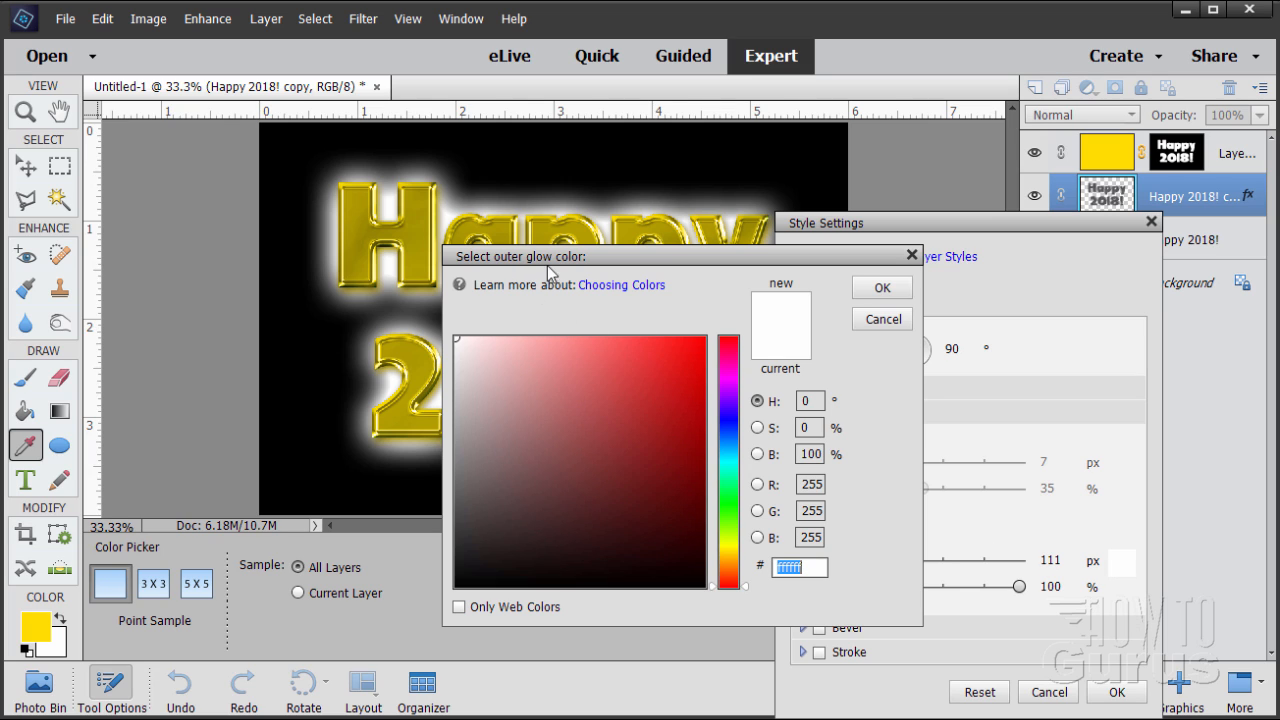
left_click(821, 566)
double_click(819, 567)
type("c")
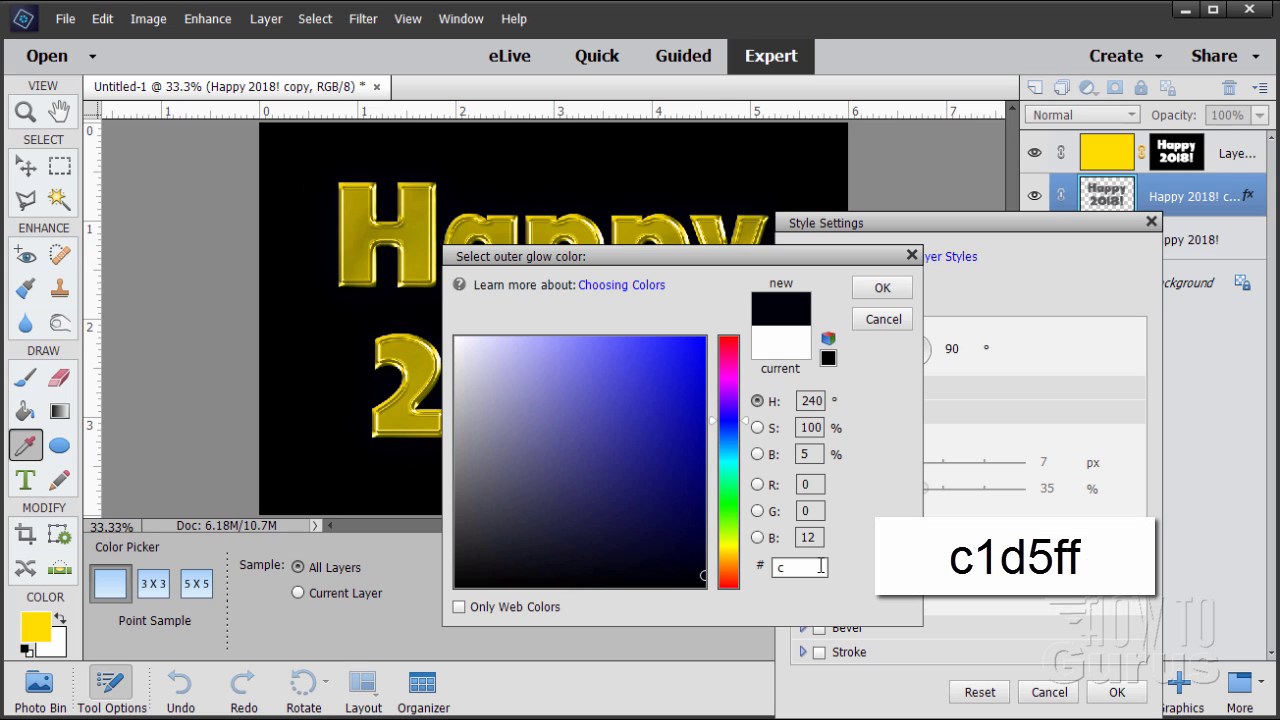
type("1d")
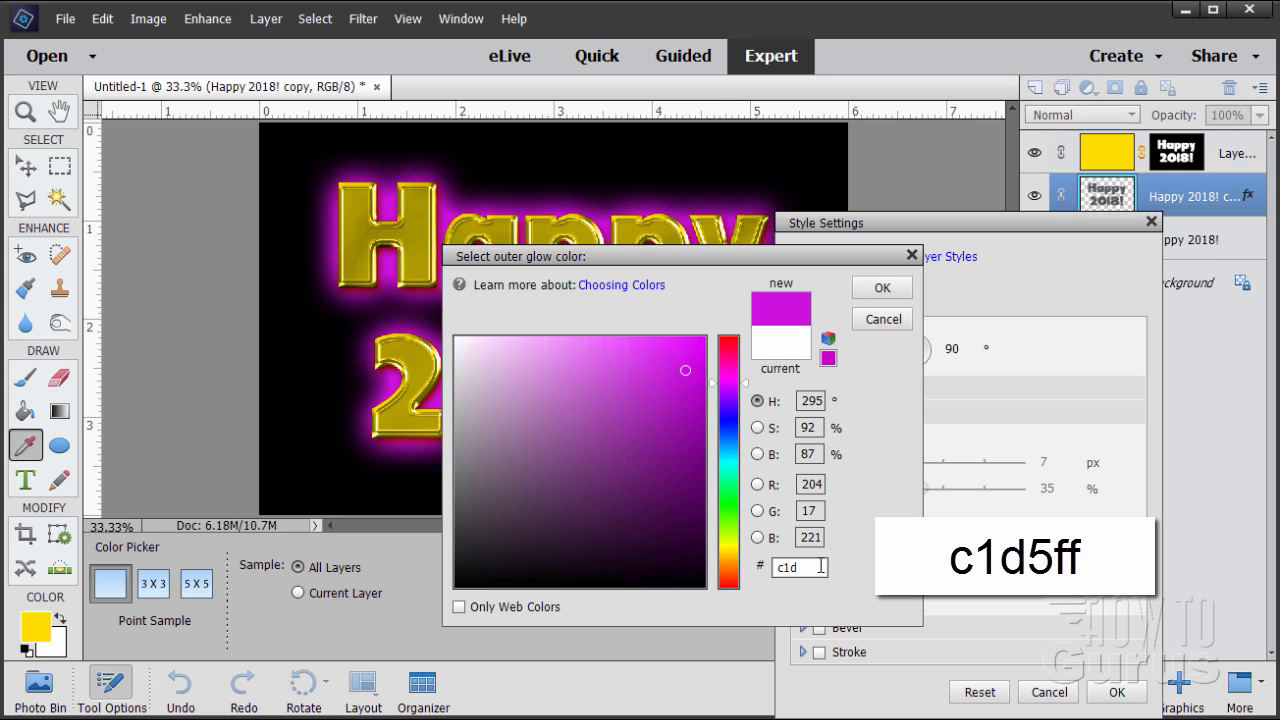
type("5ff")
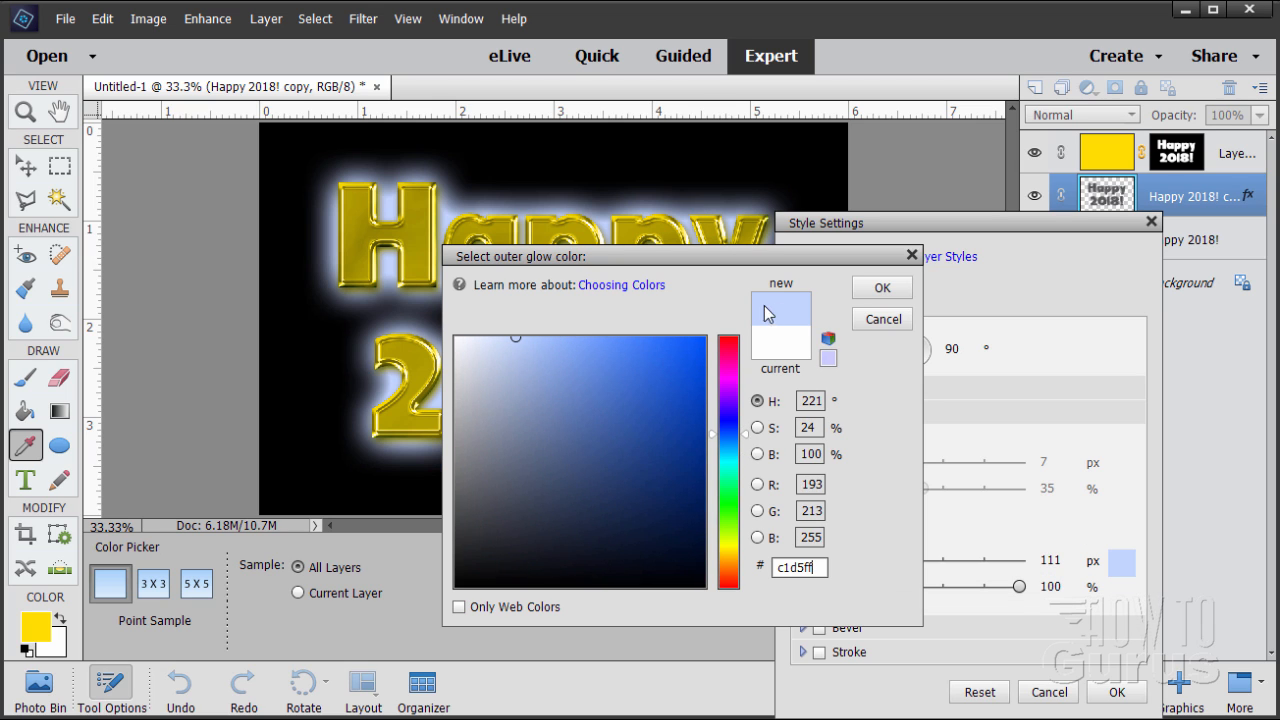
left_click(883, 289)
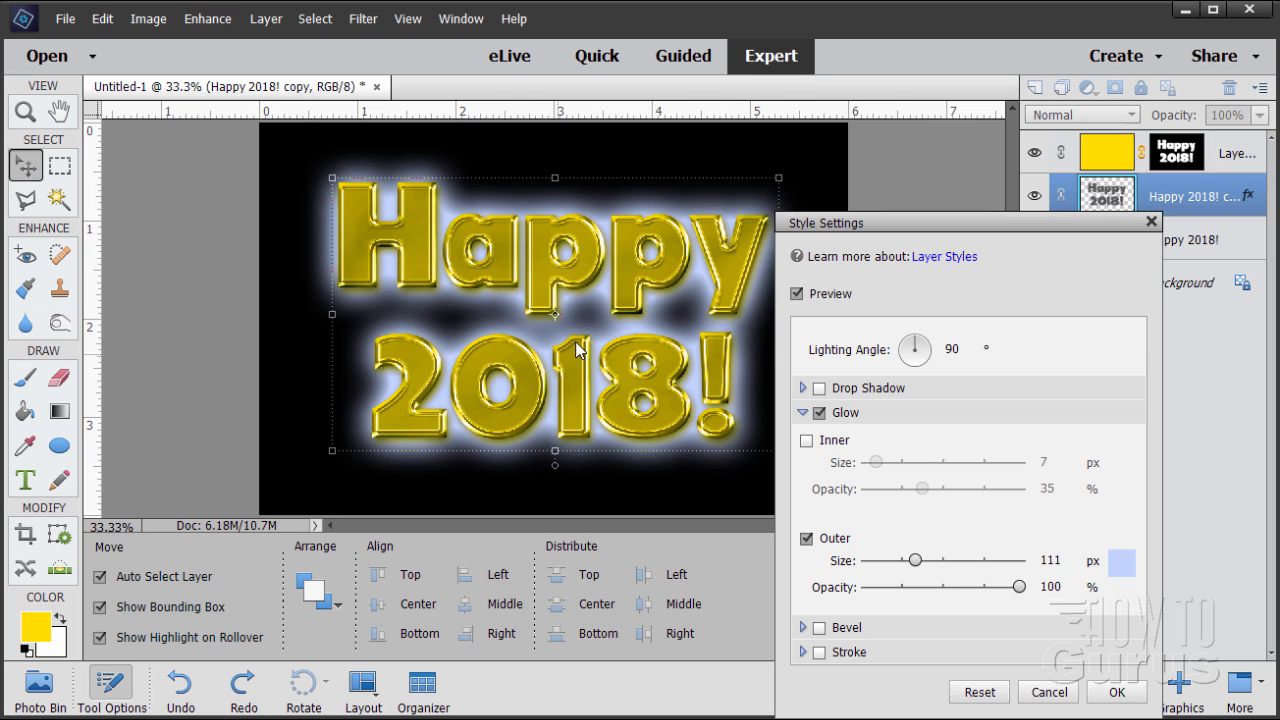
left_click(1115, 692)
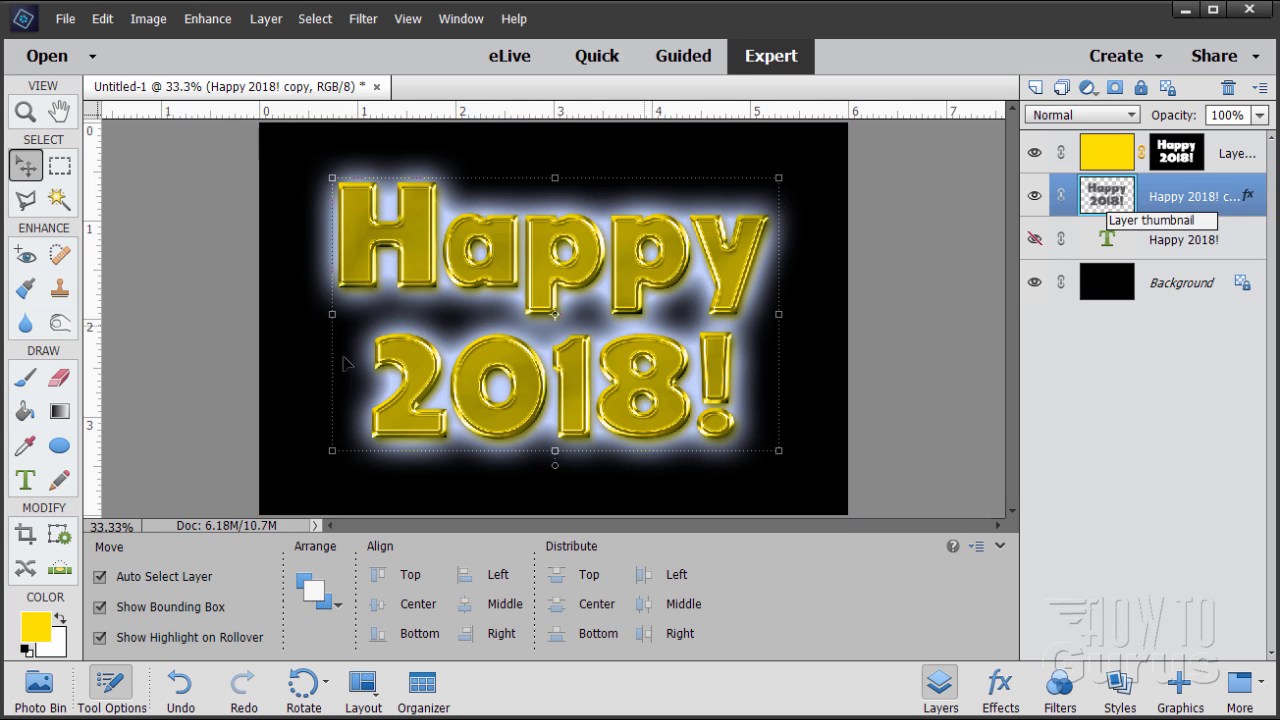
Try selecting the face of the letter H with the Magic Wand at tolerances of 0 and 8
left_click(61, 198)
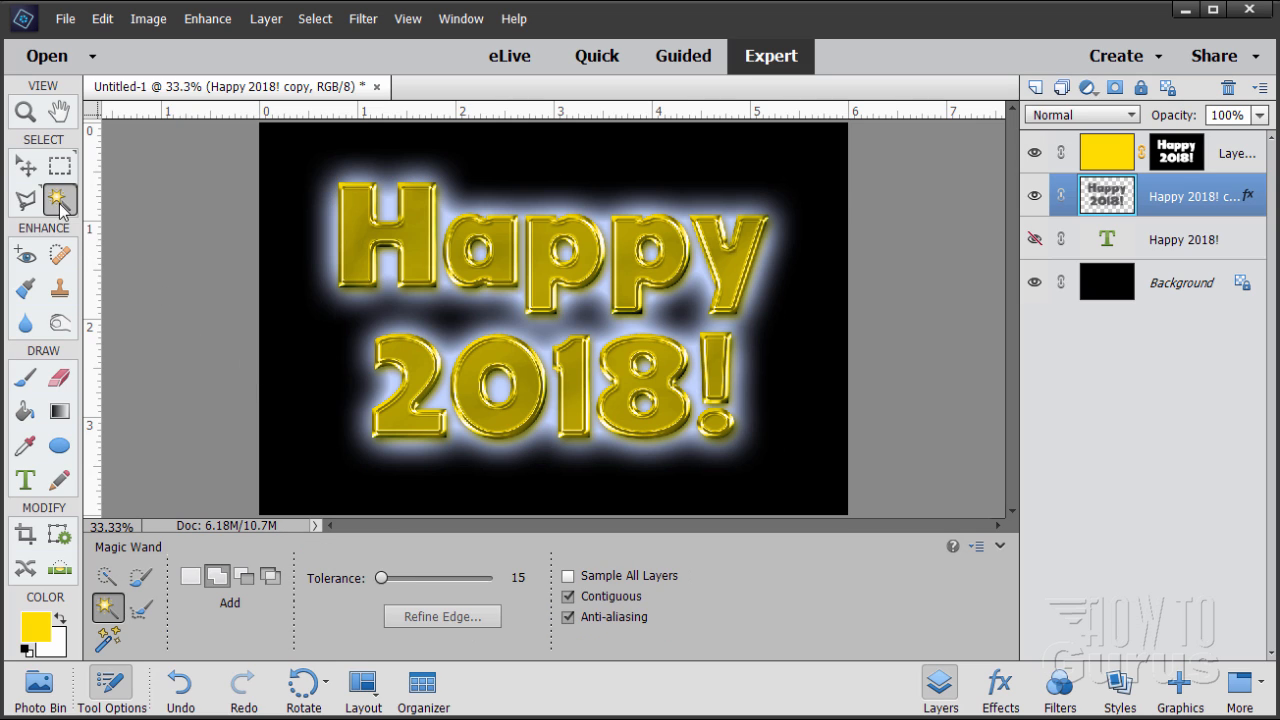
left_click_drag(382, 578, 340, 582)
left_click(416, 248)
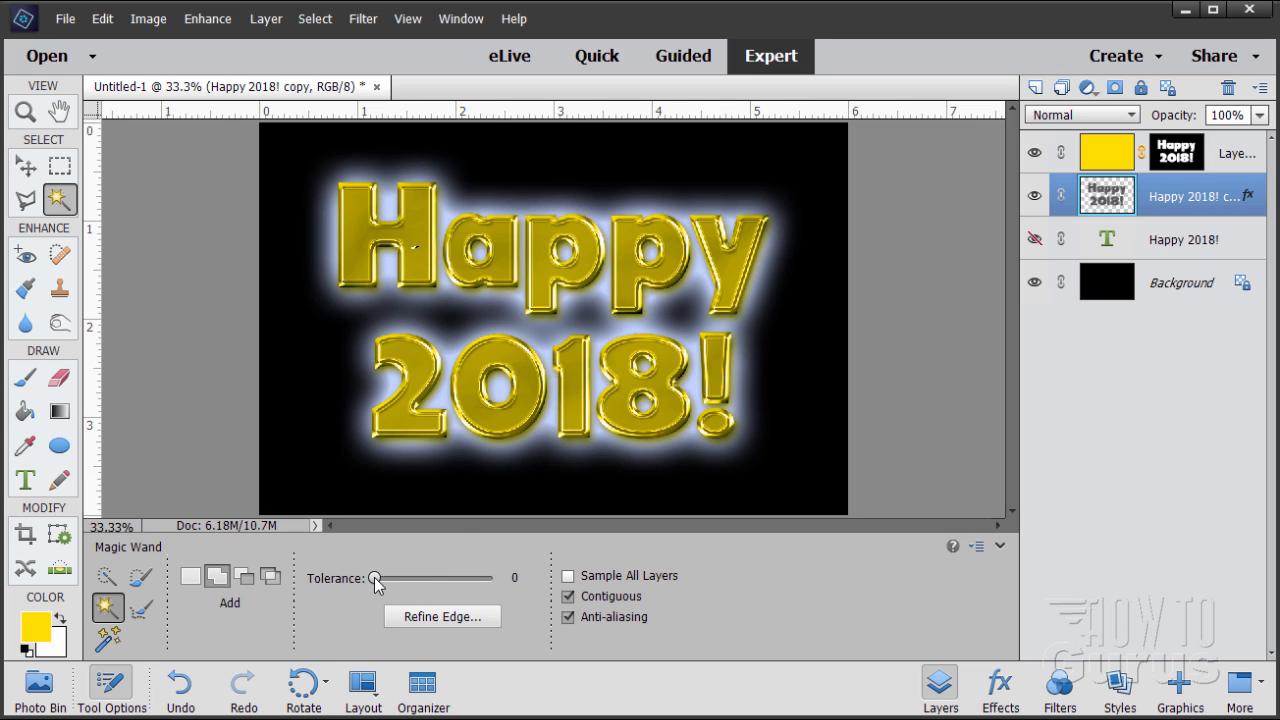
mouse_move(378, 579)
left_mouse_down()
mouse_move(387, 585)
mouse_move(376, 585)
left_mouse_up()
left_click(413, 268)
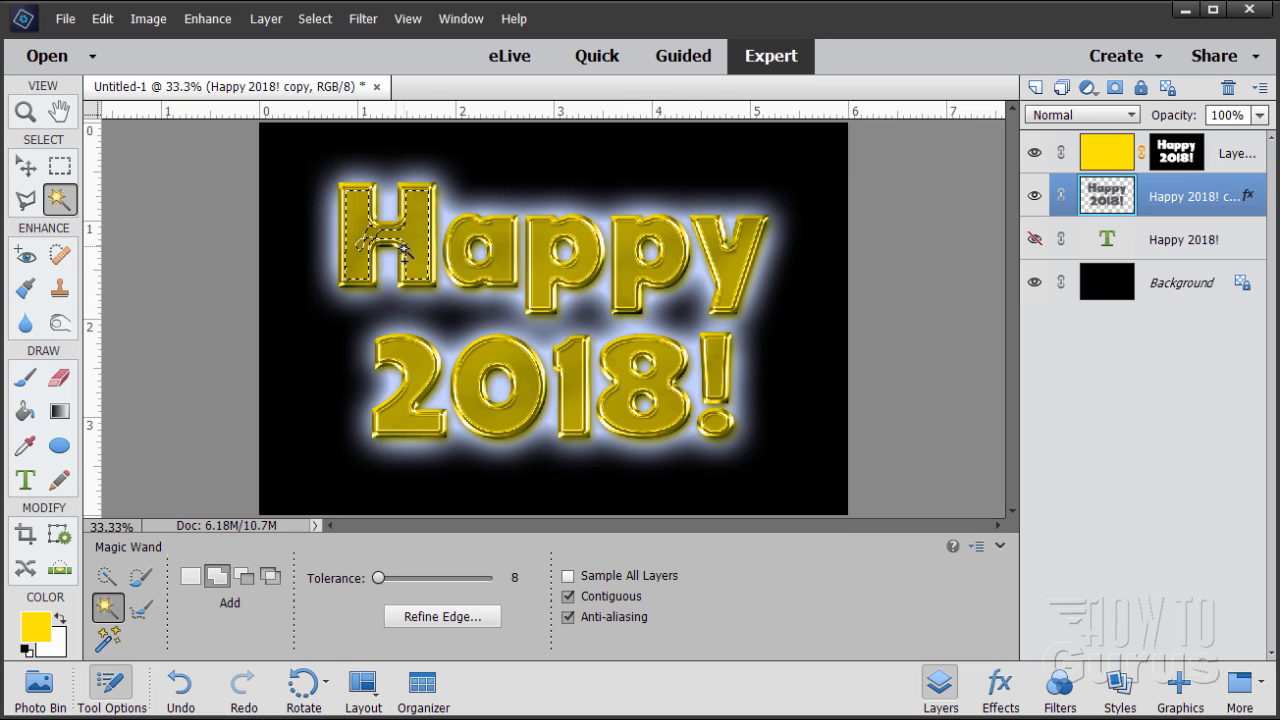
Set the Magic Wand tolerance to 15 and make a fresh selection of the letter H's flat face
left_click(514, 577)
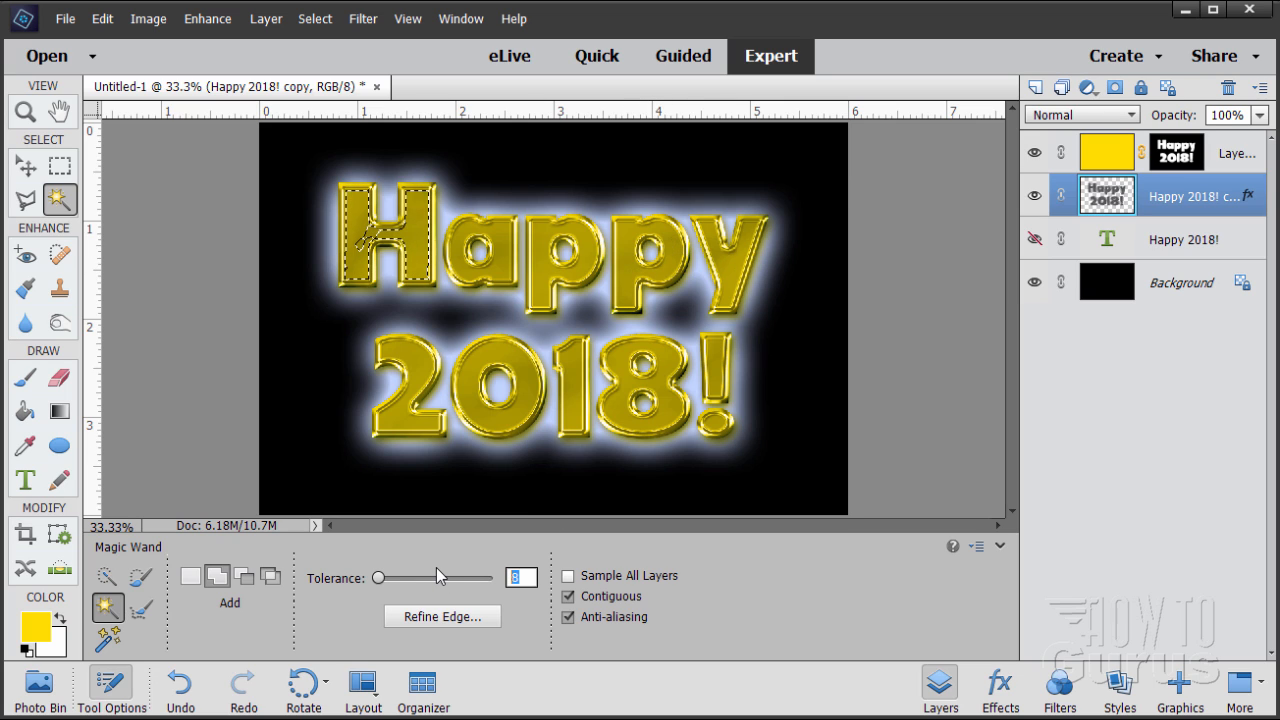
type("15")
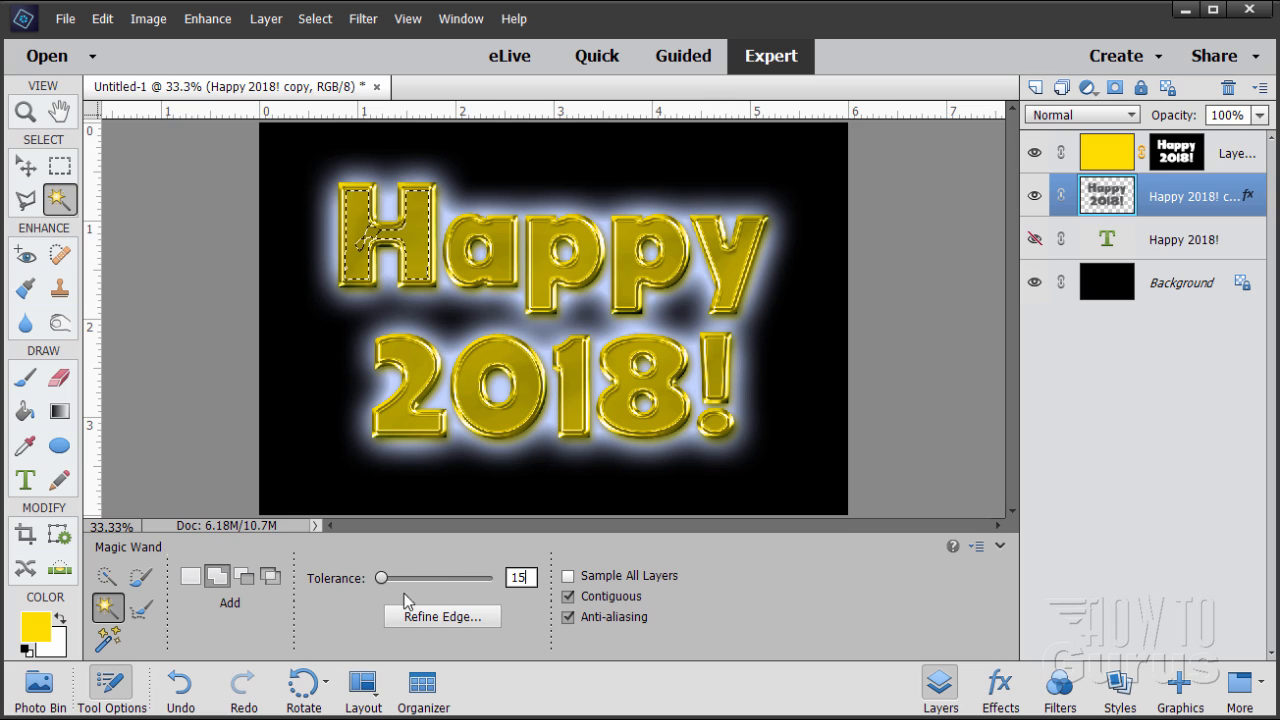
left_click(416, 262)
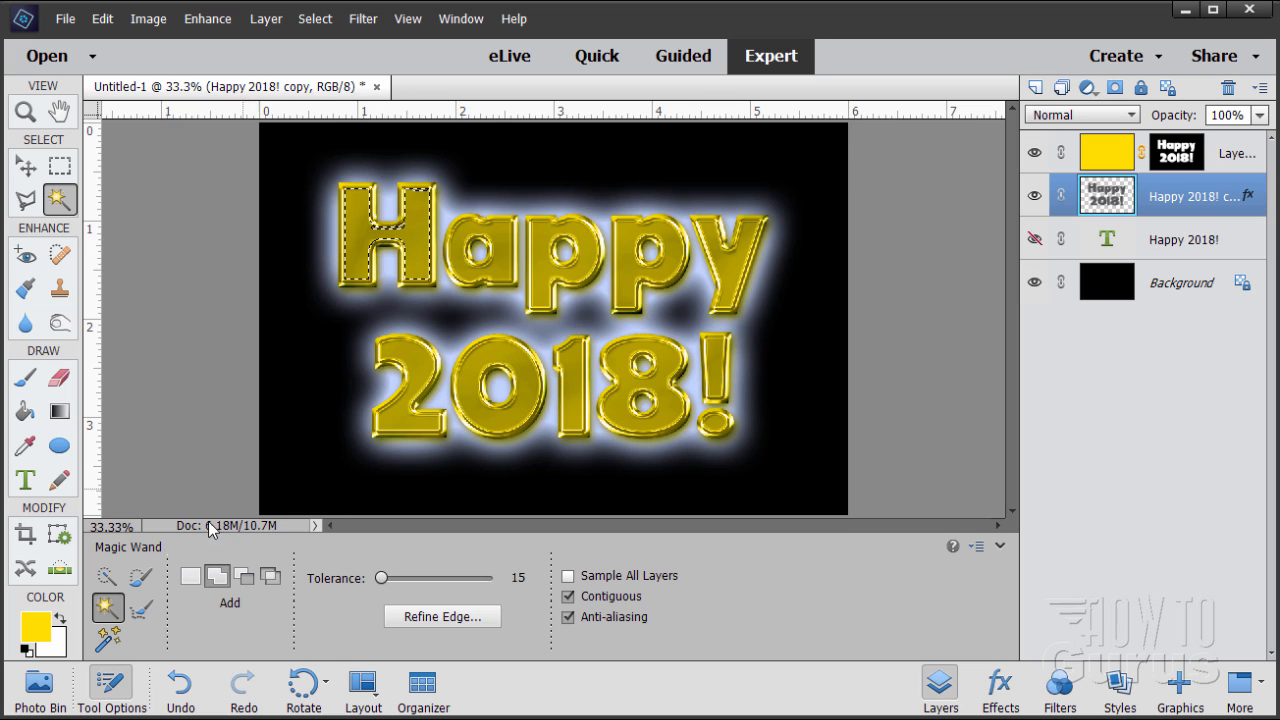
left_click(190, 576)
left_click(368, 248)
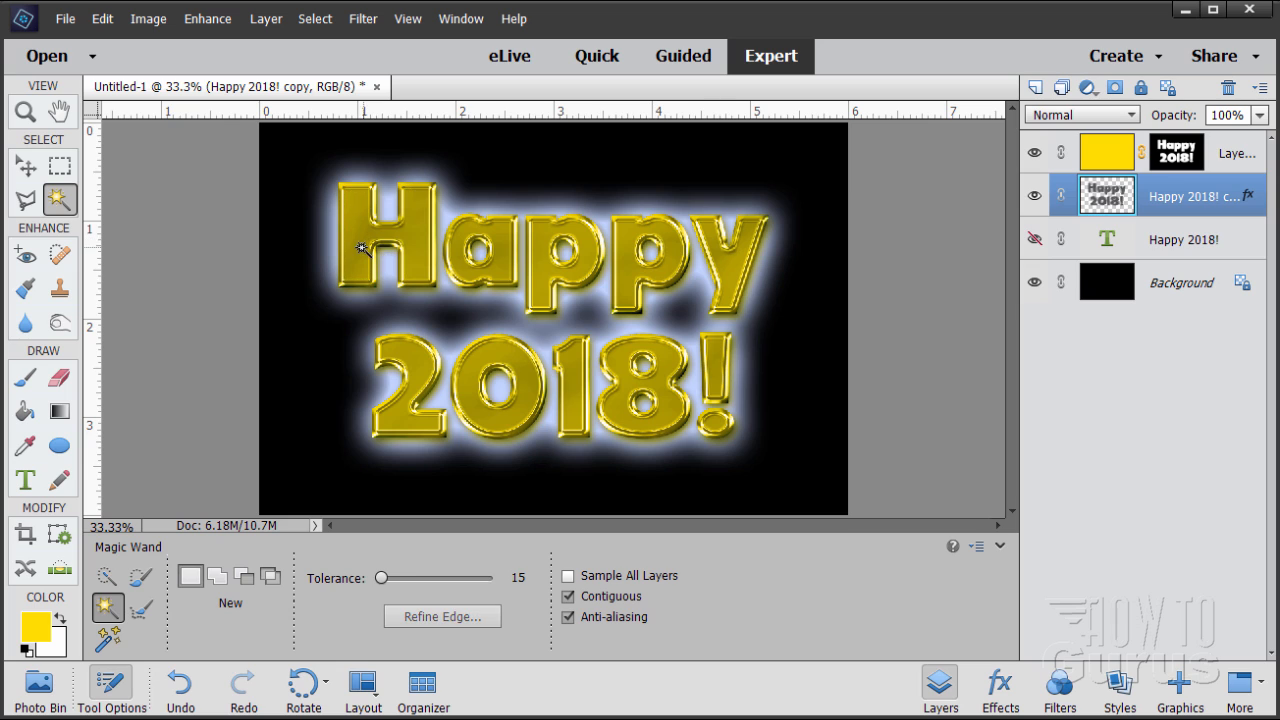
left_click(360, 241)
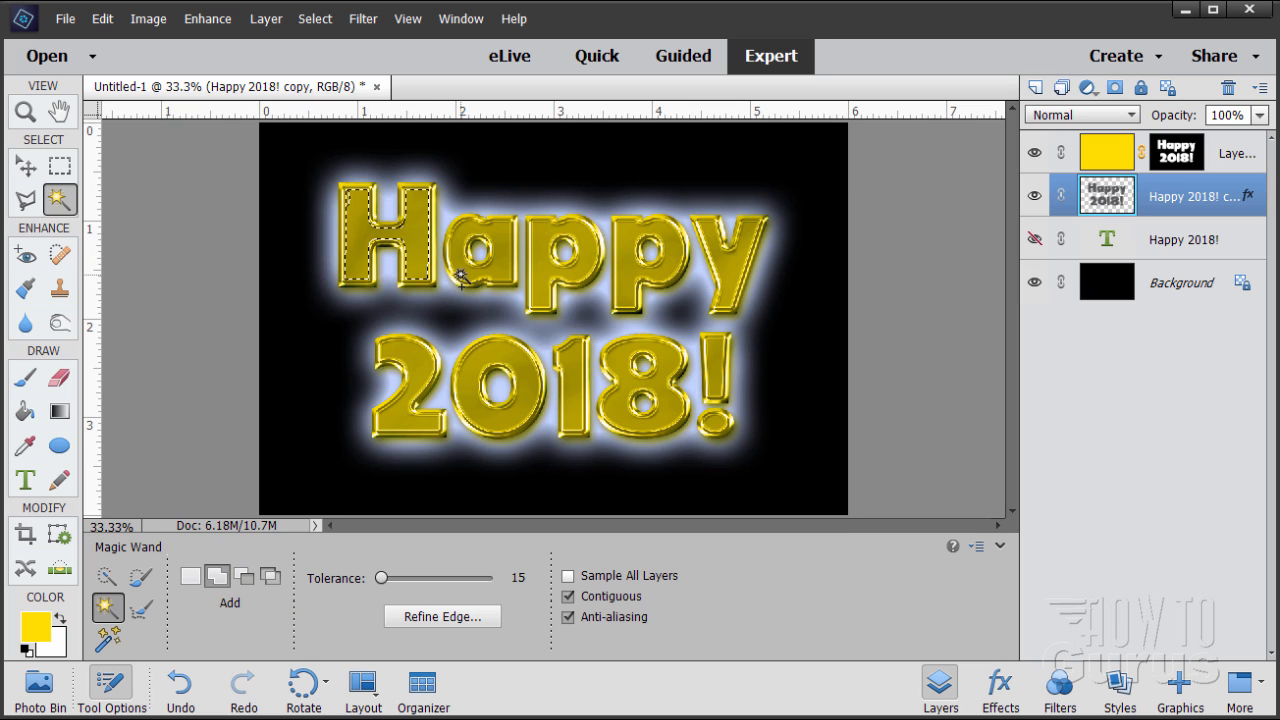
Add the flat faces of the remaining letters, the digits 2018 and the exclamation mark to the selection
left_click(505, 270)
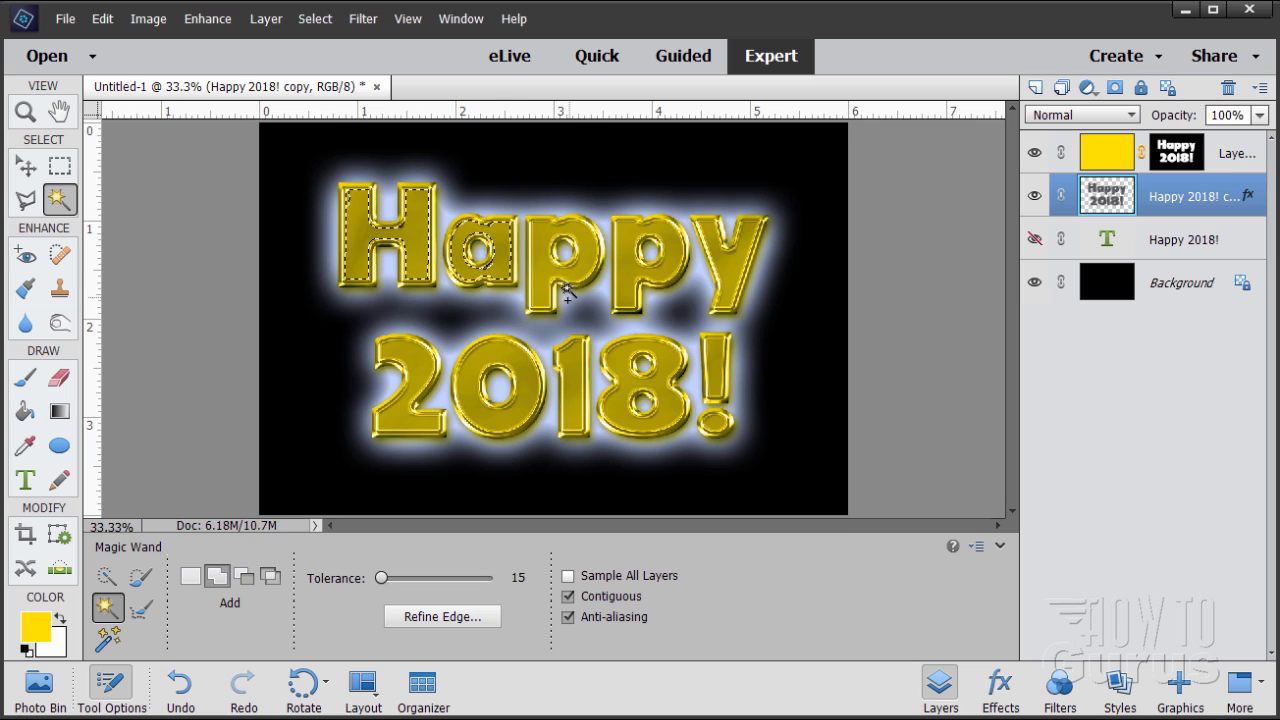
left_click(560, 286)
left_click(632, 280)
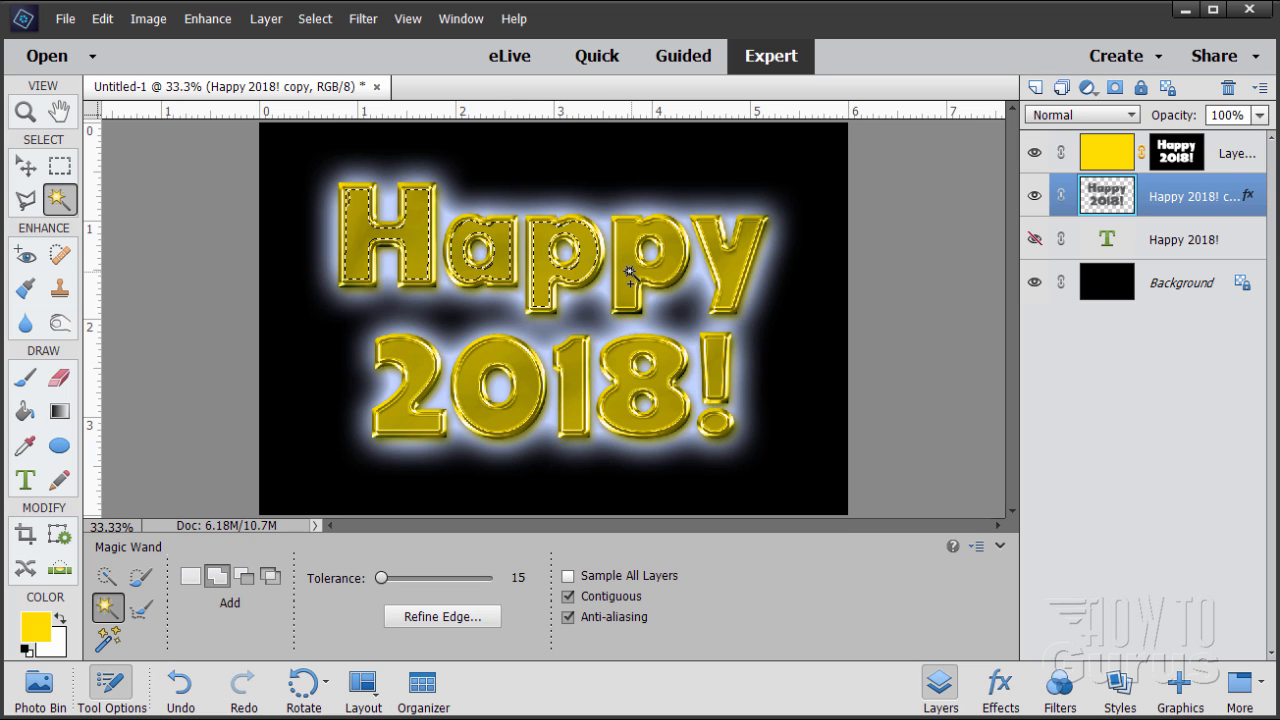
left_click(735, 270)
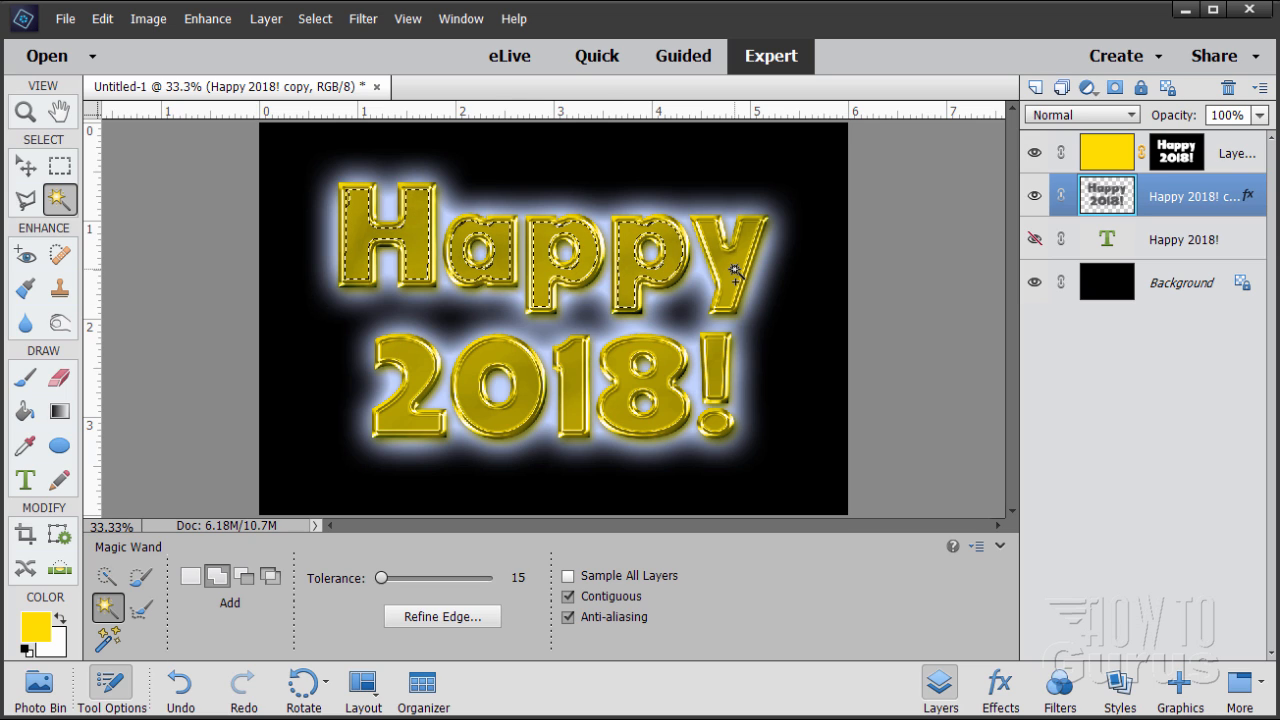
left_click(418, 370)
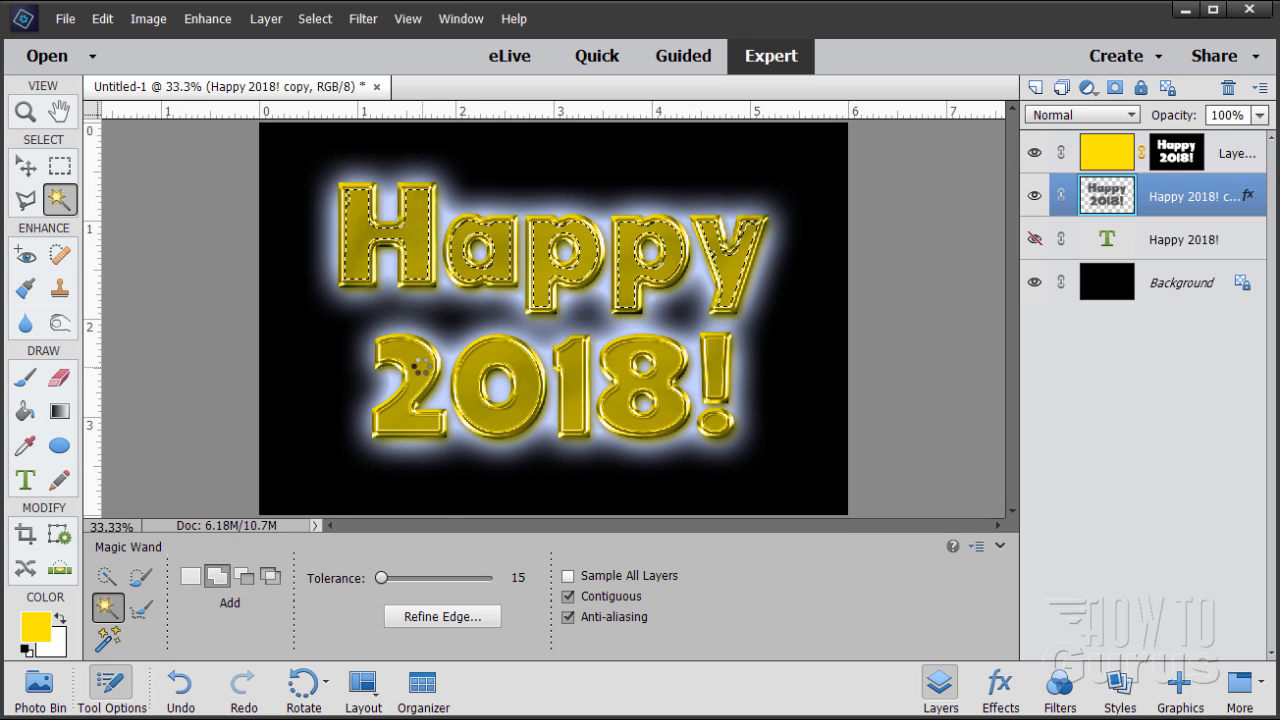
left_click(471, 387)
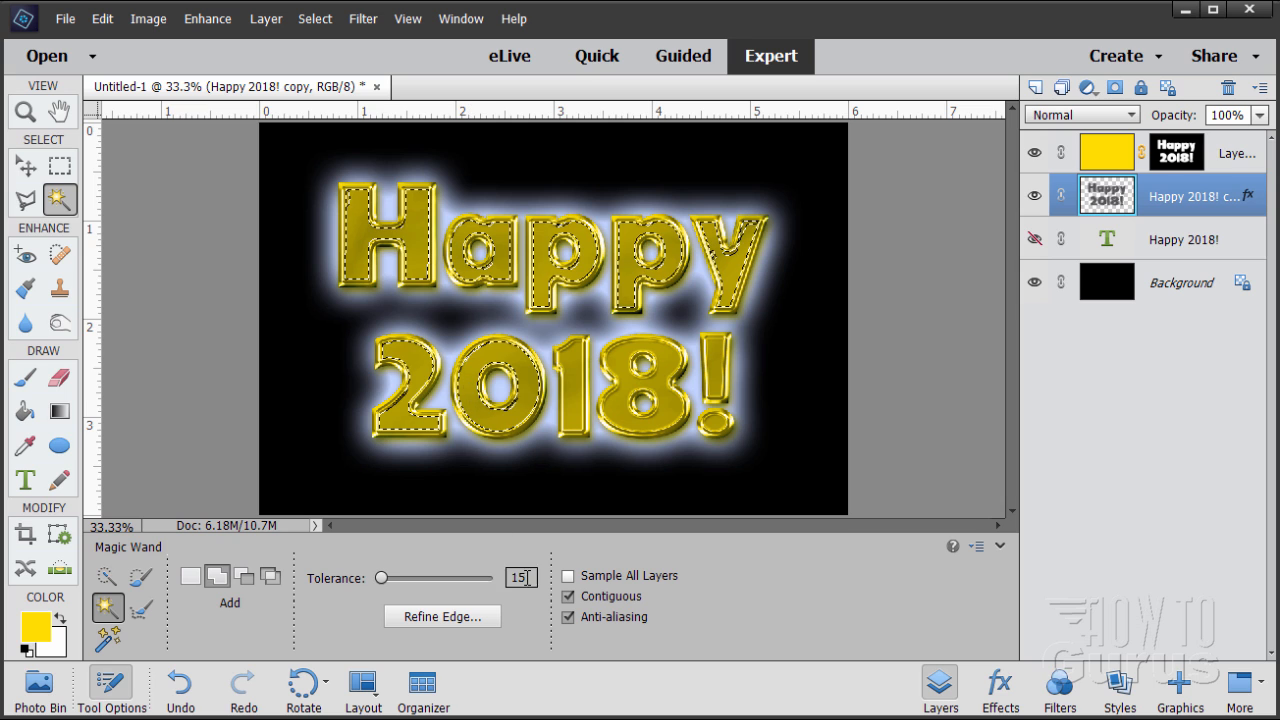
left_click(575, 378)
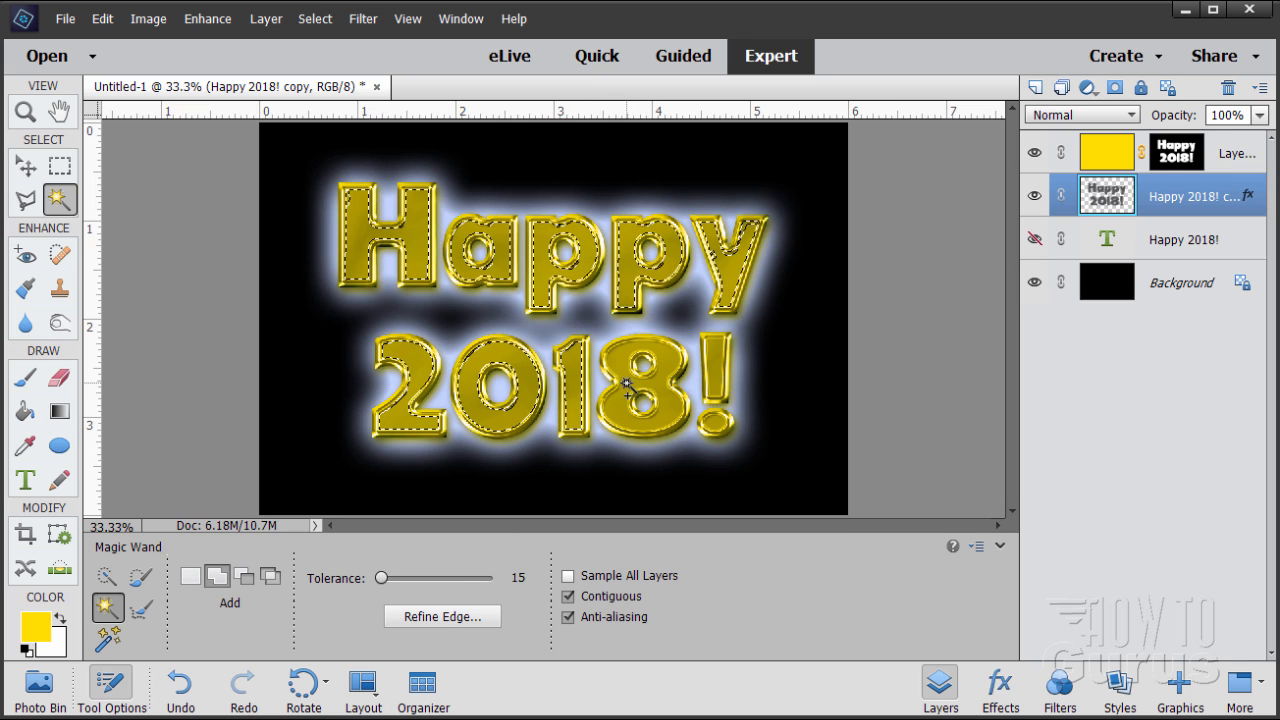
left_click(630, 388)
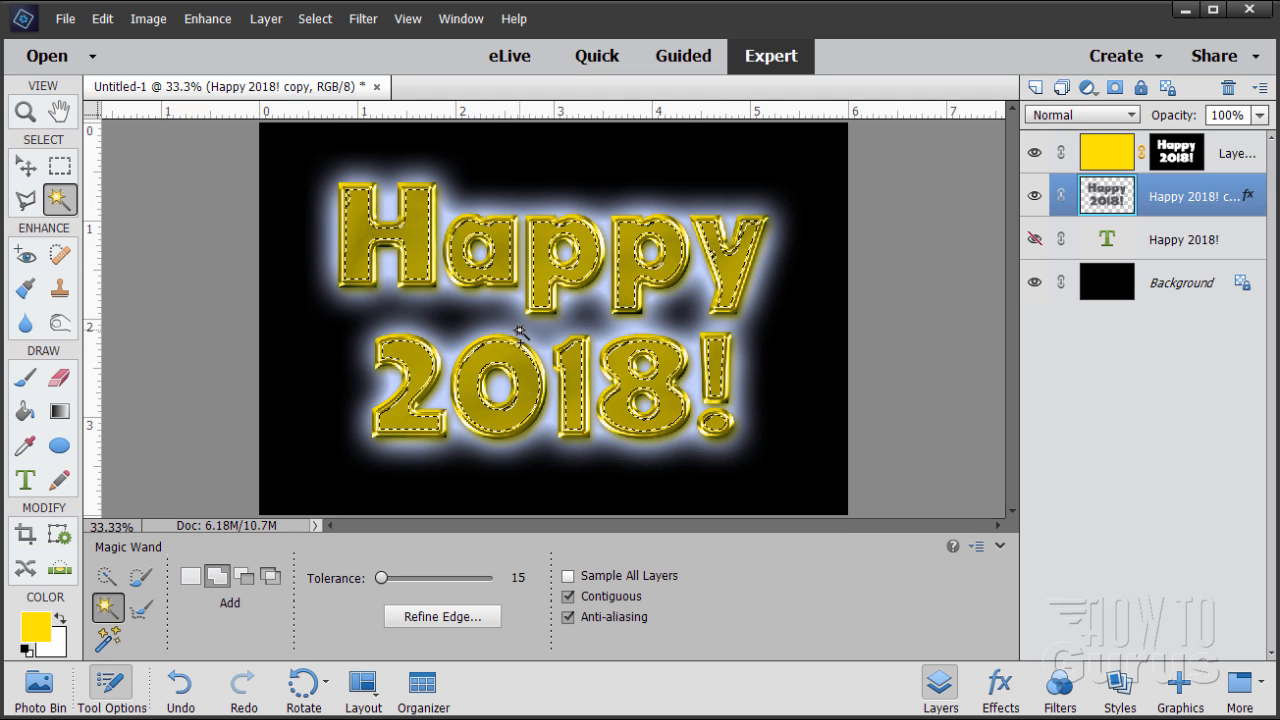
Copy the selected letter faces to a new layer and move it above the yellow layer
left_click(268, 20)
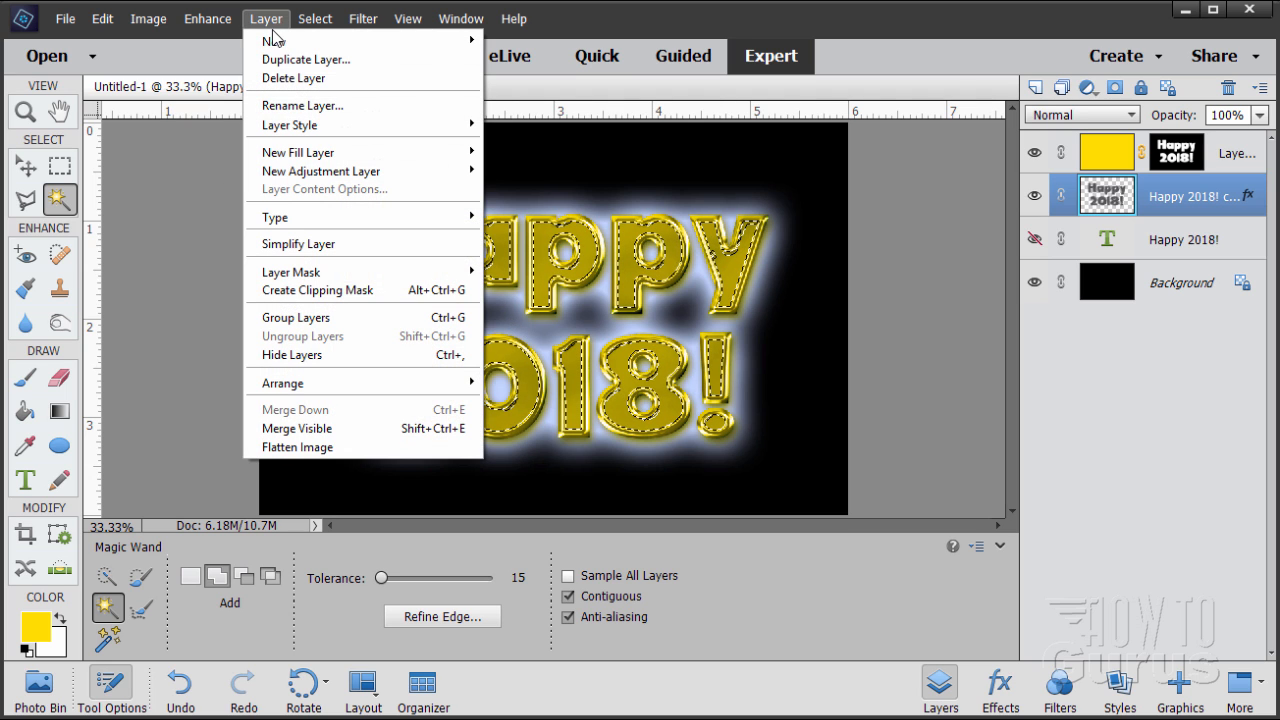
mouse_move(273, 40)
left_click(571, 126)
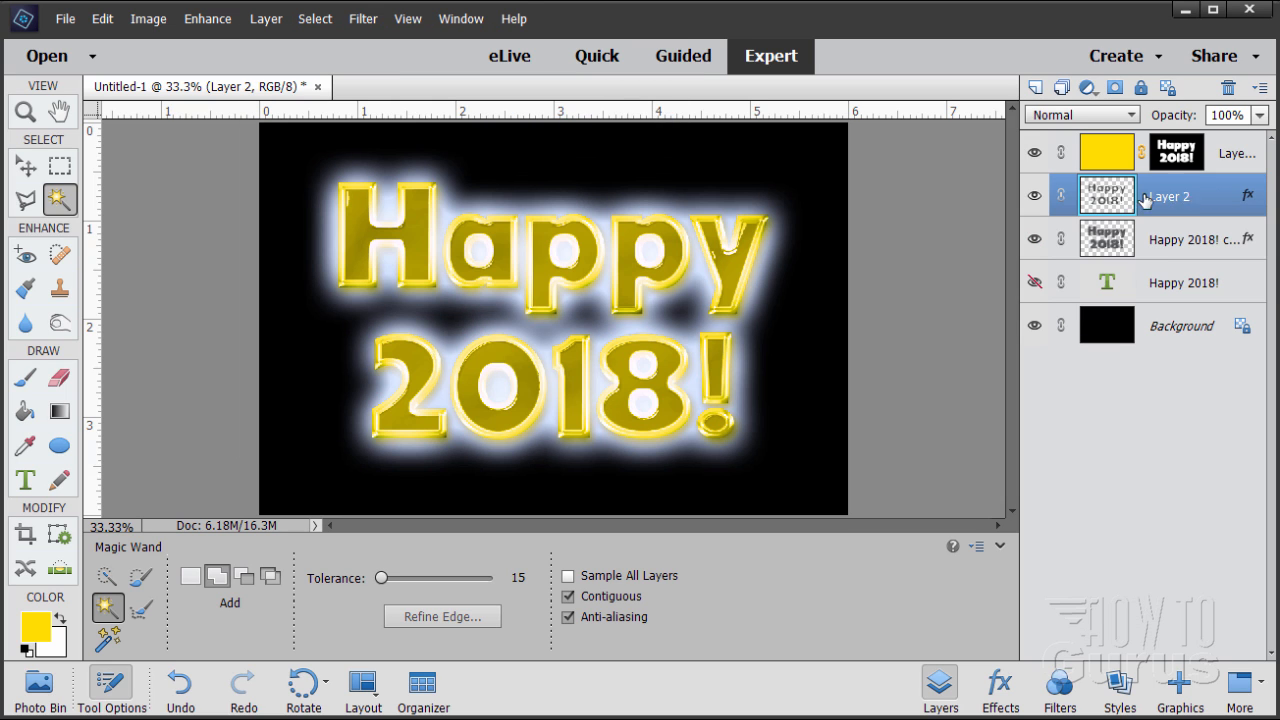
left_click_drag(1203, 197, 1200, 142)
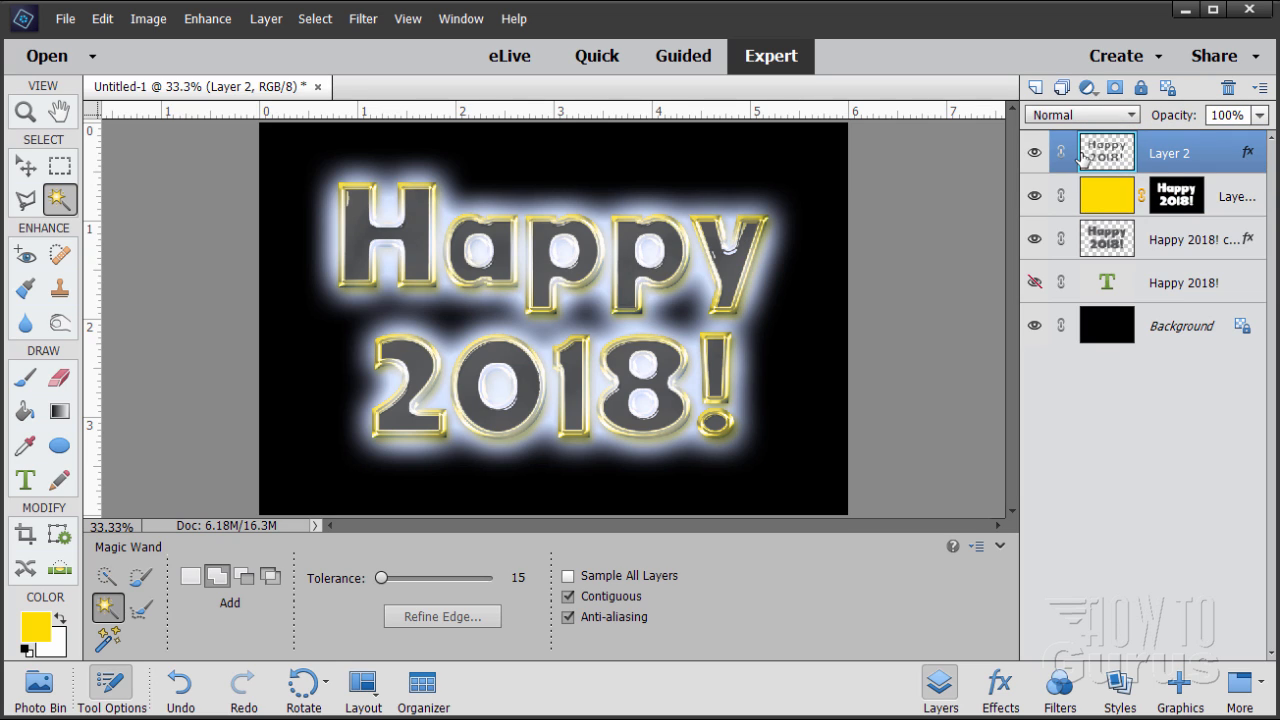
Turn off the glow in Layer 2's style settings and apply the change
double_click(1249, 152)
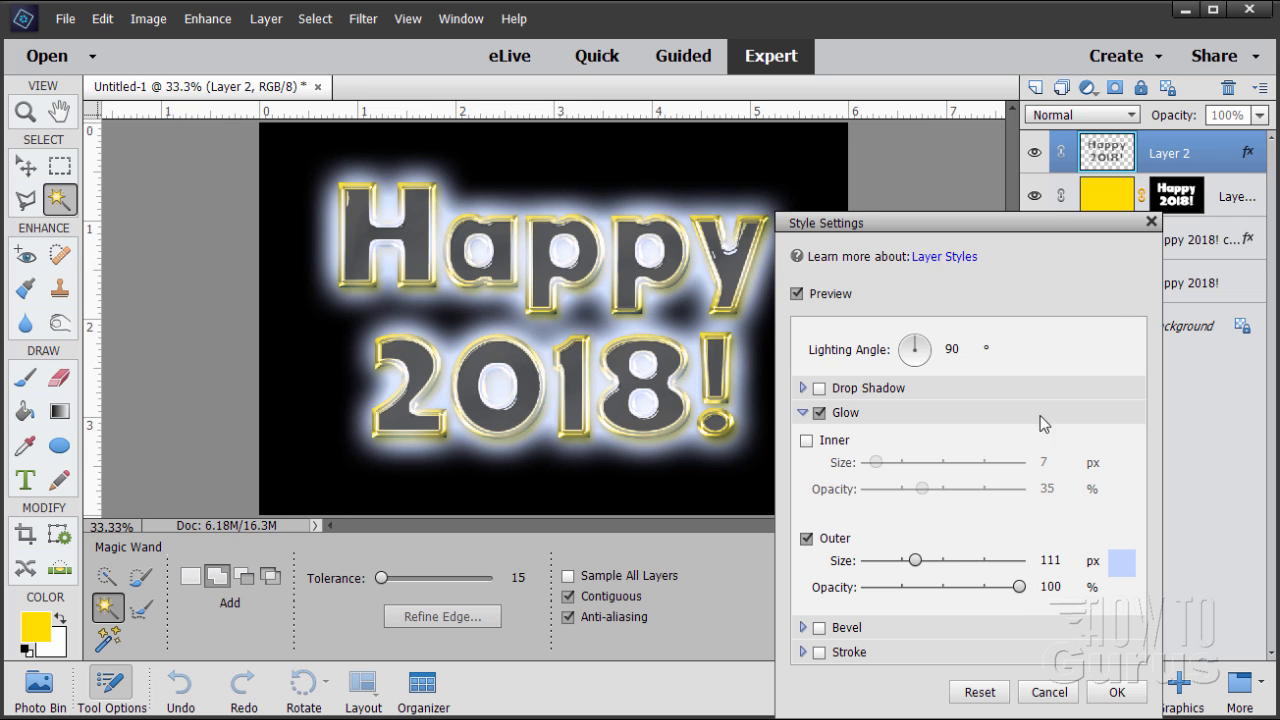
left_click(819, 414)
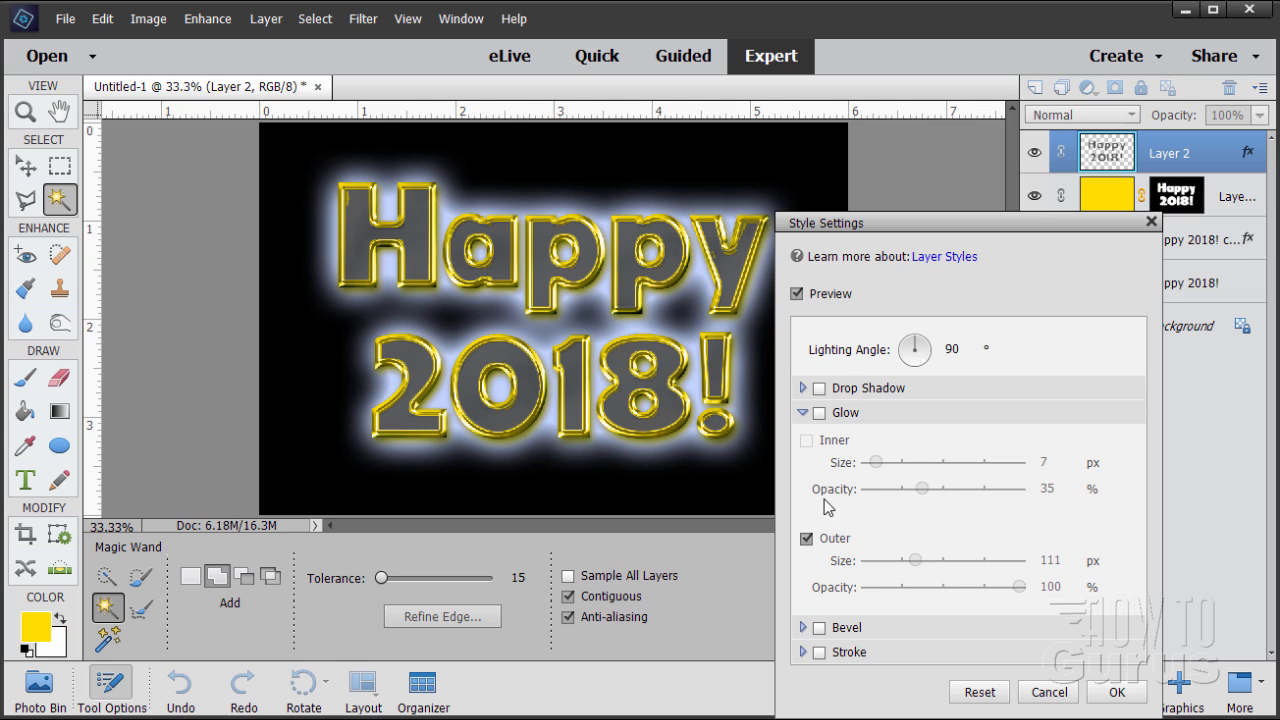
left_click(804, 413)
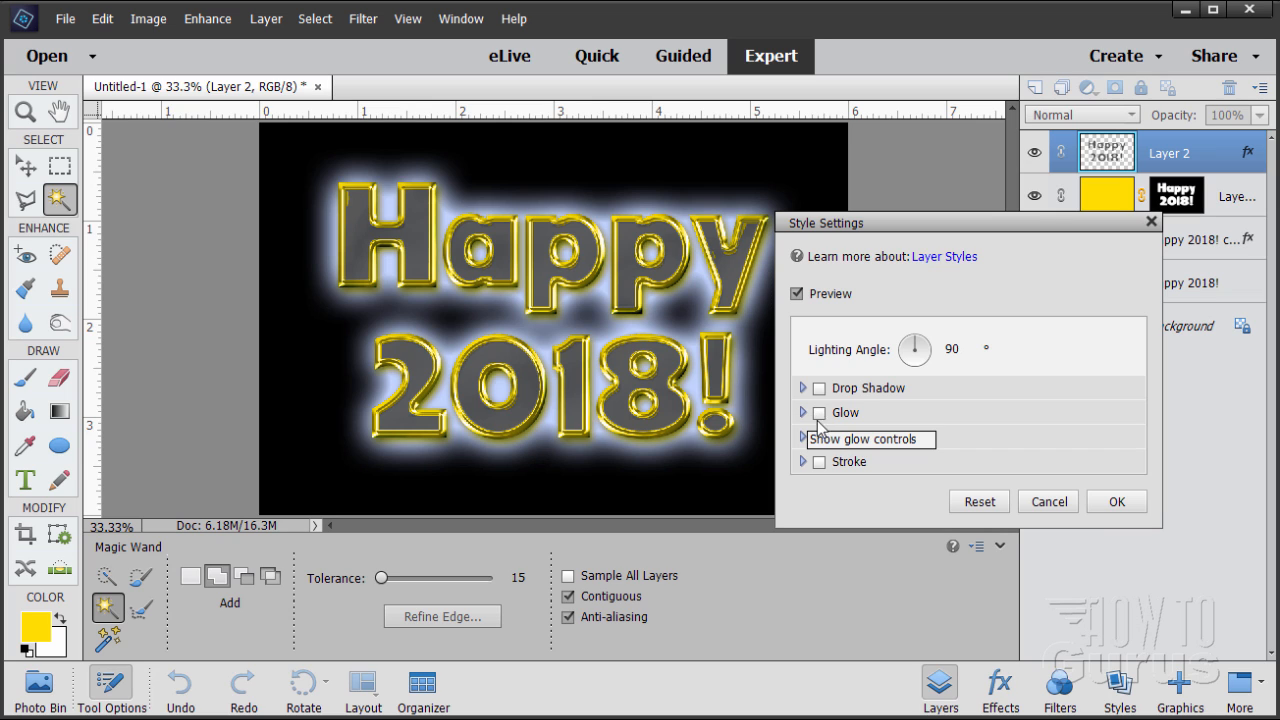
left_click(1112, 506)
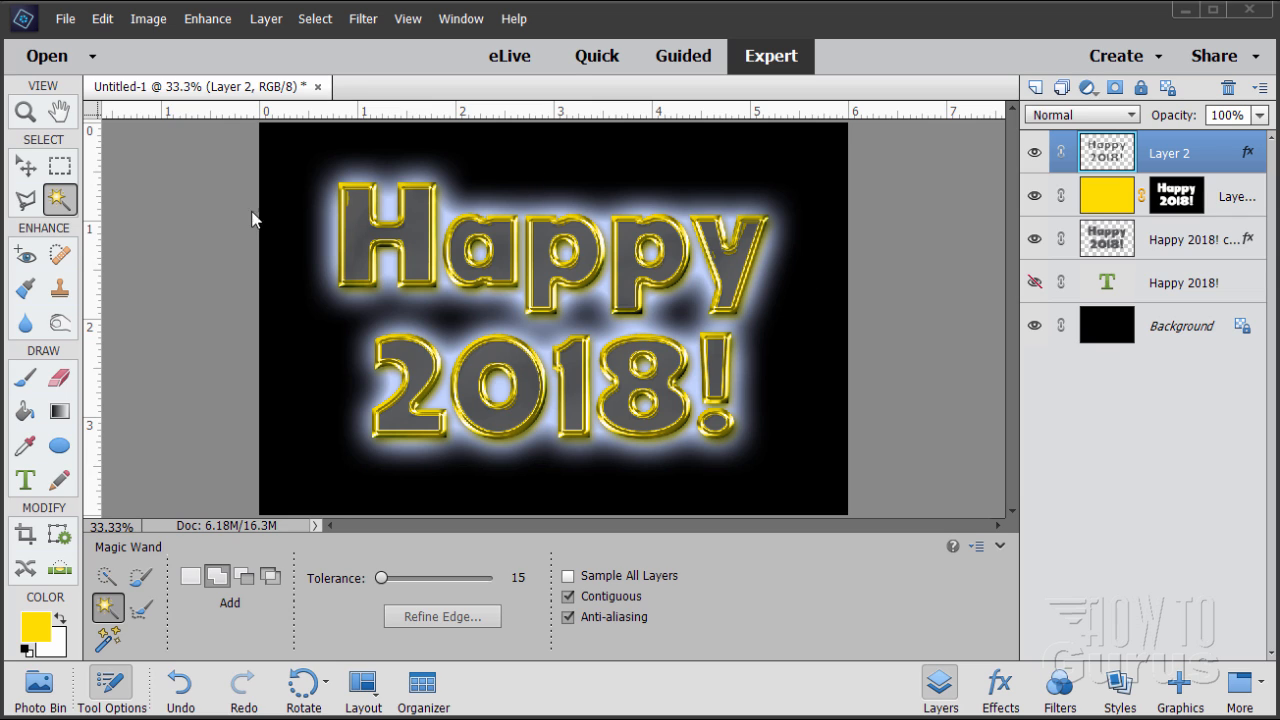
Create a gradient fill layer above Layer 2, using the previous layer as a clipping mask
left_click(266, 20)
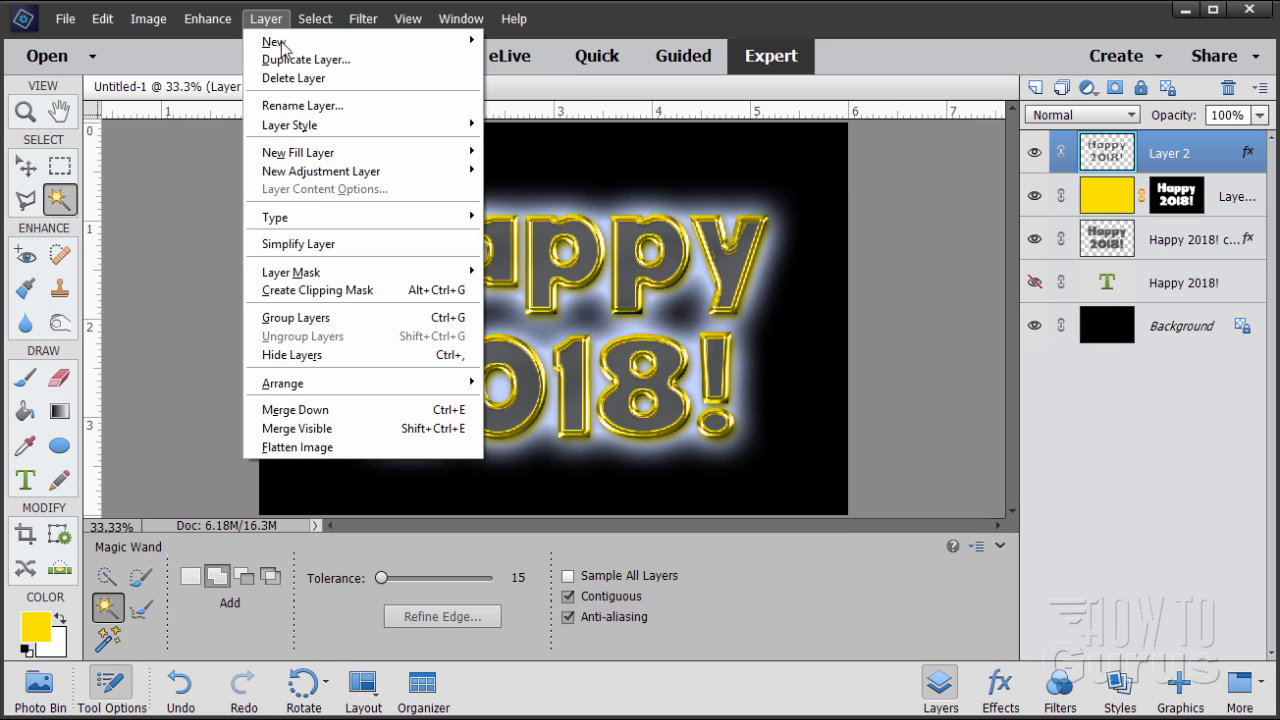
mouse_move(318, 155)
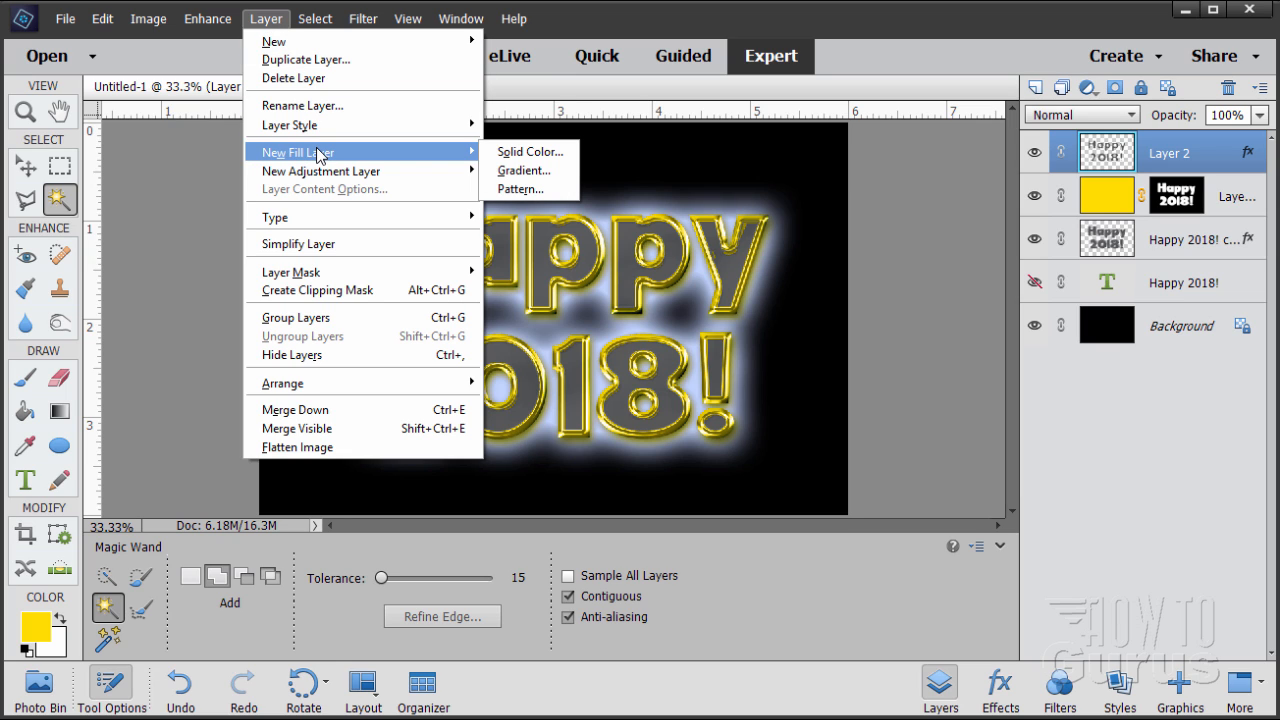
left_click(520, 171)
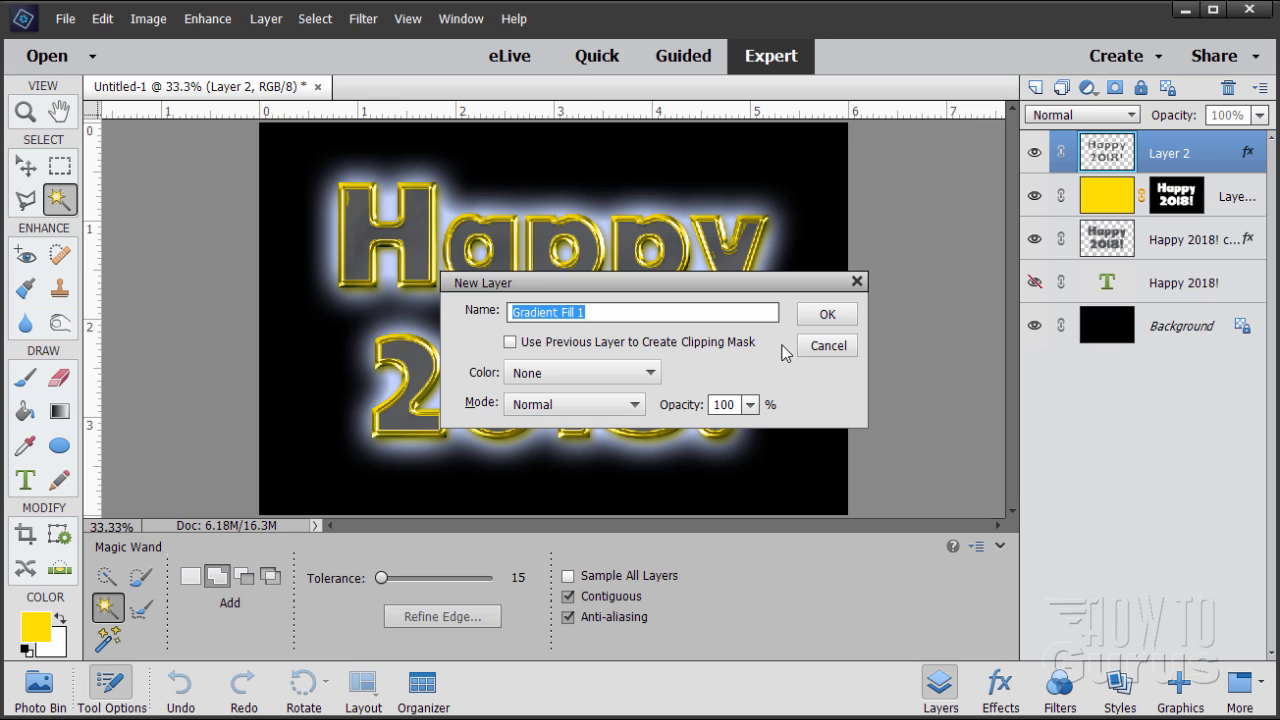
left_click(511, 342)
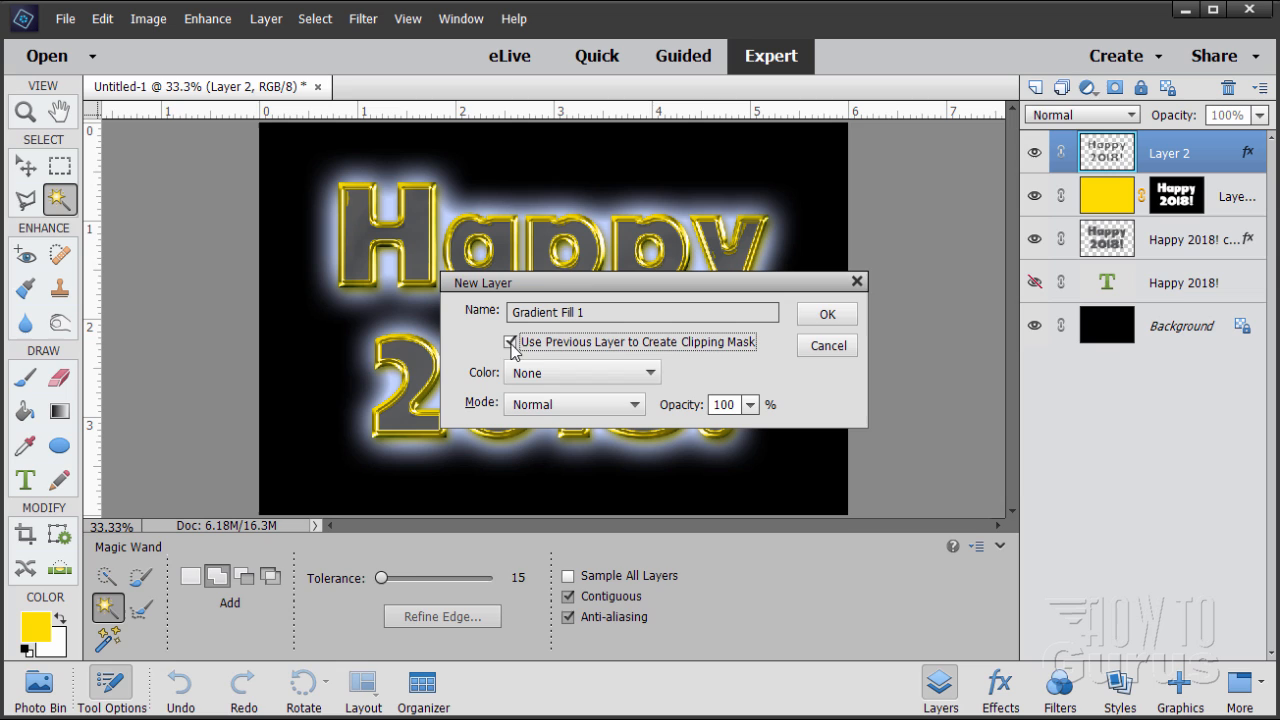
left_click(816, 327)
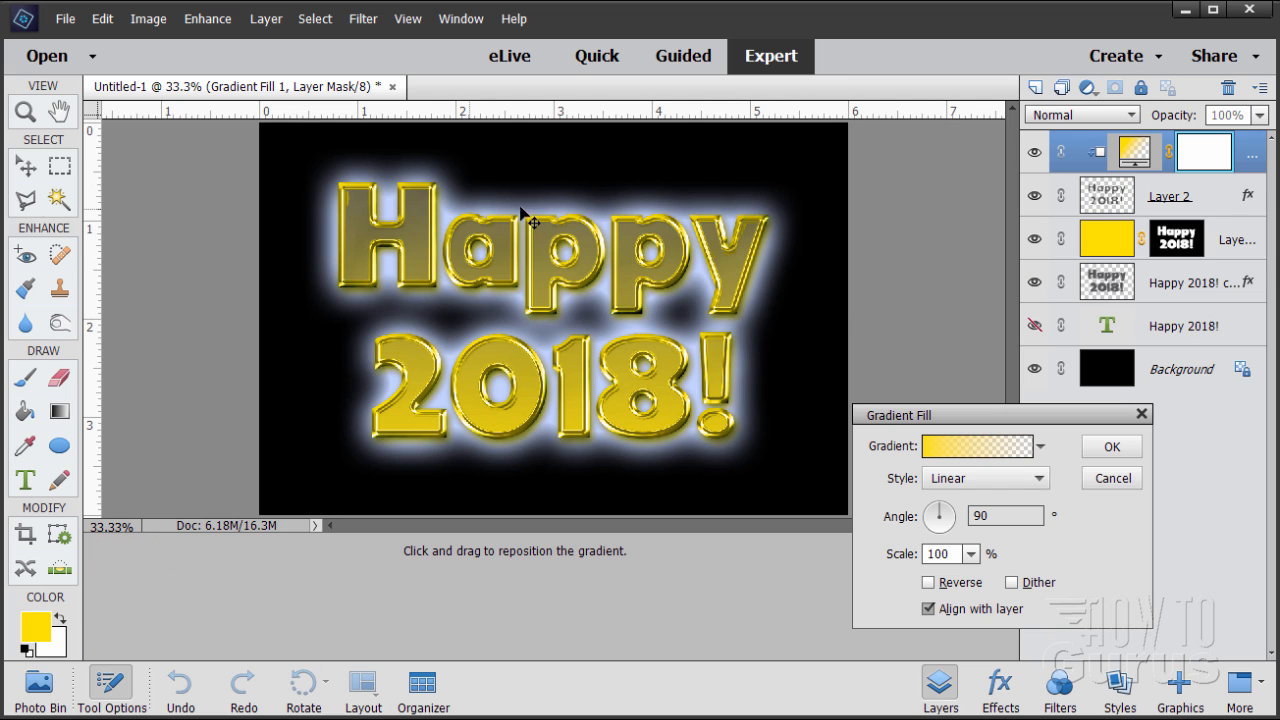
Set the linear gradient fill's angle to 45 degrees
left_click_drag(945, 420, 955, 362)
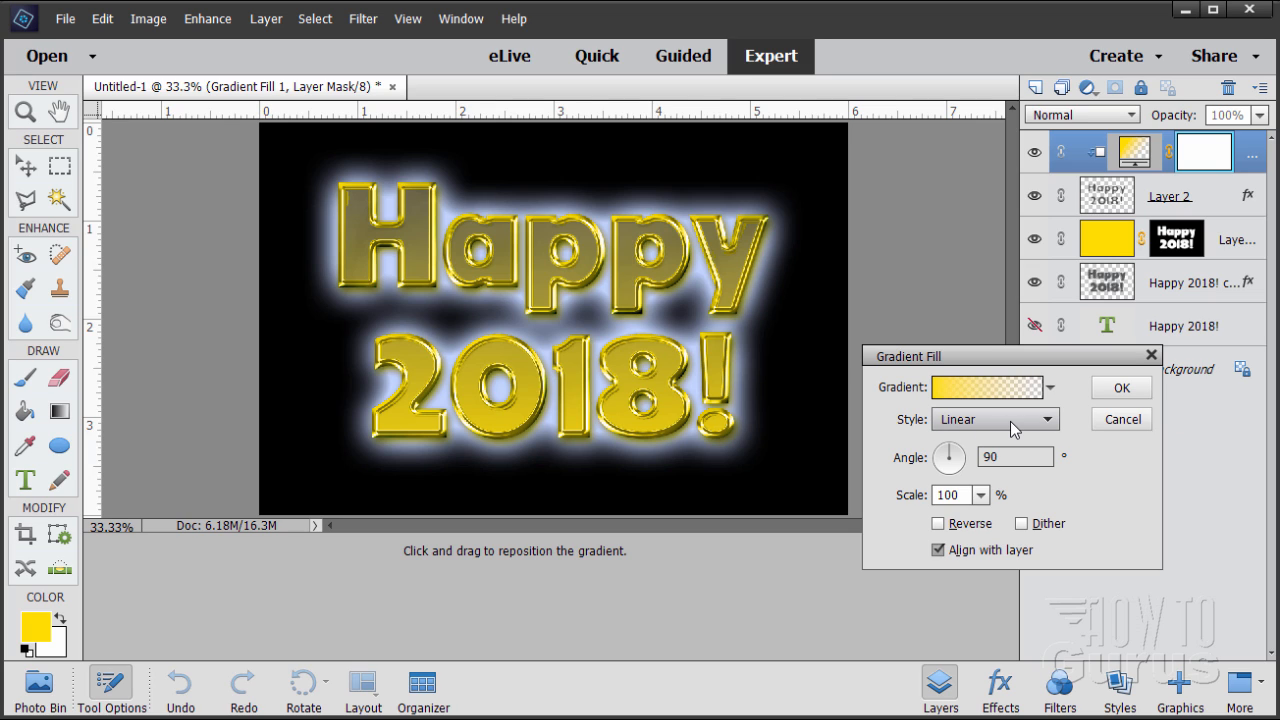
left_click(1010, 457)
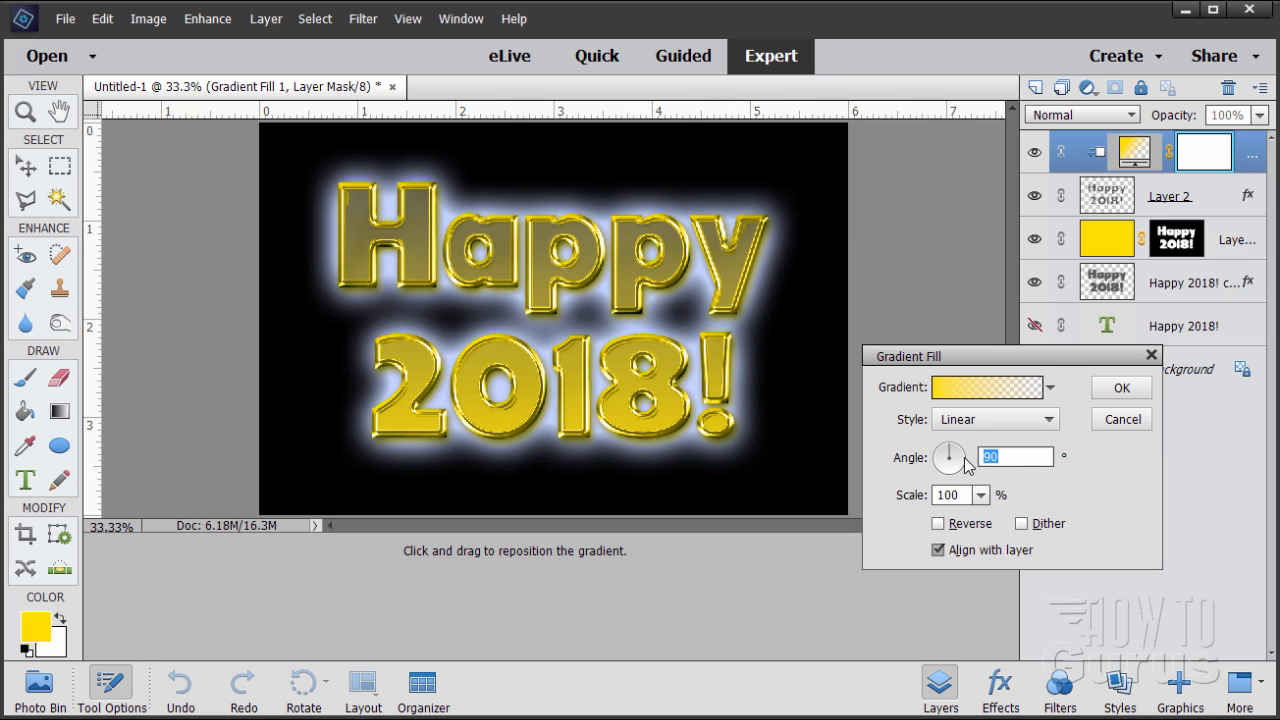
type("45")
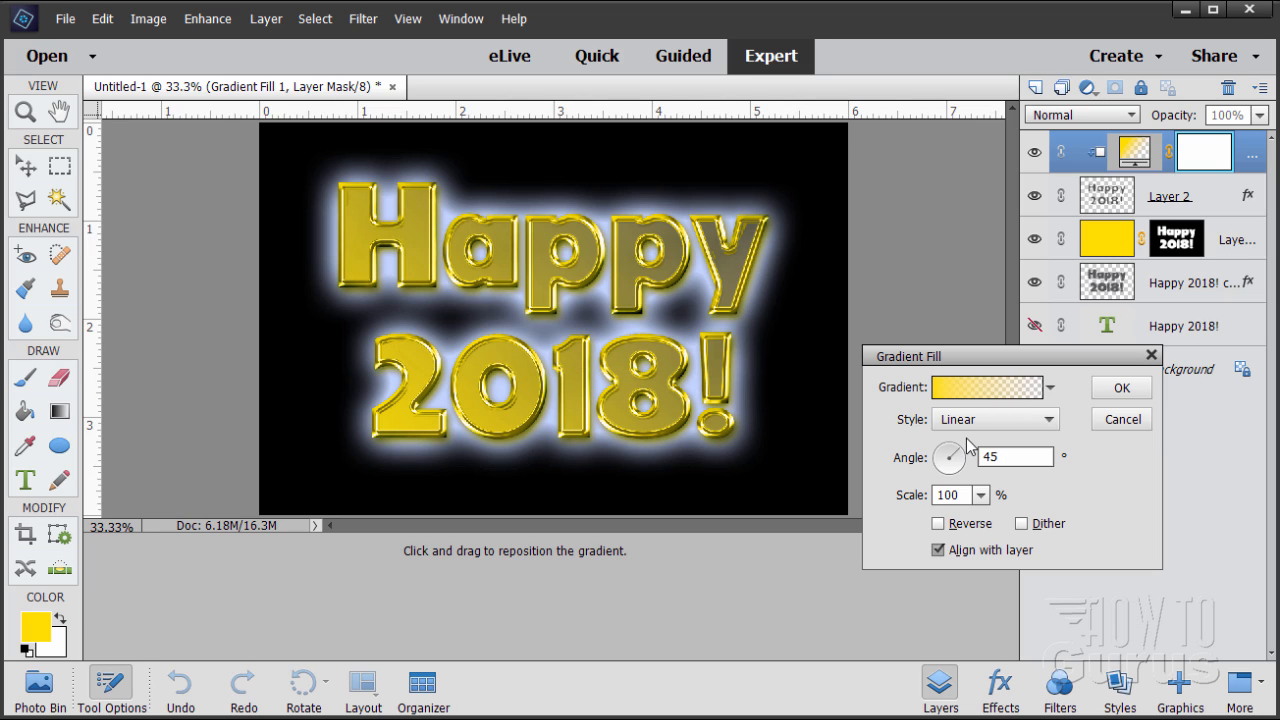
Open the fill's gradient for editing and base it on the Foreground to Background preset
left_click(985, 387)
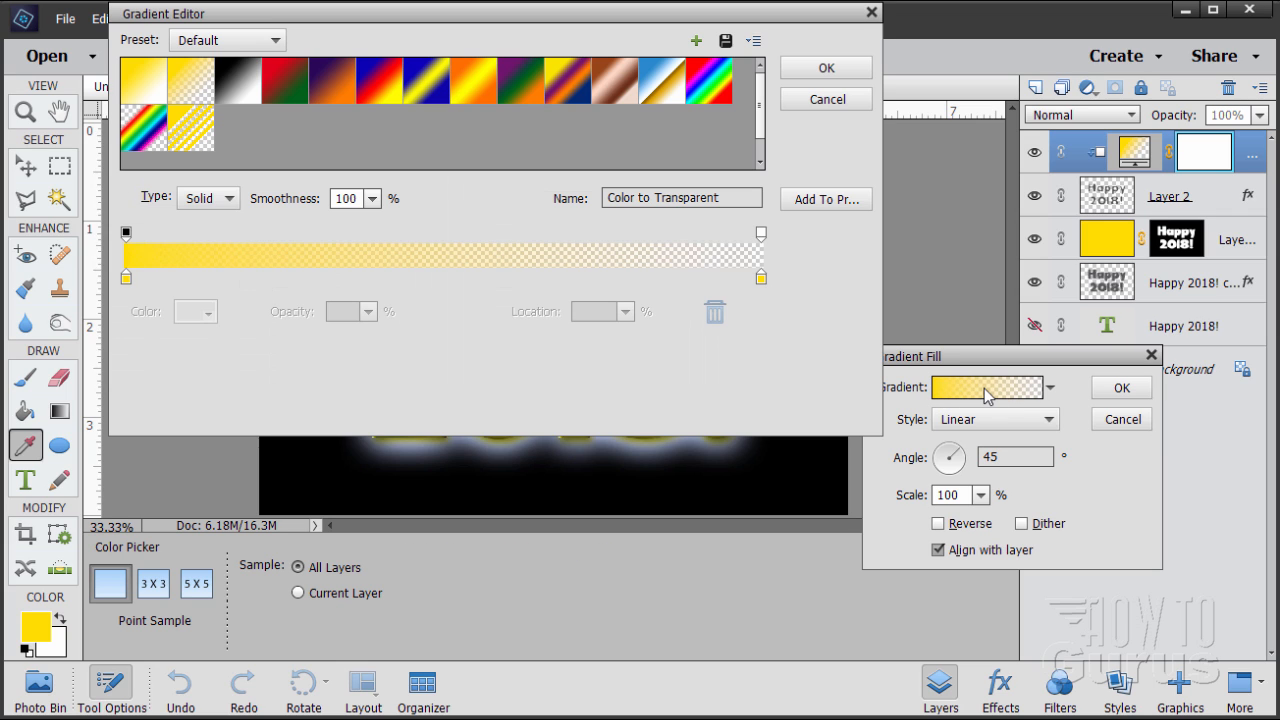
left_click_drag(497, 21, 505, 169)
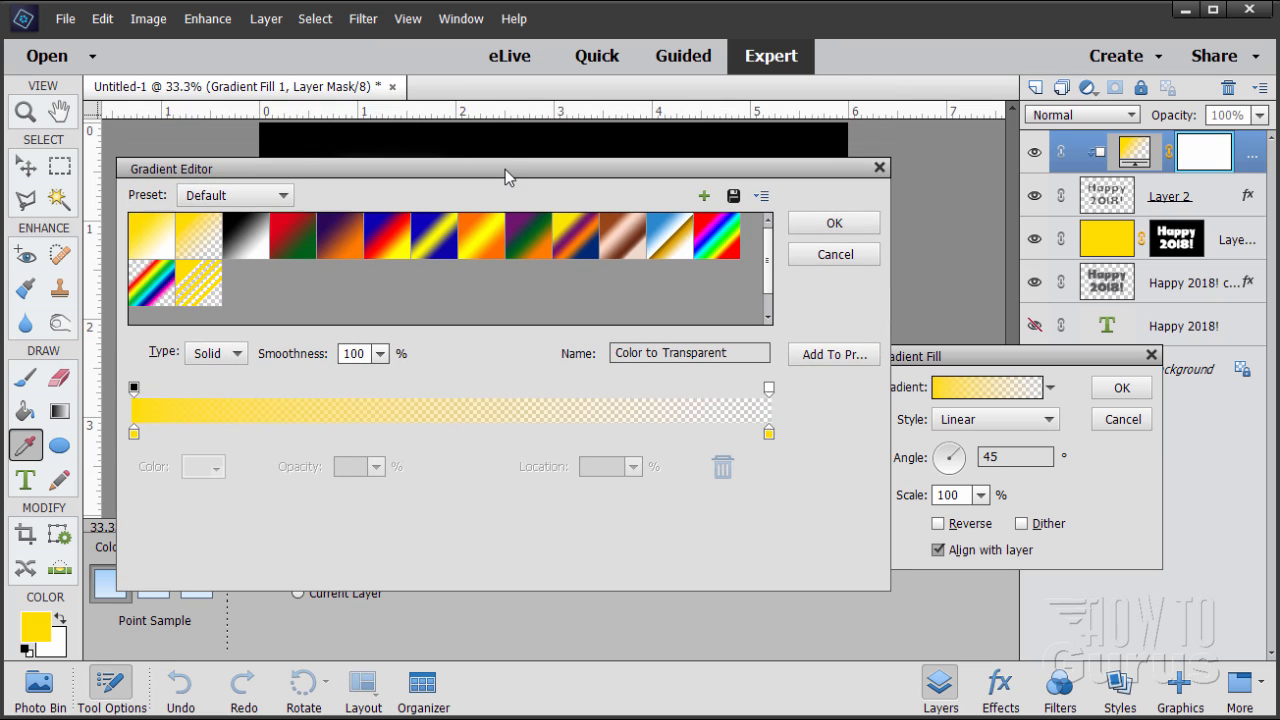
left_click(158, 248)
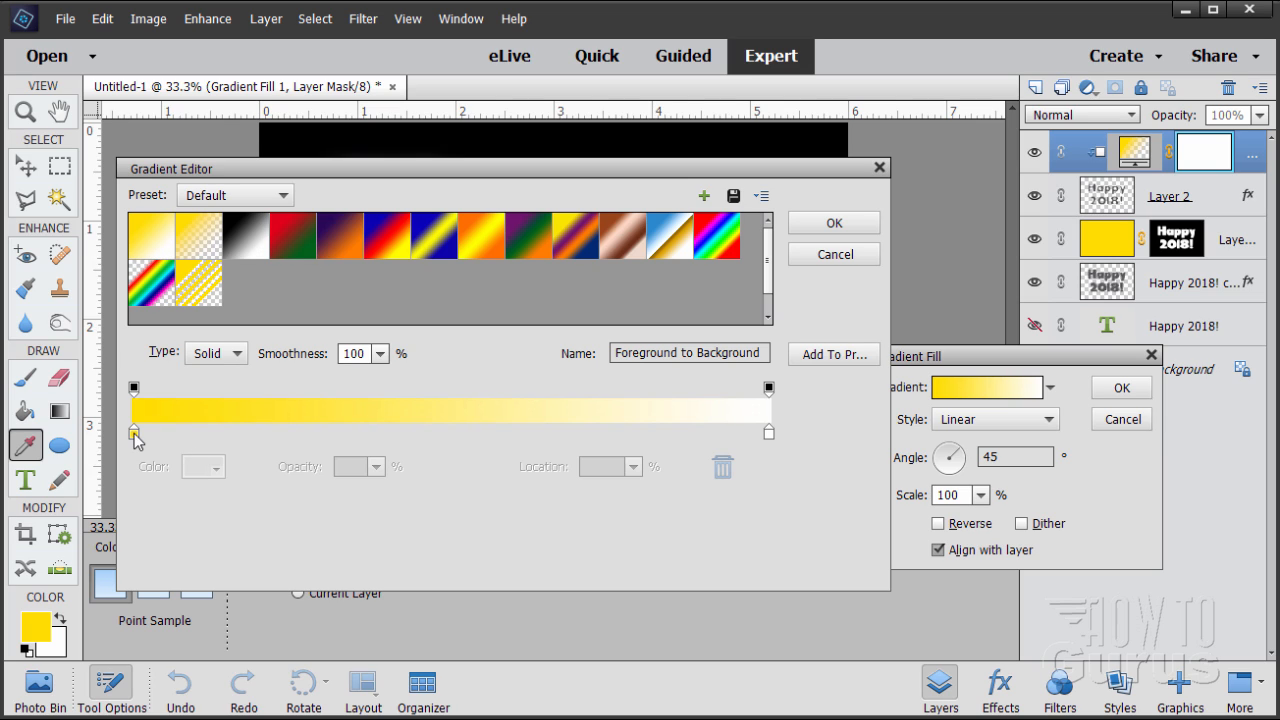
Change the gradient's end color stop at location 100% to dark brown 6a4701
left_click(769, 436)
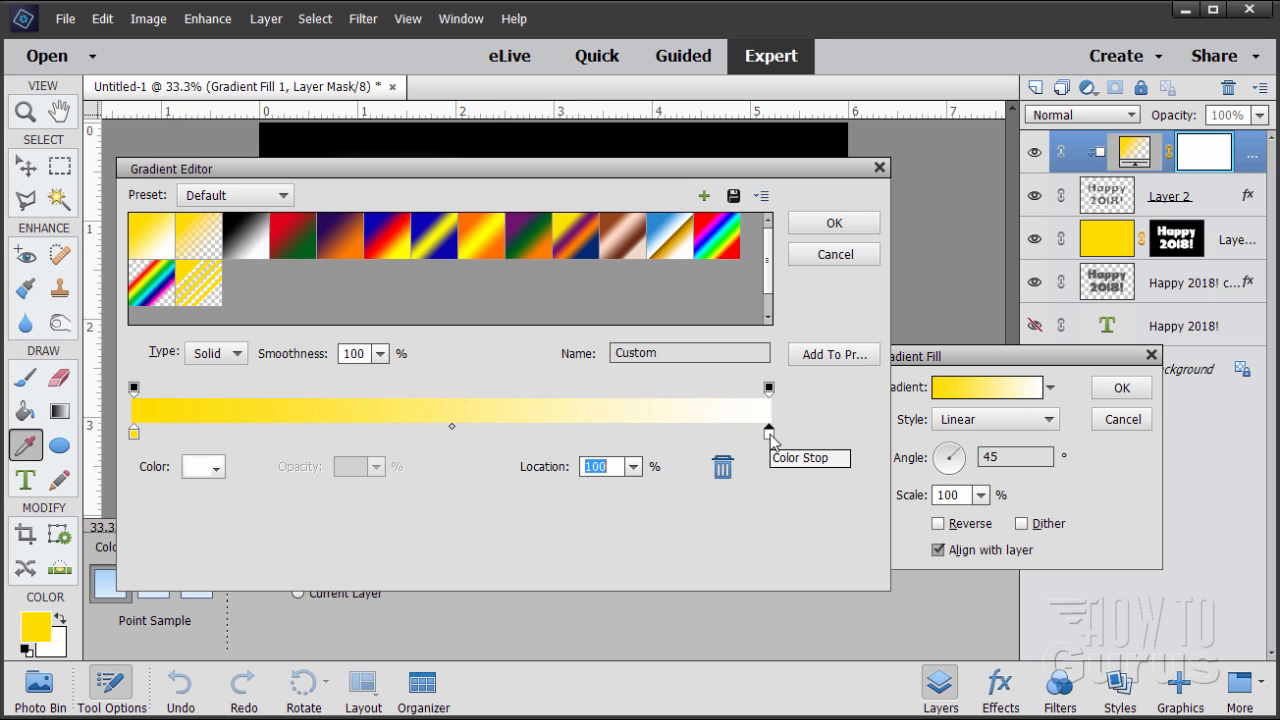
left_click(200, 470)
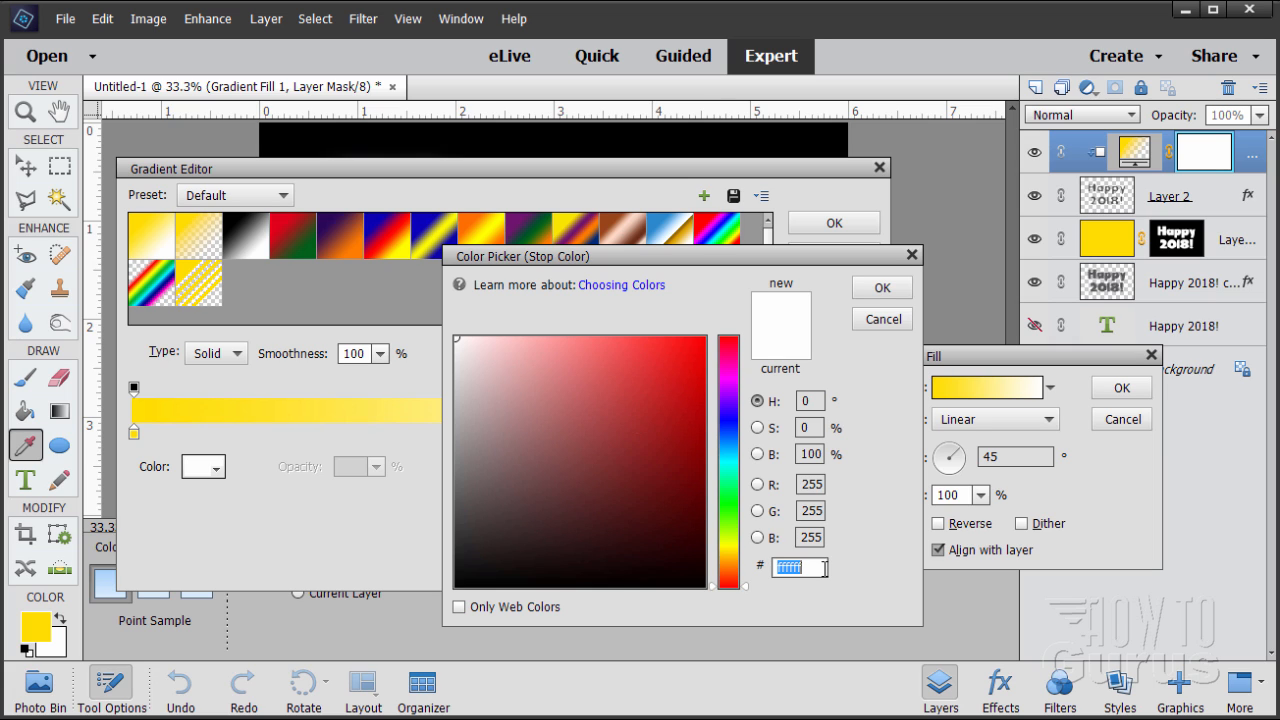
type("6a")
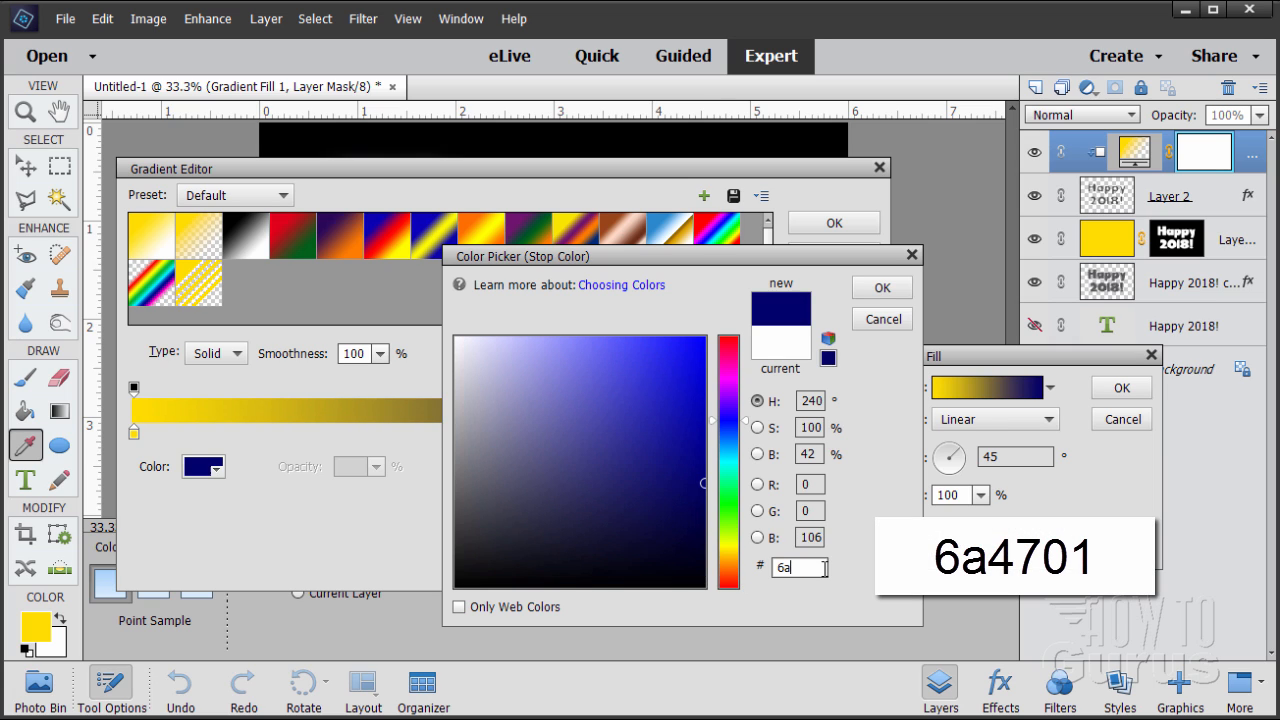
type("47")
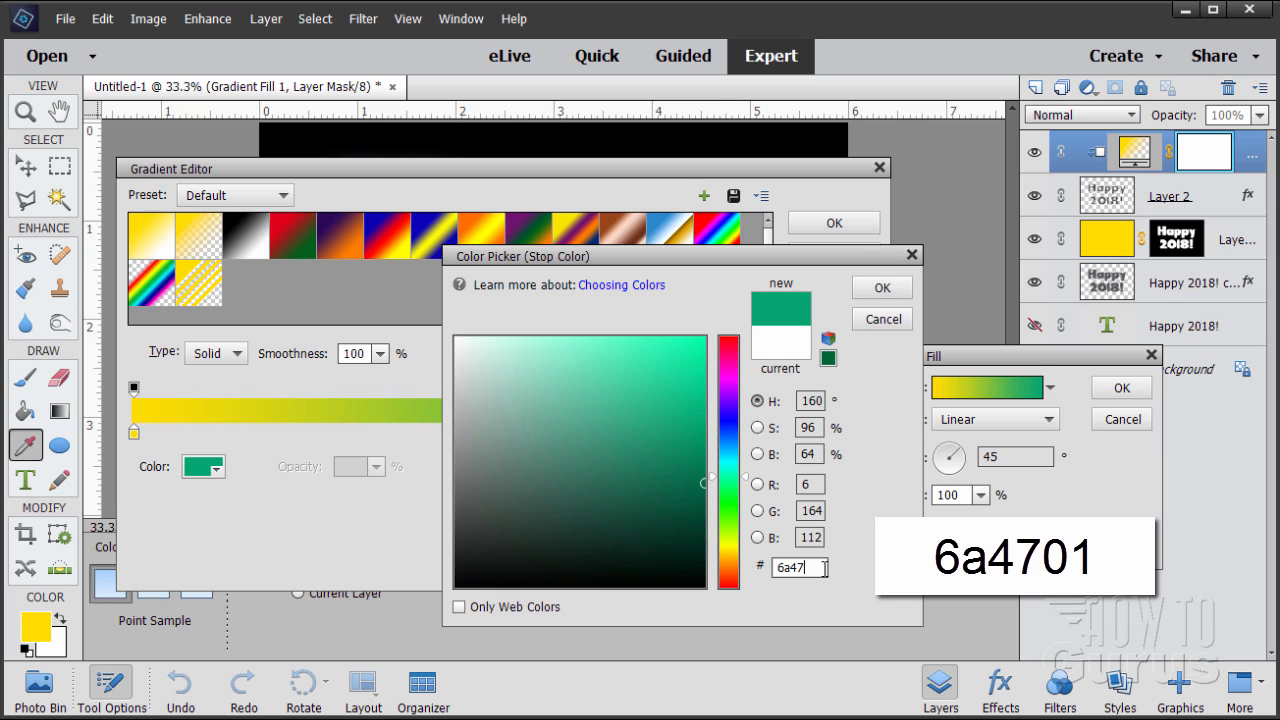
type("01")
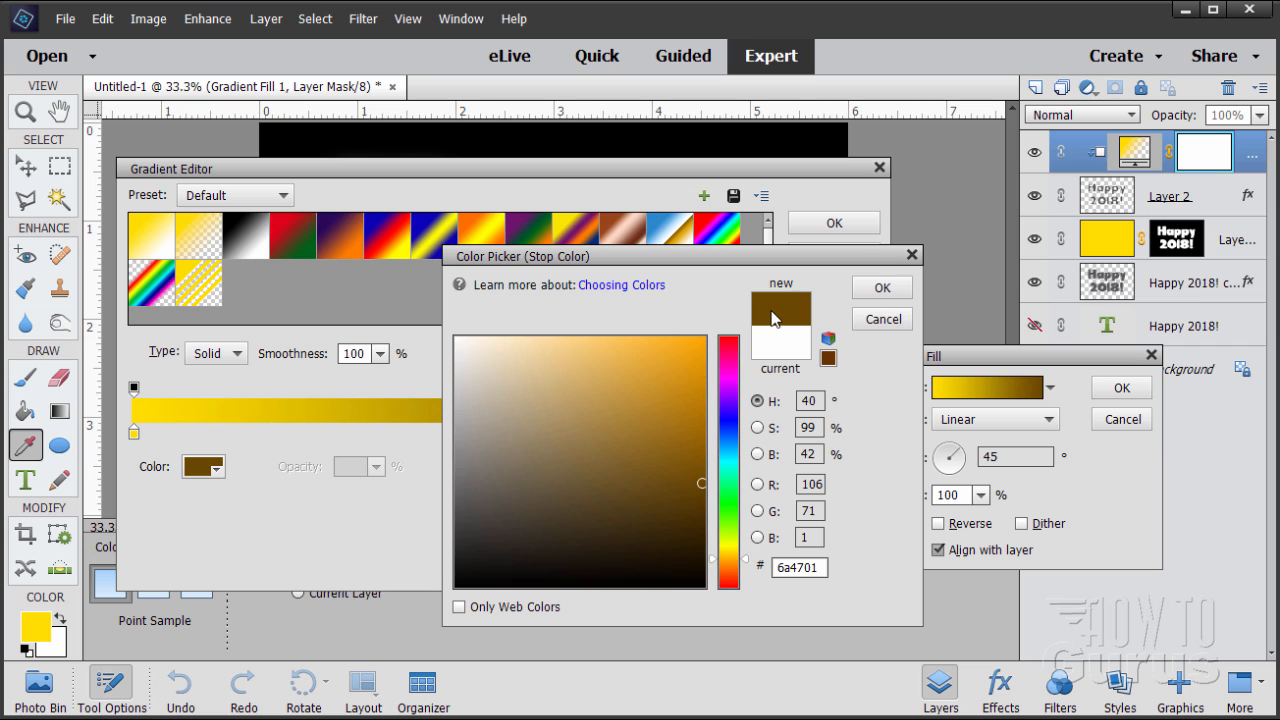
left_click(882, 288)
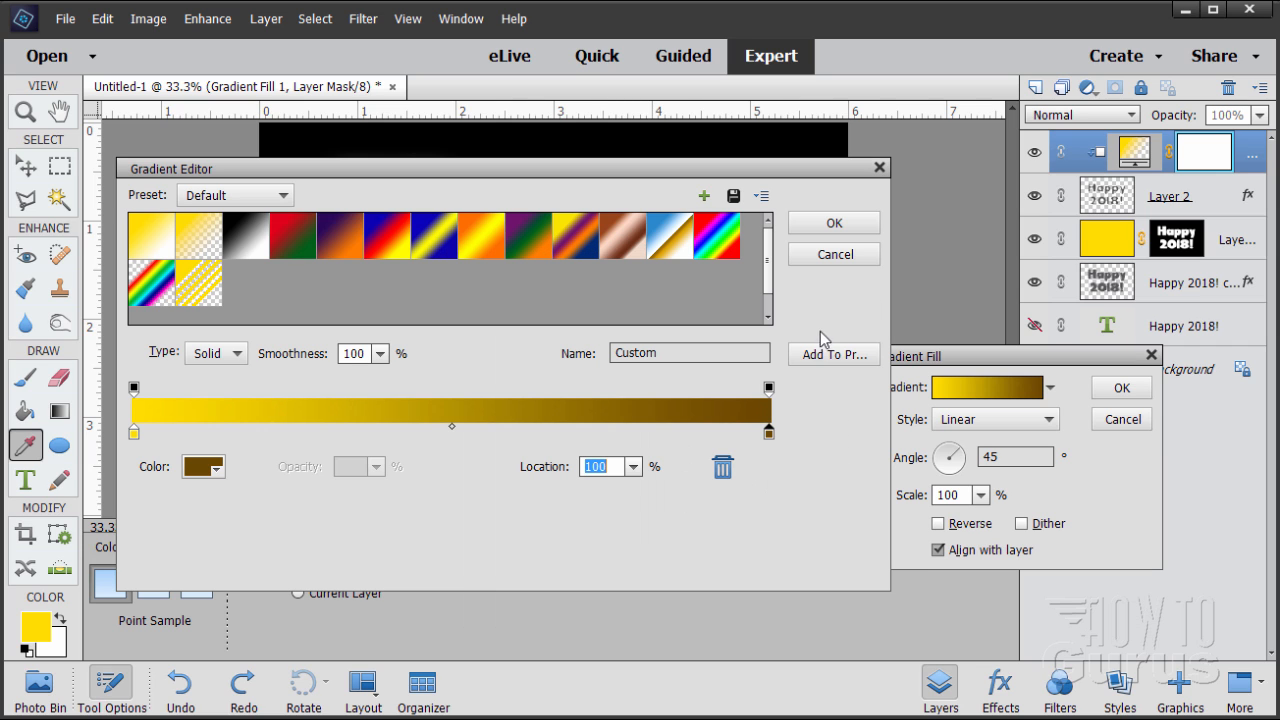
Change the gradient's start color stop at location 0% to bright yellow fff000
left_click_drag(487, 175, 570, 292)
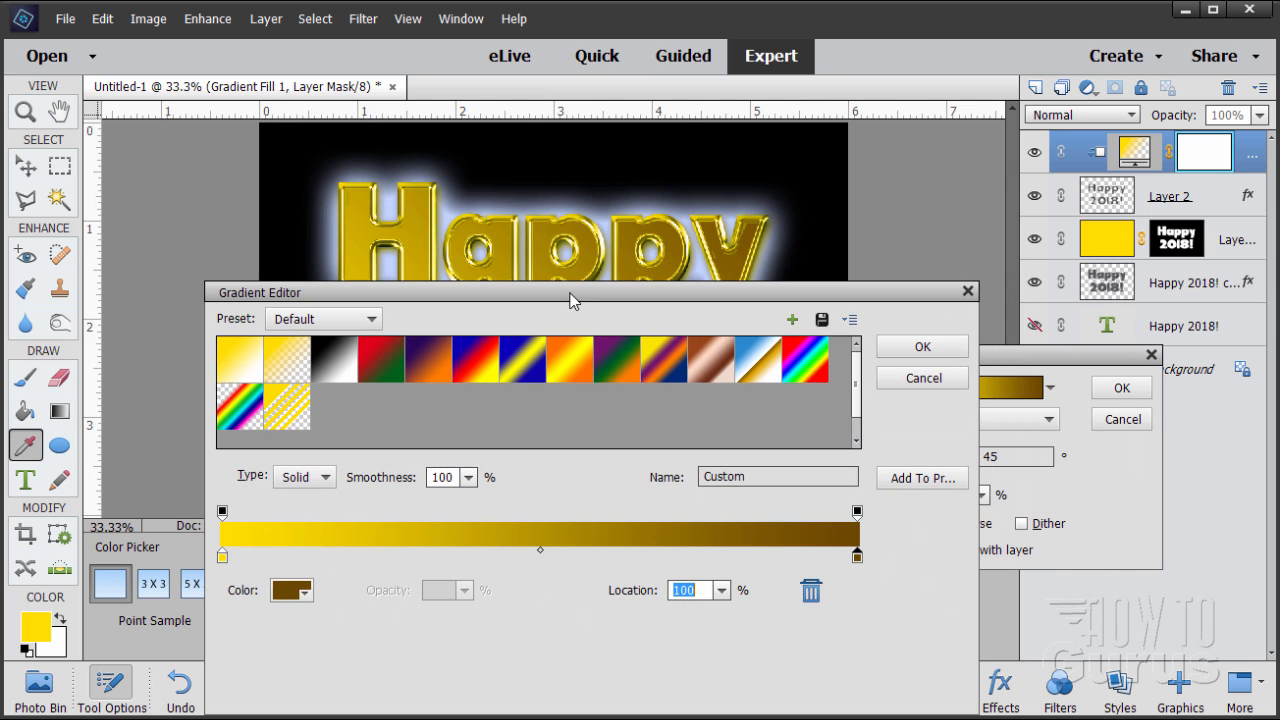
left_click(223, 557)
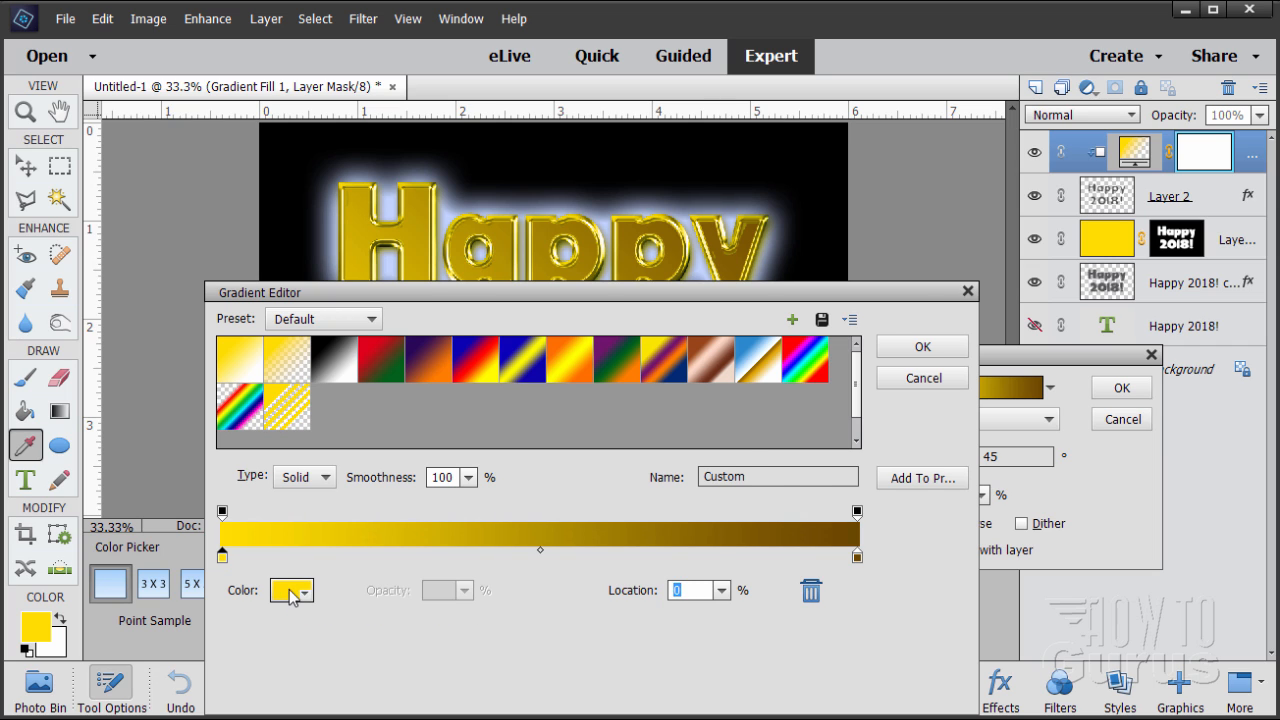
left_click(290, 592)
key("BackSpace")
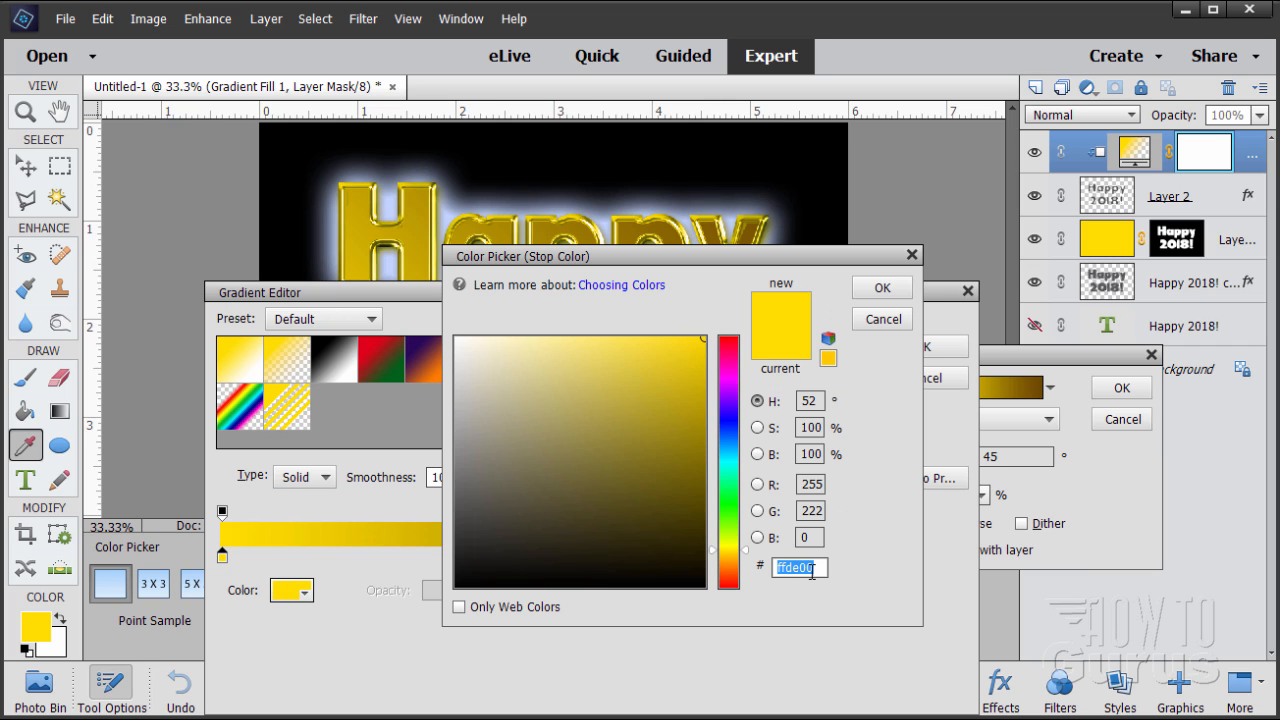
type("ff")
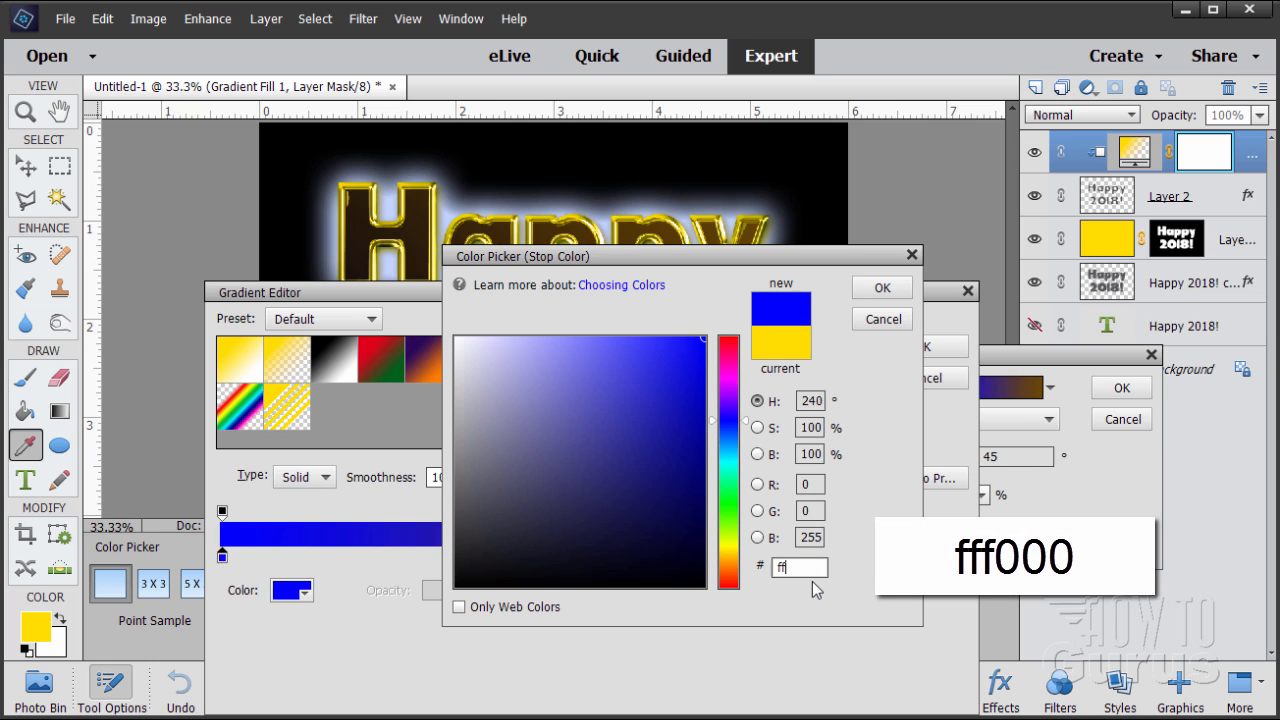
type("f000")
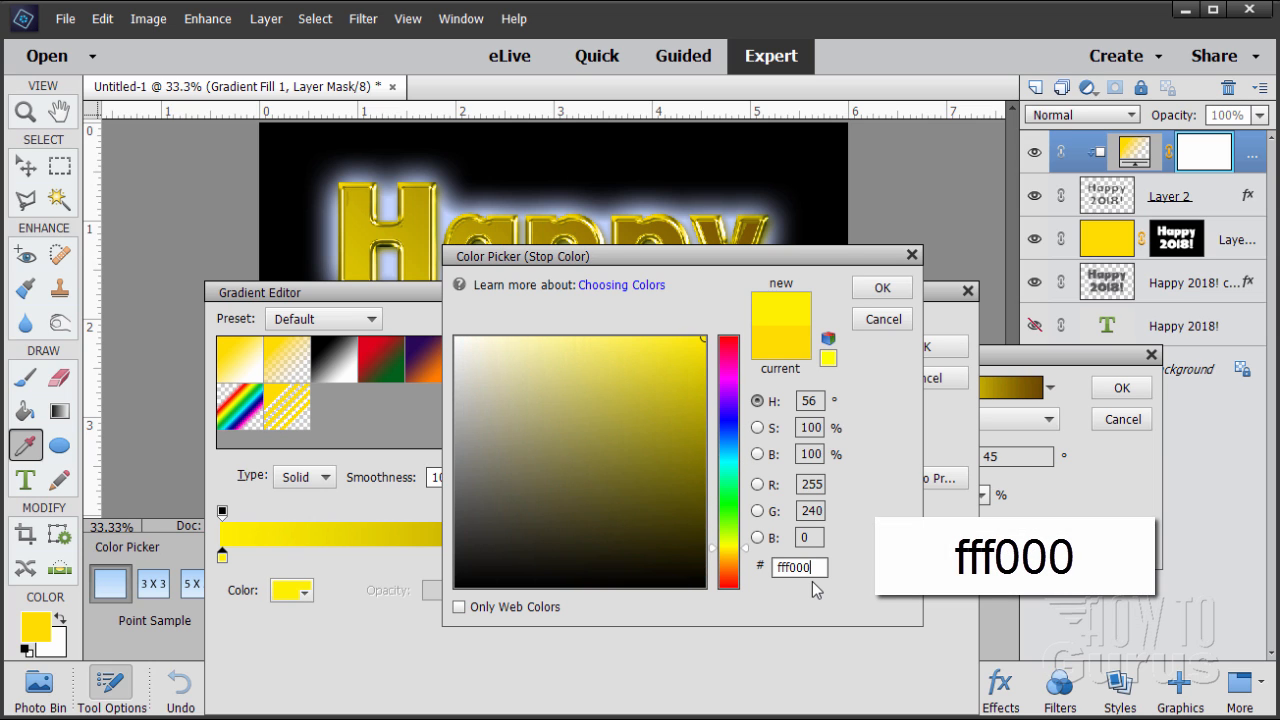
key("Tab")
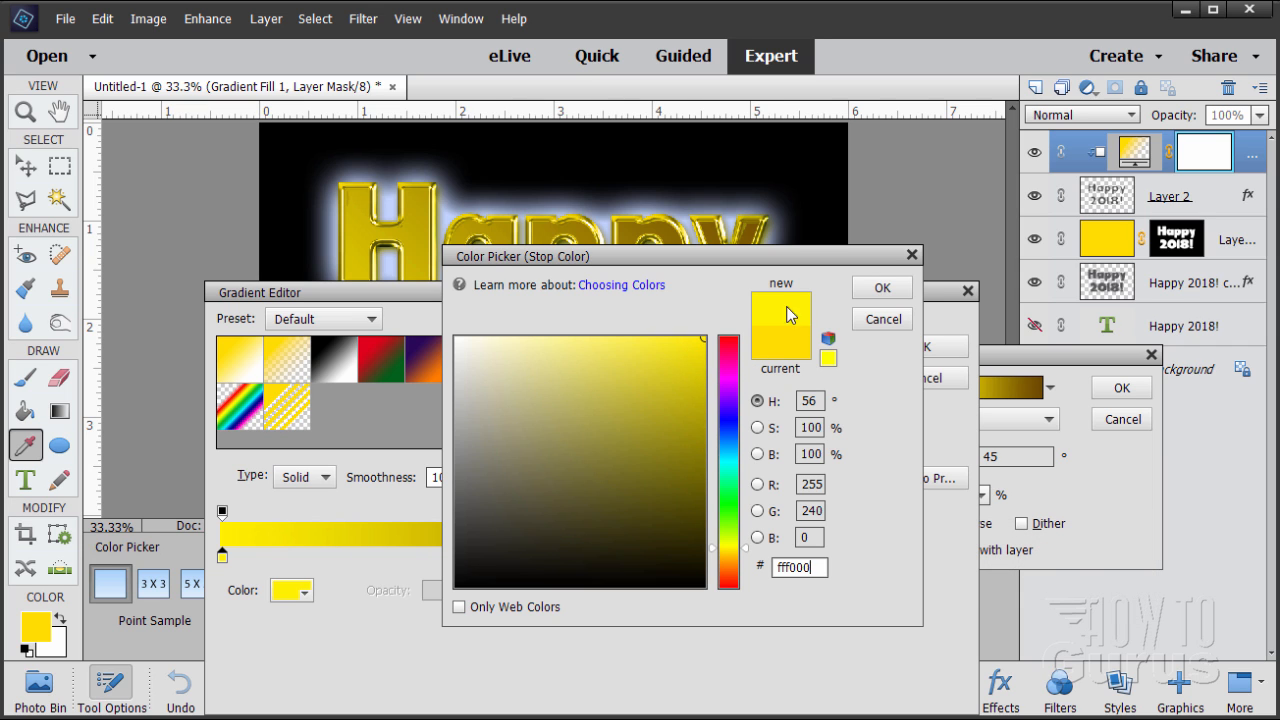
left_click(879, 292)
Shift the midpoint between the yellow and brown stops to 73% and accept the gradient fill
left_click_drag(802, 293, 744, 492)
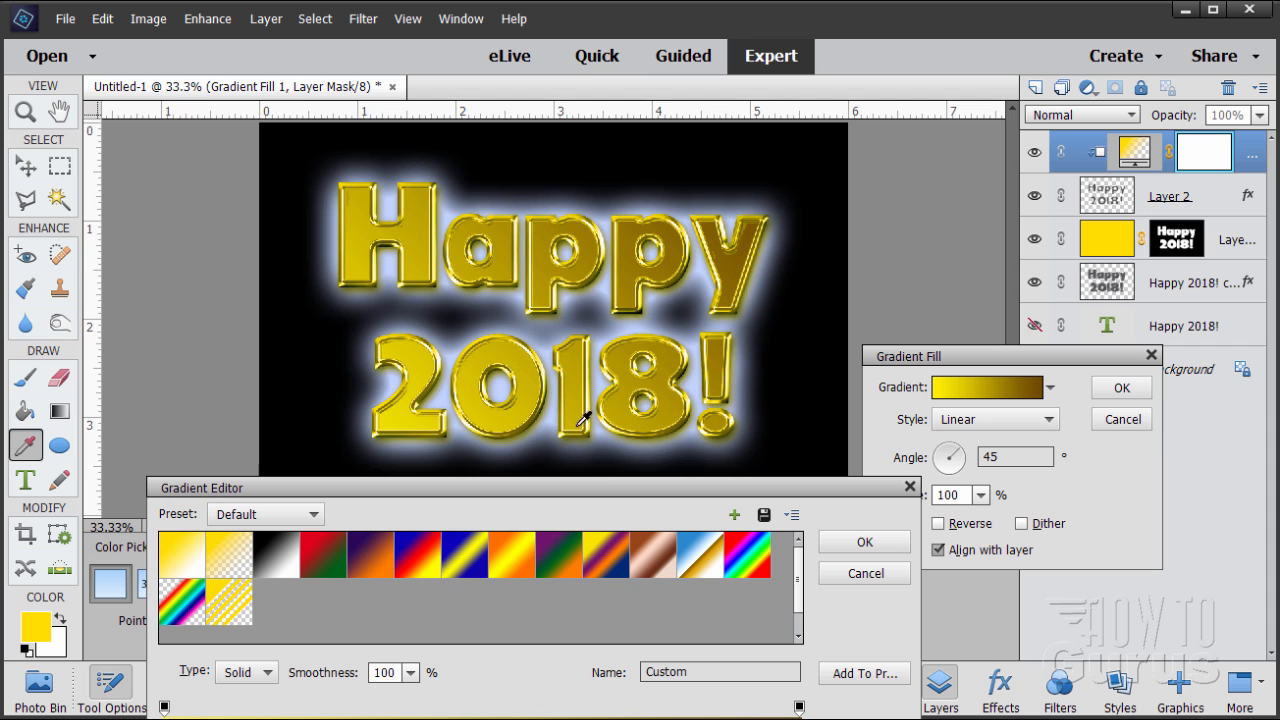
left_click_drag(575, 490, 570, 420)
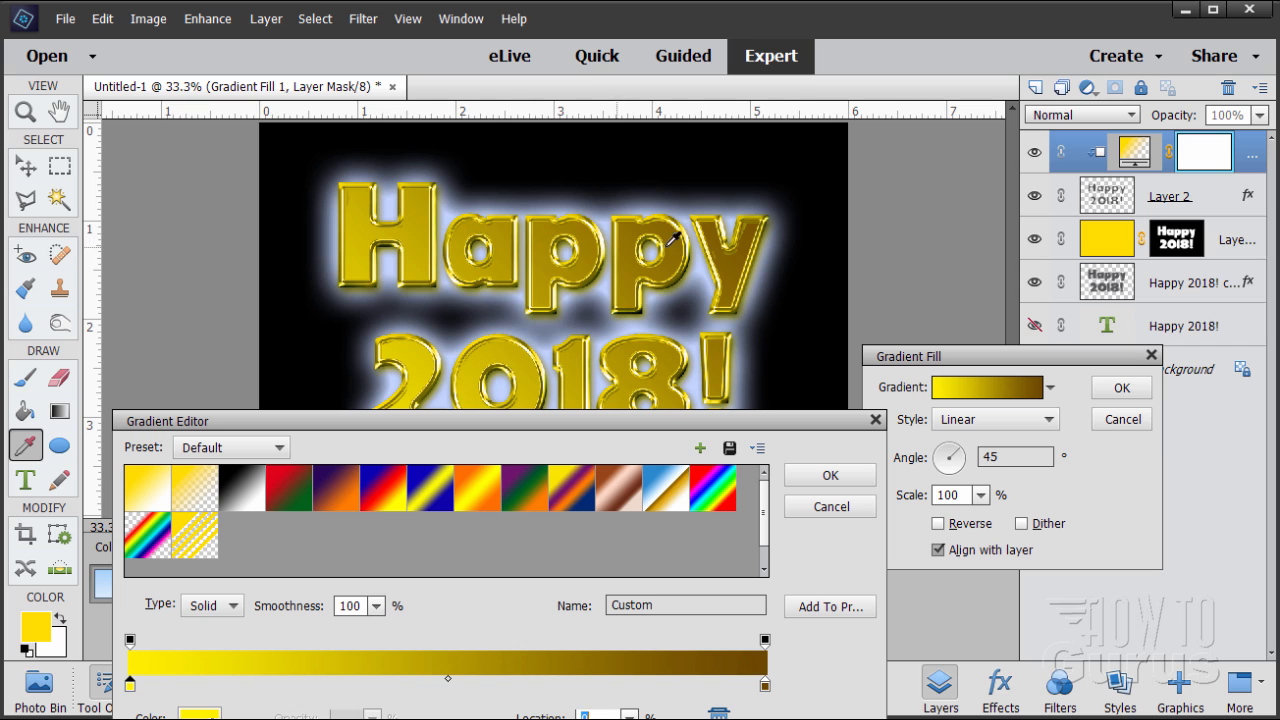
left_click_drag(578, 420, 602, 335)
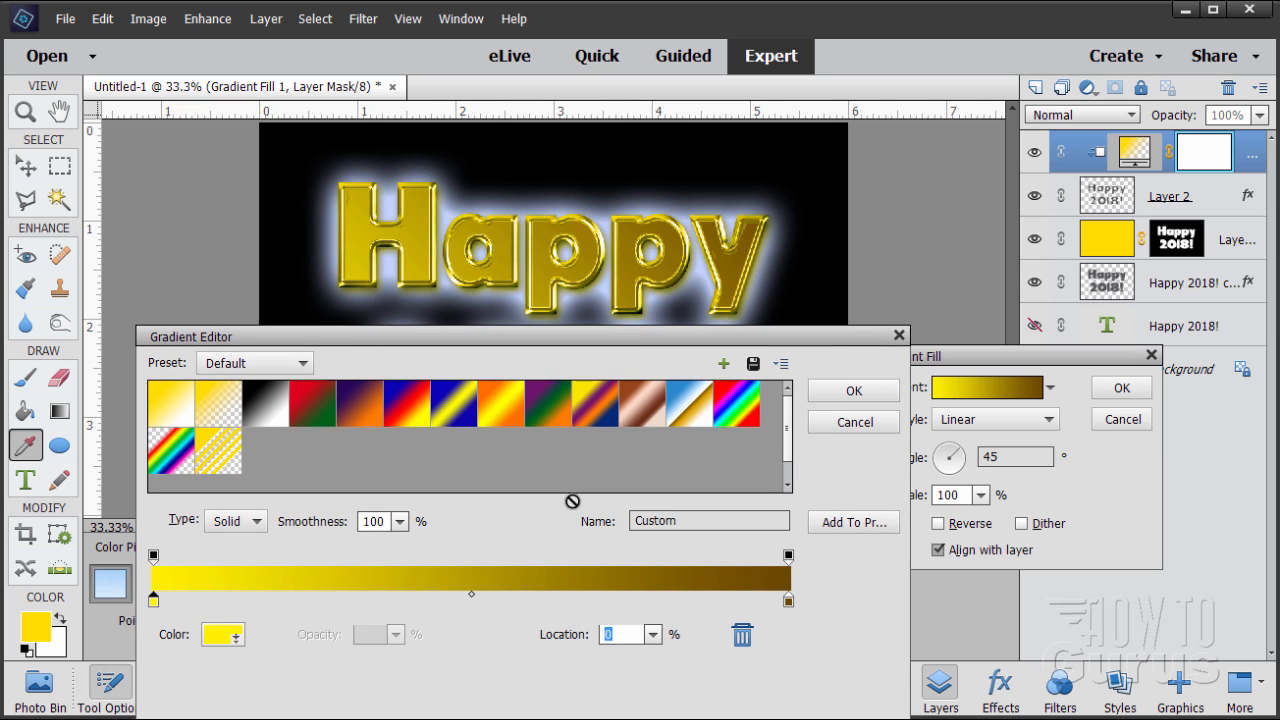
left_click(473, 597)
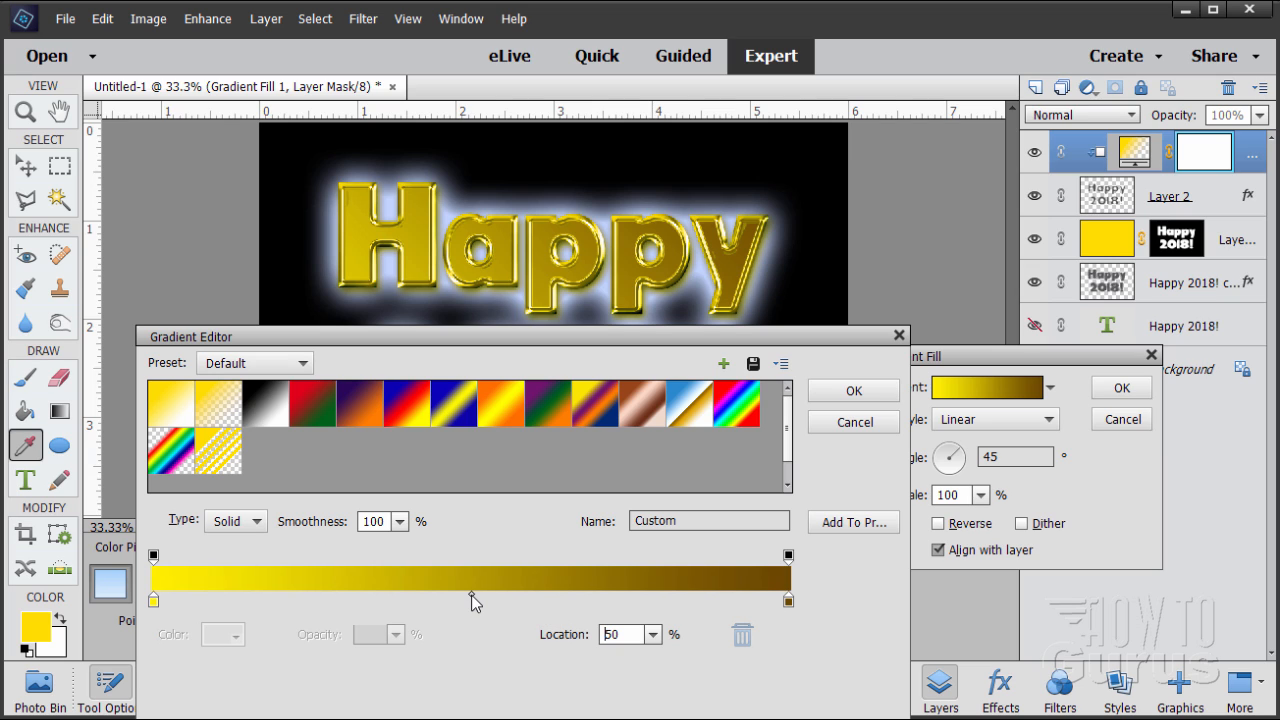
left_click_drag(538, 598, 573, 598)
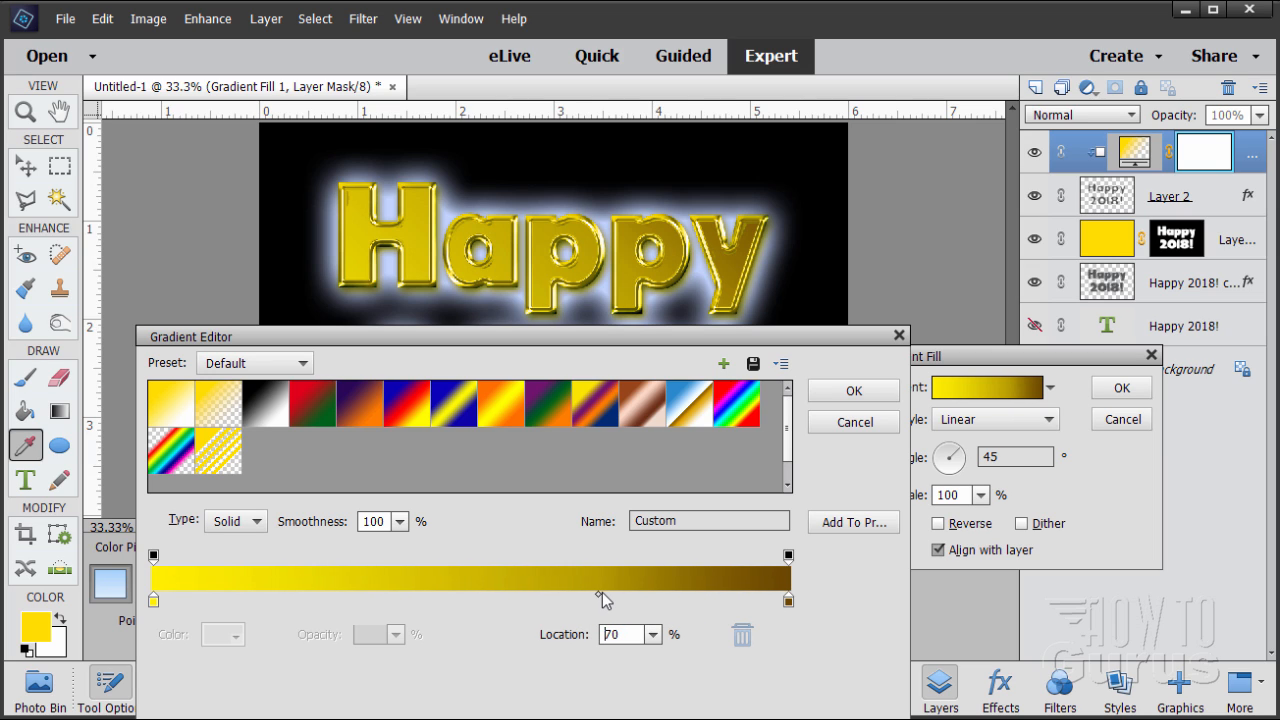
left_click_drag(620, 595, 621, 595)
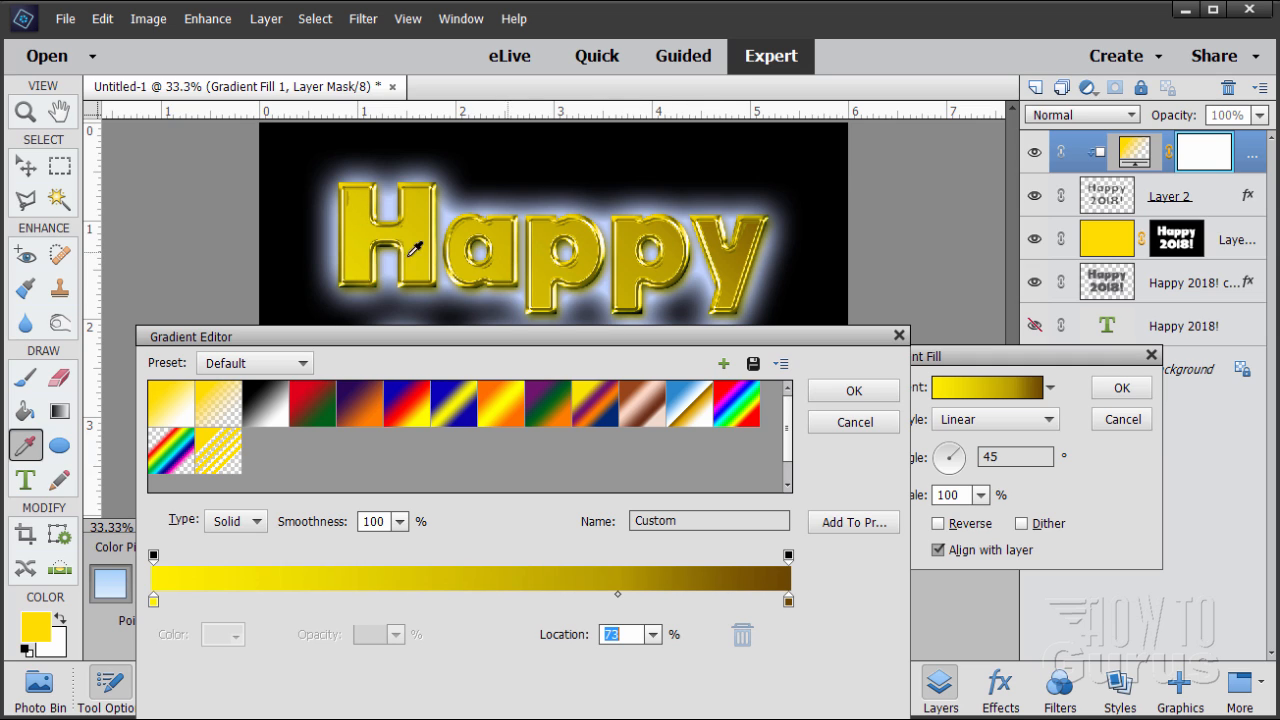
left_click(850, 390)
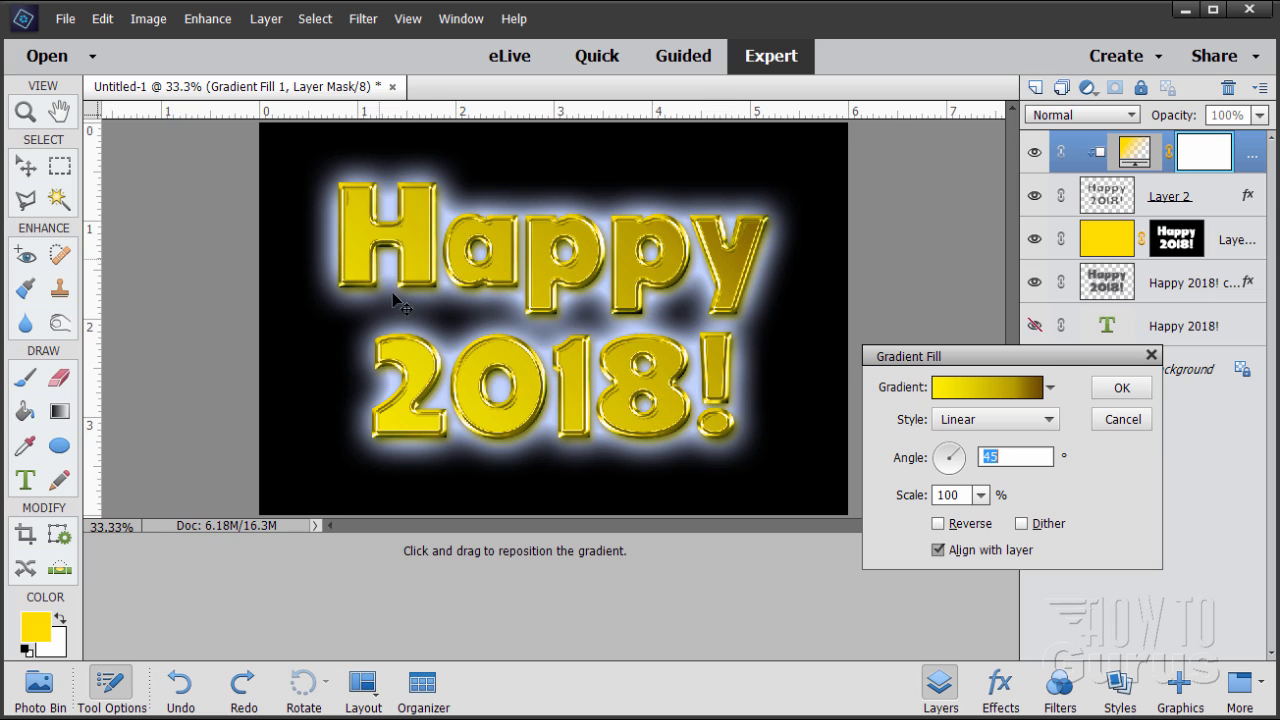
left_click(1118, 391)
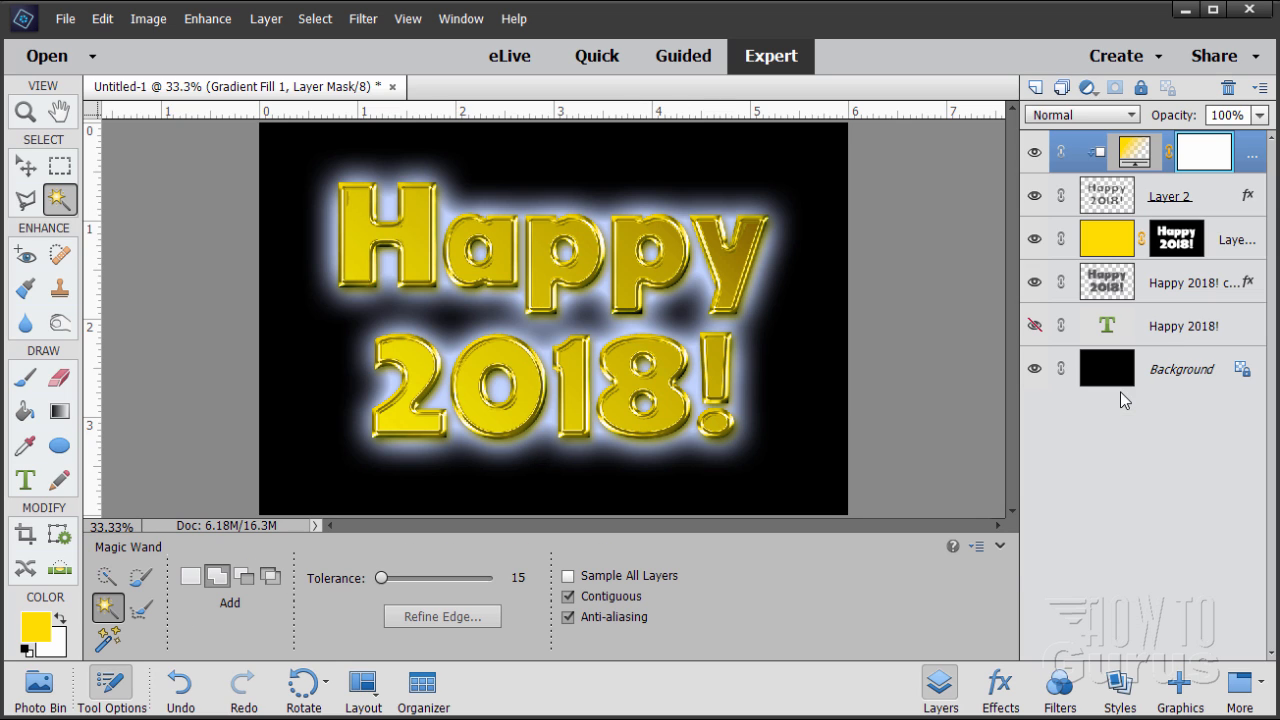
Toggle the gradient fill layer's visibility to compare the letter faces with and without it
left_click(1034, 155)
left_click(1034, 155)
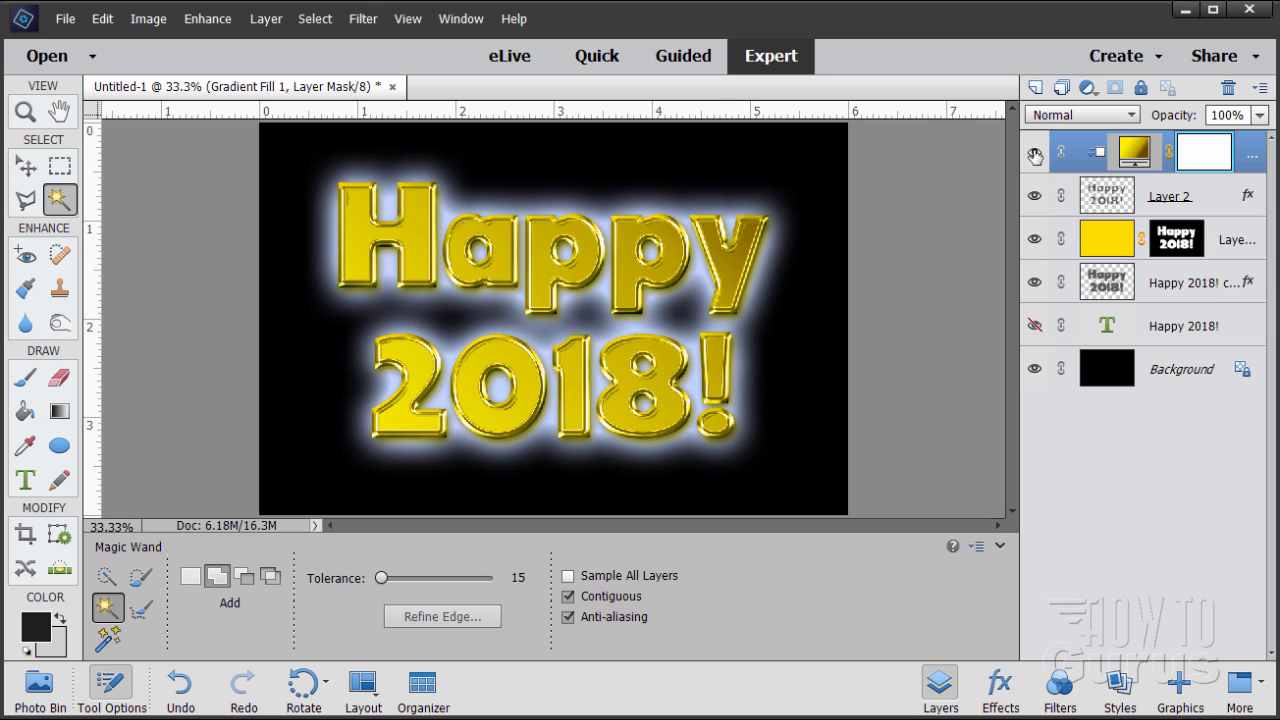
left_click(1034, 155)
left_click(1034, 155)
left_click(1034, 155)
left_click(1034, 155)
Add a Levels adjustment layer above the gradient fill, using the previous layer as a clipping mask
left_click(262, 20)
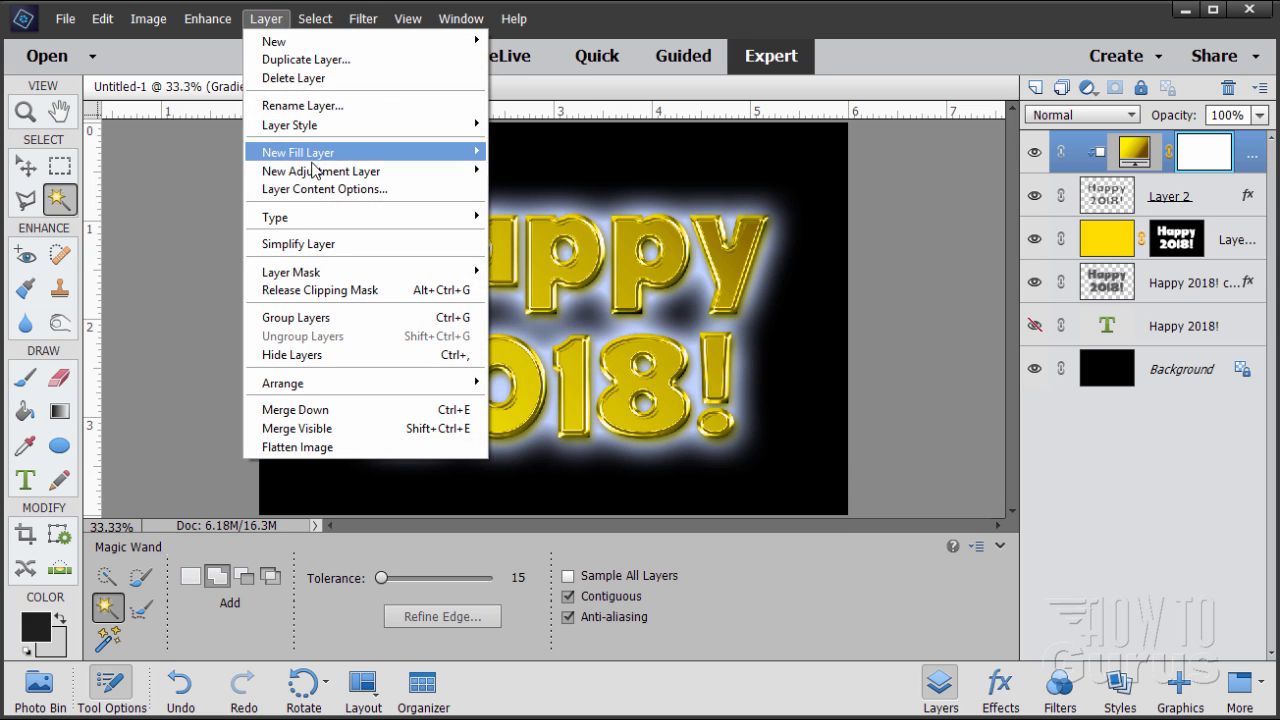
mouse_move(322, 172)
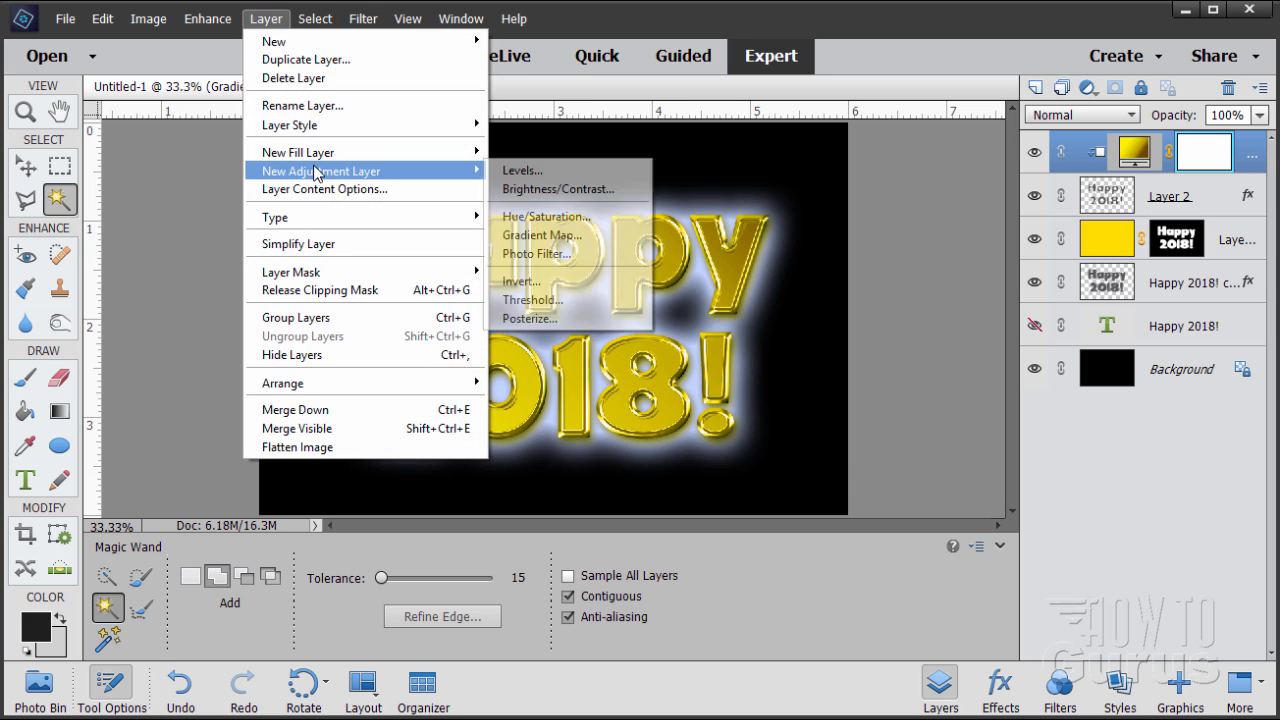
left_click(528, 170)
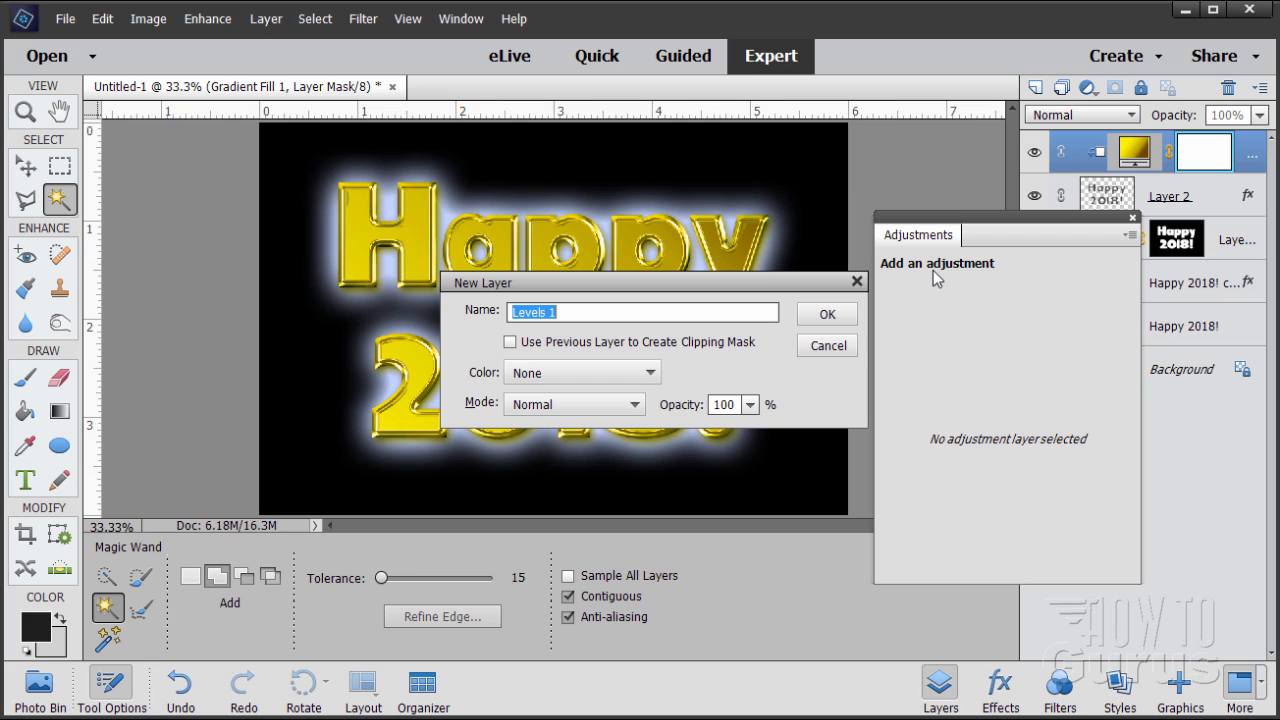
left_click(510, 343)
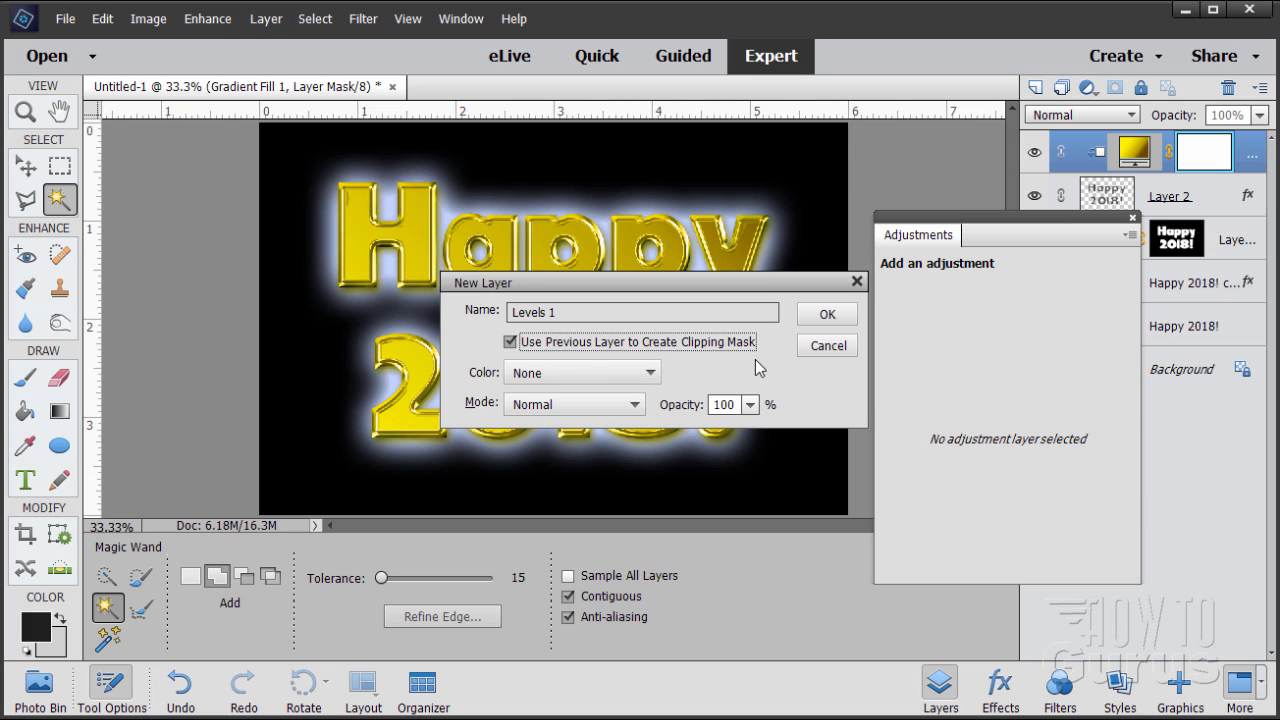
left_click(850, 316)
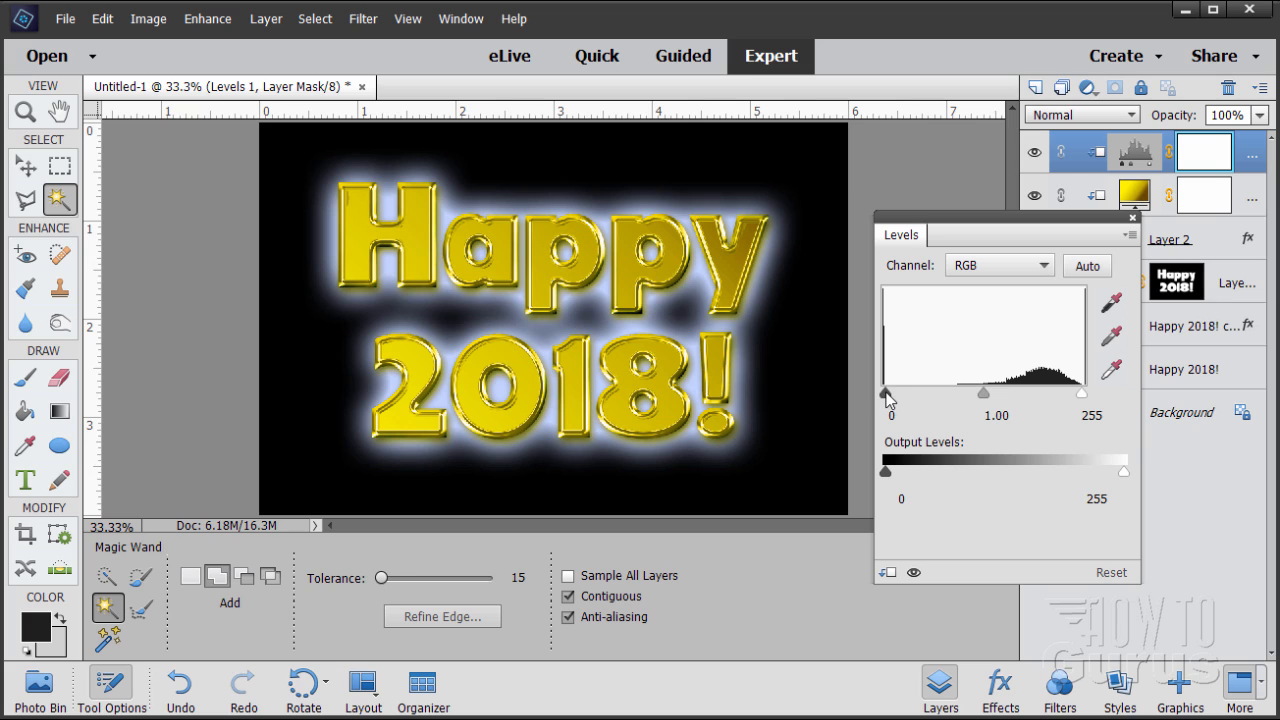
Set the Levels adjustment's RGB input values to 62 for shadows, 1.79 for midtones and 232 for highlights
left_click_drag(887, 398, 913, 397)
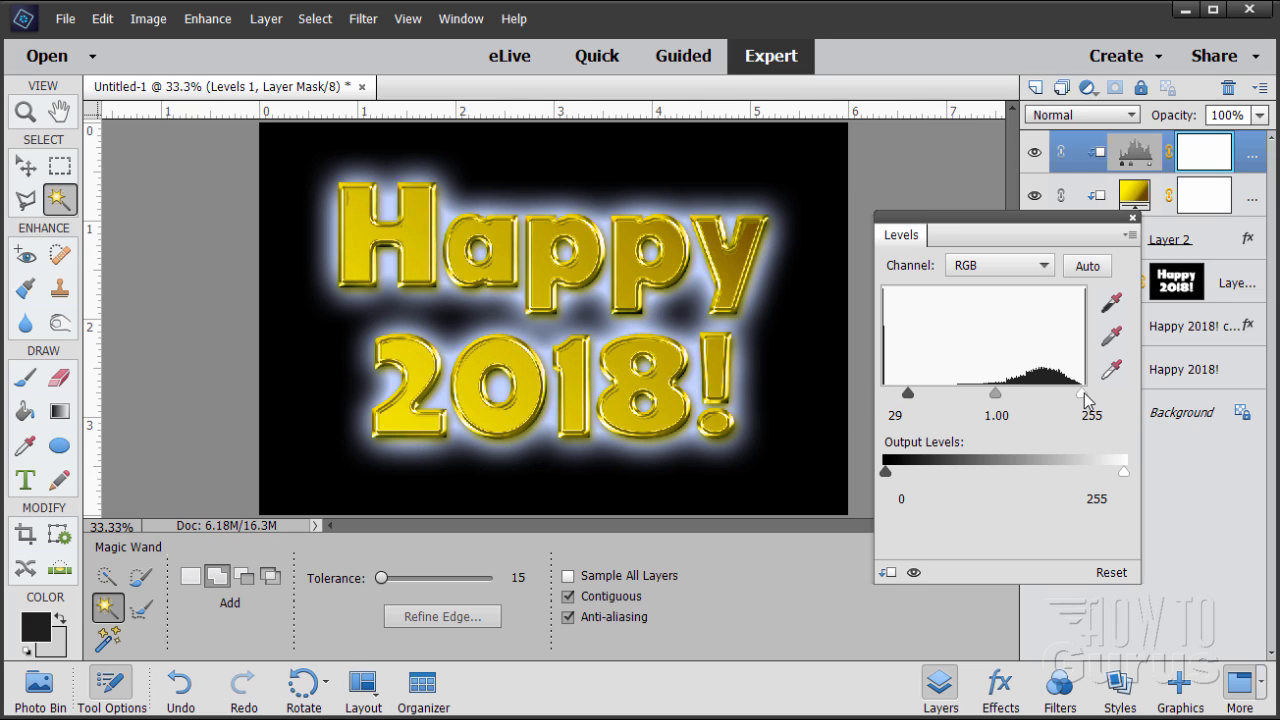
left_click_drag(1082, 396, 1076, 400)
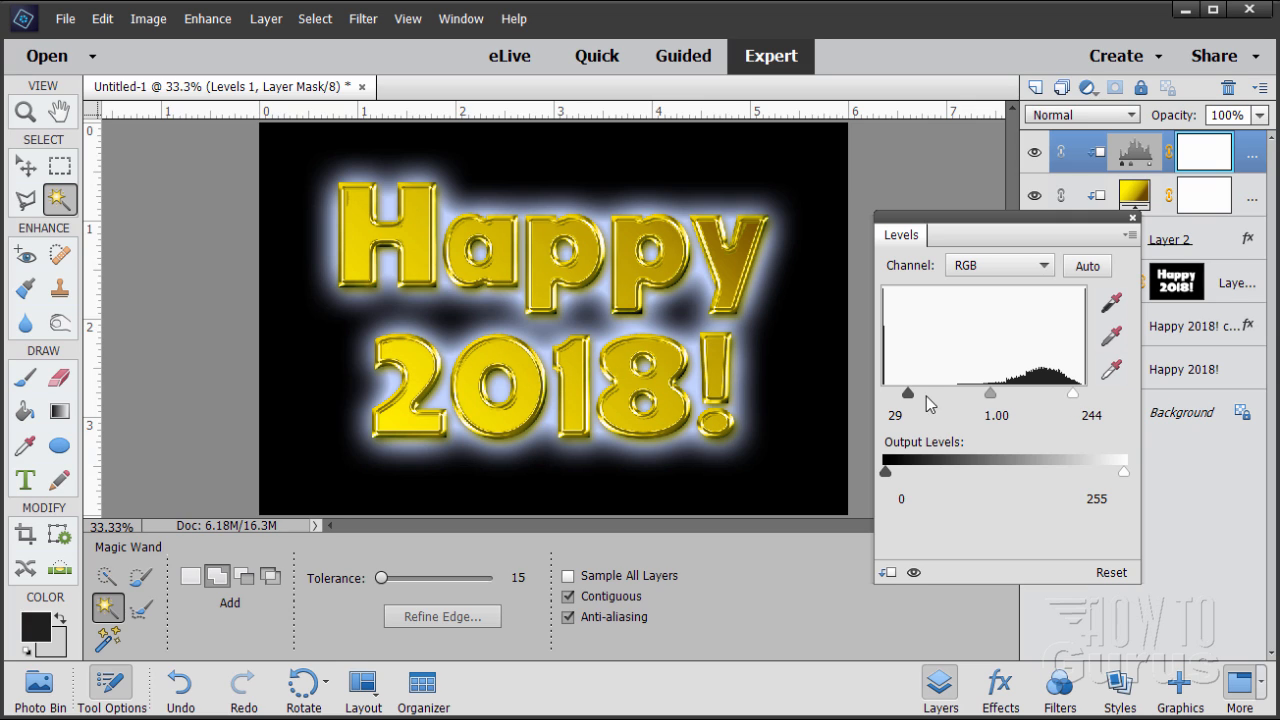
left_click(893, 415)
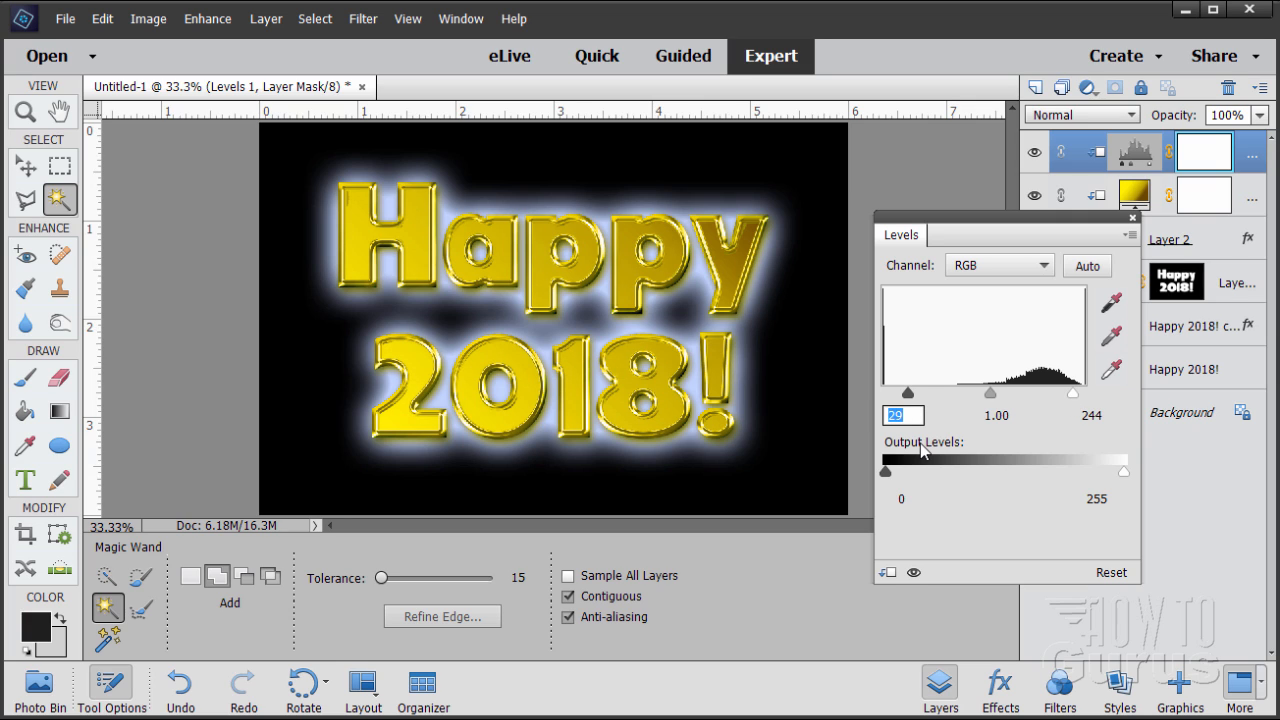
type("62")
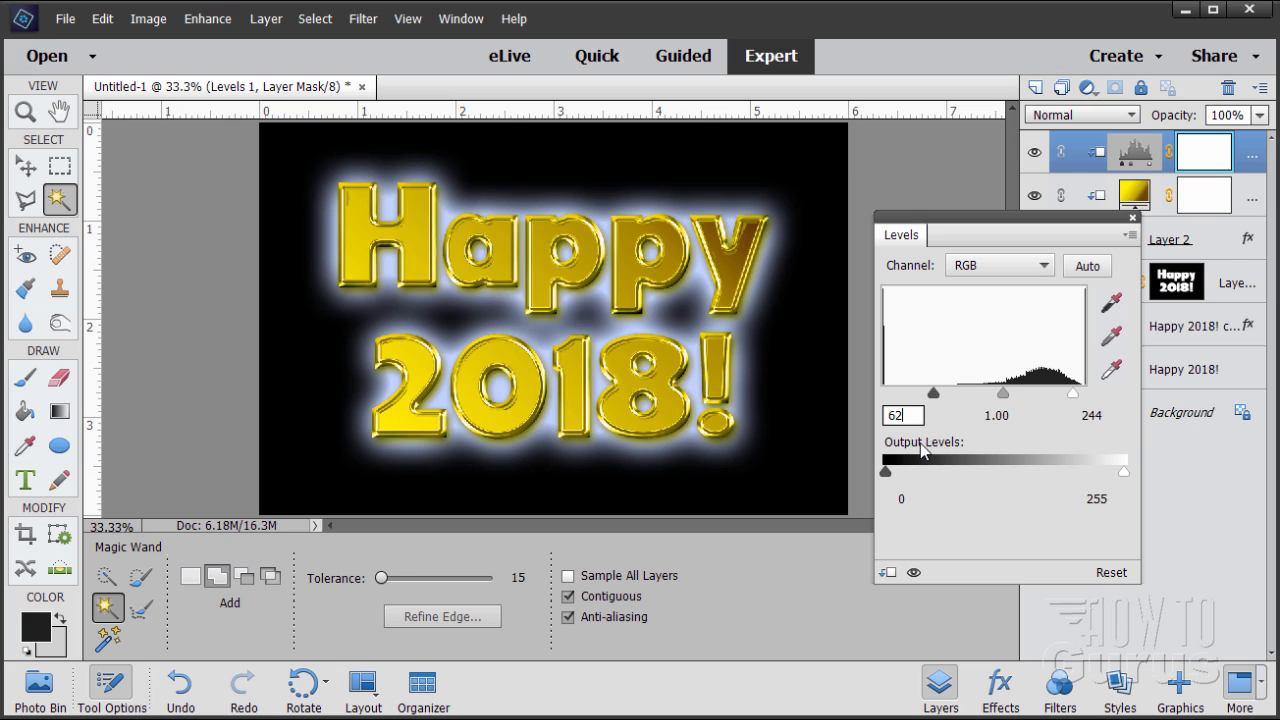
left_click(1093, 416)
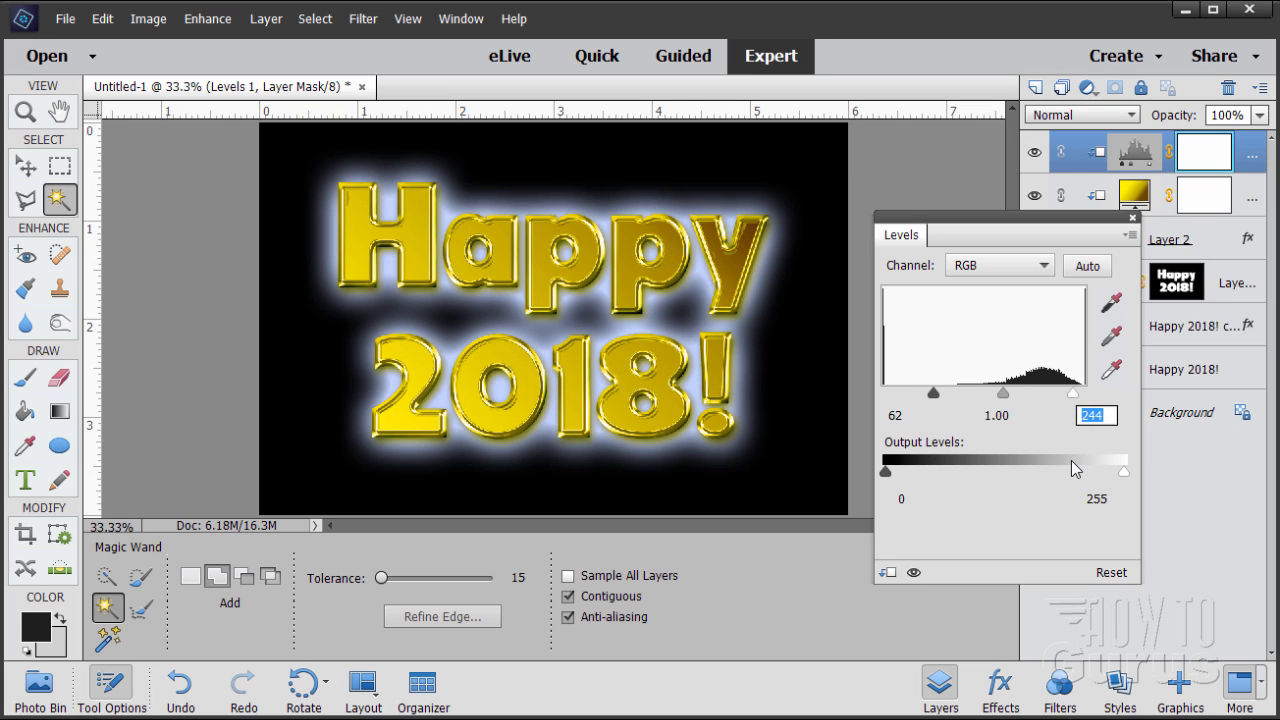
type("232")
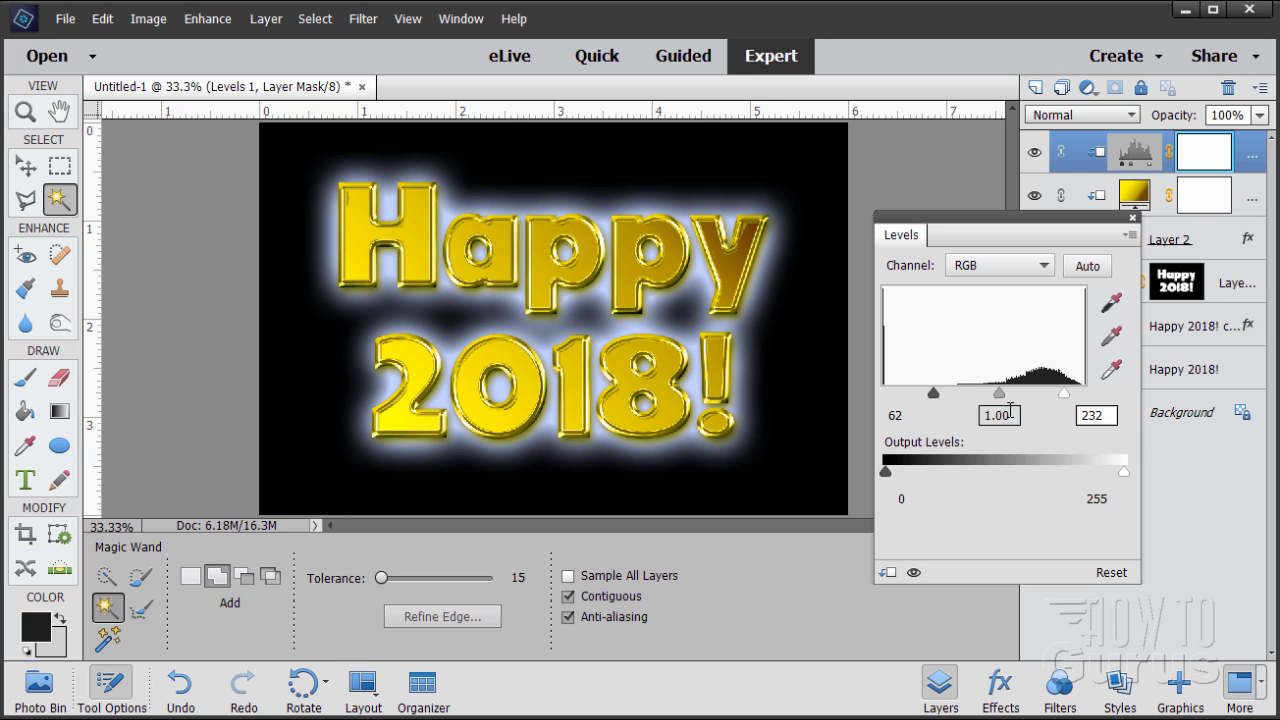
left_click(981, 416)
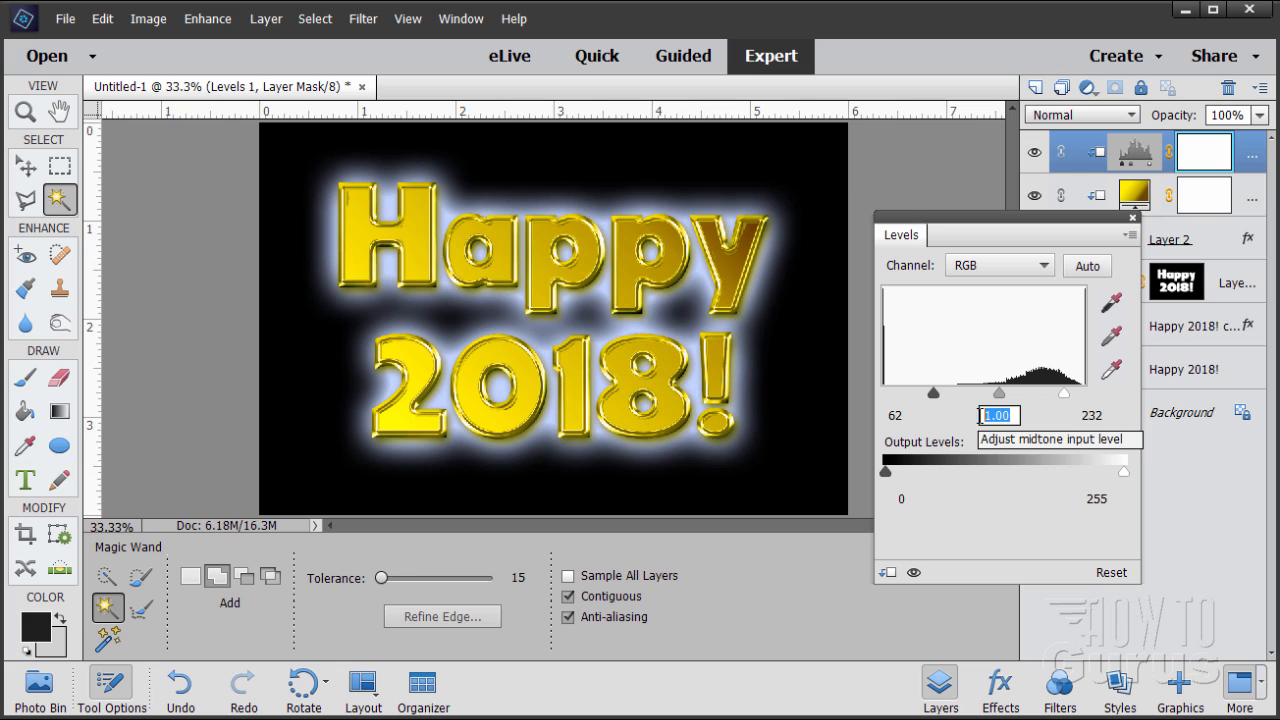
type("1.79")
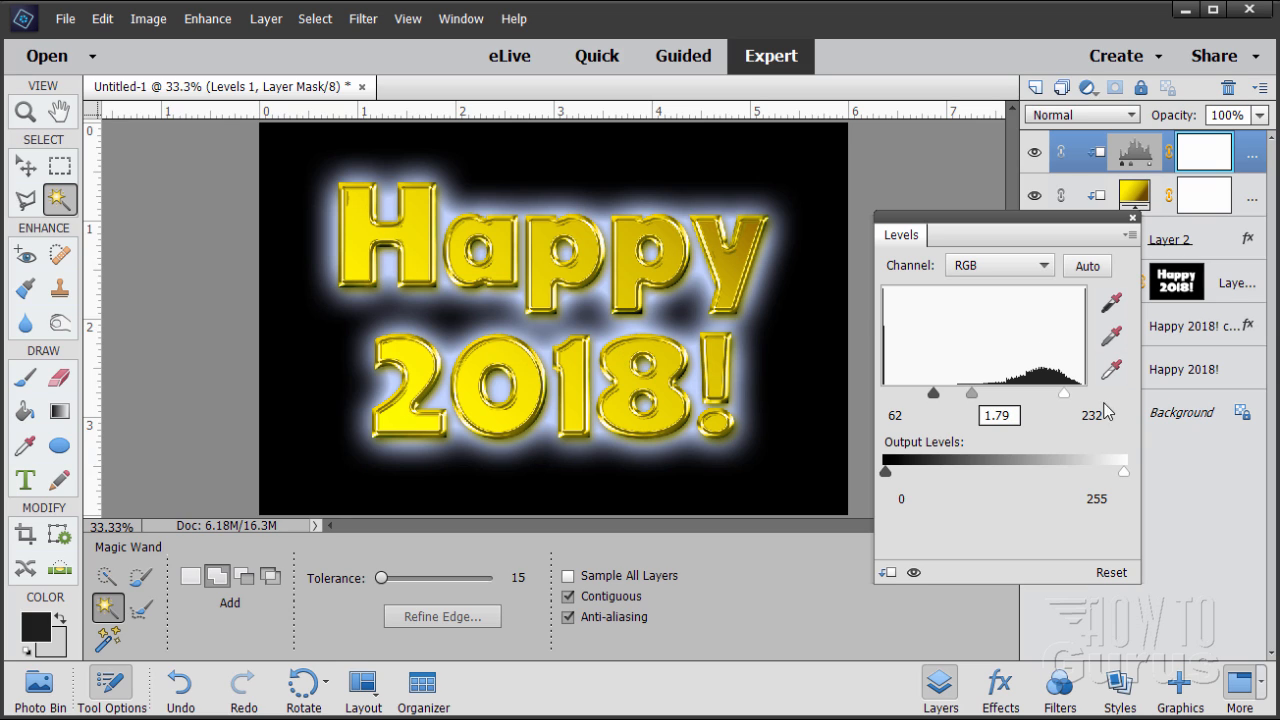
left_click(1133, 218)
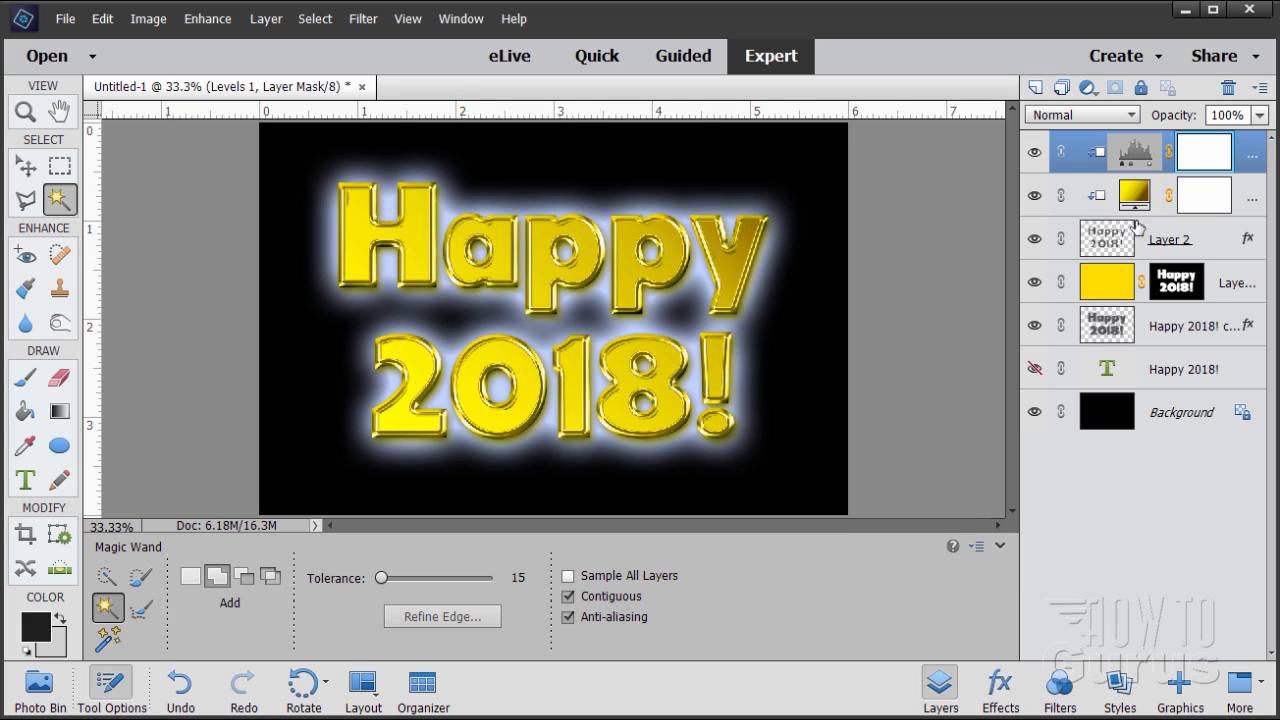
Toggle the Levels adjustment layer's visibility to compare the gold letter faces with and without it
left_click(1036, 154)
left_click(1036, 154)
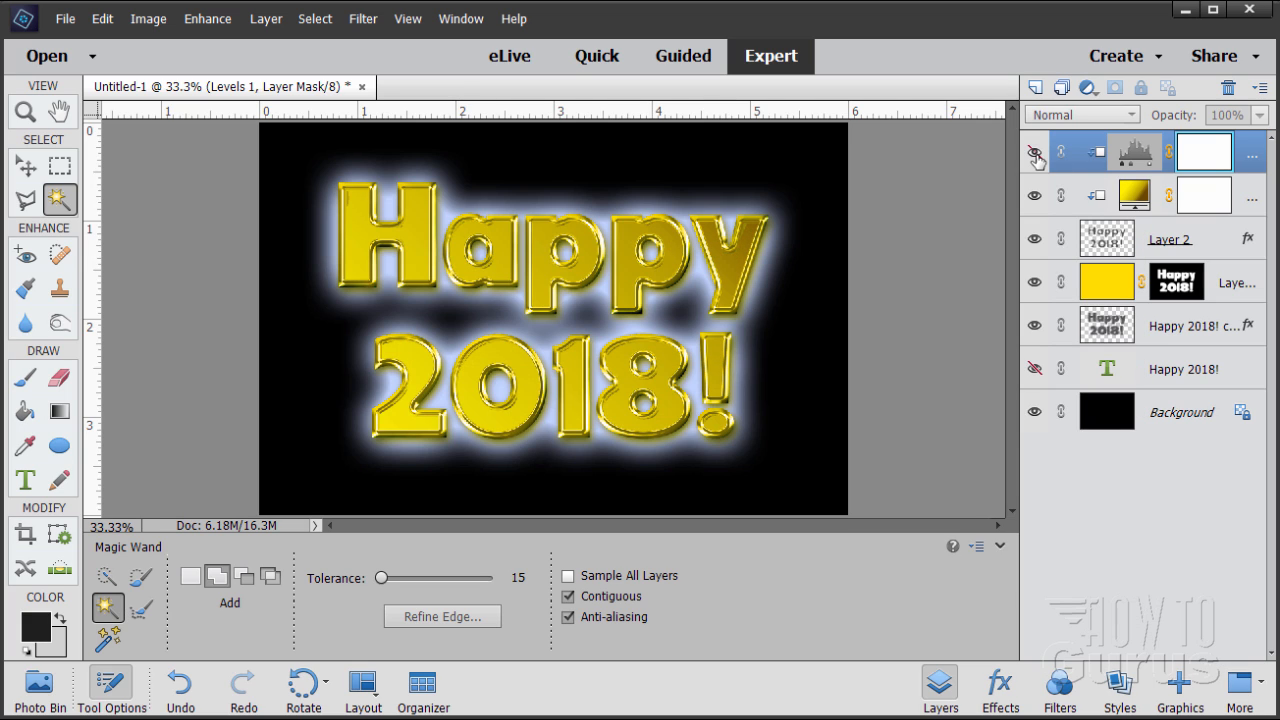
left_click(1036, 154)
left_click(1036, 154)
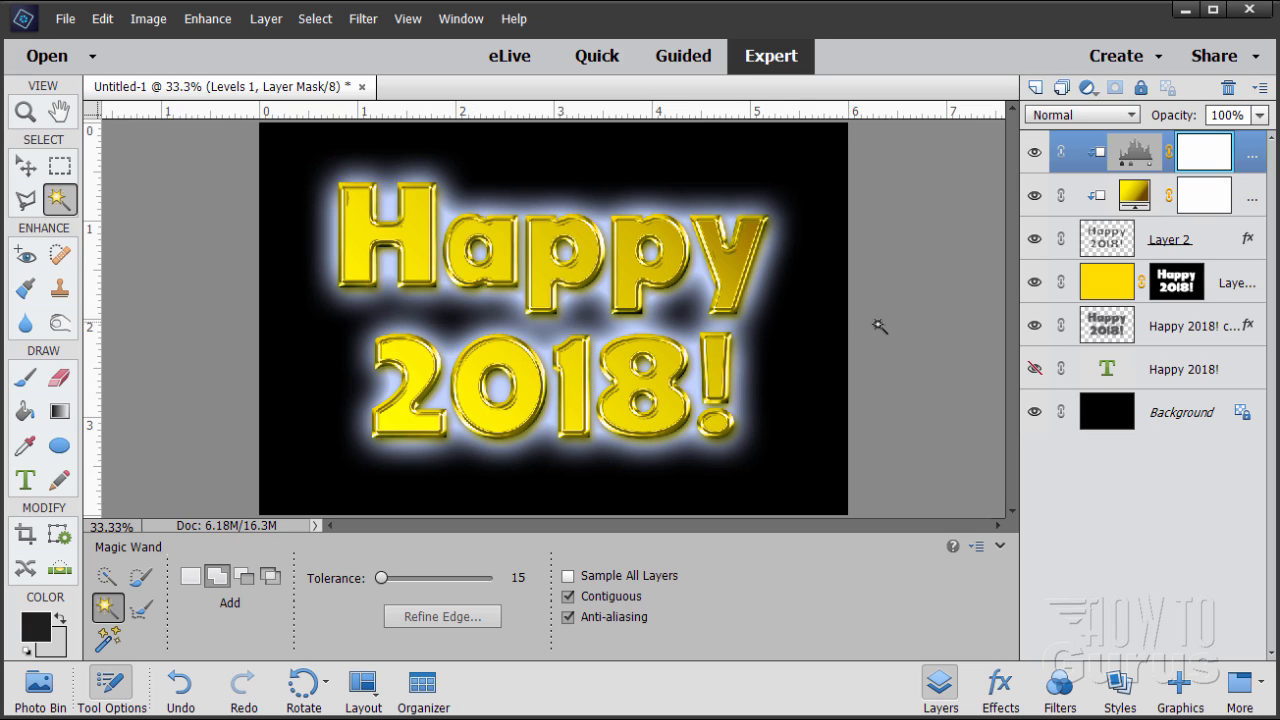
Add a new layer above the Background and make it a Gradient Fill layer in Normal mode without a clipping mask
left_click(1090, 415)
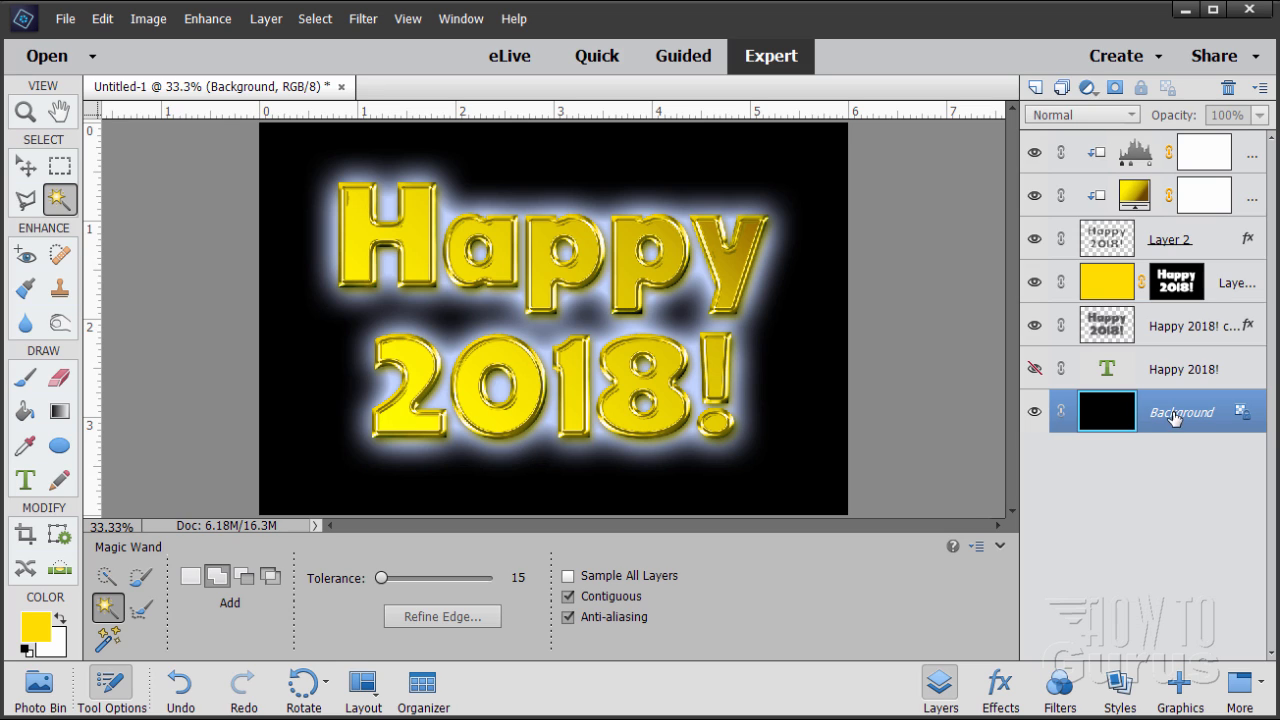
left_click(1040, 90)
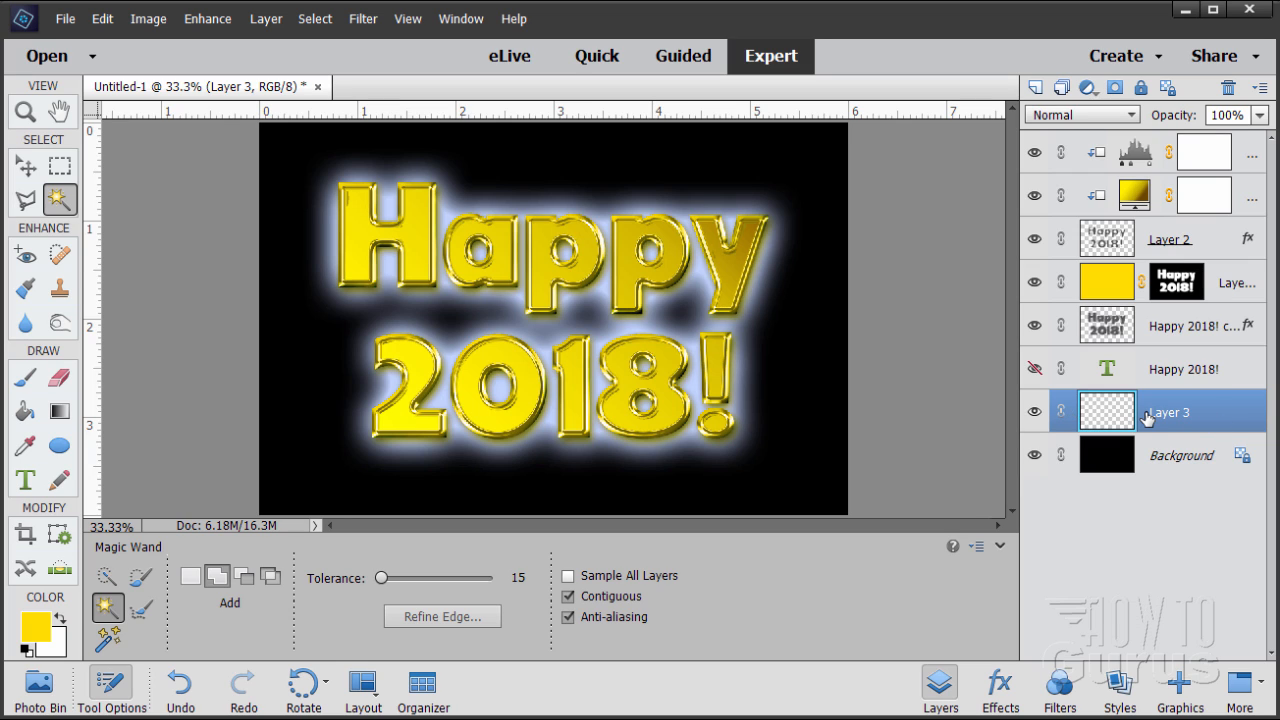
left_click(264, 20)
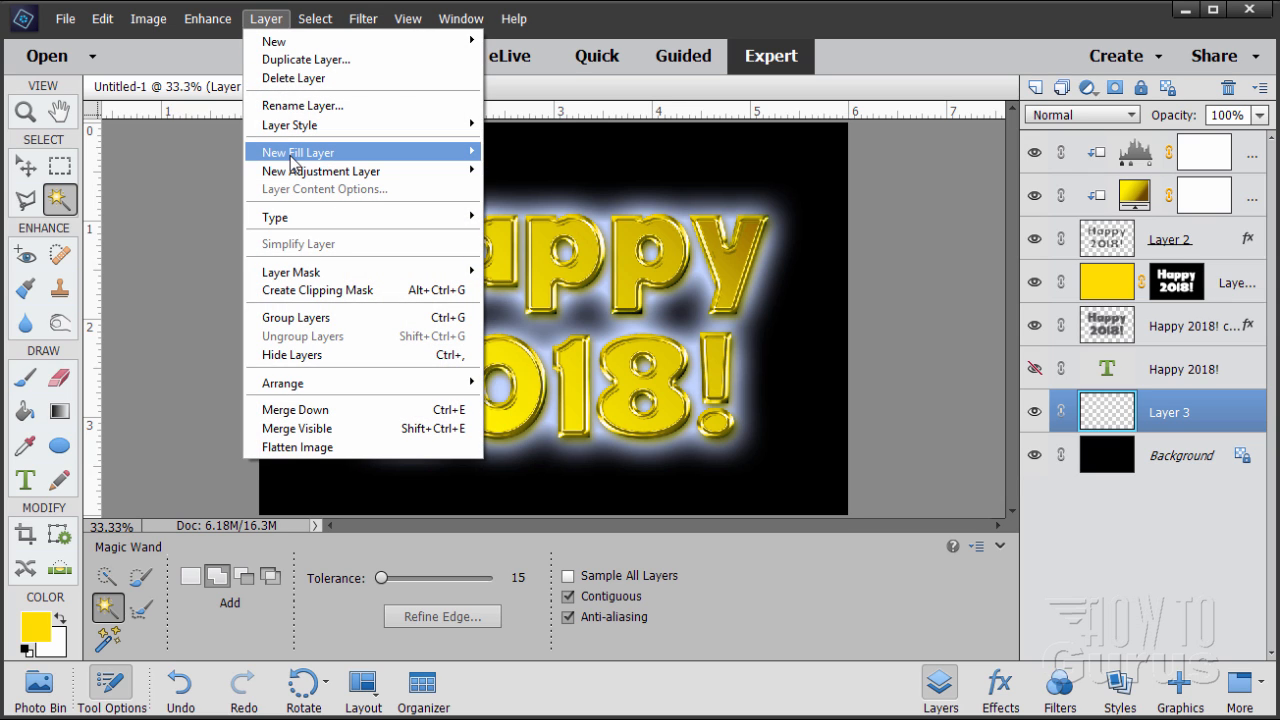
mouse_move(296, 156)
left_click(527, 171)
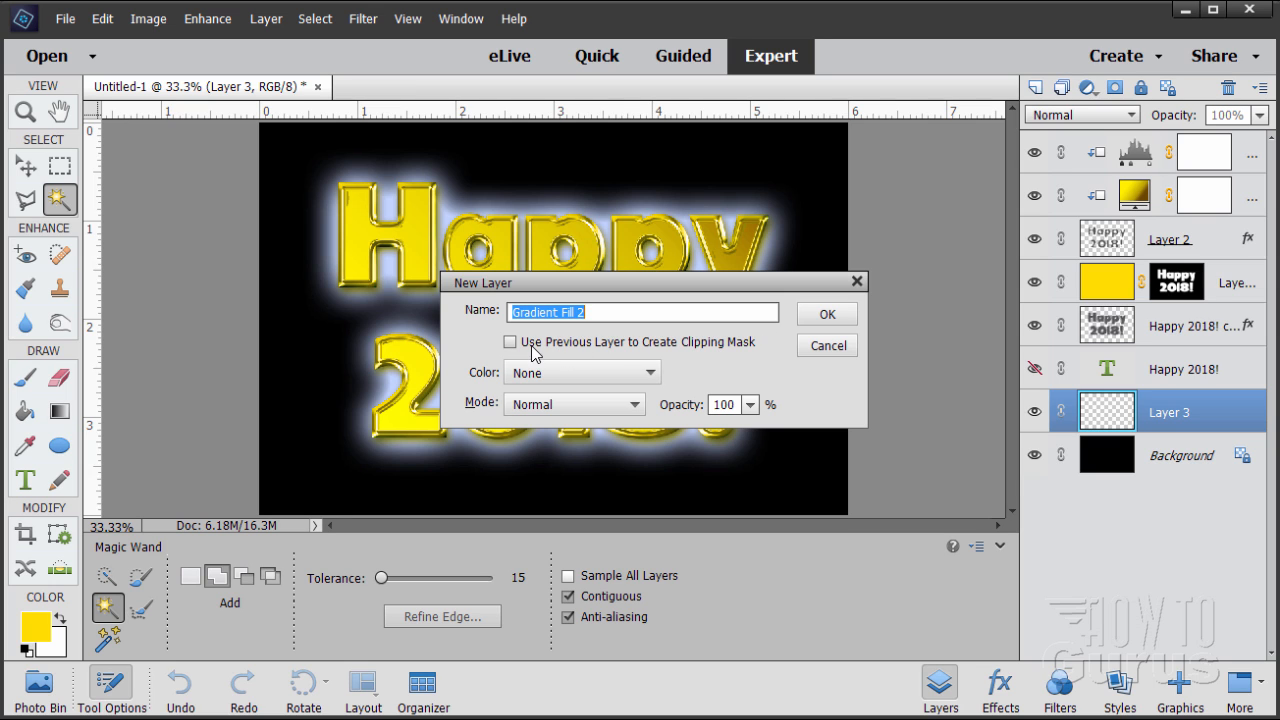
left_click(824, 314)
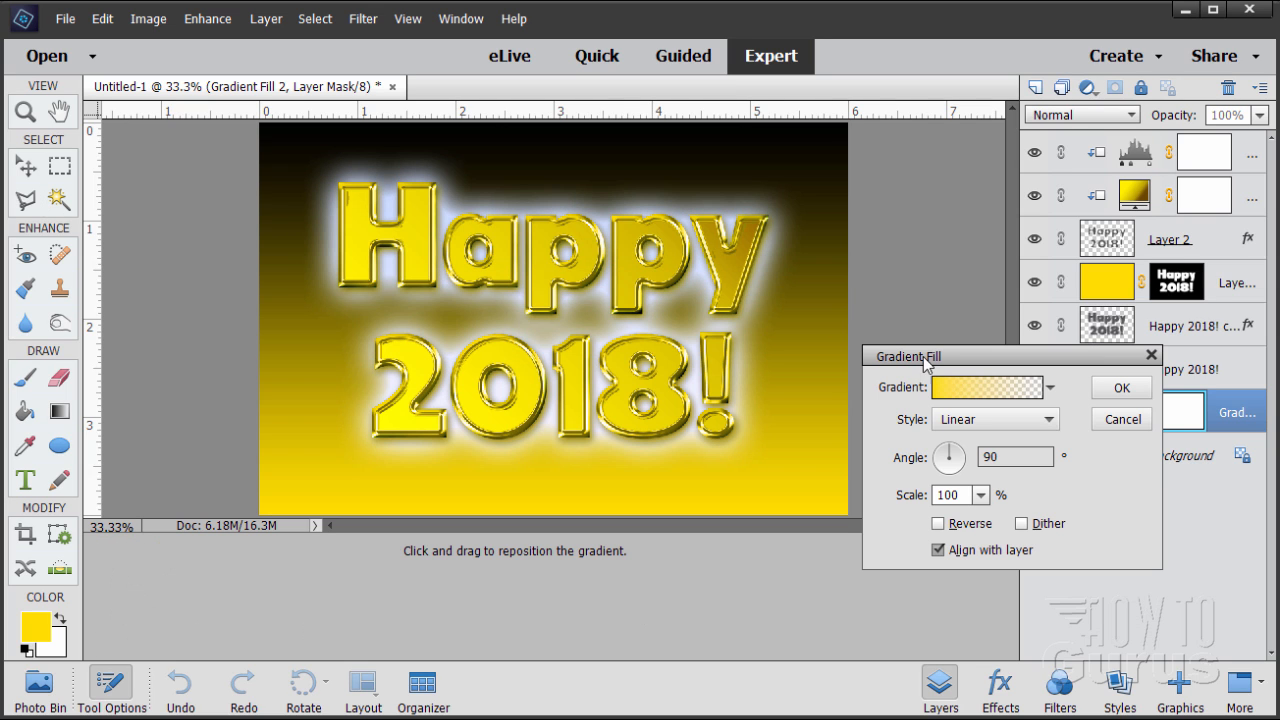
Base the background gradient on the Foreground to Background preset
left_click_drag(968, 365, 883, 455)
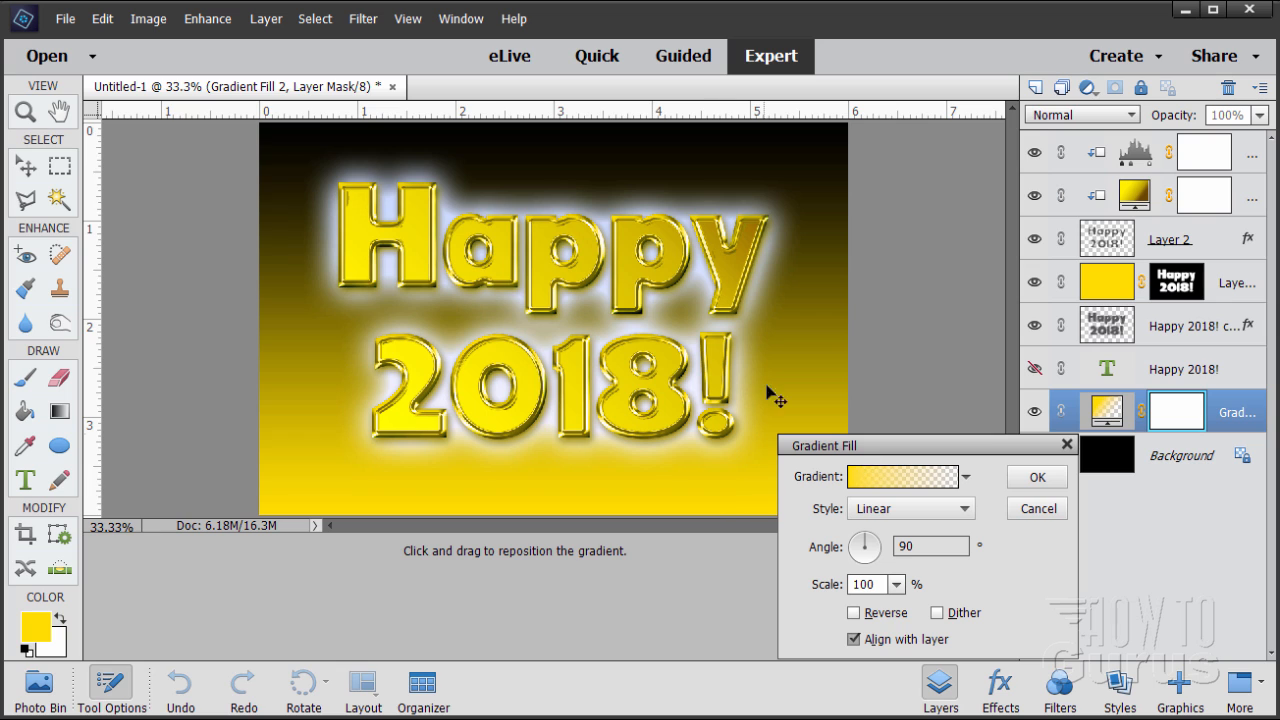
left_click(880, 482)
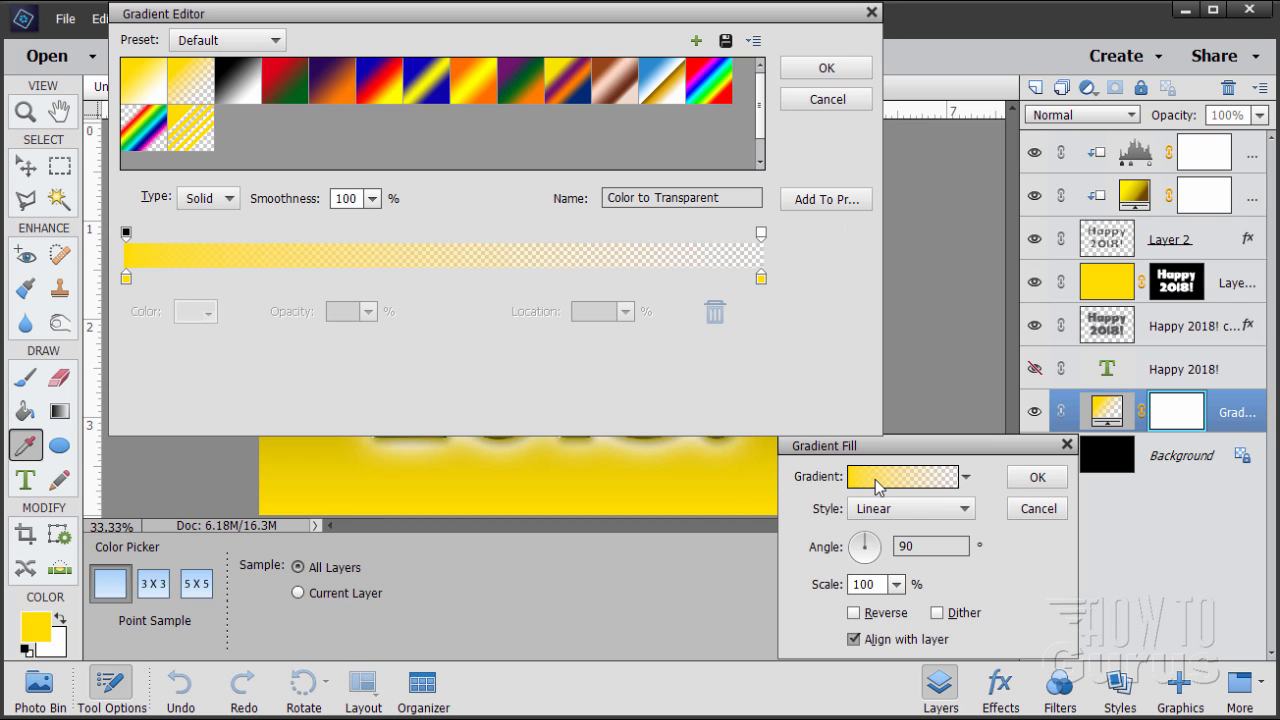
left_click(143, 91)
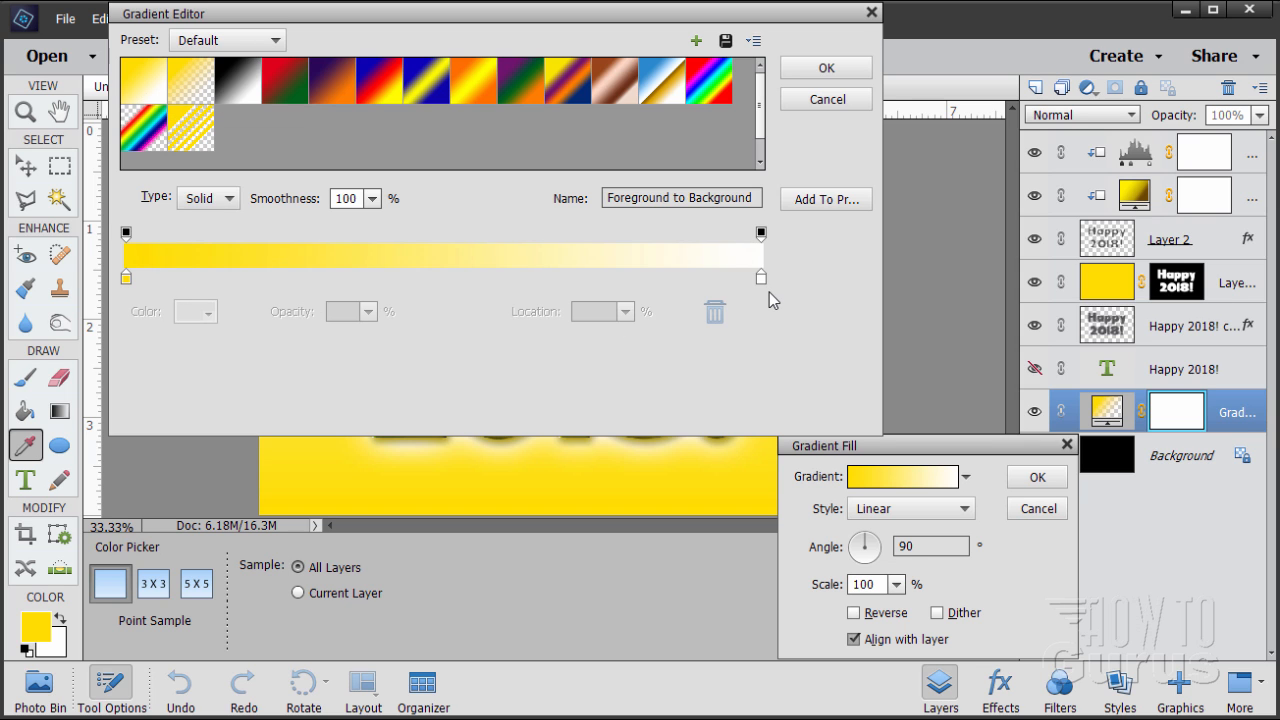
left_click_drag(651, 26, 678, 170)
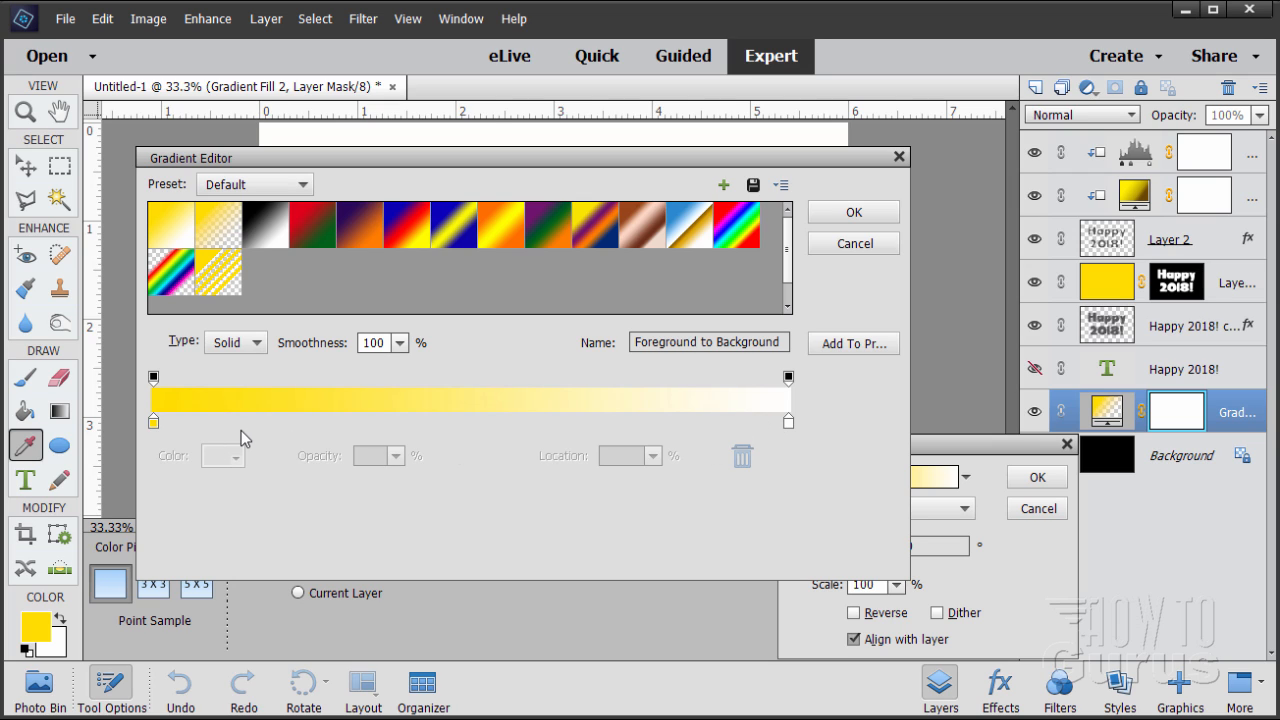
Change the background gradient's start color stop at location 0% to bright blue 0054ff
left_click(153, 422)
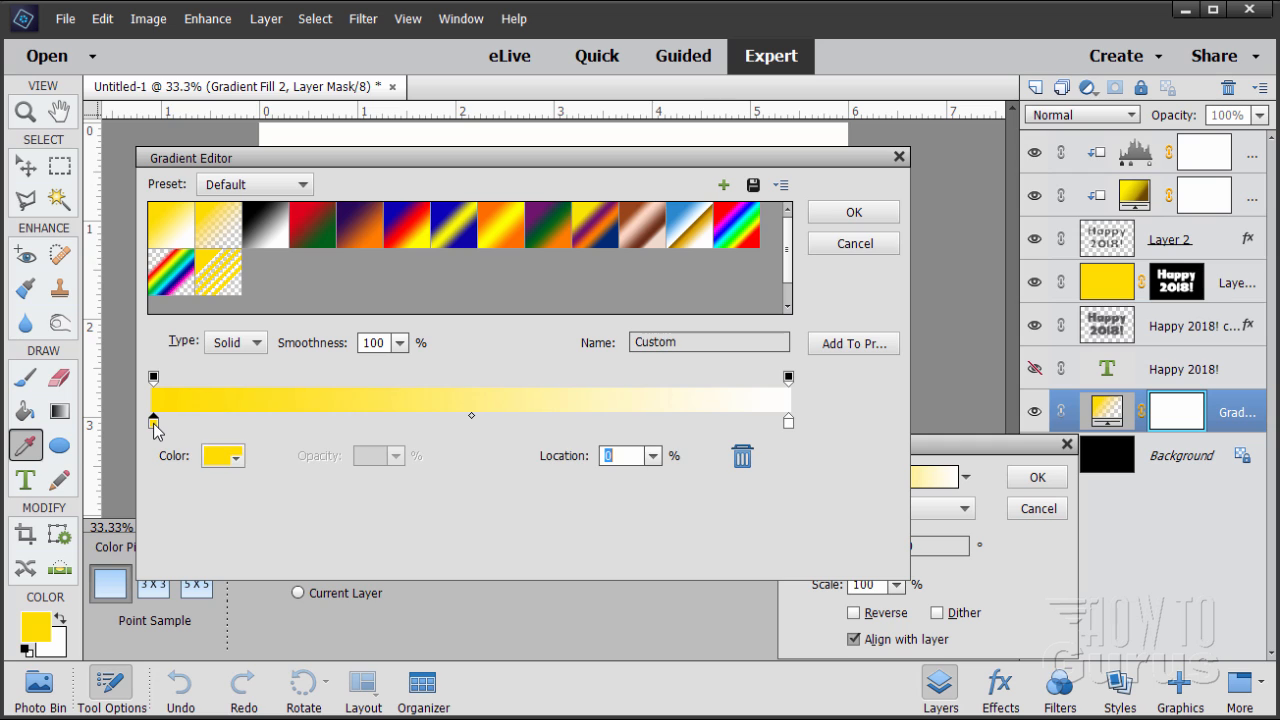
left_click(220, 457)
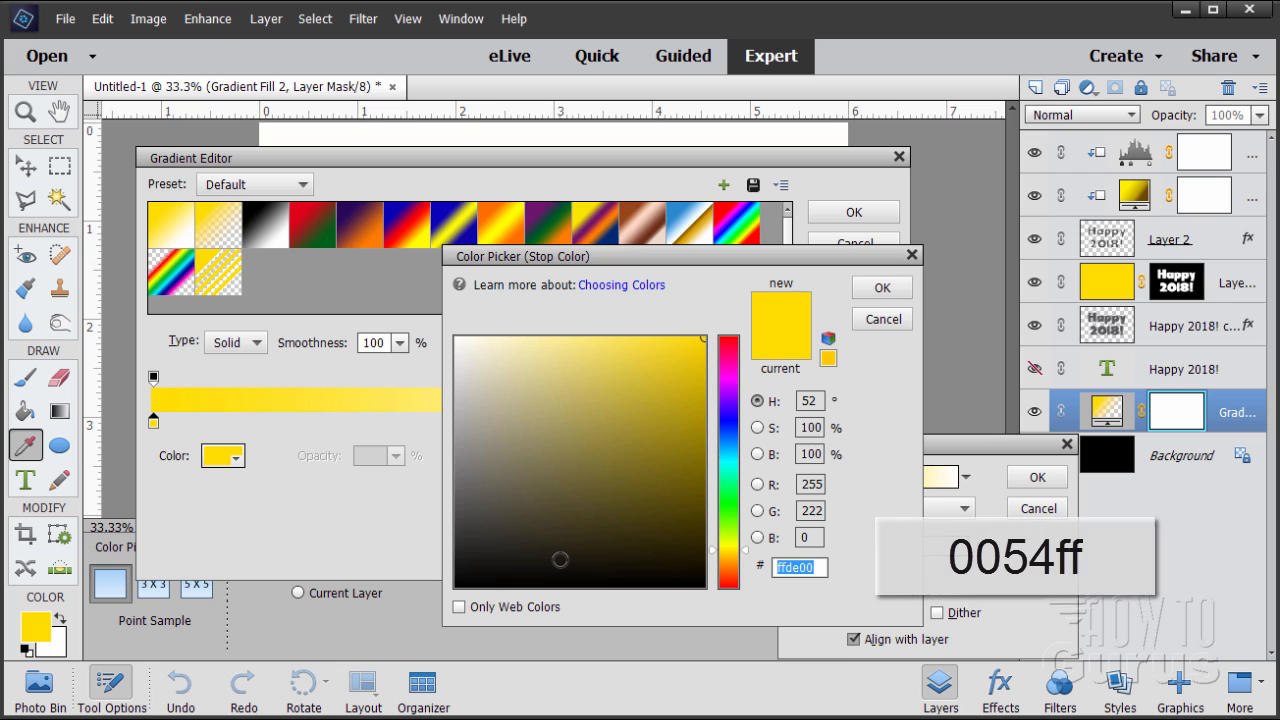
type("00")
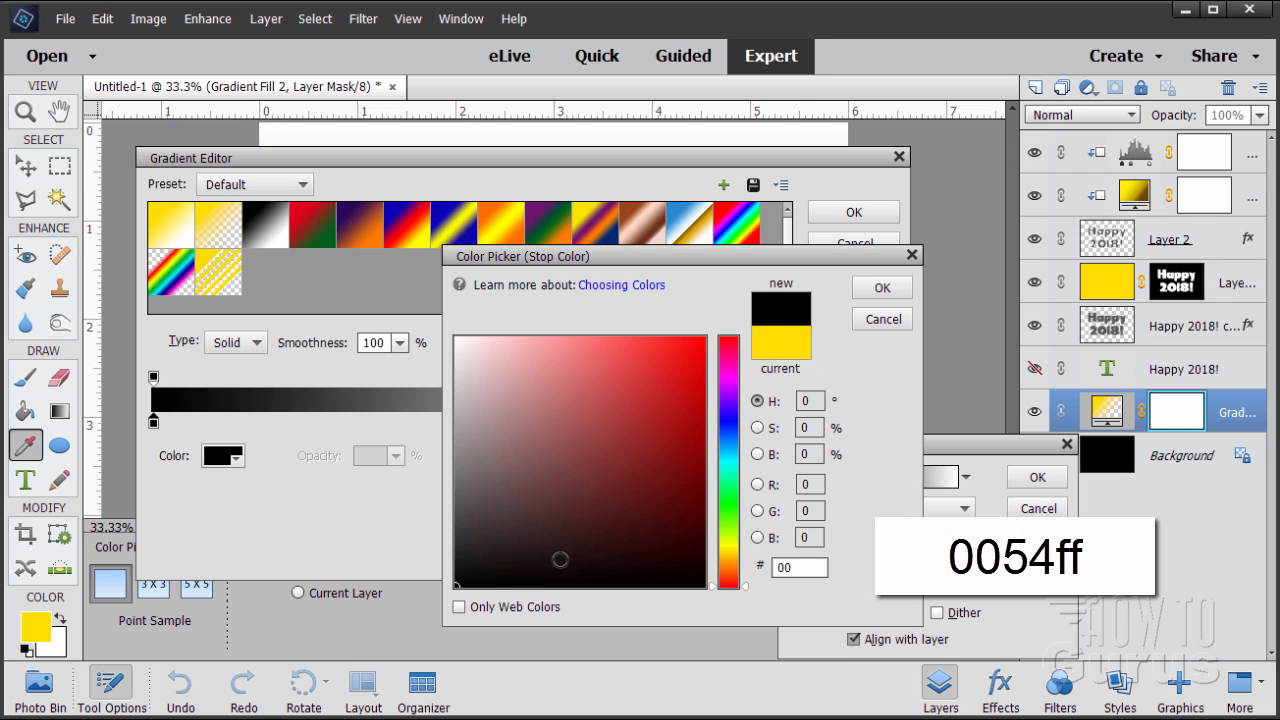
type("54ff")
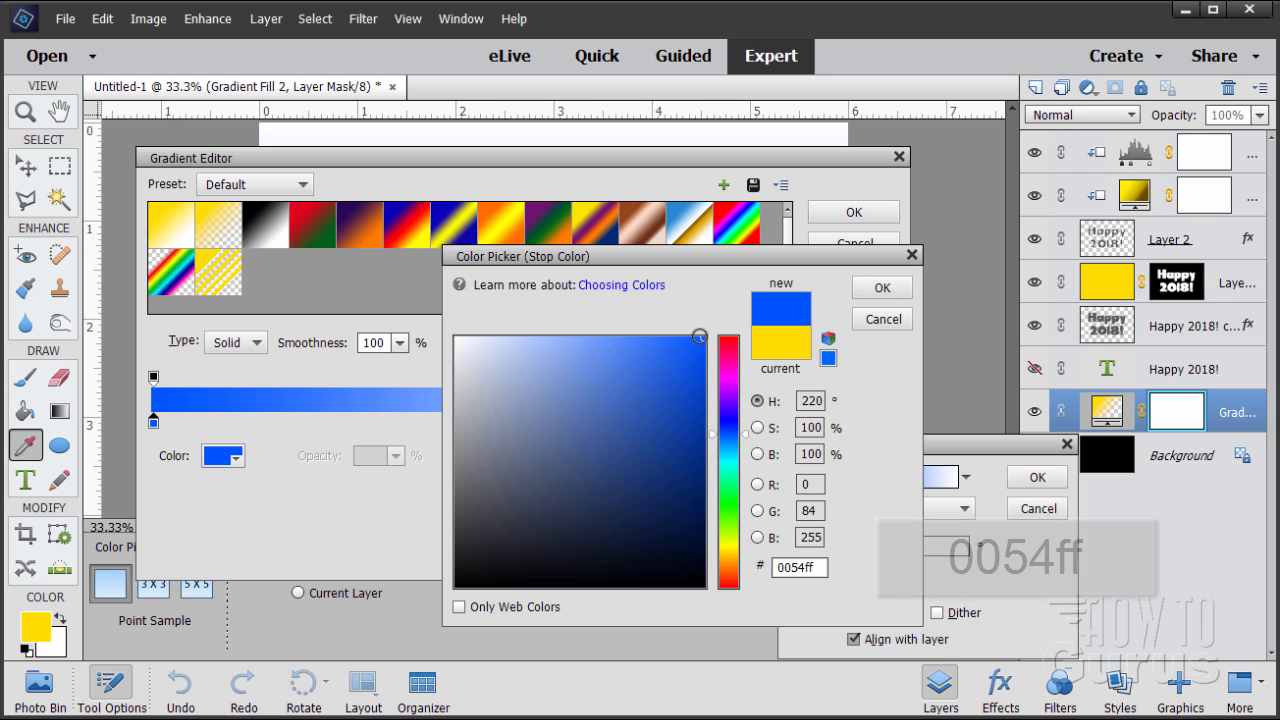
left_click(881, 289)
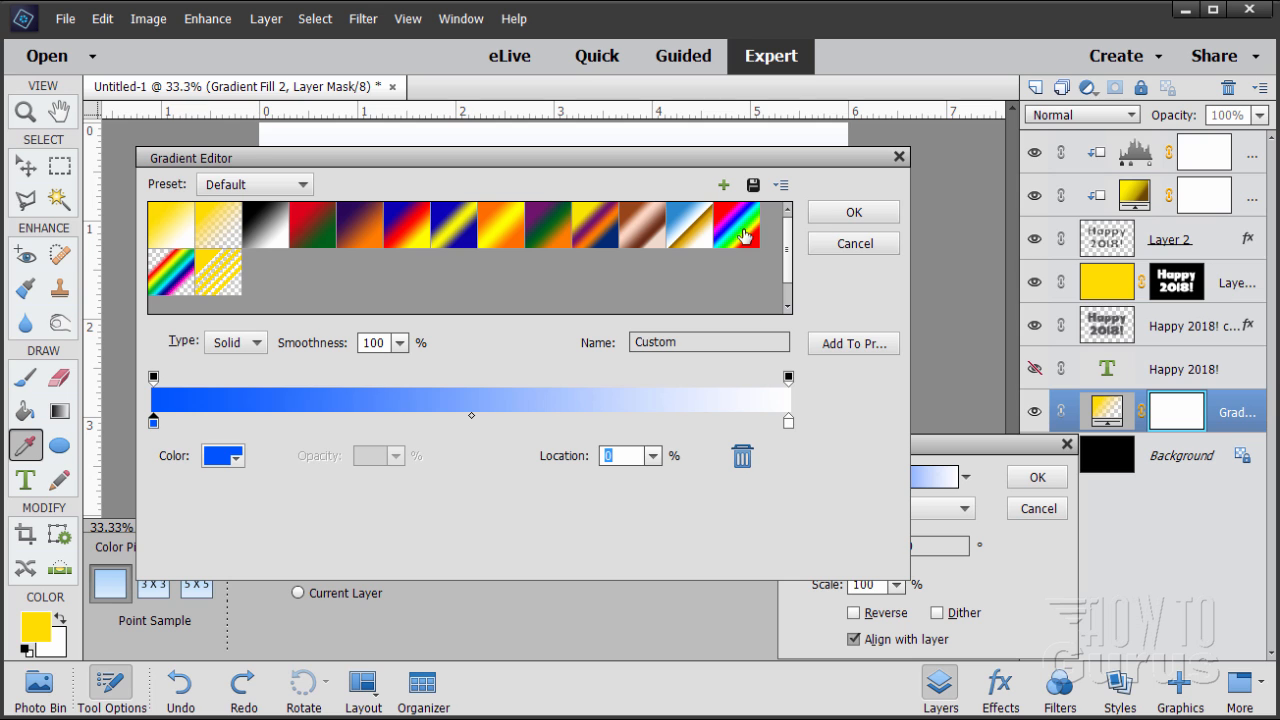
Change the background gradient's end color stop at location 100% to black 000000
left_click_drag(708, 161, 956, 194)
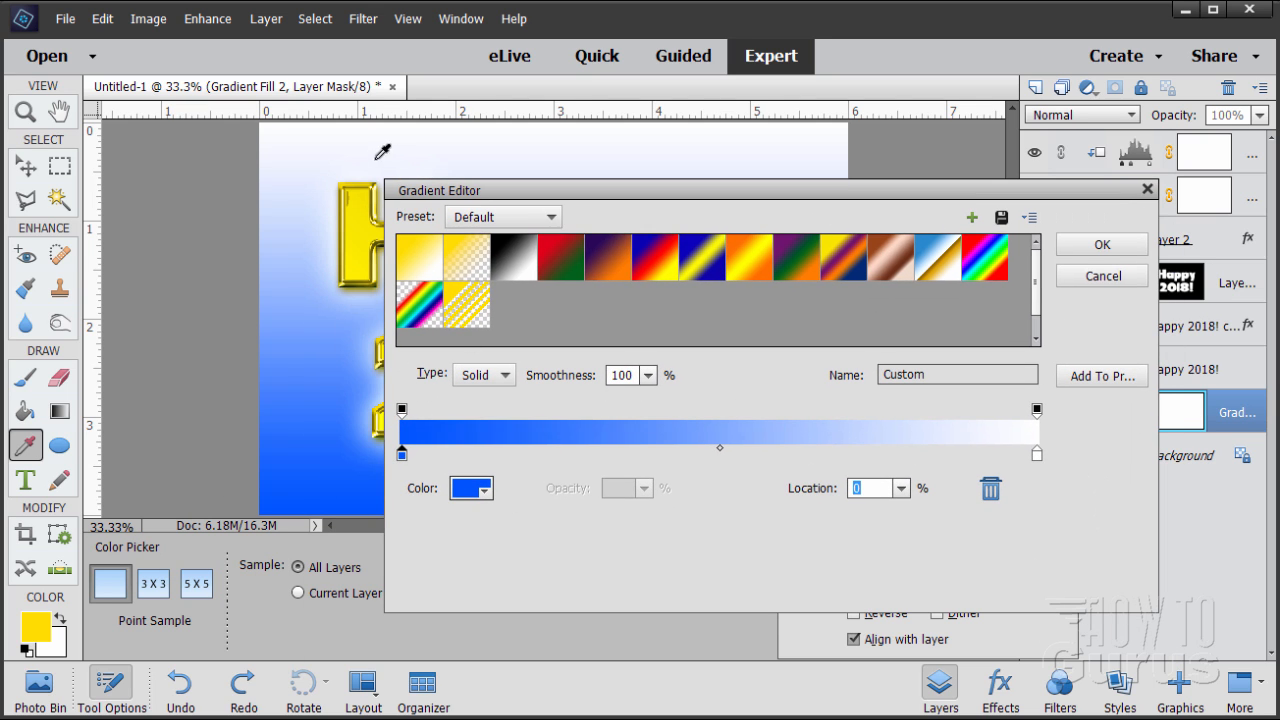
left_click_drag(573, 205, 327, 205)
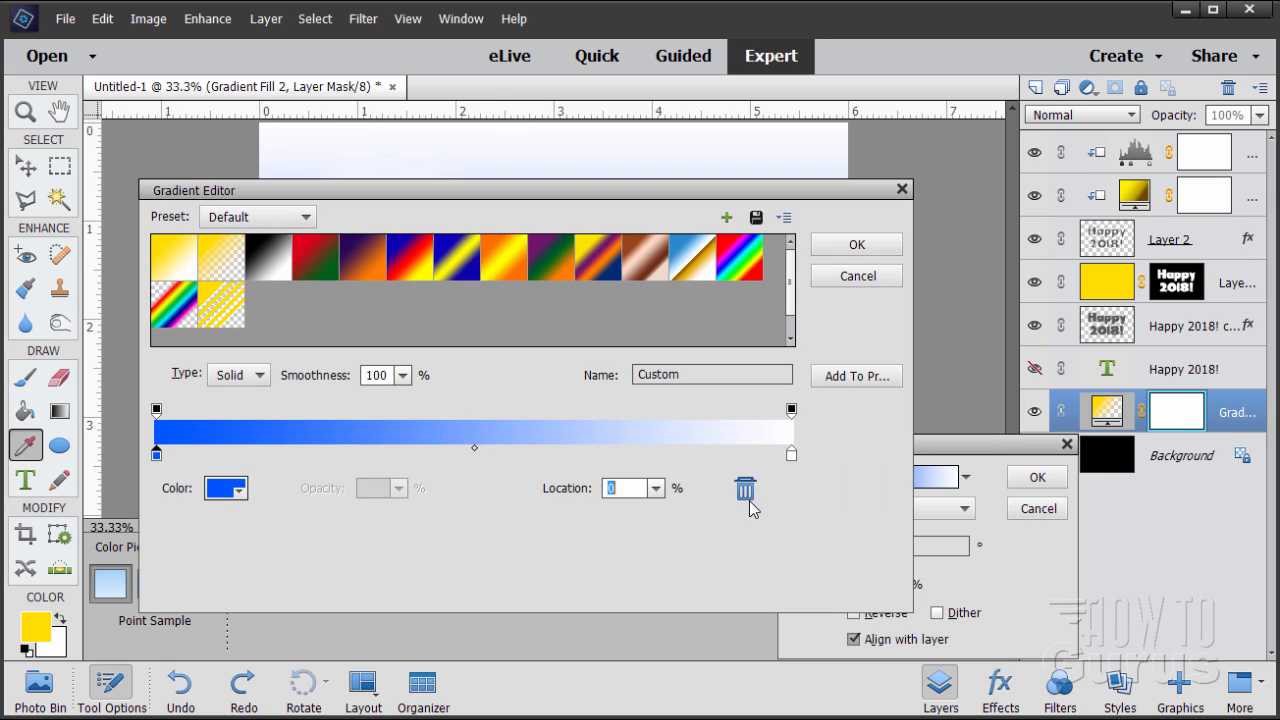
left_click(791, 455)
left_click(226, 491)
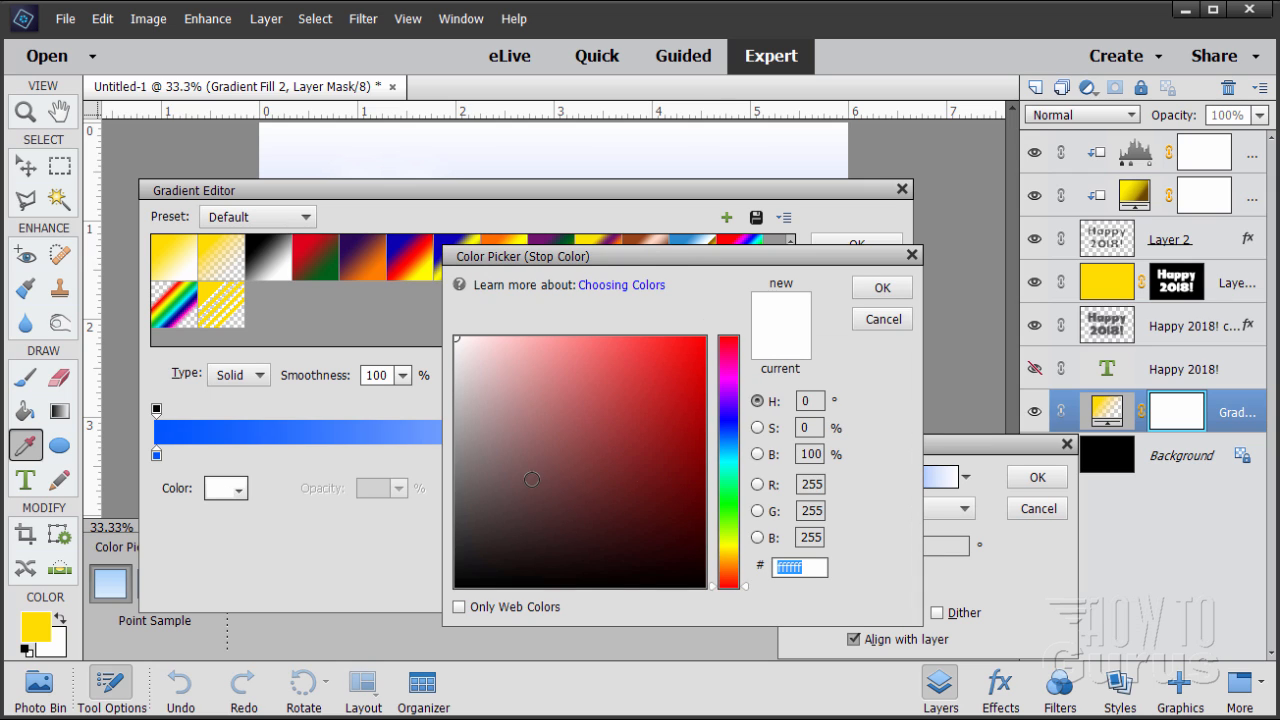
mouse_move(588, 456)
left_mouse_down()
mouse_move(468, 530)
mouse_move(440, 600)
left_mouse_up()
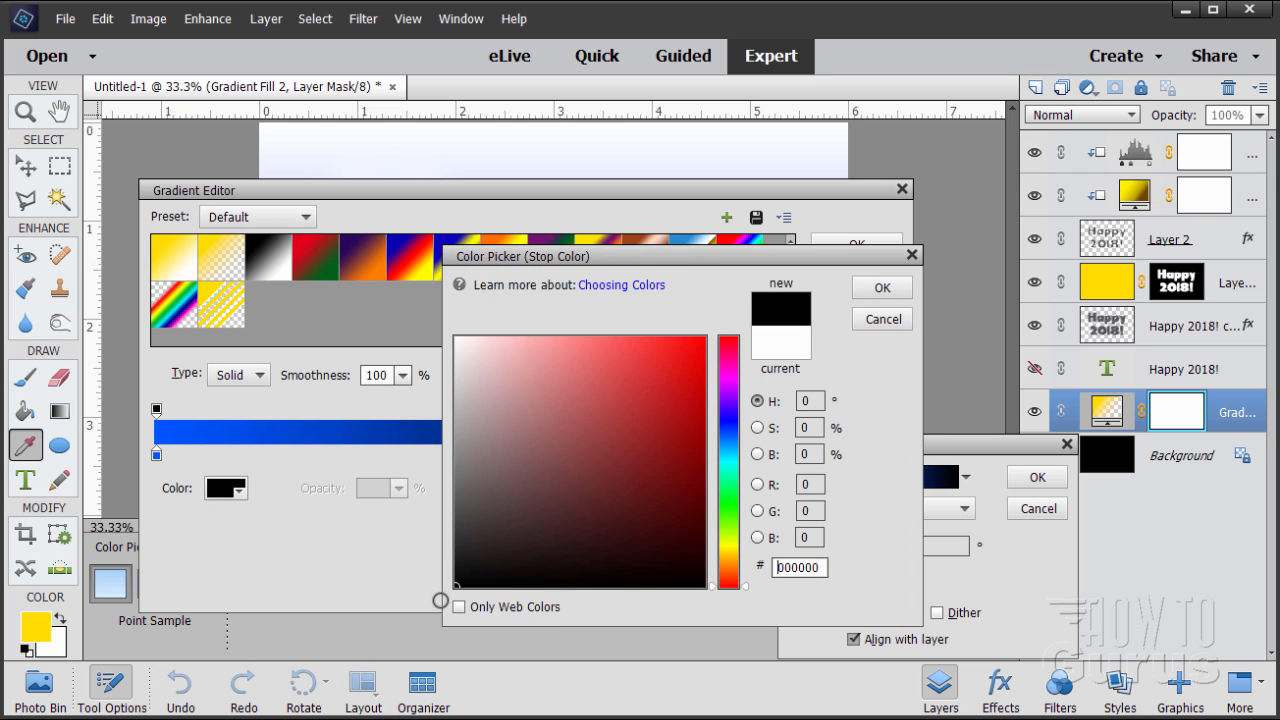
left_click(797, 567)
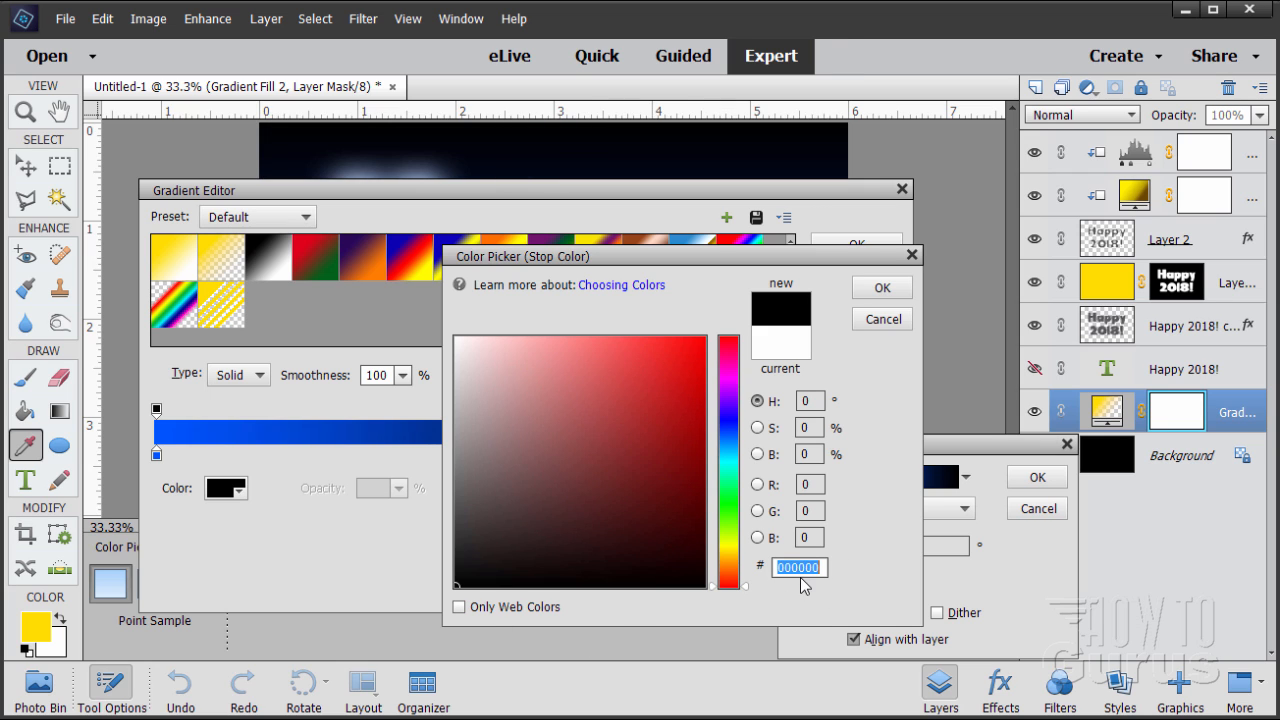
left_click(884, 289)
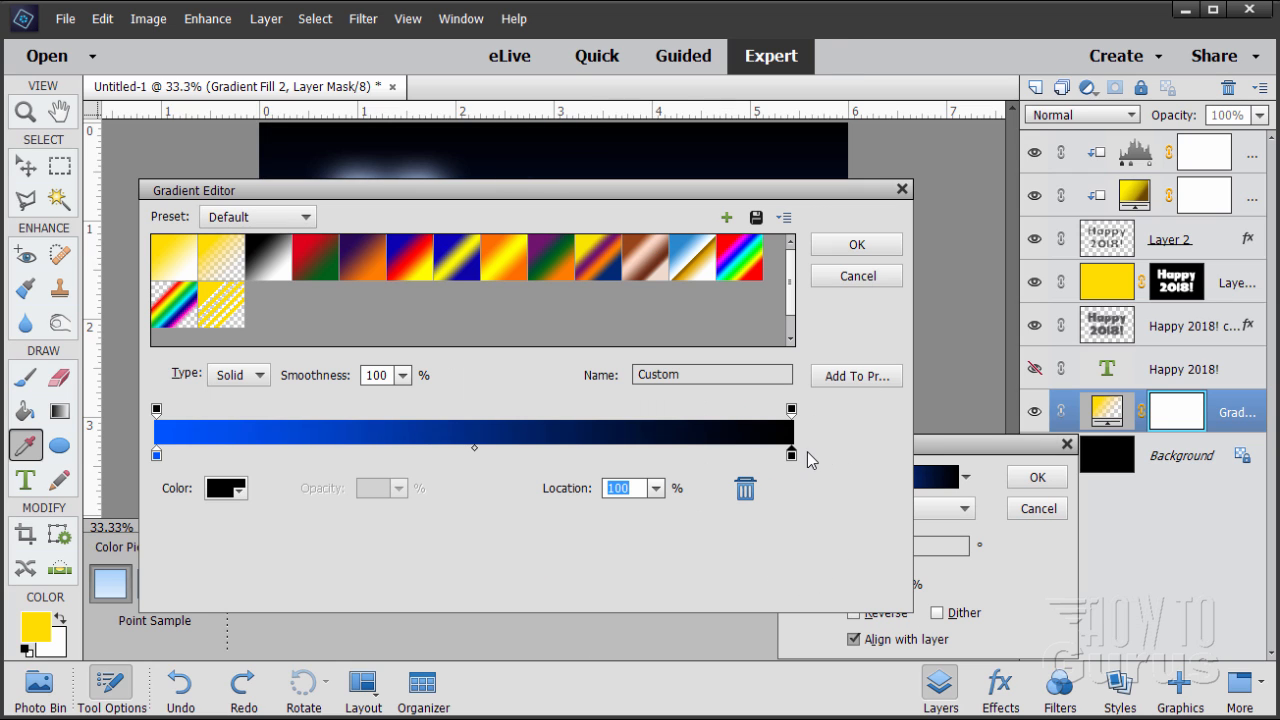
Preview the blue-to-black gradient behind the text and accept the linear gradient fill
left_click_drag(360, 191, 683, 181)
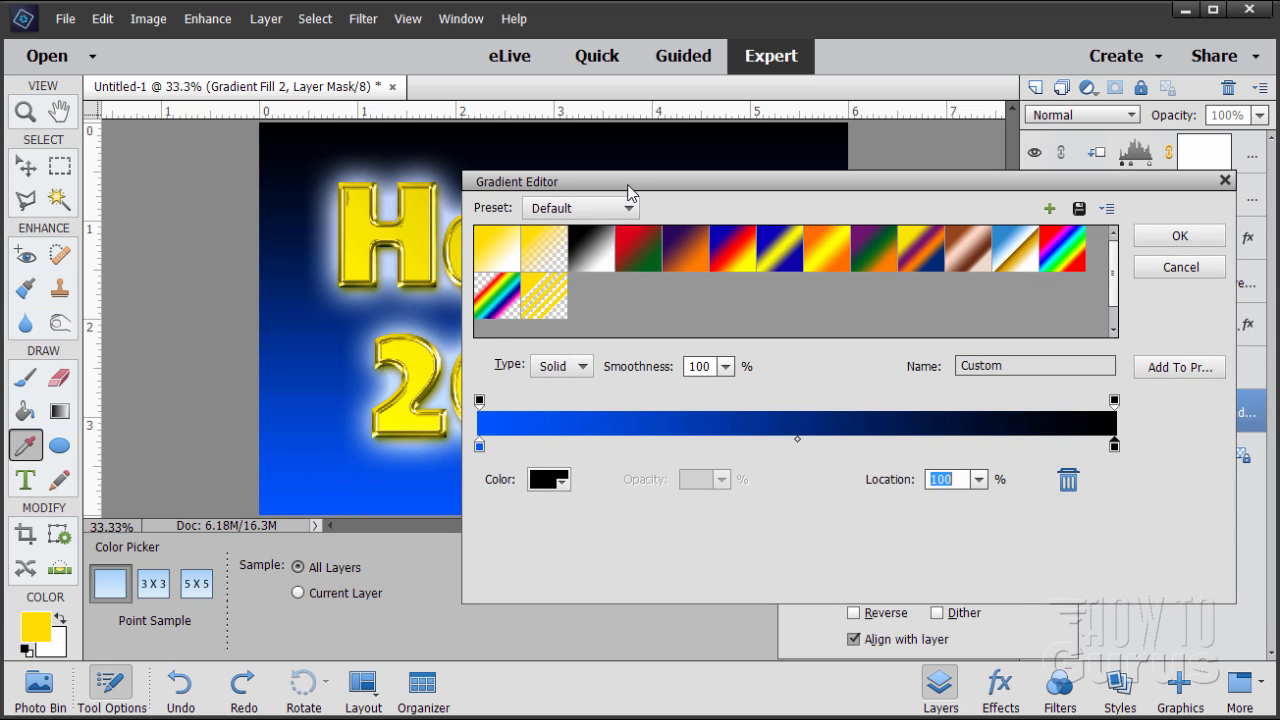
left_click_drag(633, 190, 297, 197)
left_click(840, 244)
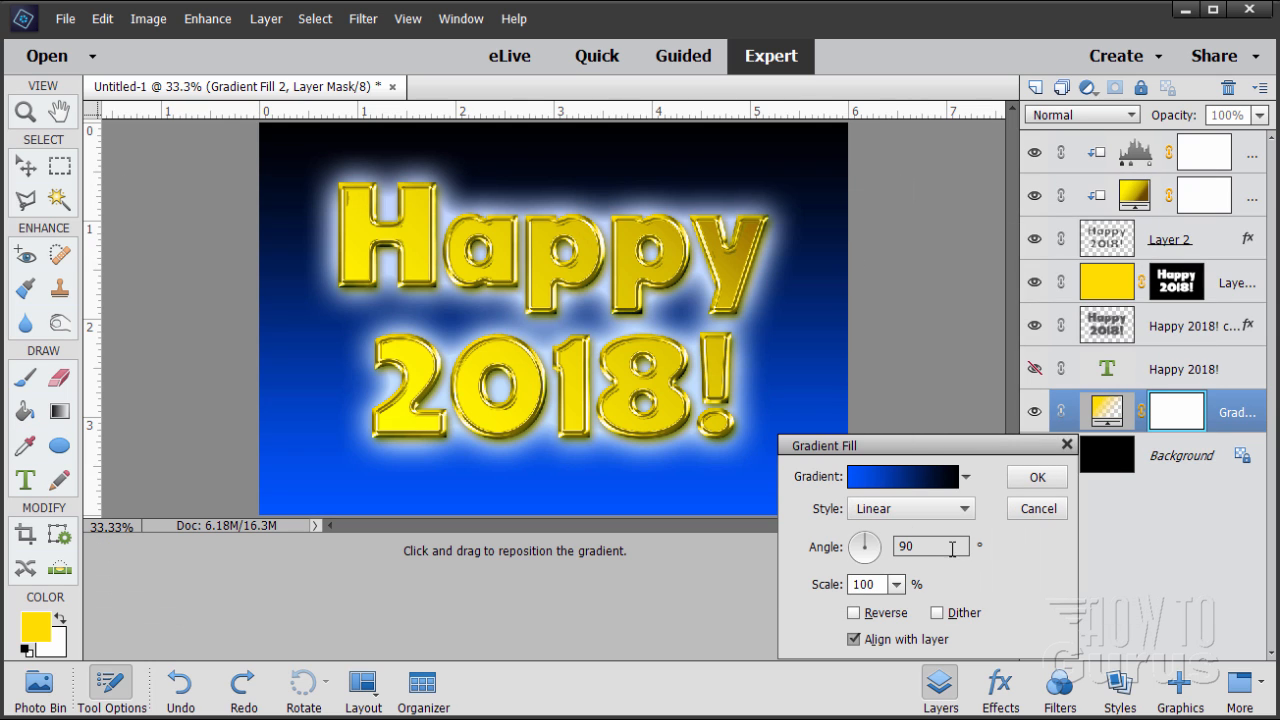
left_click(1027, 480)
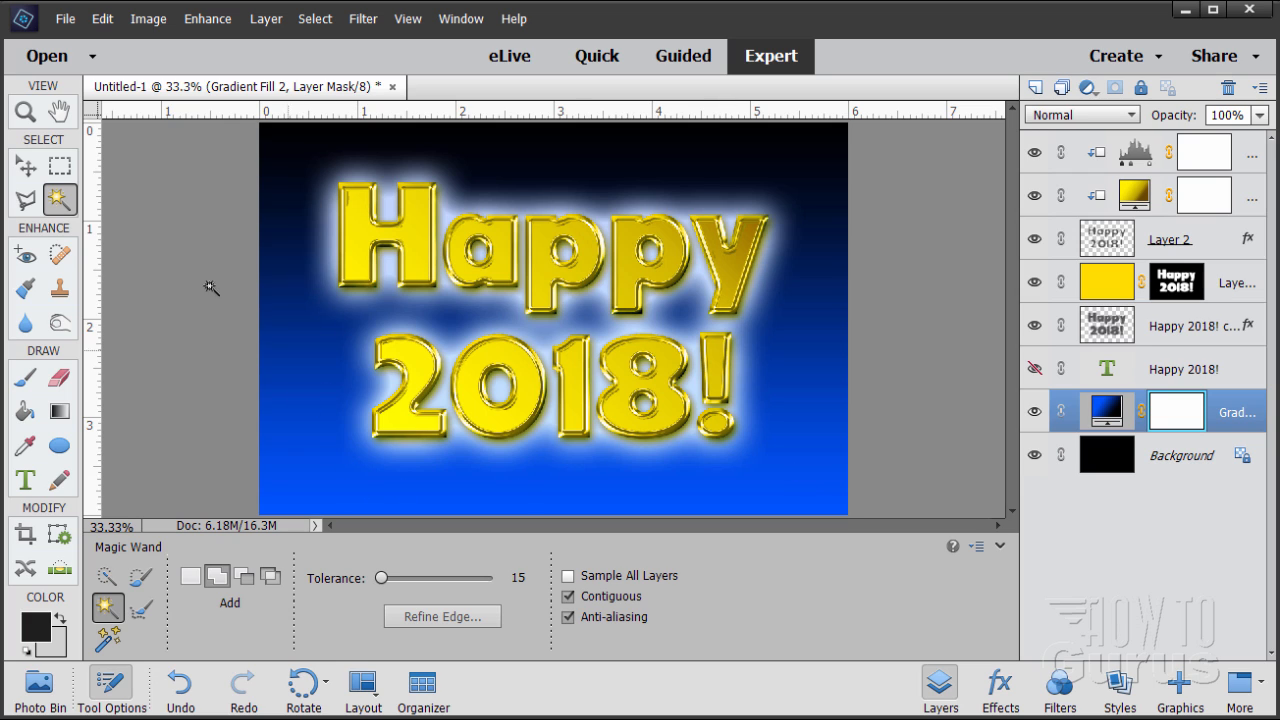
Open the sparkler photo celebration-3042641_1920.jpg in a floating window and shift it off the text artwork
left_click(25, 166)
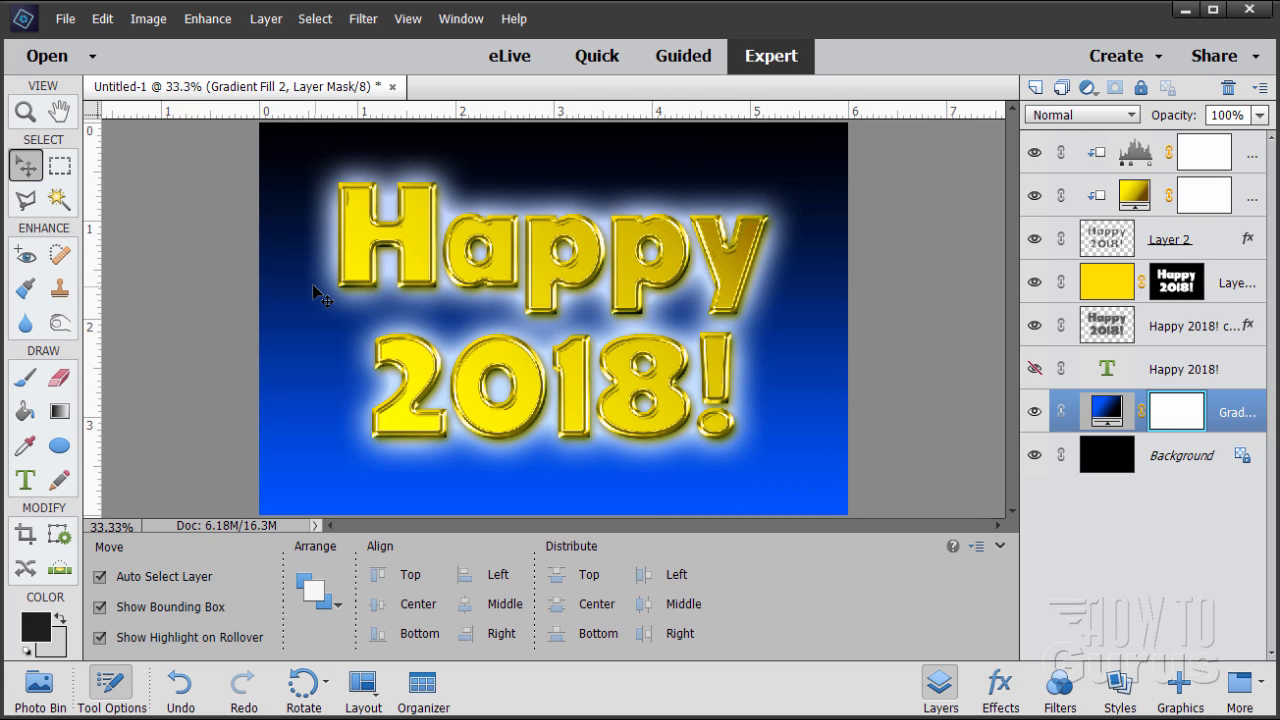
left_click(65, 18)
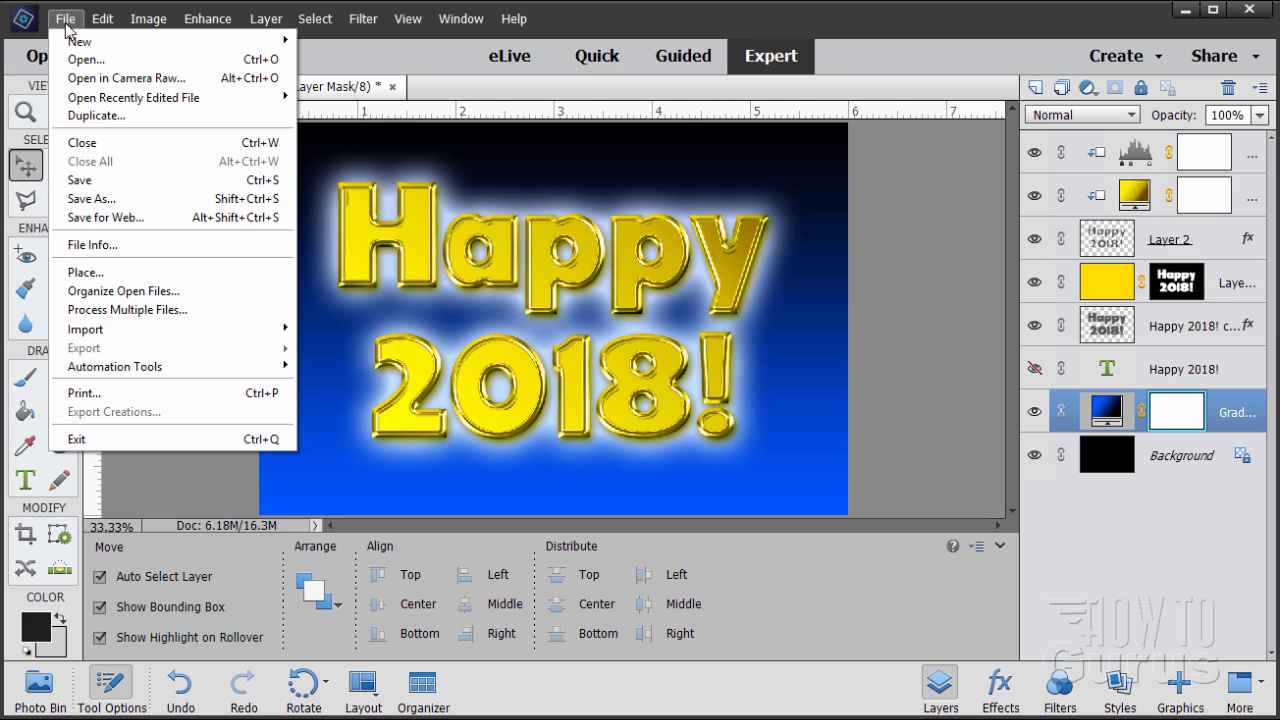
left_click(80, 54)
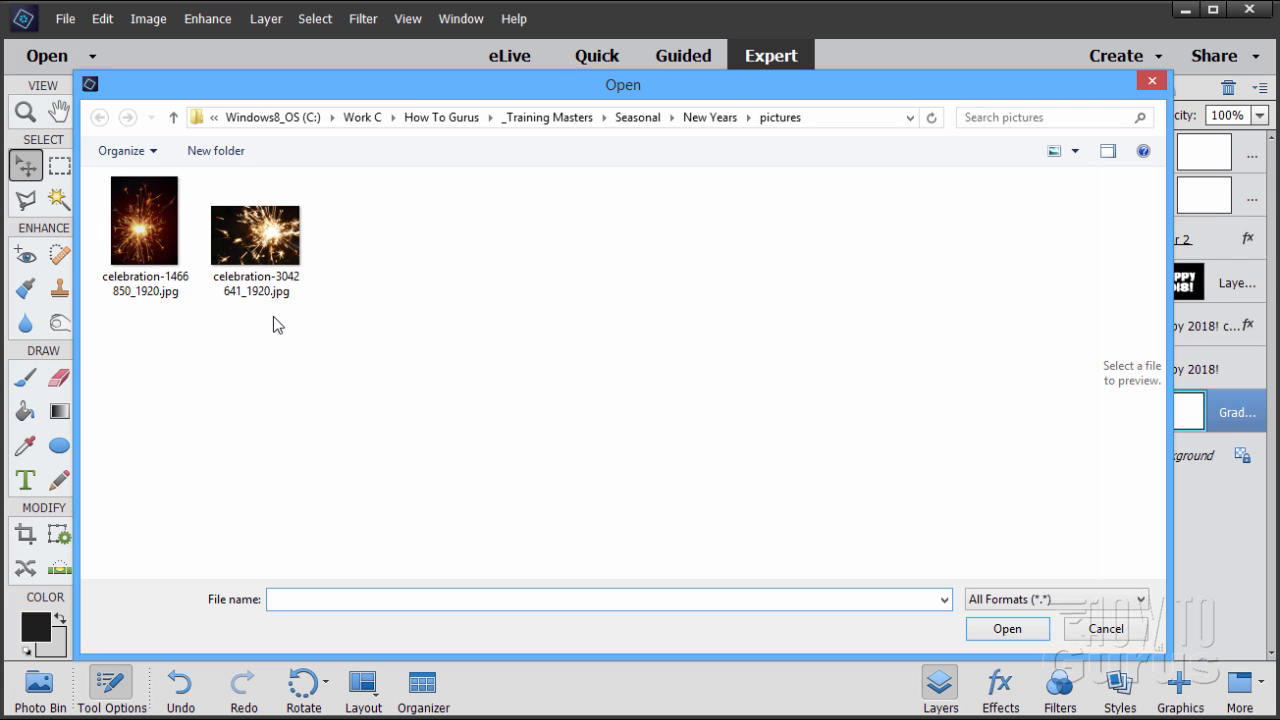
left_click(257, 254)
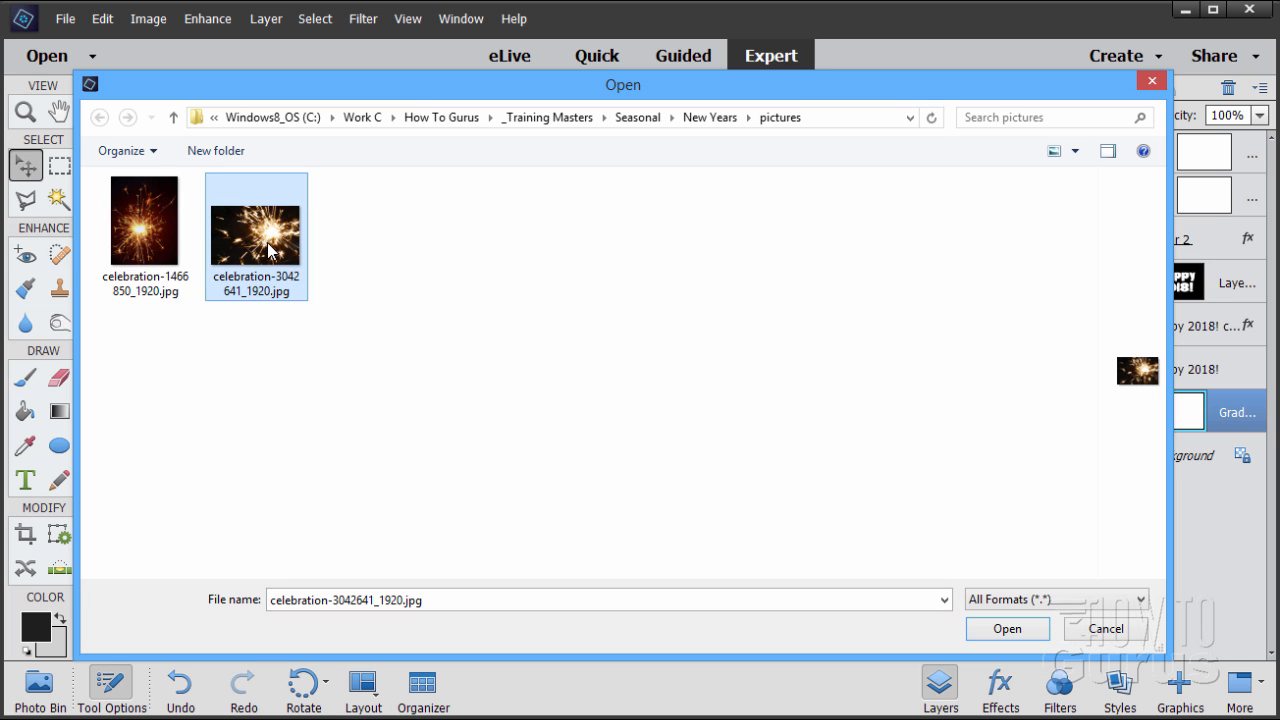
left_click(1006, 627)
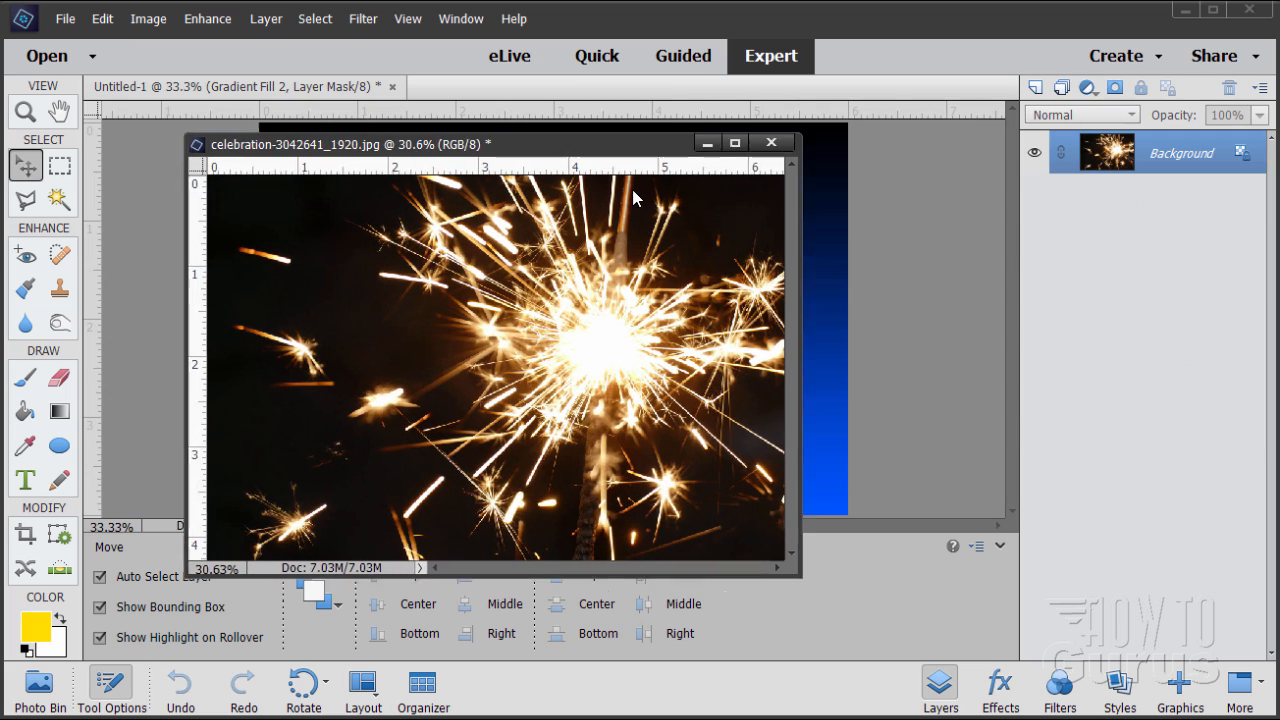
left_click_drag(546, 148, 683, 233)
Check the general preferences for the option that allows floating documents in Expert Mode
left_click(102, 18)
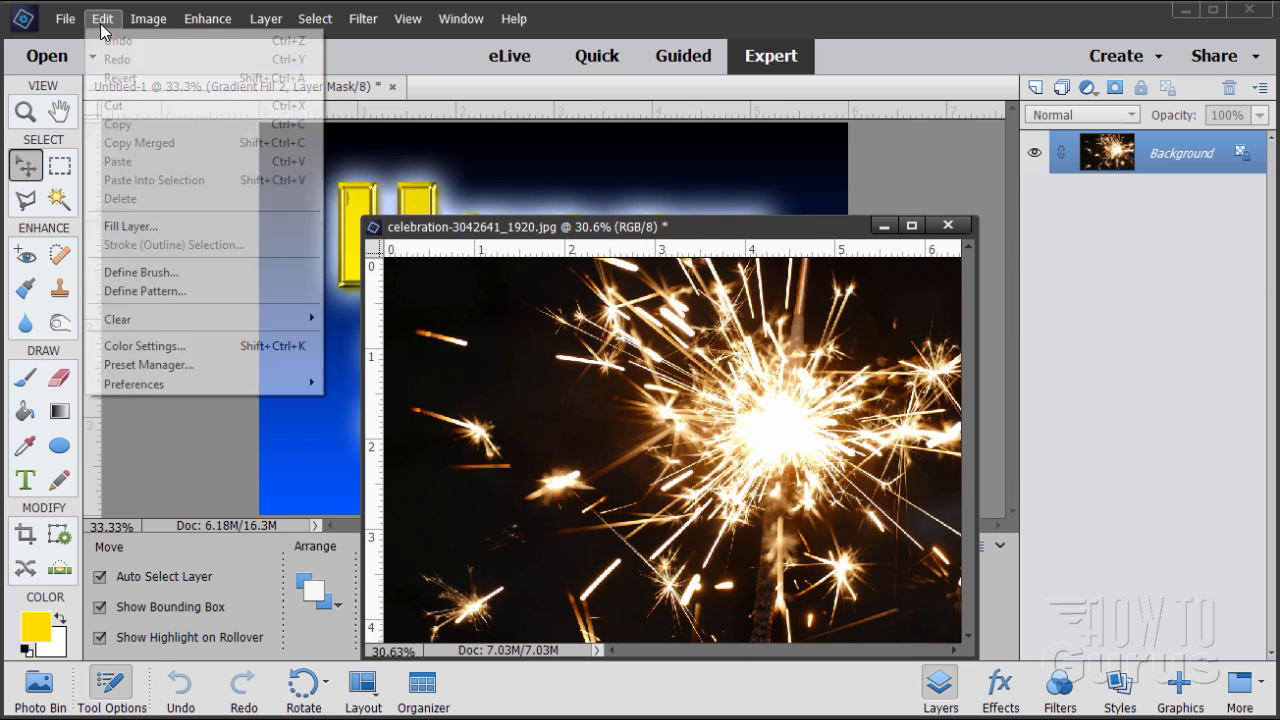
mouse_move(162, 383)
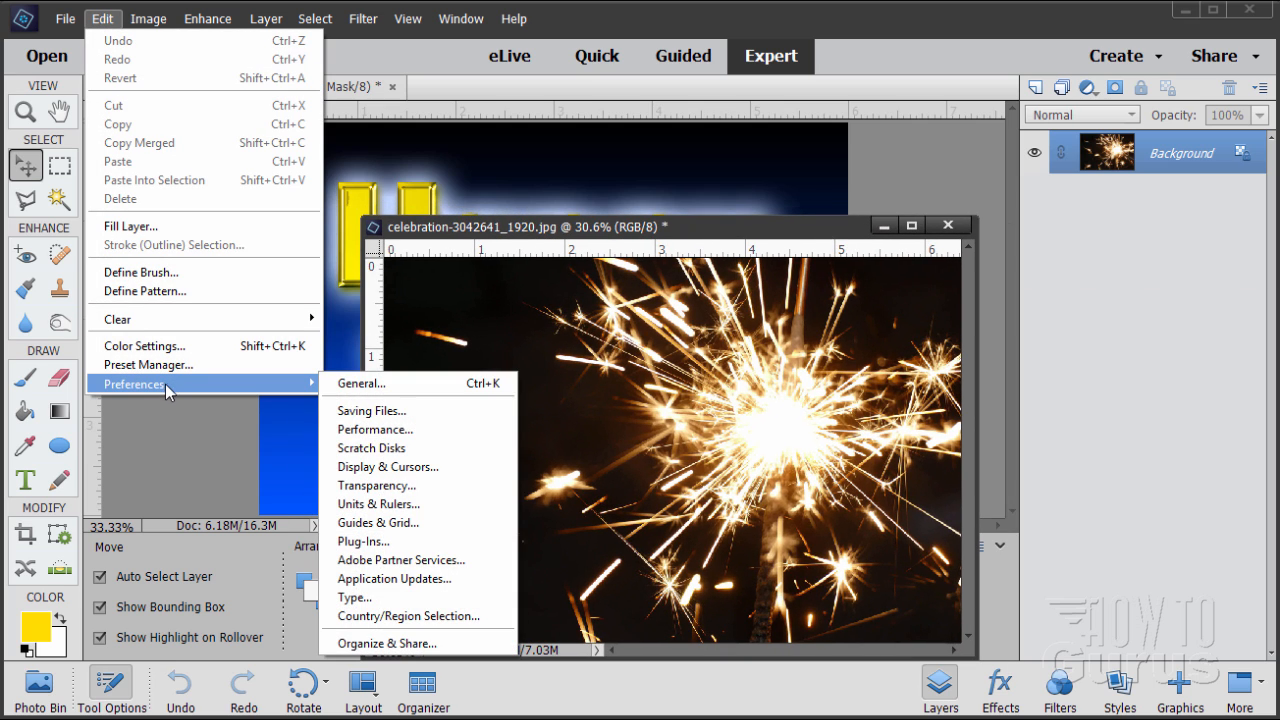
left_click(345, 387)
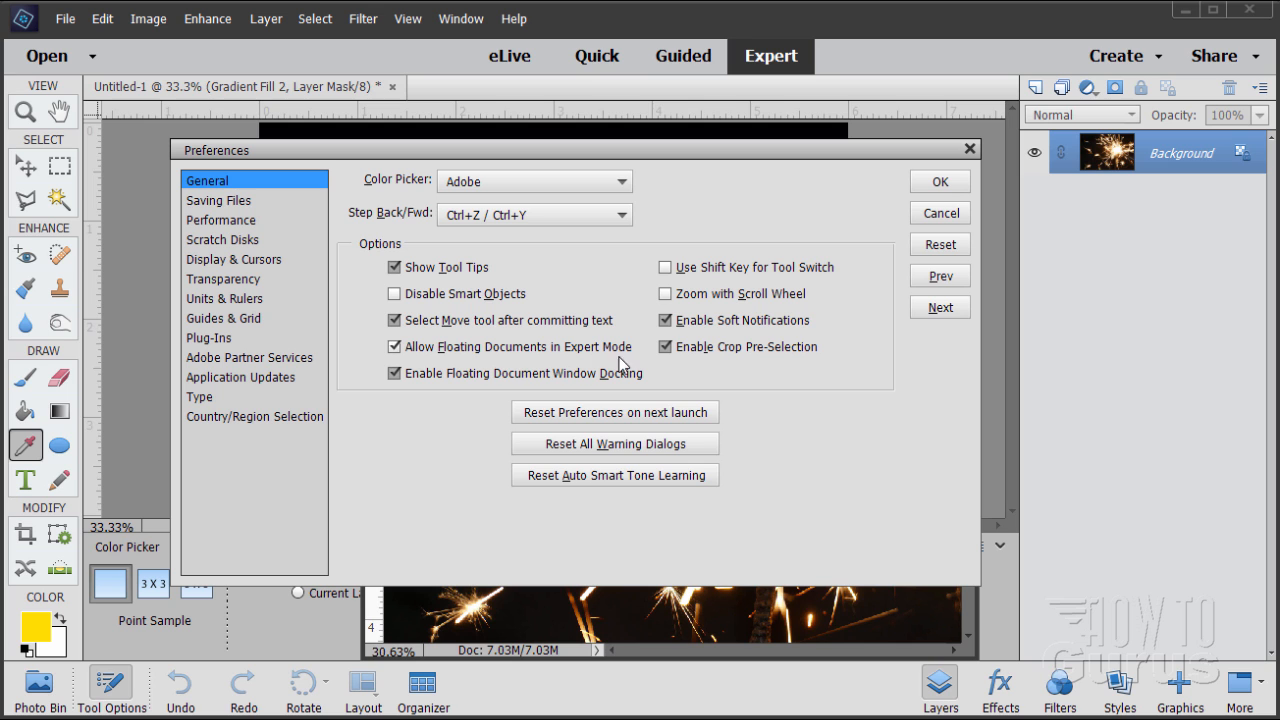
left_click(955, 182)
Copy the sparkler photo into the Happy 2018! document above the gradient, close the photo, and snap the copy to the canvas's top and right edges
left_click_drag(730, 229, 922, 265)
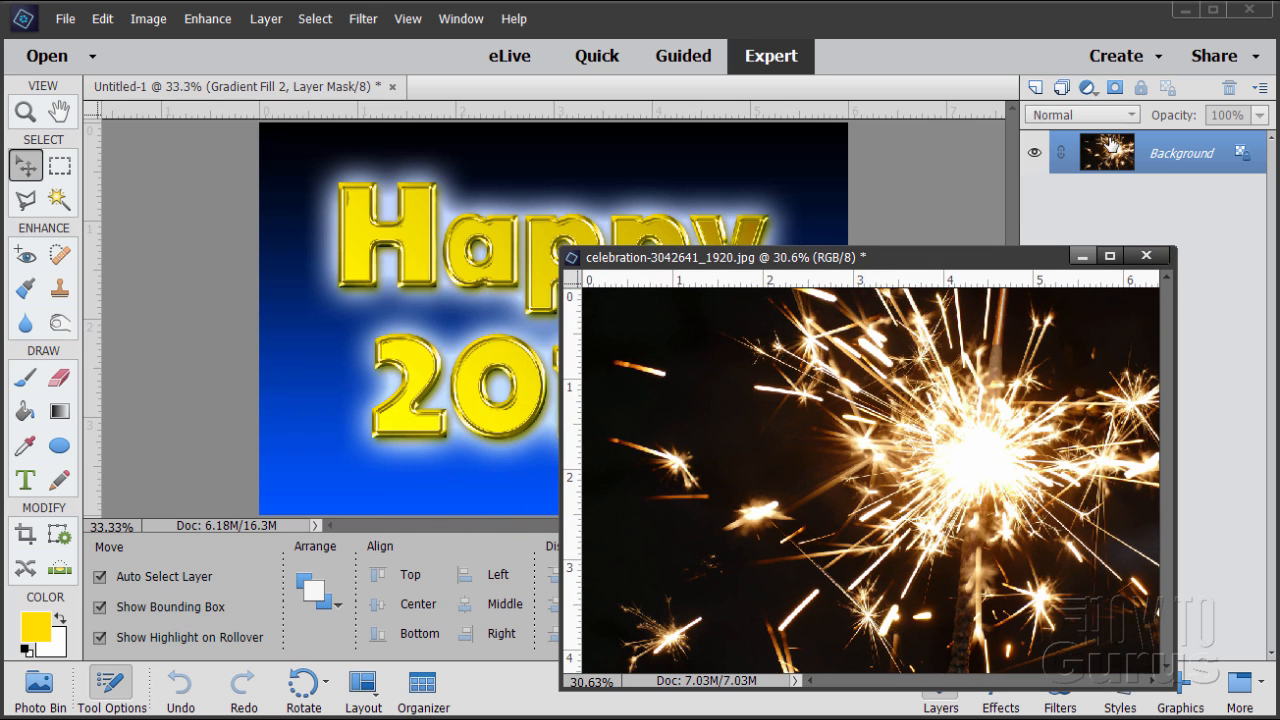
left_click_drag(1104, 160, 686, 210)
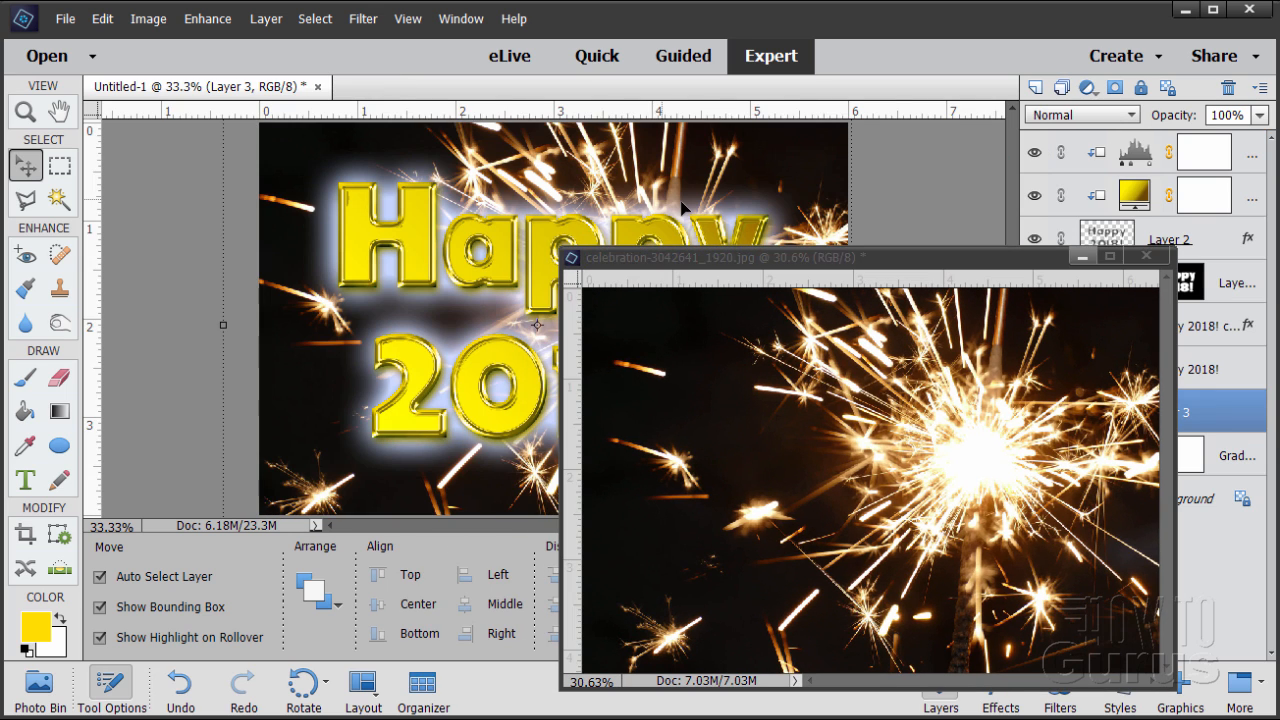
left_click(1145, 257)
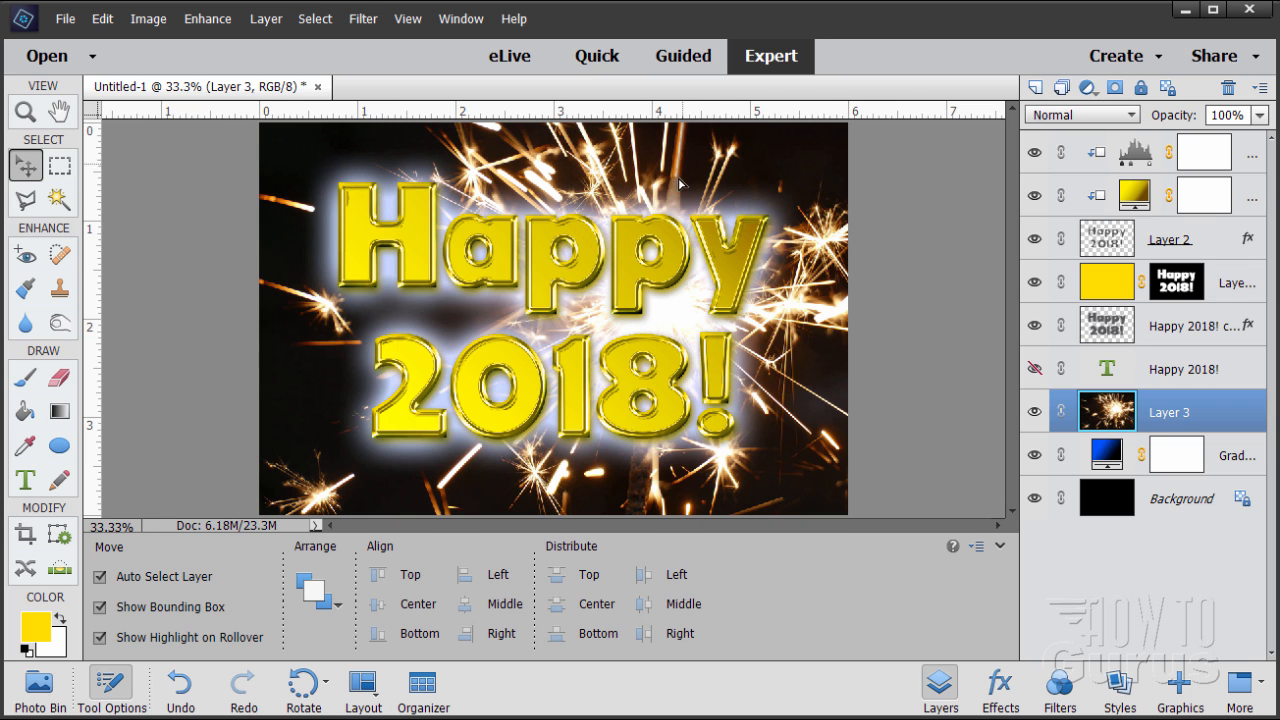
mouse_move(678, 178)
left_mouse_down()
mouse_move(596, 222)
mouse_move(611, 192)
mouse_move(638, 181)
mouse_move(642, 198)
mouse_move(690, 176)
left_mouse_up()
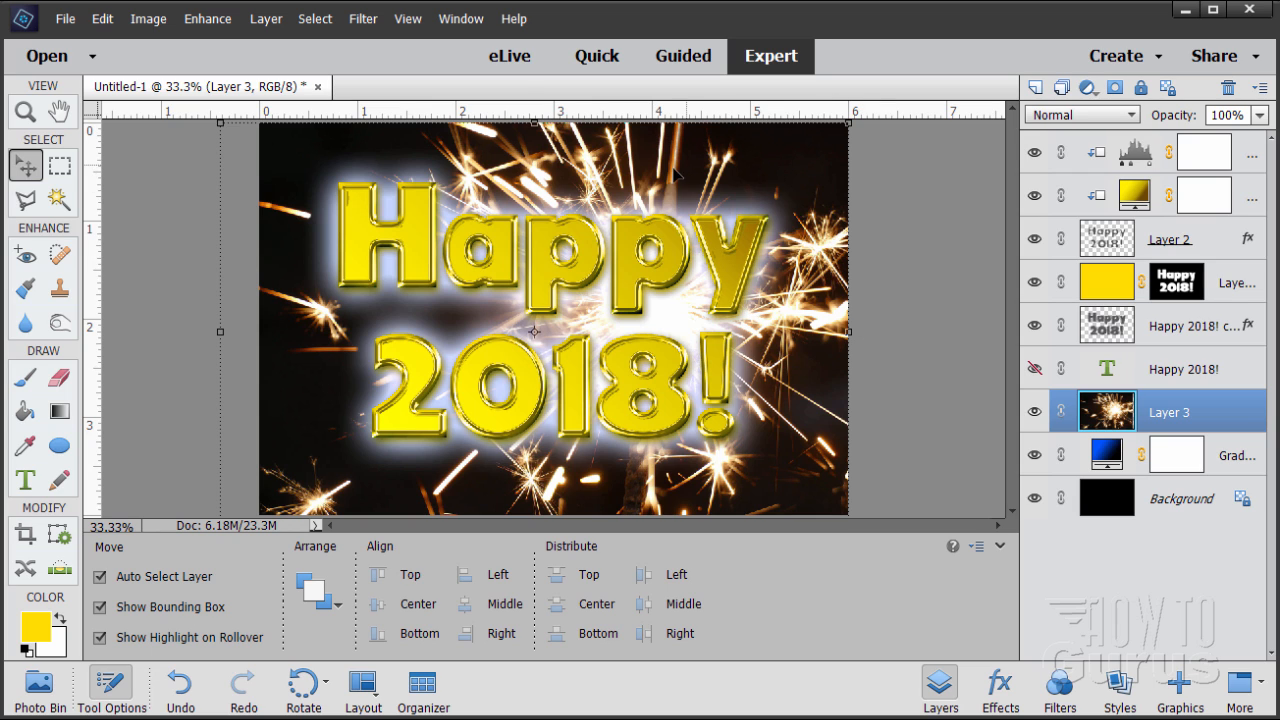
Review which Snap To options are enabled, including Document Bounds
left_click(408, 19)
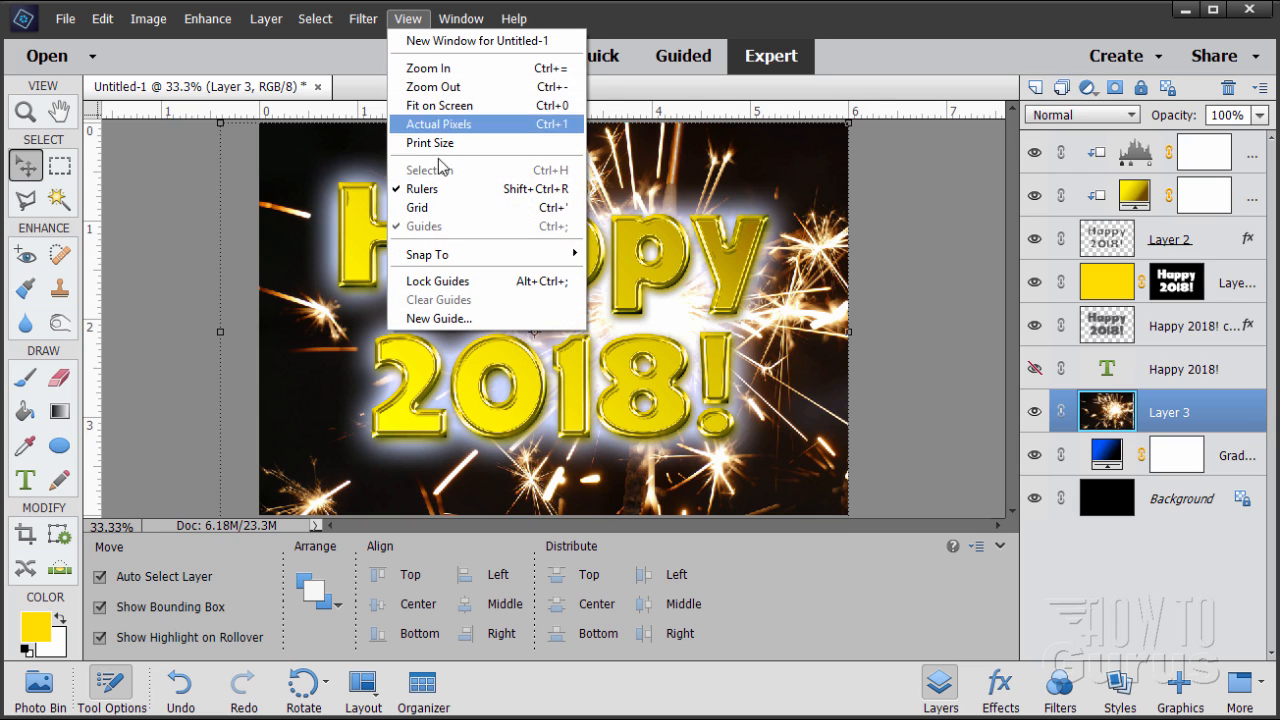
mouse_move(444, 257)
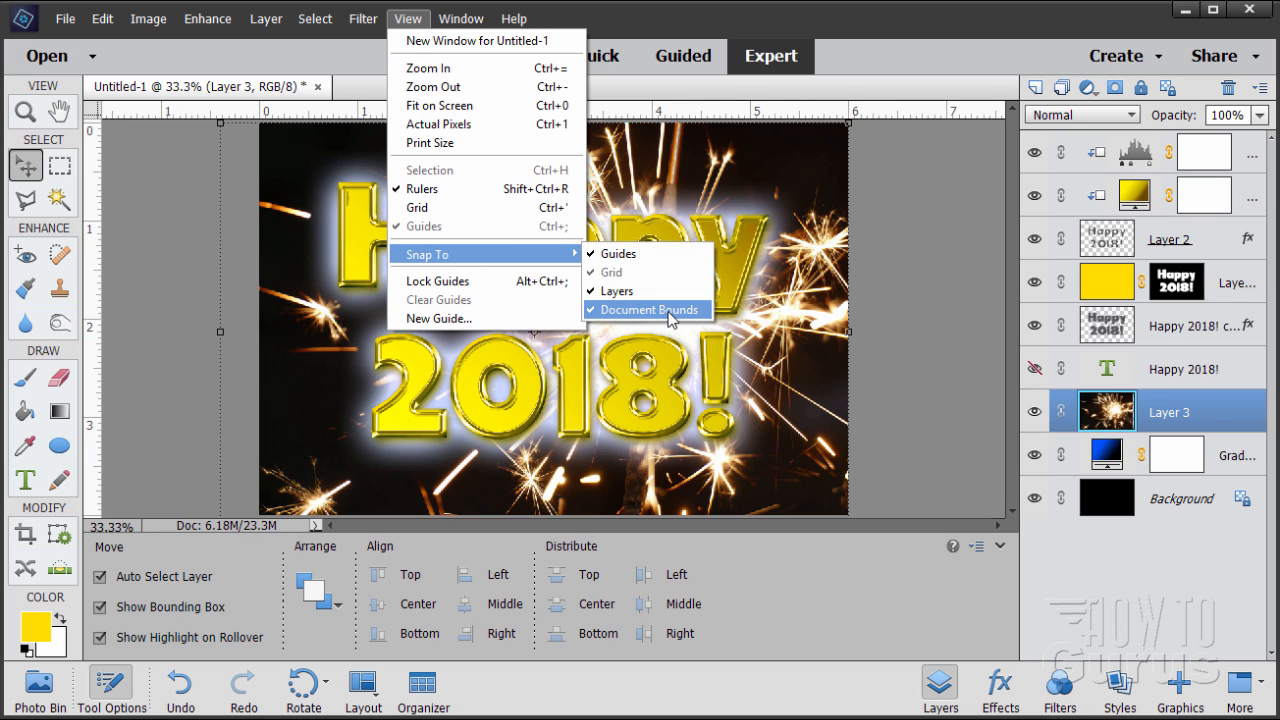
left_click(888, 261)
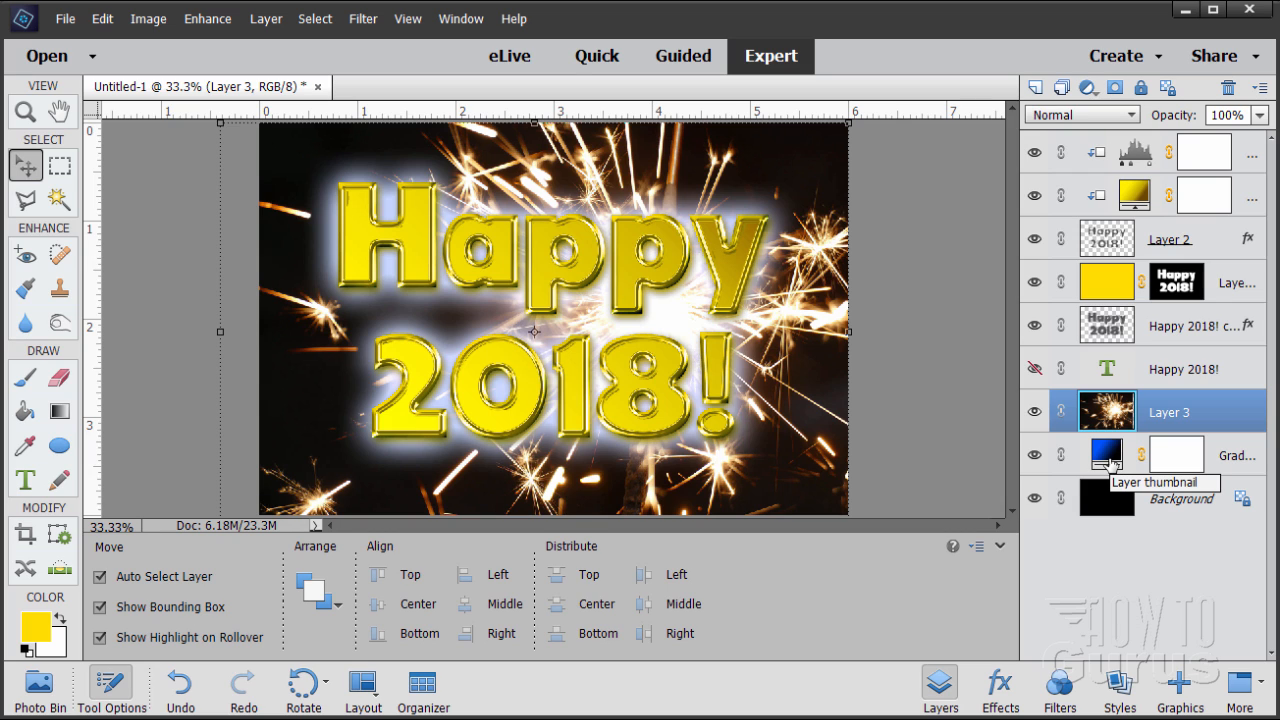
Try the Linear Dodge (Add) blend mode on the sparkler layer and return it to Normal
left_click(1072, 118)
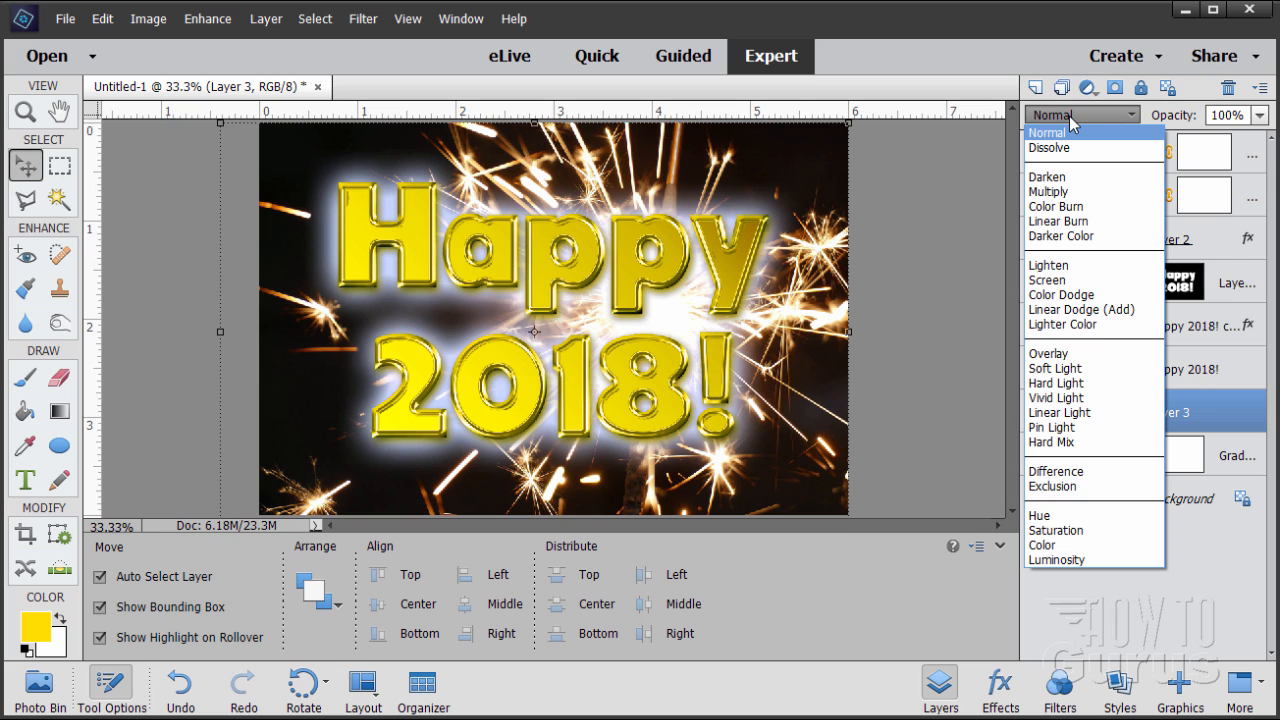
left_click(1049, 310)
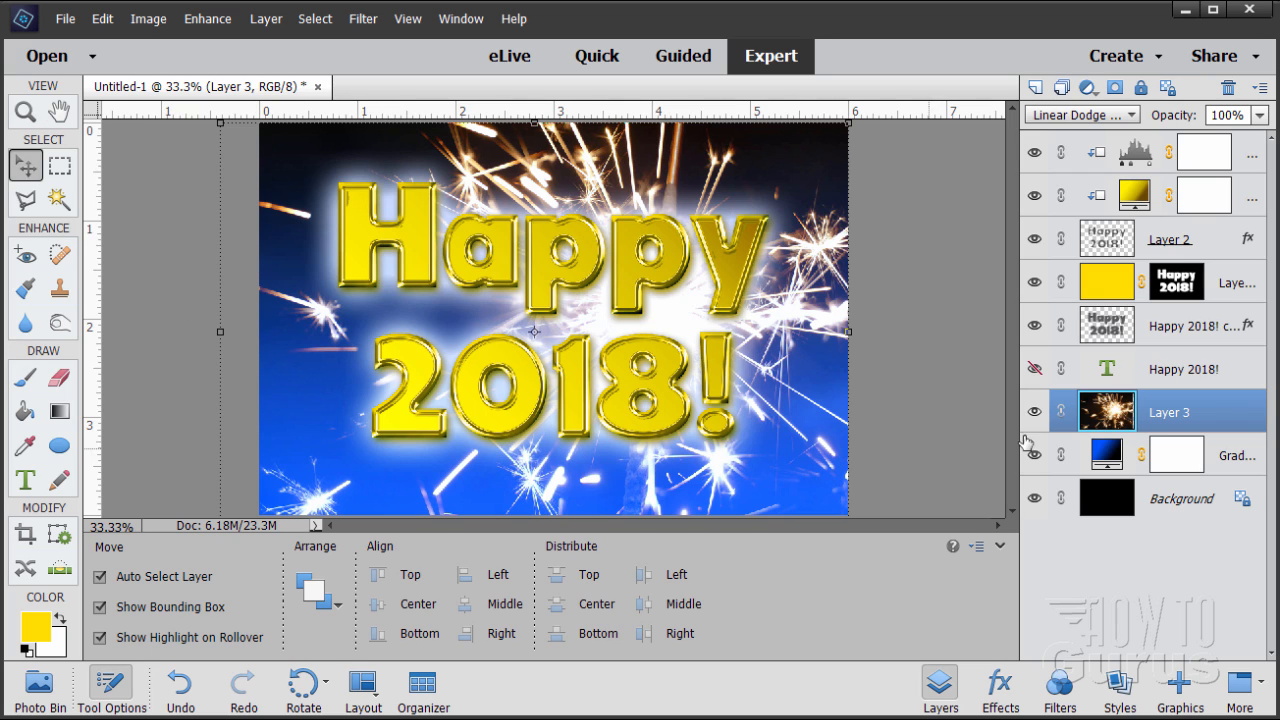
left_click(1083, 118)
left_click(1062, 132)
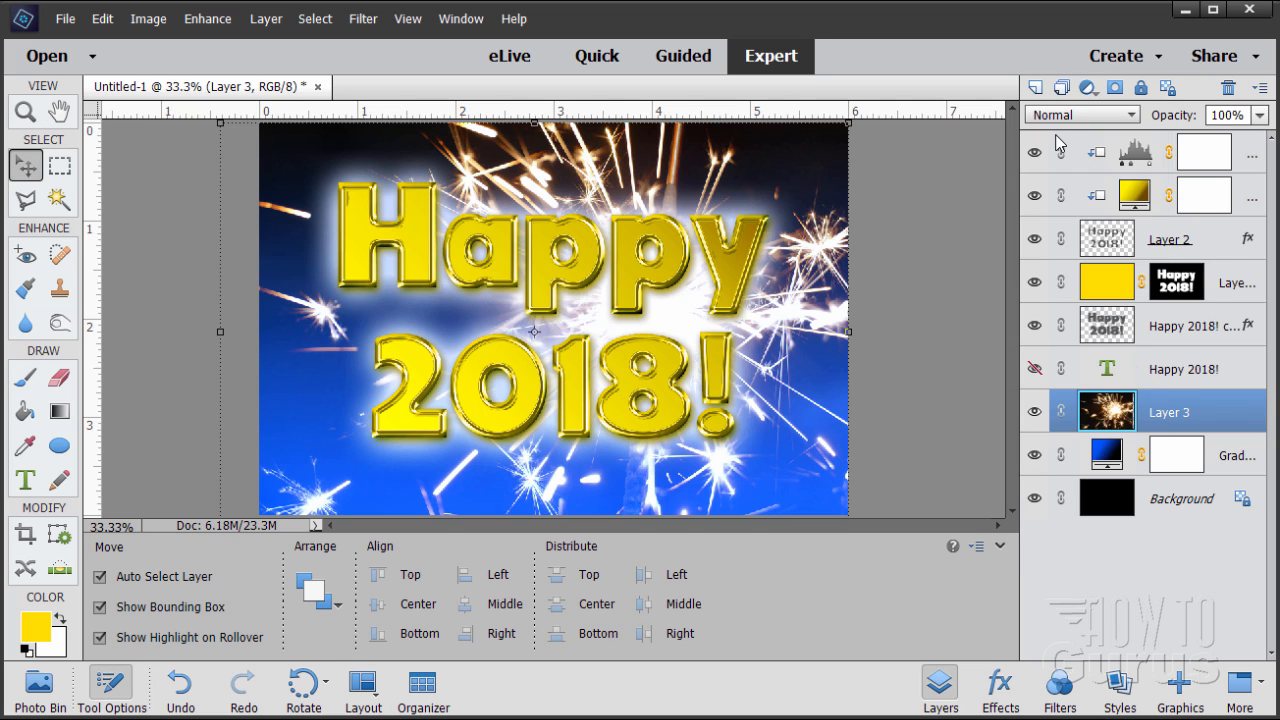
Cover the lower part of the sparkler's stick beneath the 8 with cloned dark background from beside it, using the Clone Stamp
left_click(25, 111)
left_click(636, 501)
left_click(636, 501)
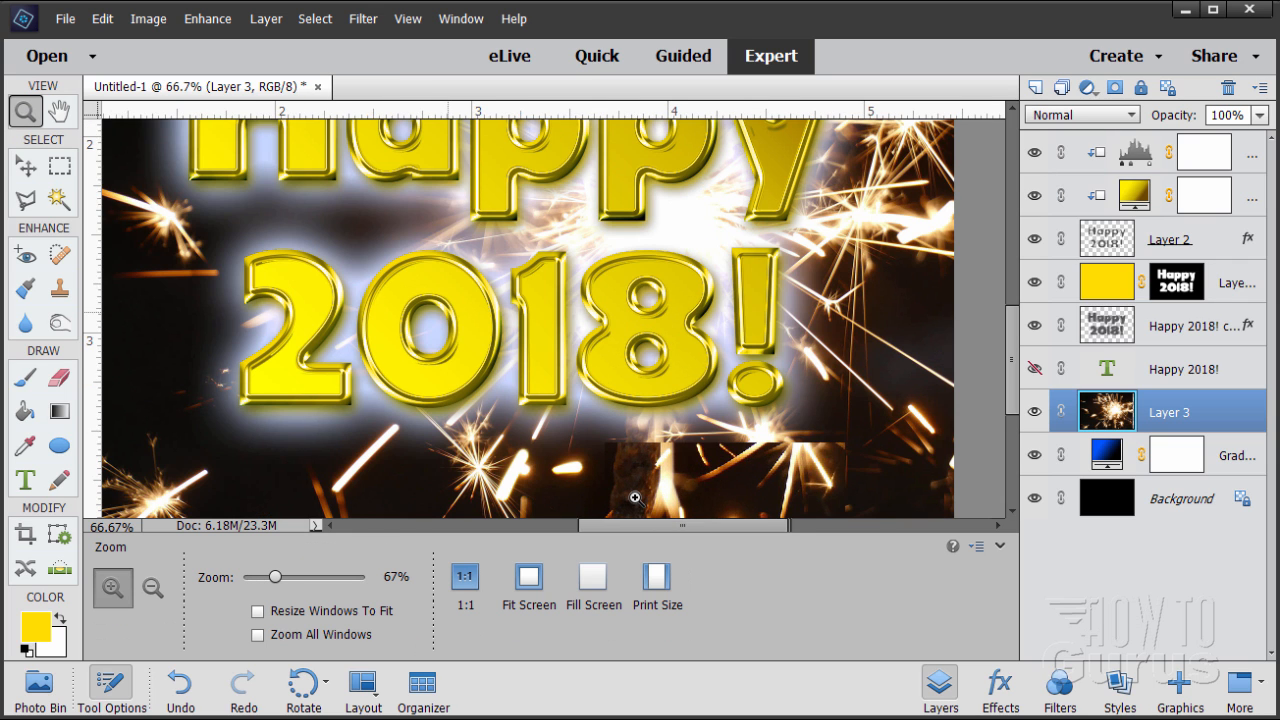
left_click(636, 499)
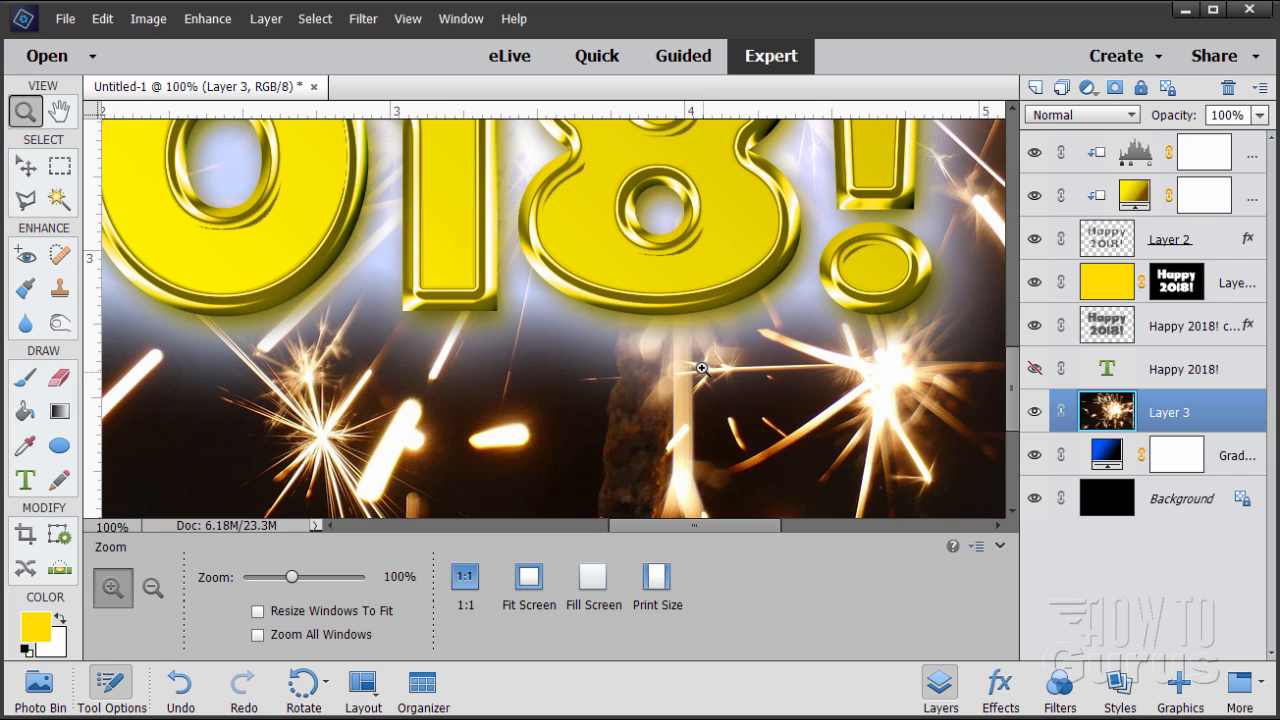
scroll(704, 369, "down", 3)
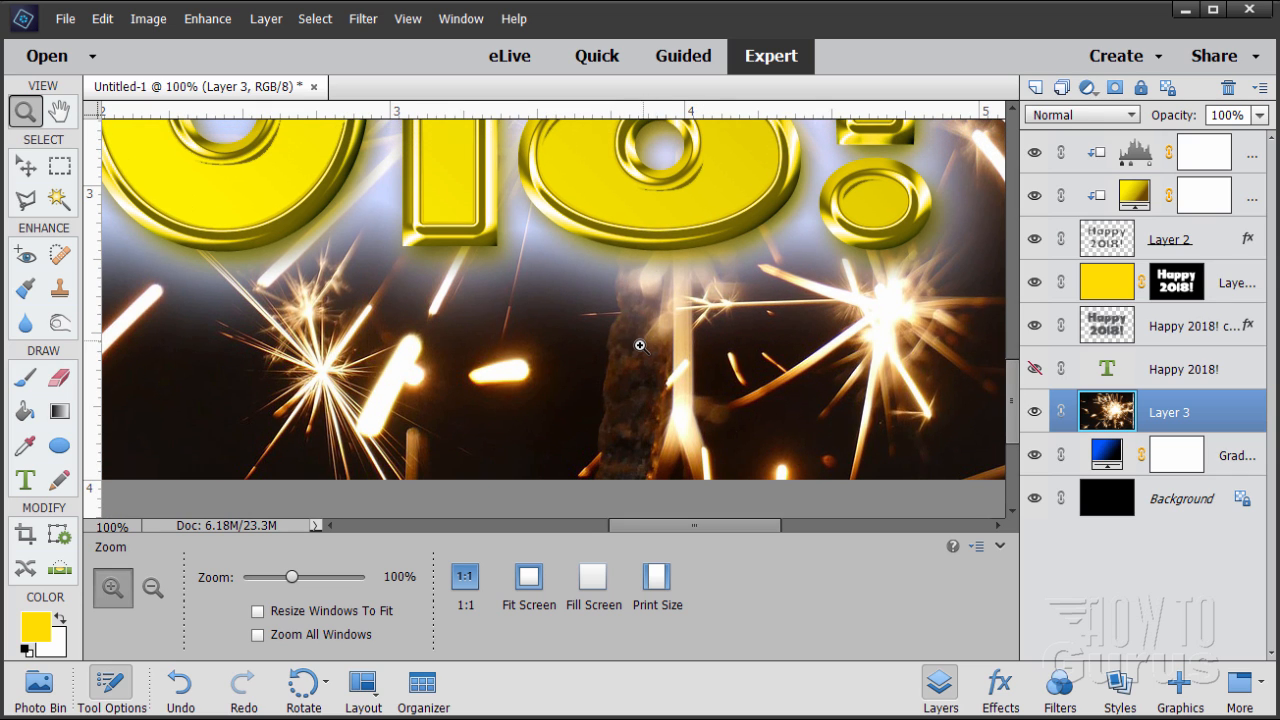
left_click(24, 168)
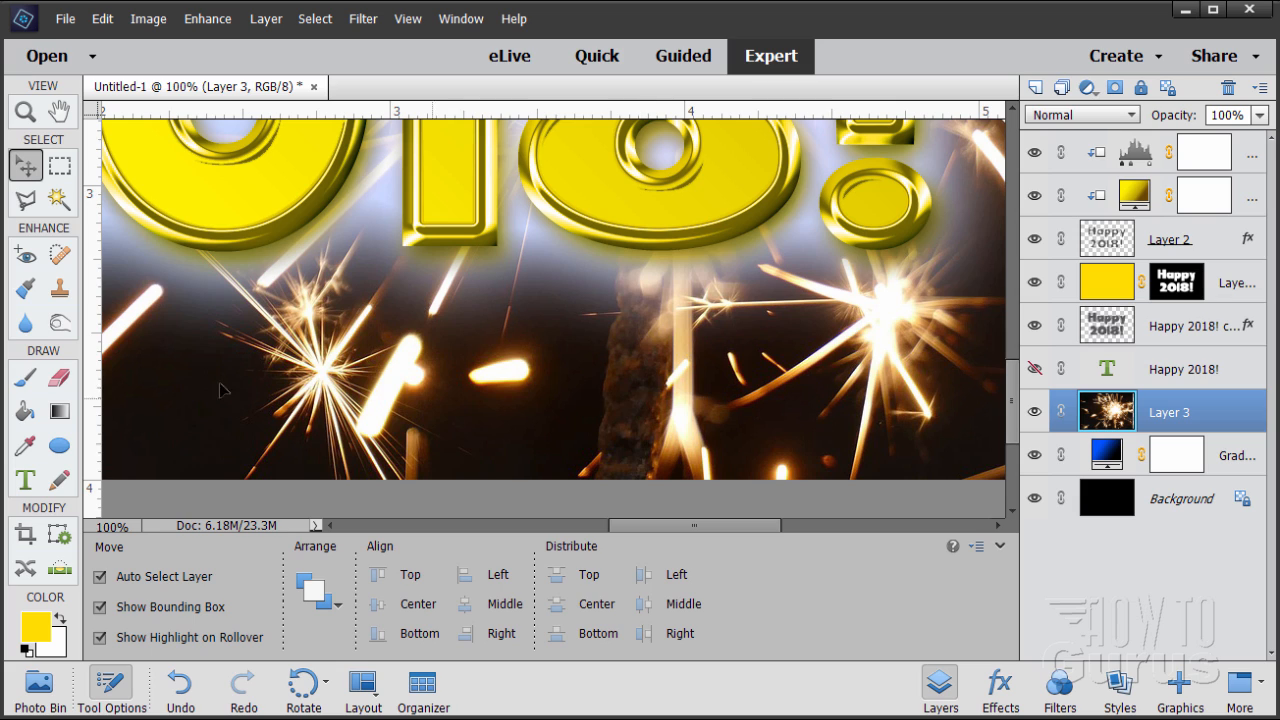
left_click(60, 290)
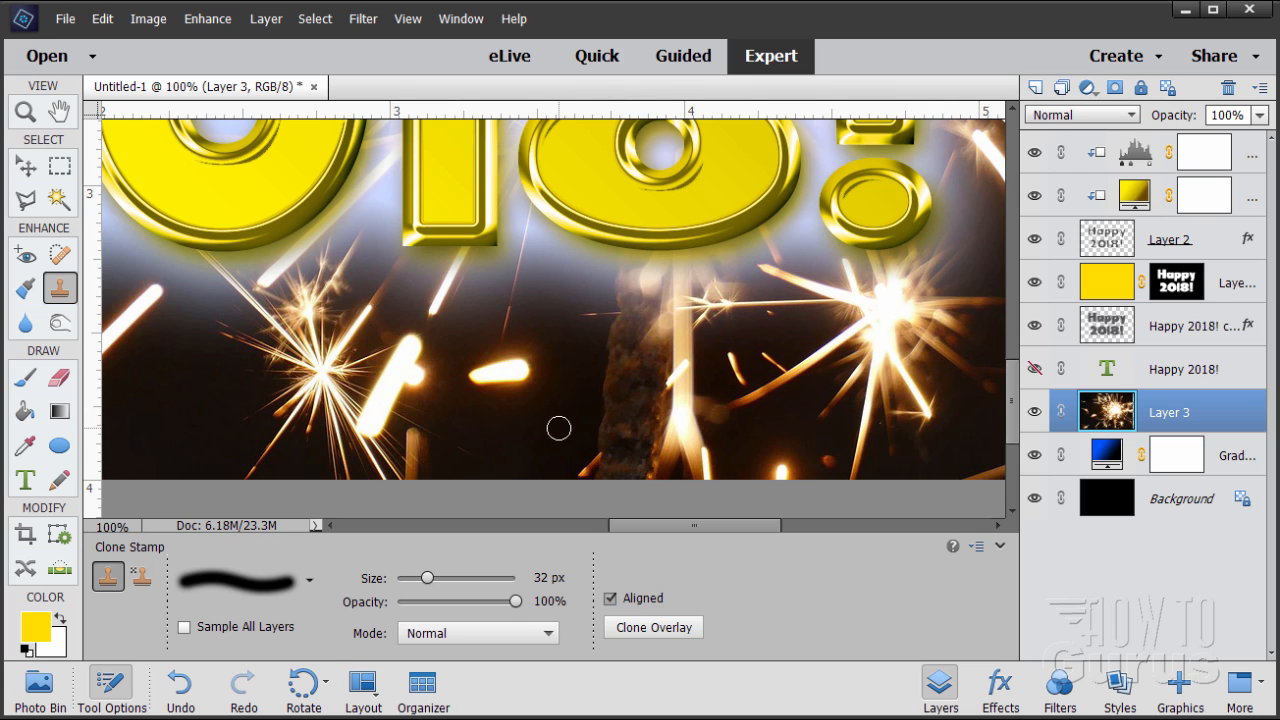
key("alt")
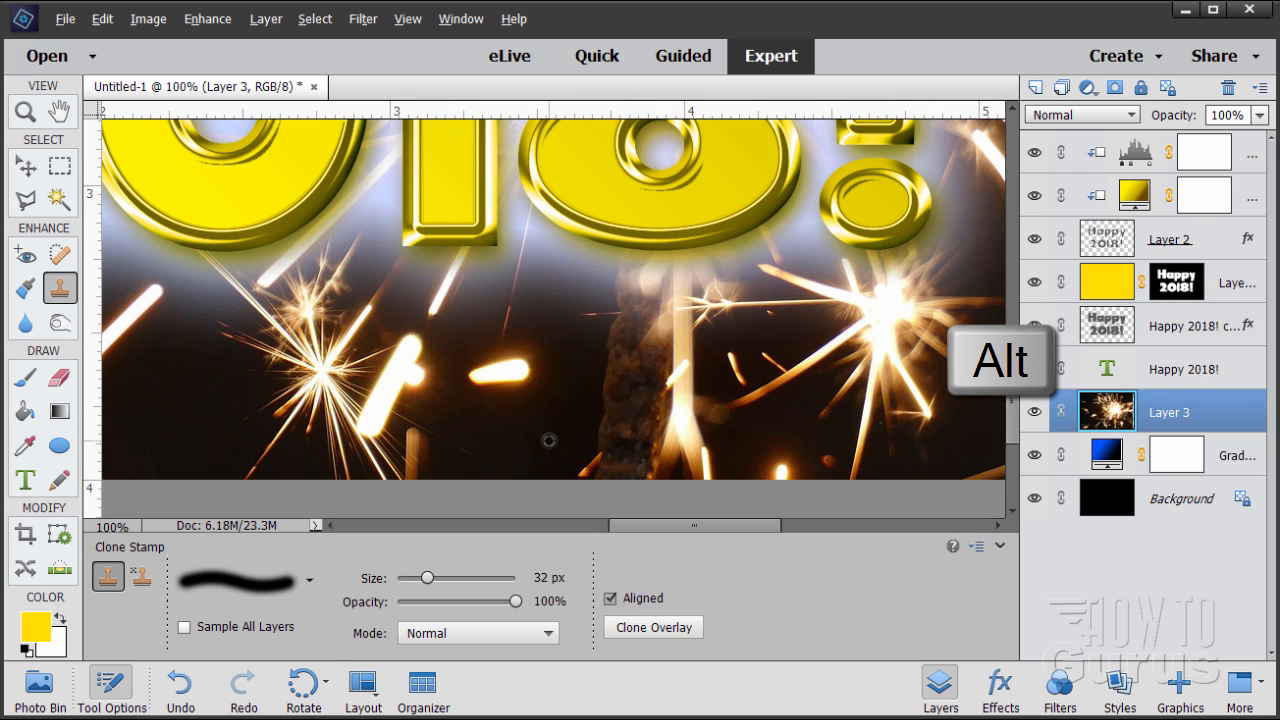
left_click(548, 440, "alt")
mouse_move(611, 435)
left_mouse_down()
mouse_move(610, 472)
mouse_move(626, 464)
mouse_move(632, 428)
mouse_move(610, 416)
mouse_move(623, 389)
mouse_move(620, 348)
left_mouse_up()
left_click(526, 443, "alt")
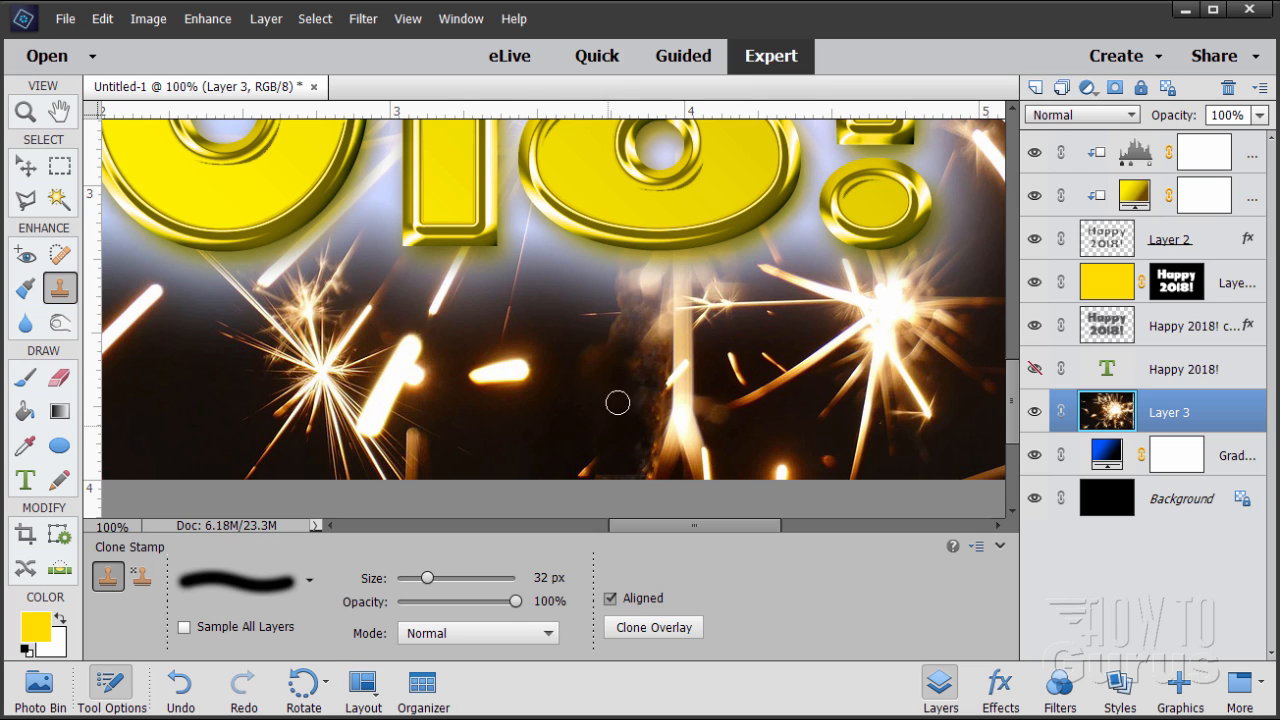
mouse_move(617, 400)
left_mouse_down()
mouse_move(603, 354)
mouse_move(617, 344)
left_mouse_up()
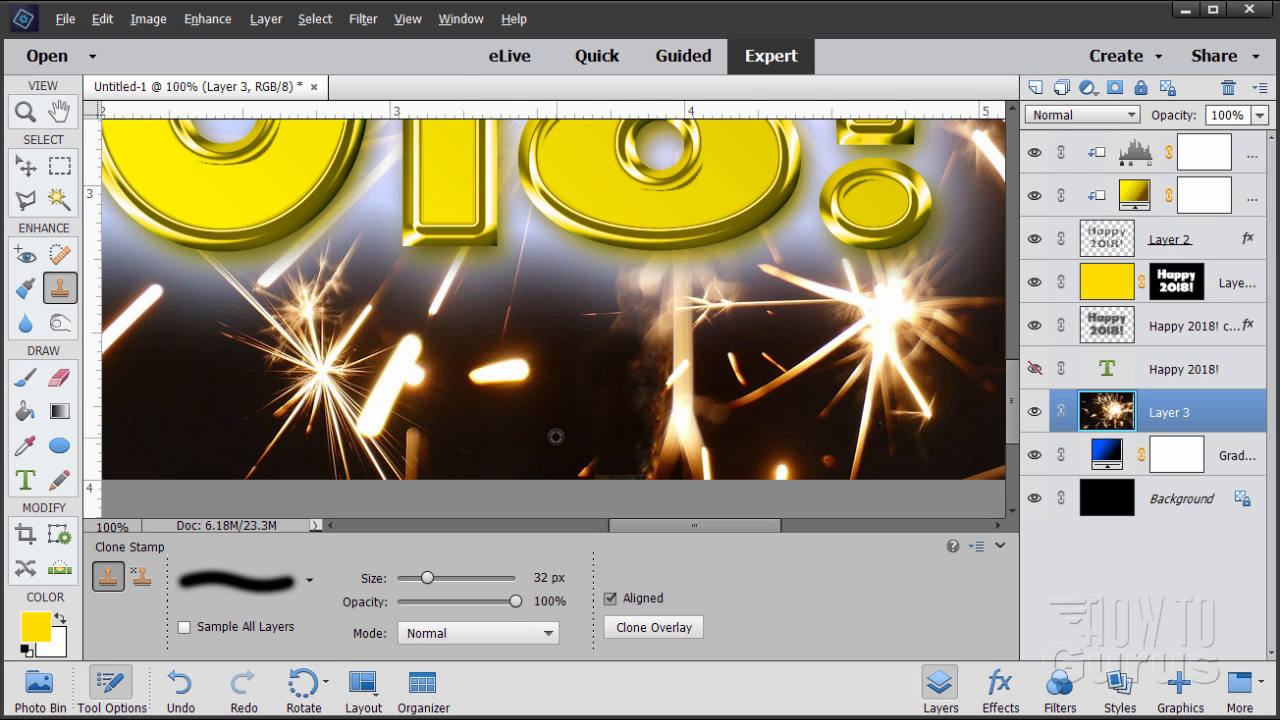
left_click(556, 437, "alt")
left_click_drag(649, 410, 655, 367)
left_click(553, 423, "alt")
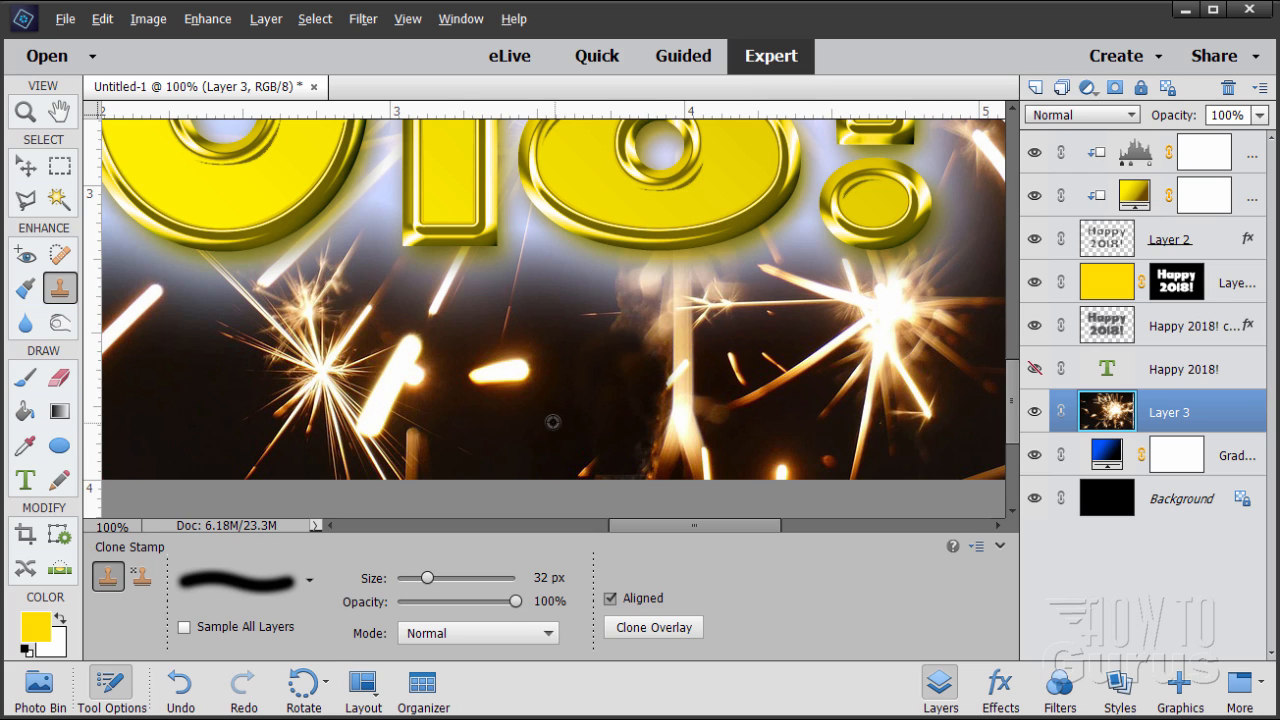
mouse_move(654, 415)
left_mouse_down()
mouse_move(640, 457)
mouse_move(649, 448)
left_mouse_up()
left_click(574, 432, "alt")
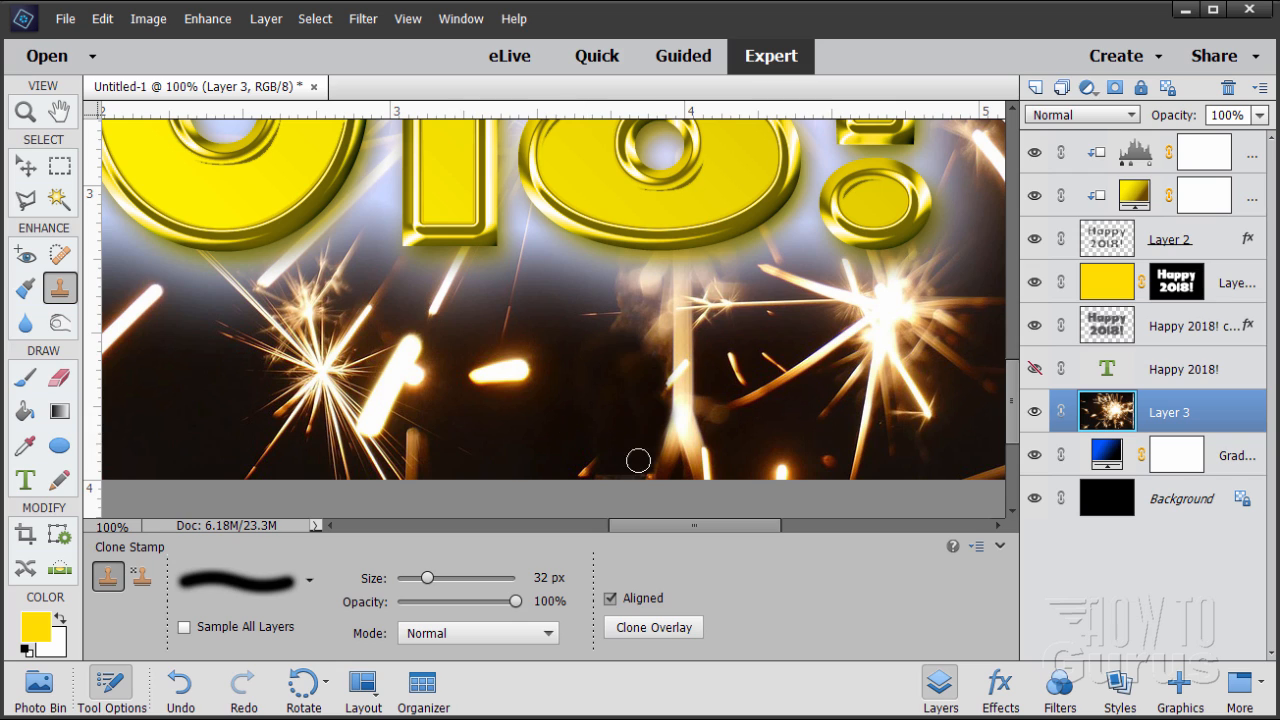
Undo a stray clone dab and cover the upper part of the stick and its leftover smudges with cloned dark background
left_click(680, 374)
key("ctrl+z")
left_click(579, 404, "alt")
mouse_move(624, 333)
left_mouse_down()
mouse_move(650, 348)
mouse_move(623, 309)
mouse_move(624, 271)
left_mouse_up()
left_click(567, 402, "alt")
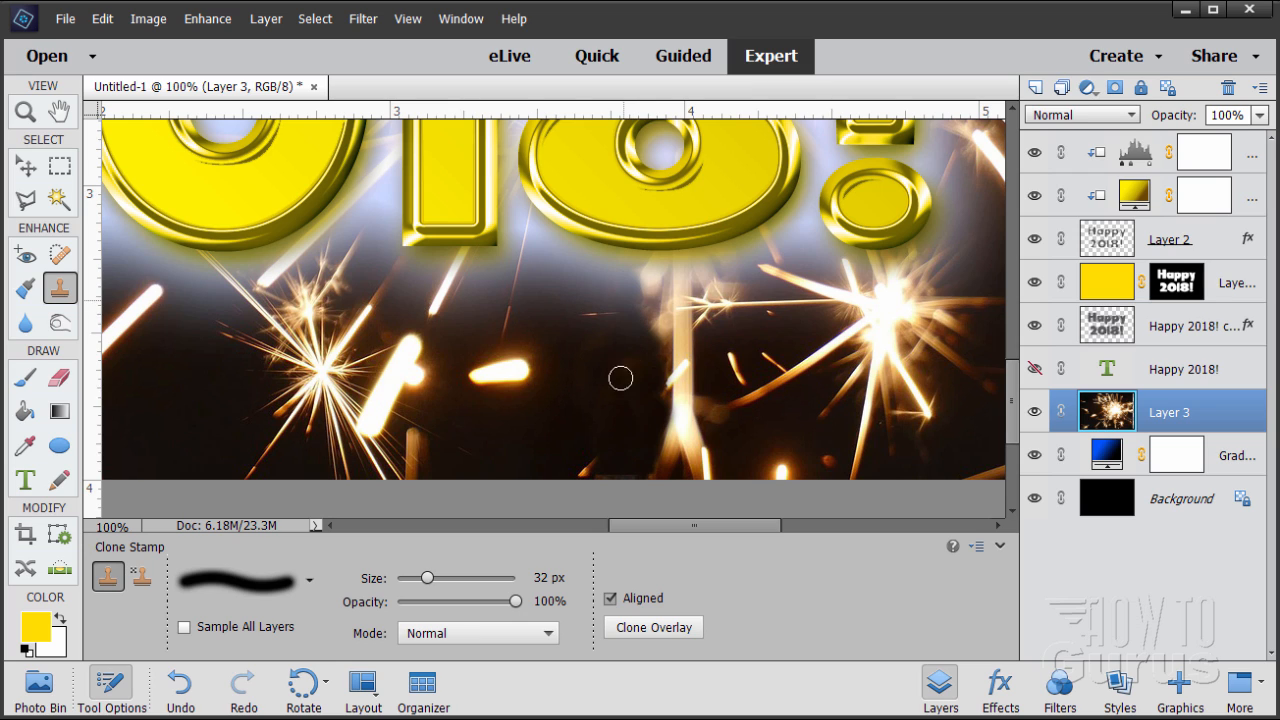
left_click(557, 425, "alt")
left_click_drag(642, 324, 650, 312)
left_click(606, 417, "alt")
mouse_move(587, 360)
left_mouse_down()
mouse_move(615, 333)
mouse_move(620, 405)
mouse_move(675, 348)
mouse_move(650, 281)
mouse_move(657, 340)
left_mouse_up()
left_click(648, 400, "alt")
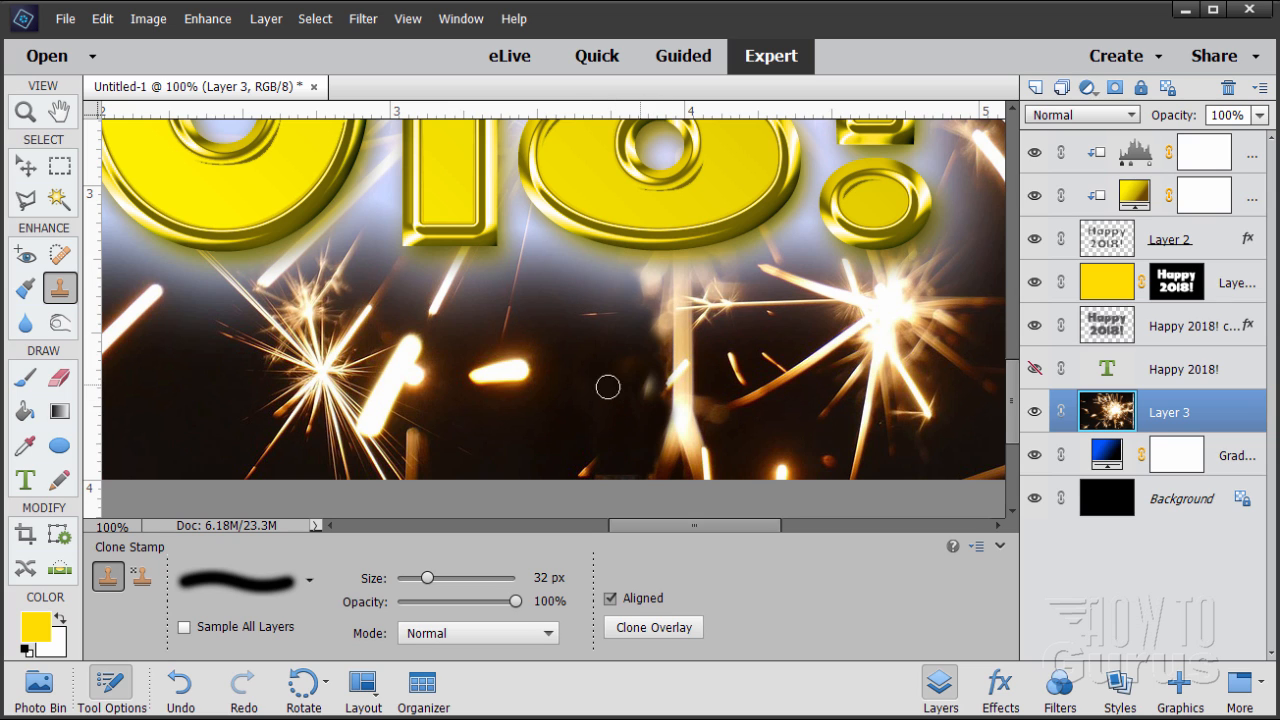
Fit the whole image in view and set the retouched sparkler layer's blend mode to Linear Dodge (Add)
left_click(26, 112)
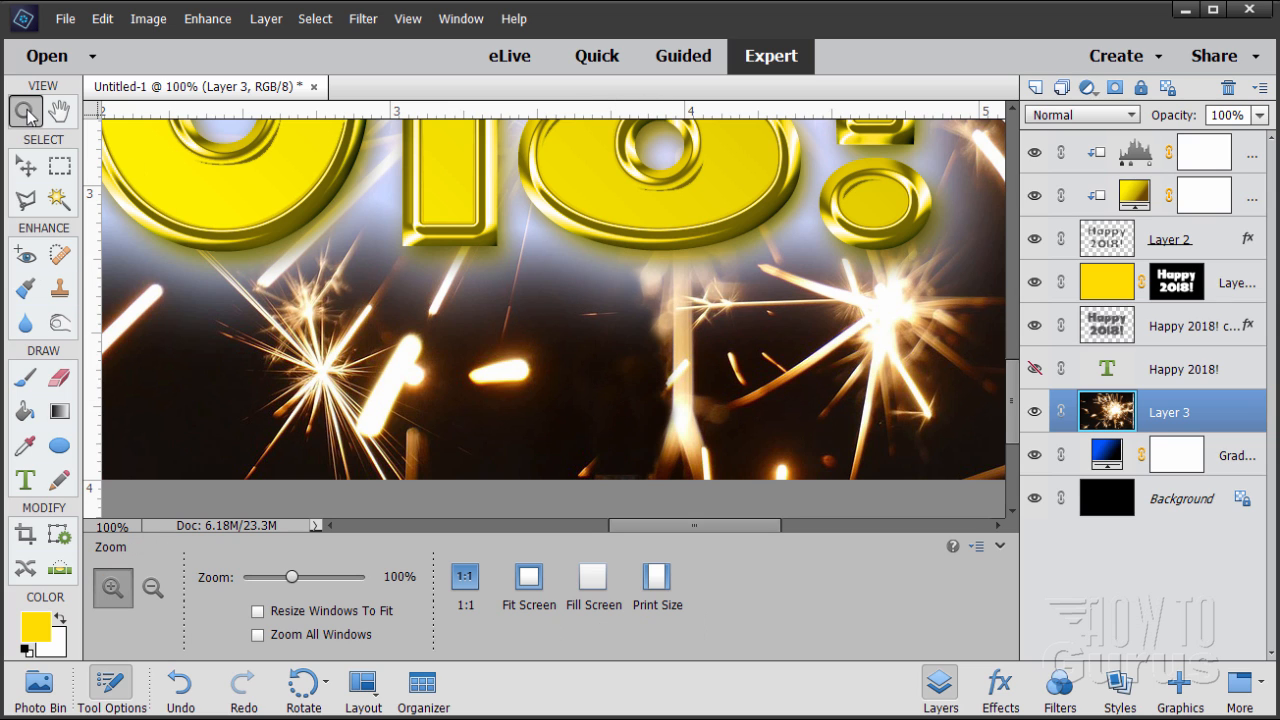
left_click(538, 577)
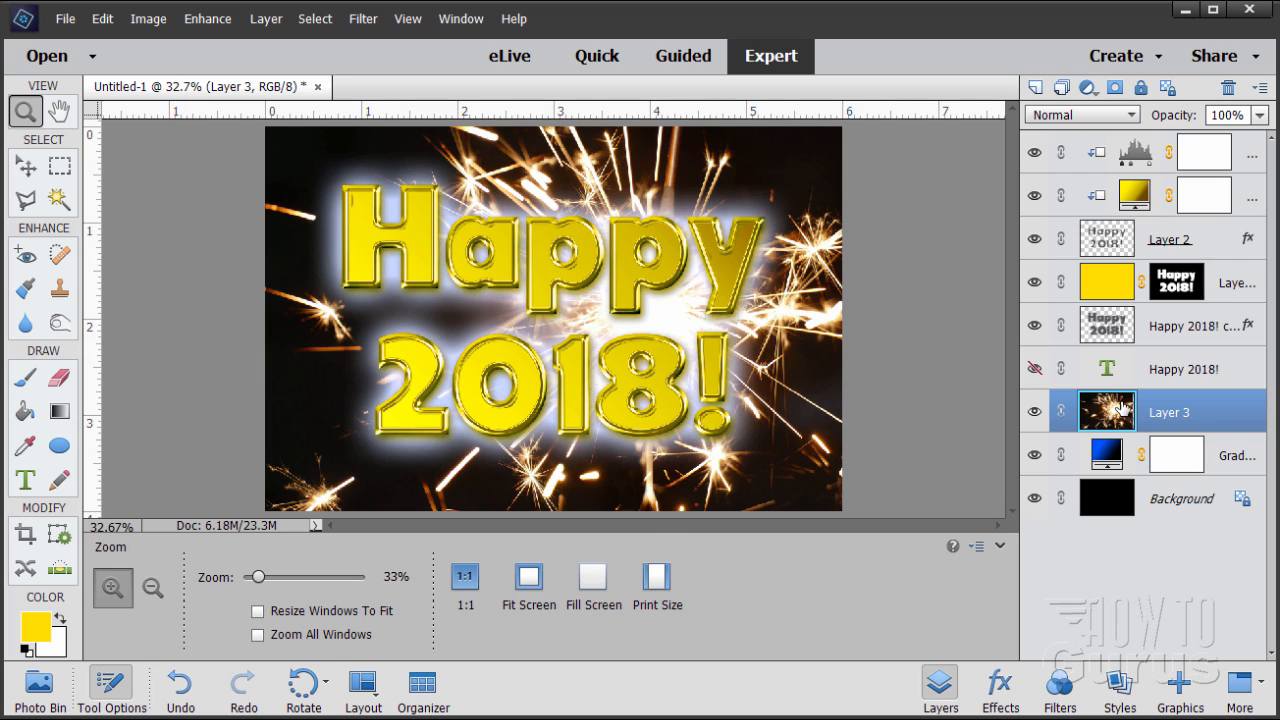
left_click(1066, 115)
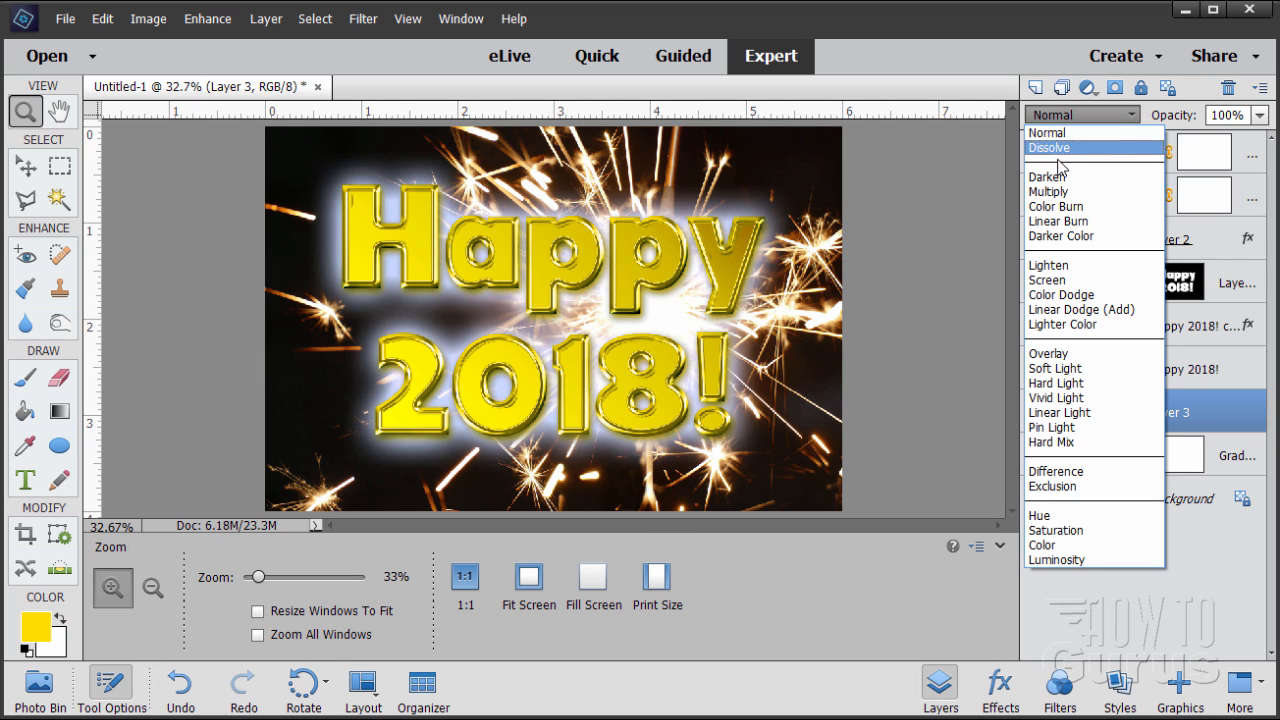
left_click(1080, 310)
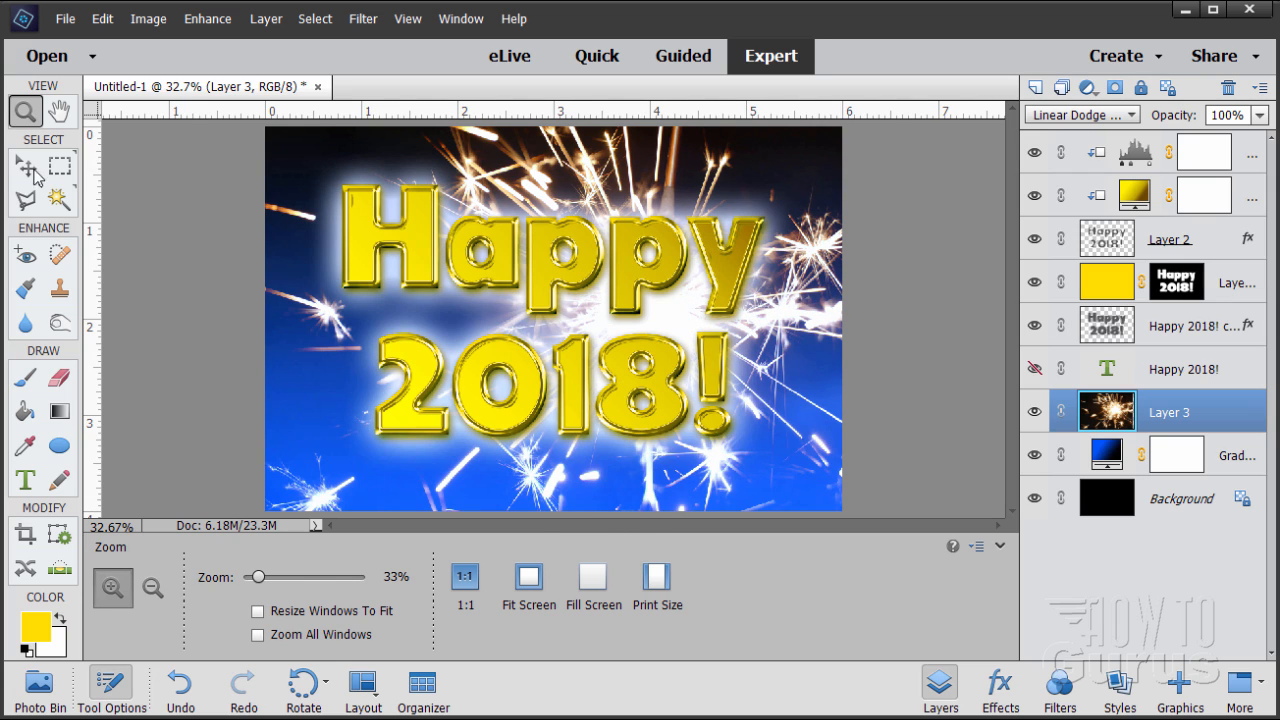
left_click(27, 167)
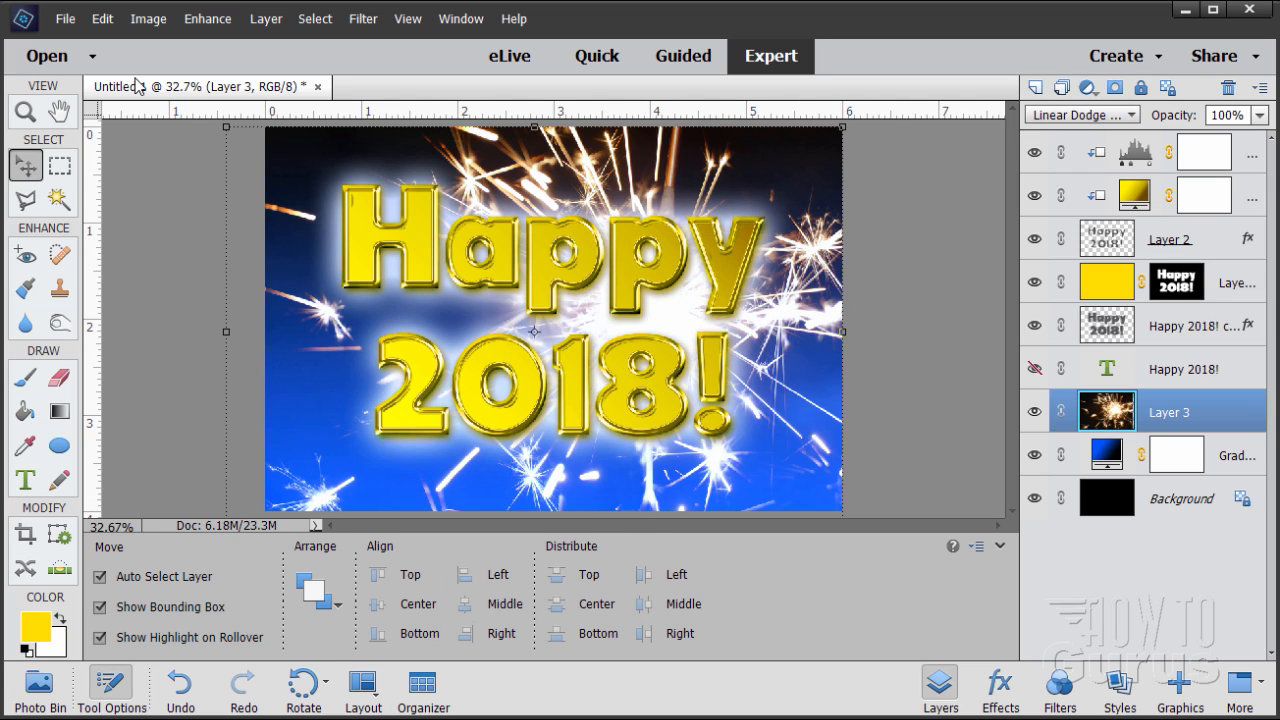
Open celebration-1466850_1920.jpg, copy it into the Happy 2018! document as a layer above the first sparkler layer, and close the photo
left_click(64, 18)
left_click(78, 59)
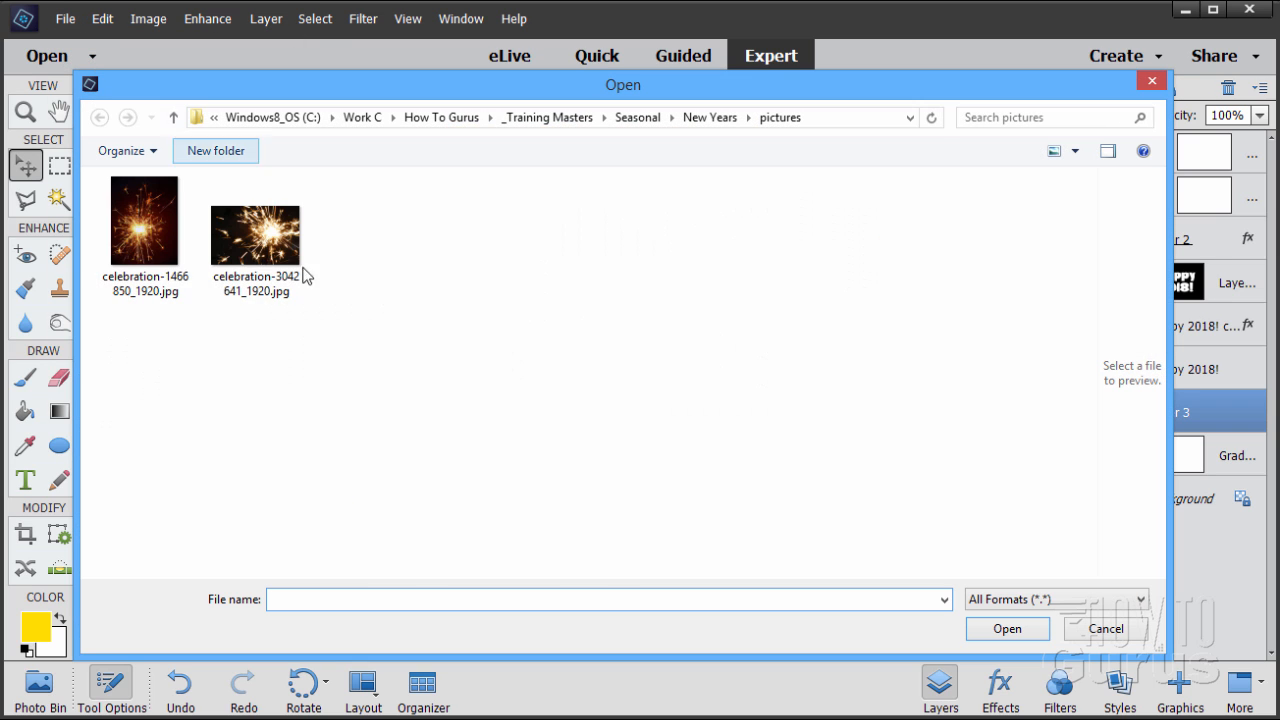
left_click(131, 215)
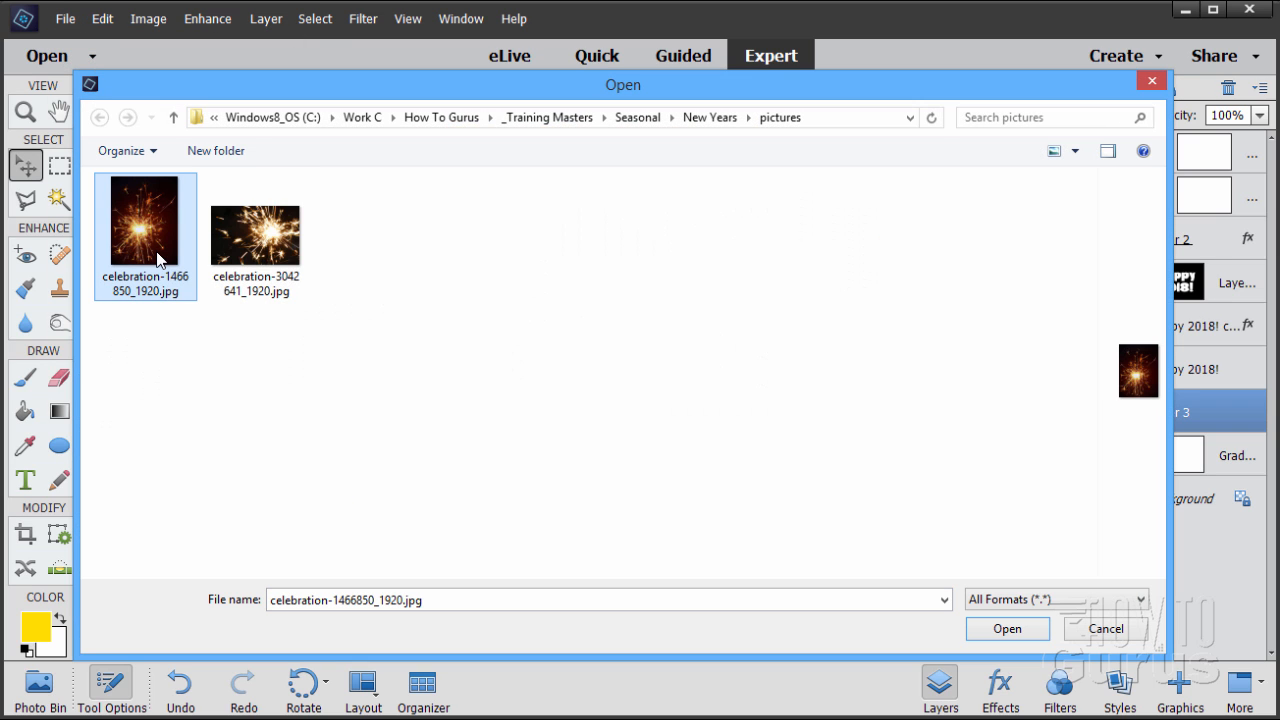
left_click(1010, 629)
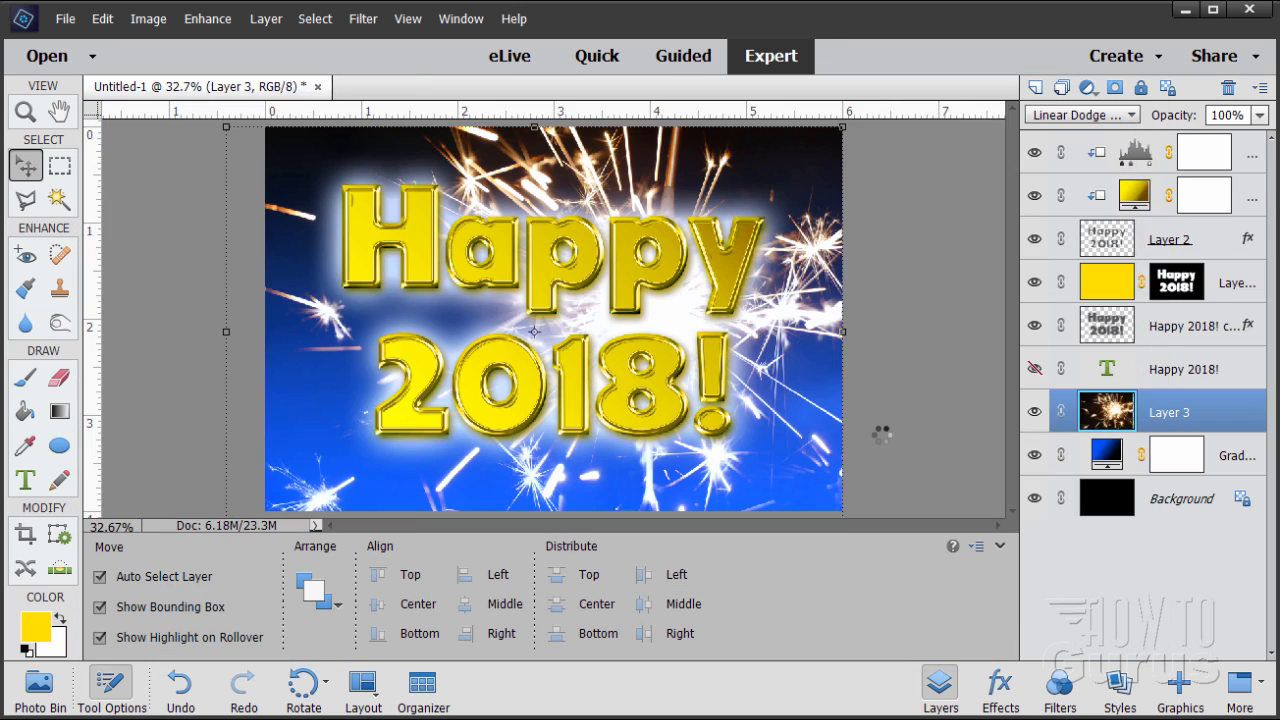
left_click_drag(254, 90, 831, 315)
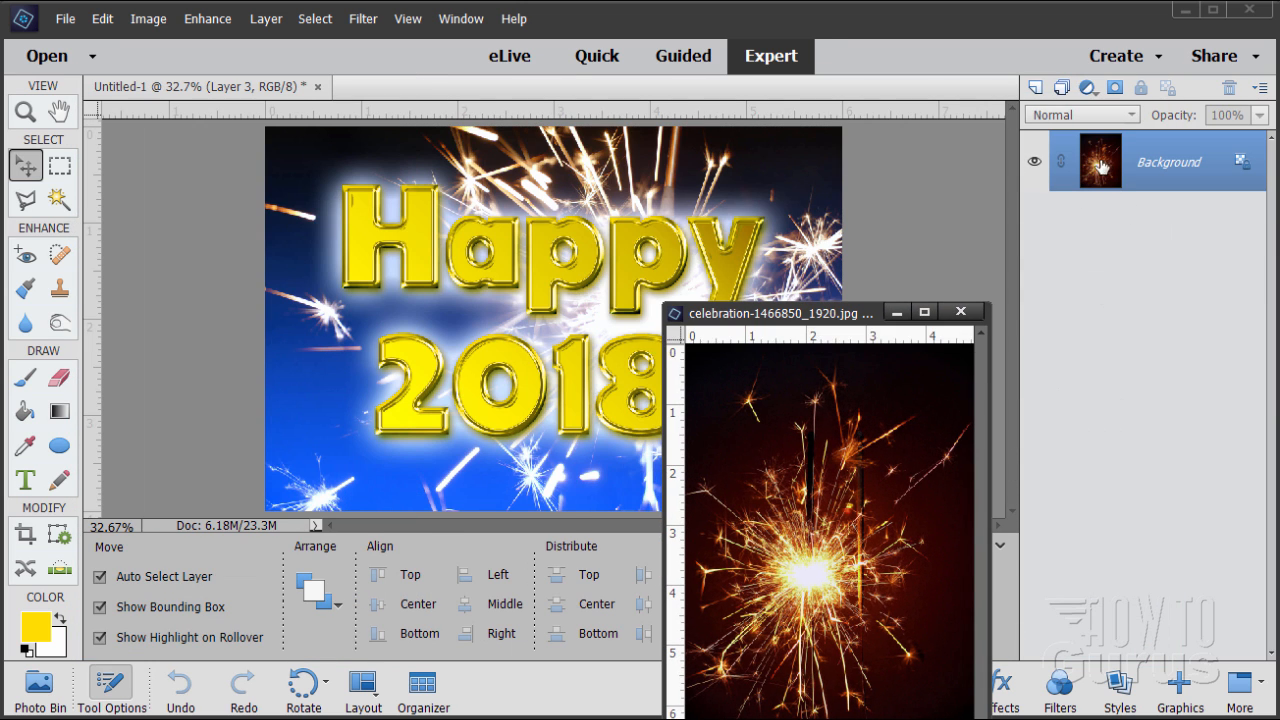
left_click_drag(1100, 165, 462, 334)
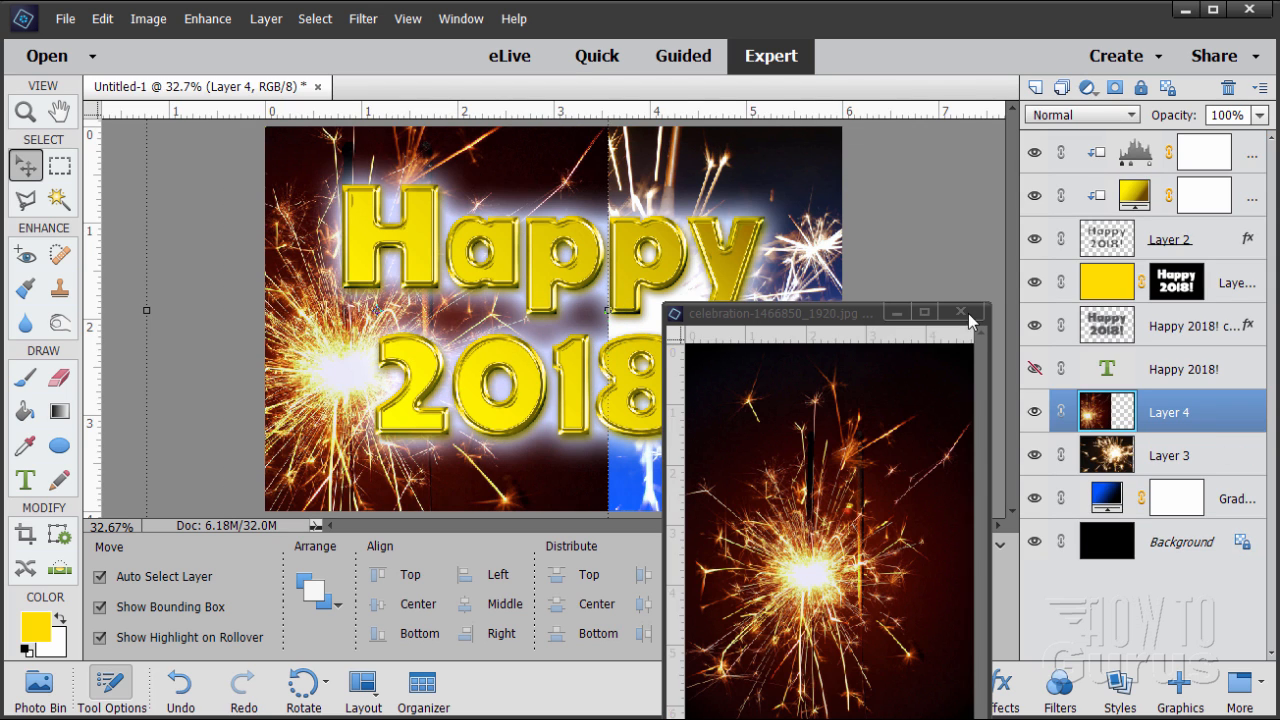
left_click(966, 312)
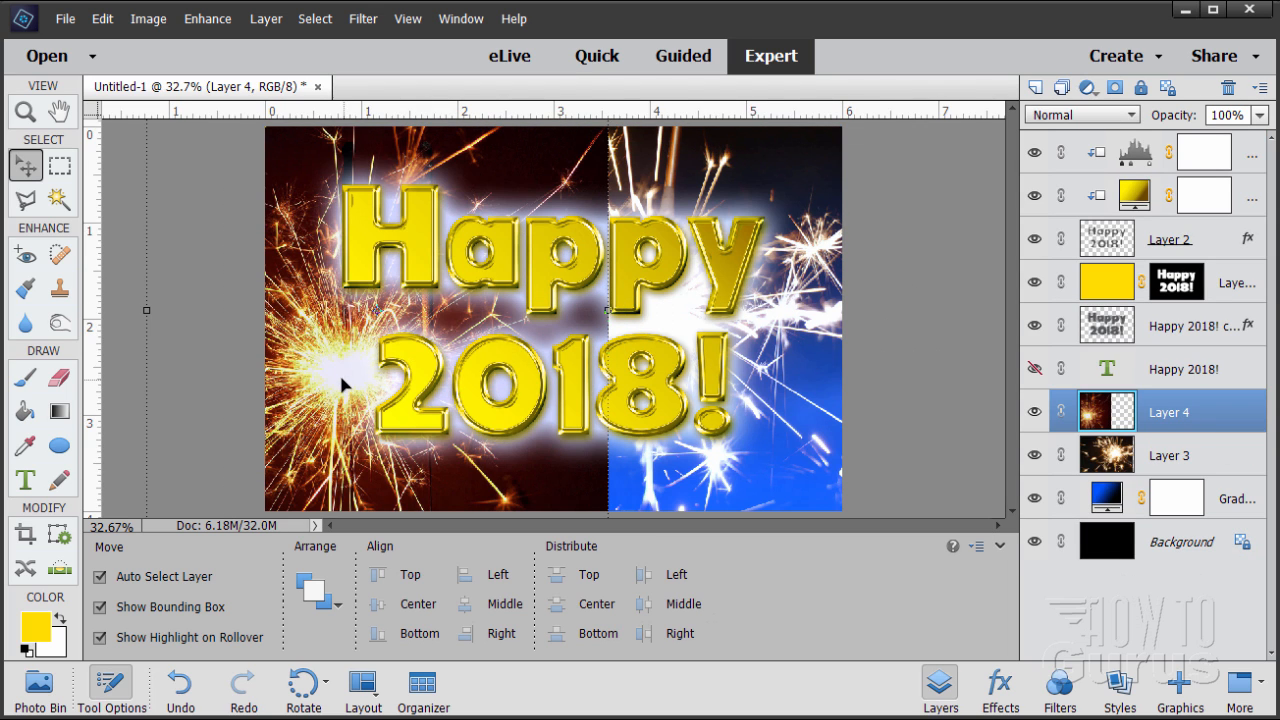
Shift the new sparkler photo so its burst sits behind the 2 of 2018!, and set its blend mode to Color Dodge
left_click_drag(341, 382, 435, 423)
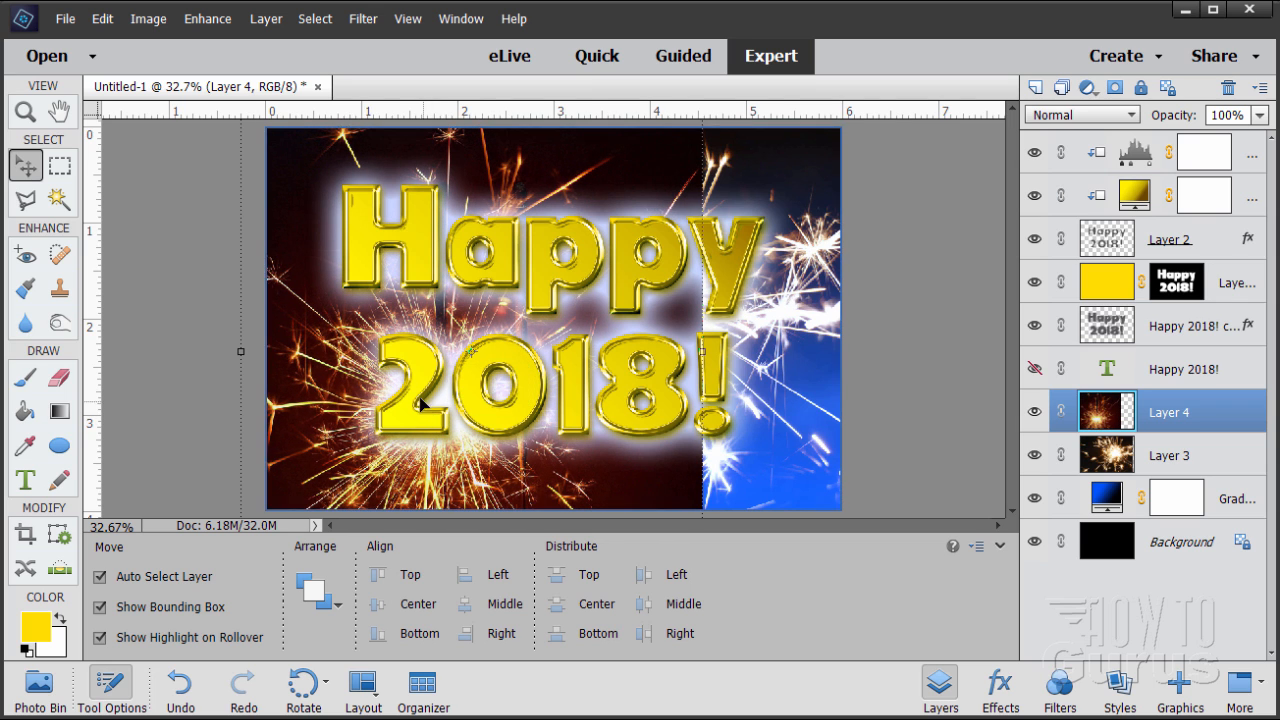
left_click_drag(439, 476, 441, 482)
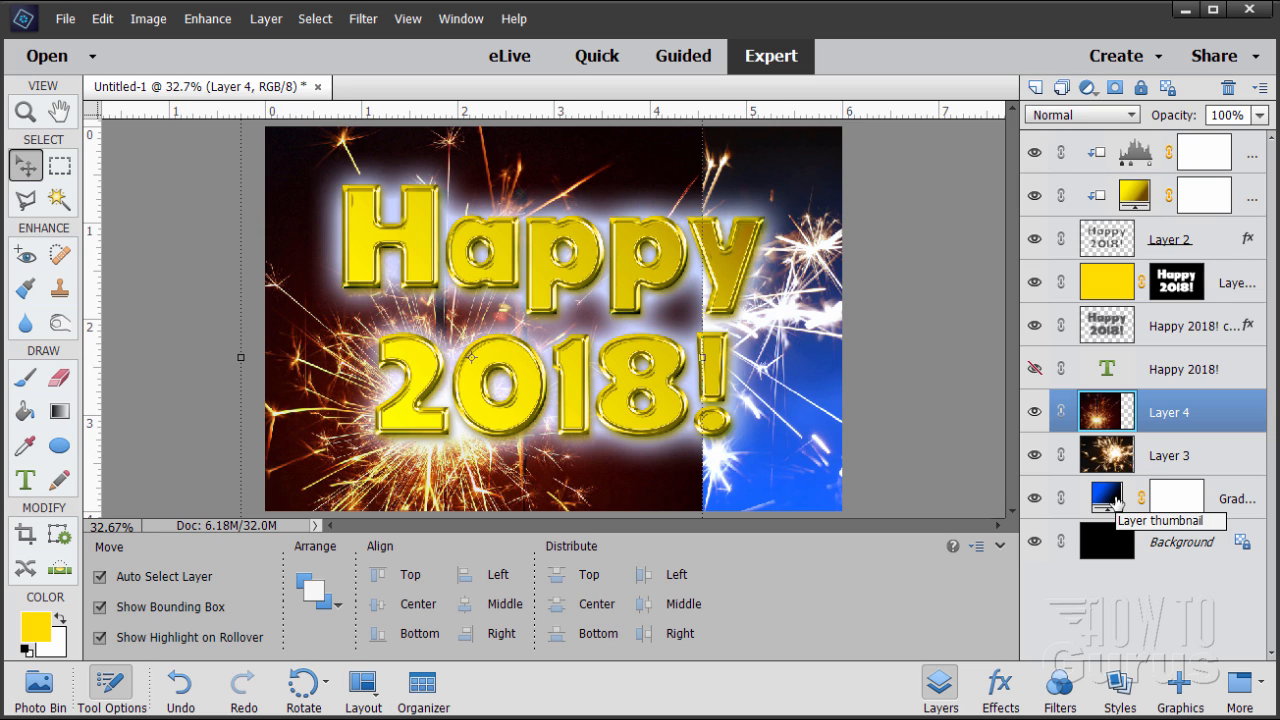
left_click(1062, 118)
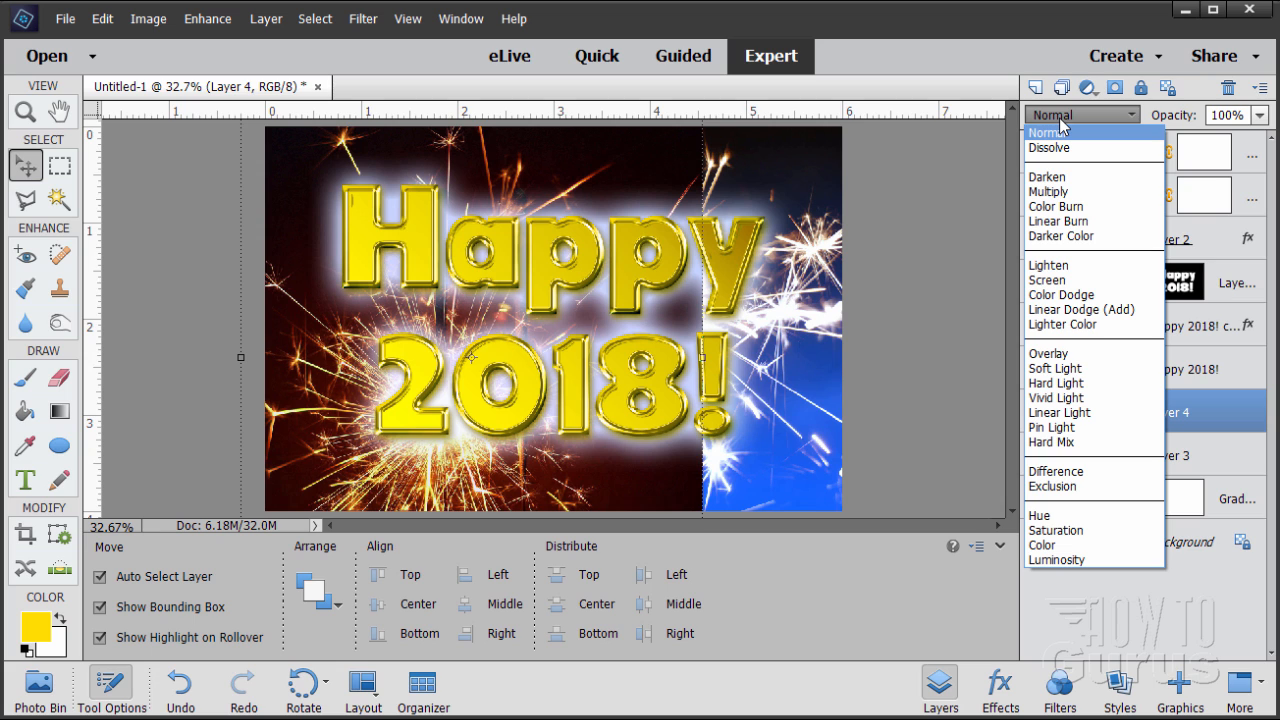
left_click(1065, 294)
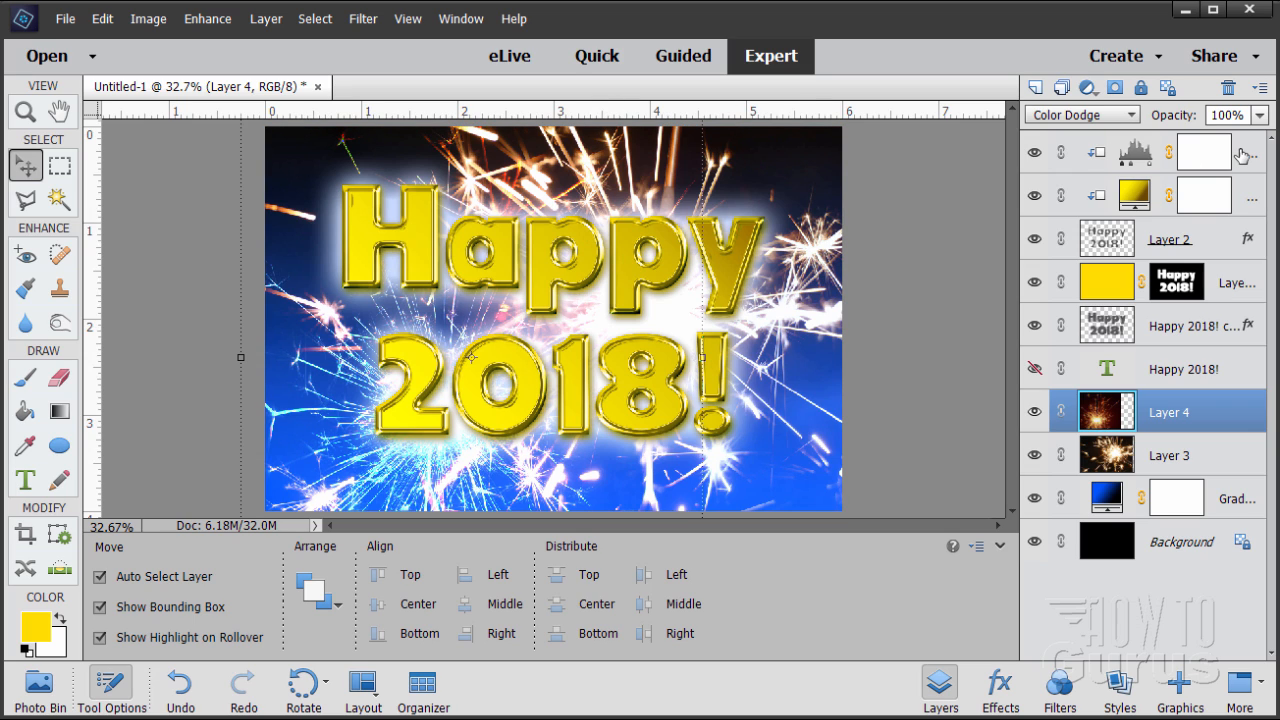
Add an empty layer above the Levels adjustment and get the Brush tool ready with white as the foreground colour
left_click(1095, 151)
left_click(1047, 88)
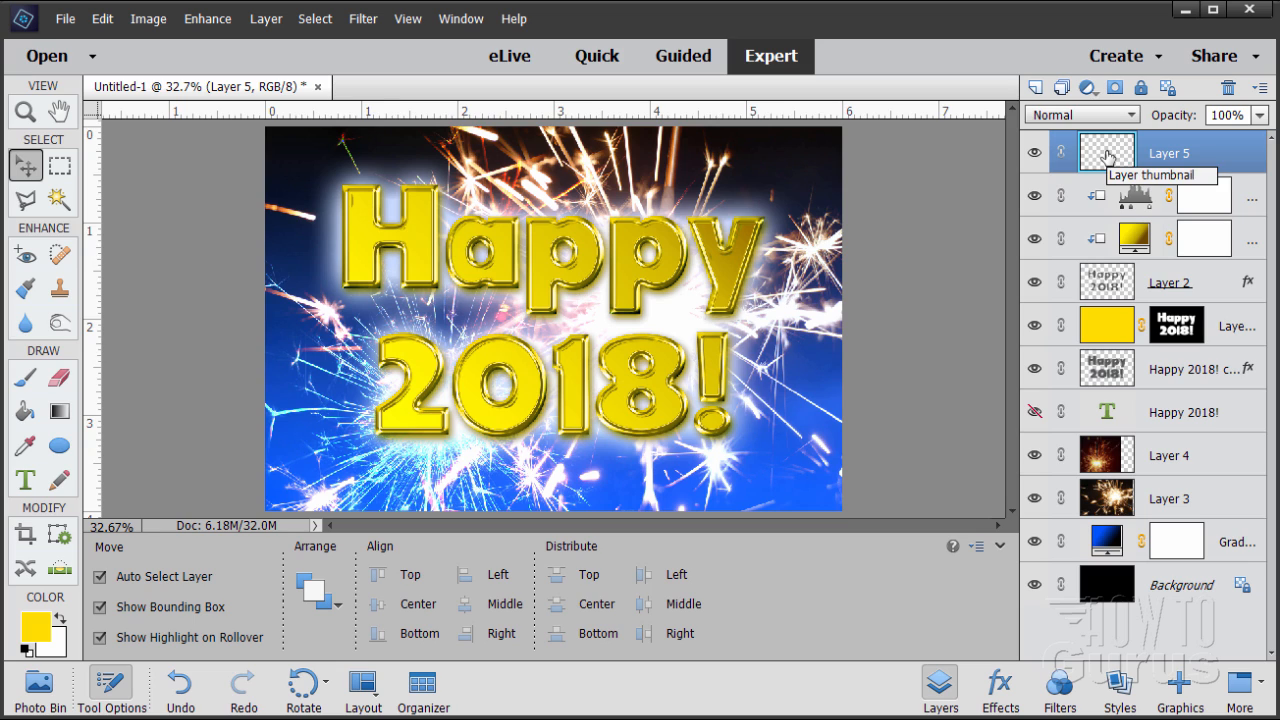
left_click(27, 380)
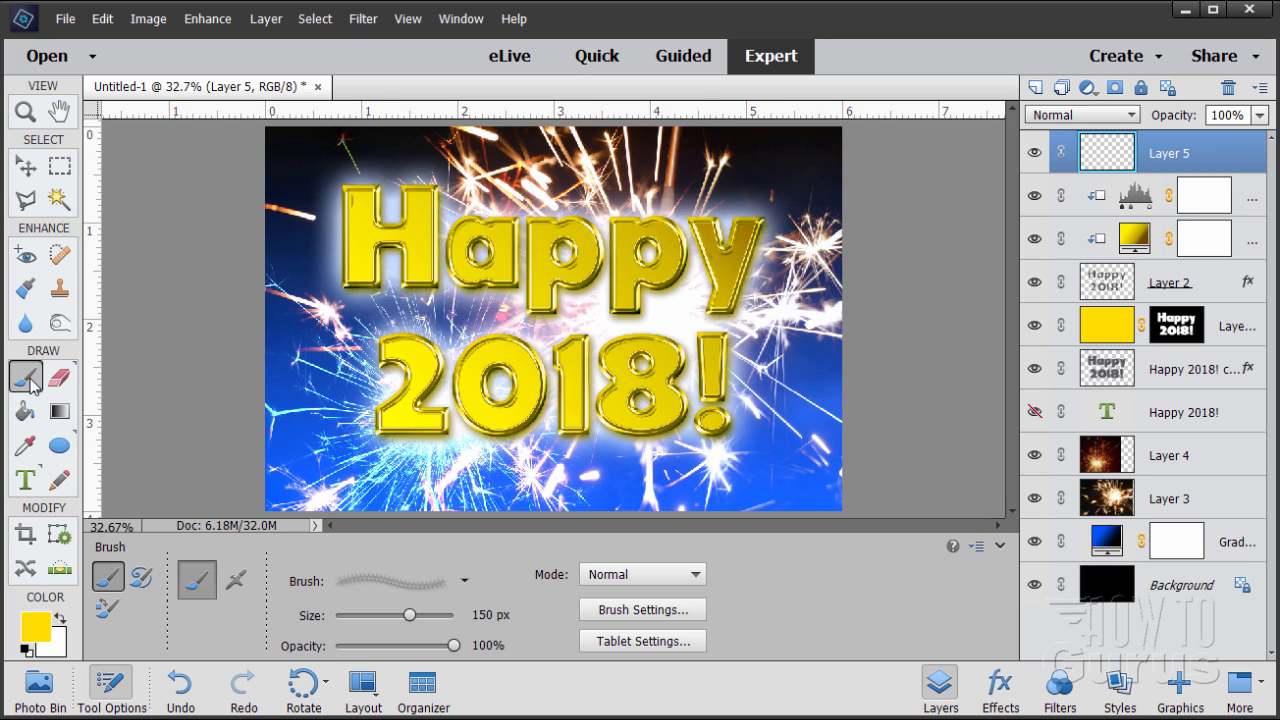
left_click(60, 619)
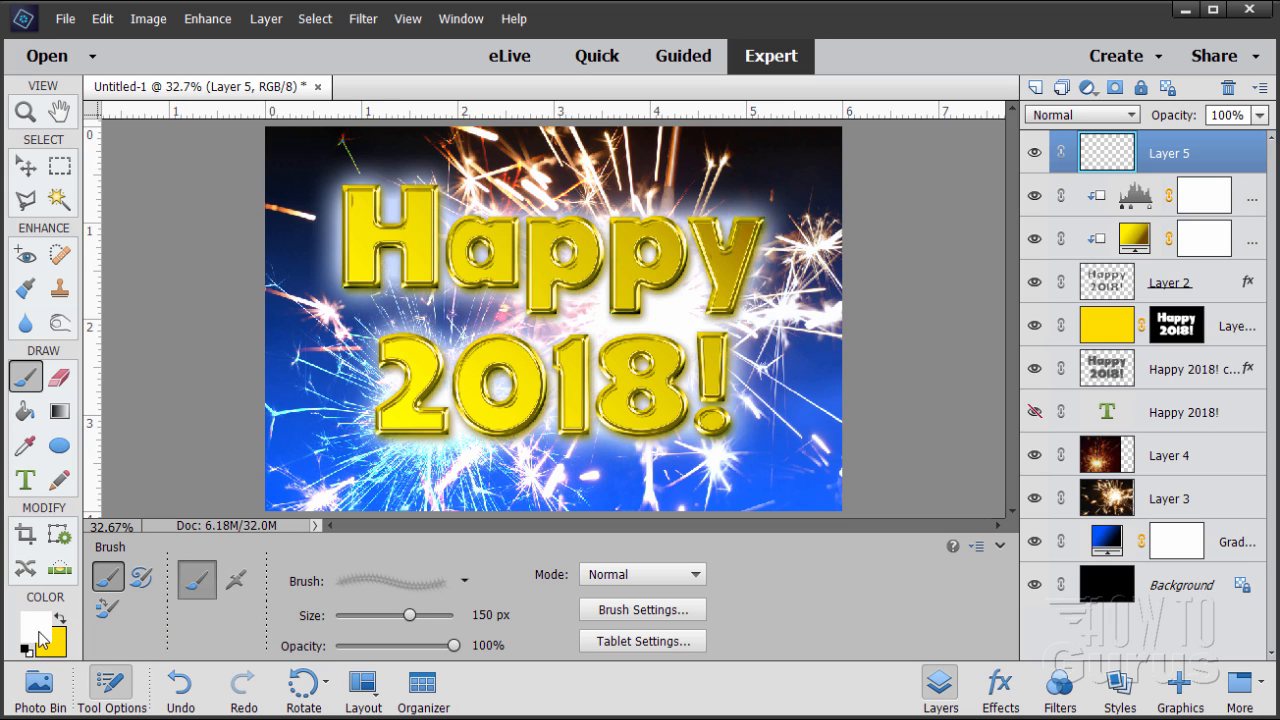
Choose the Starburst - Large brush tip from the Assorted Brushes set
left_click(407, 590)
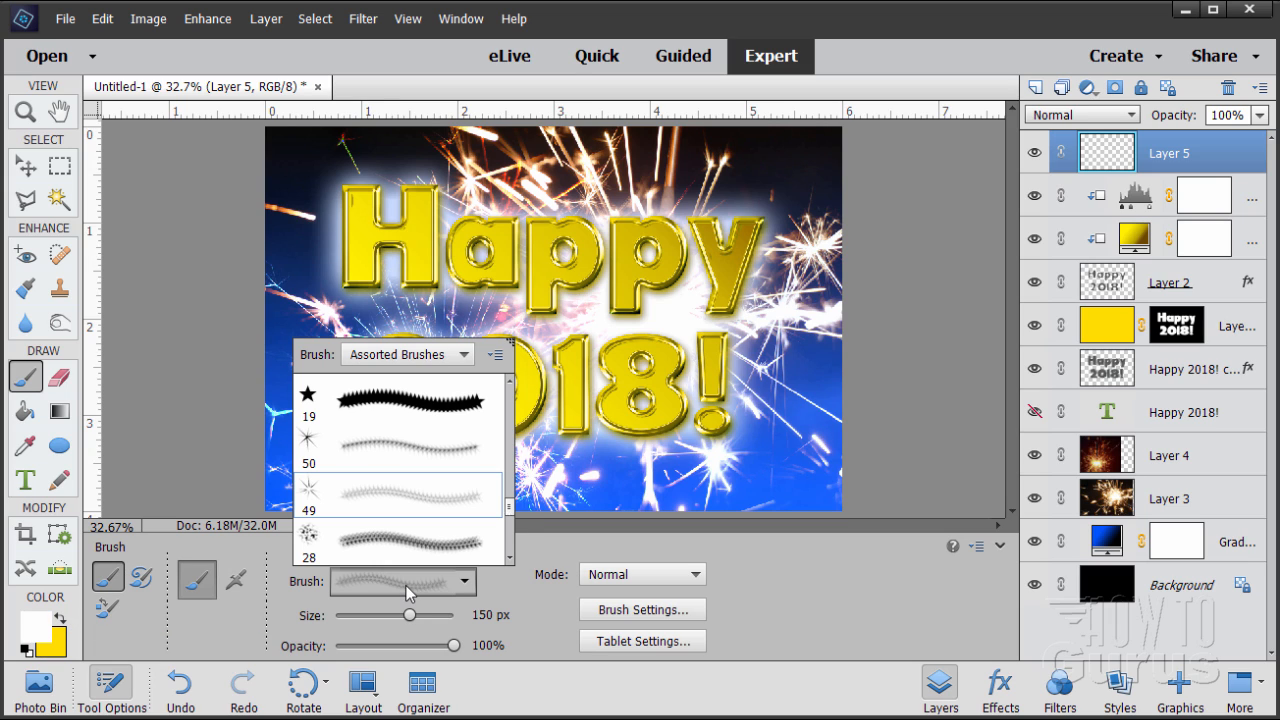
left_click(464, 354)
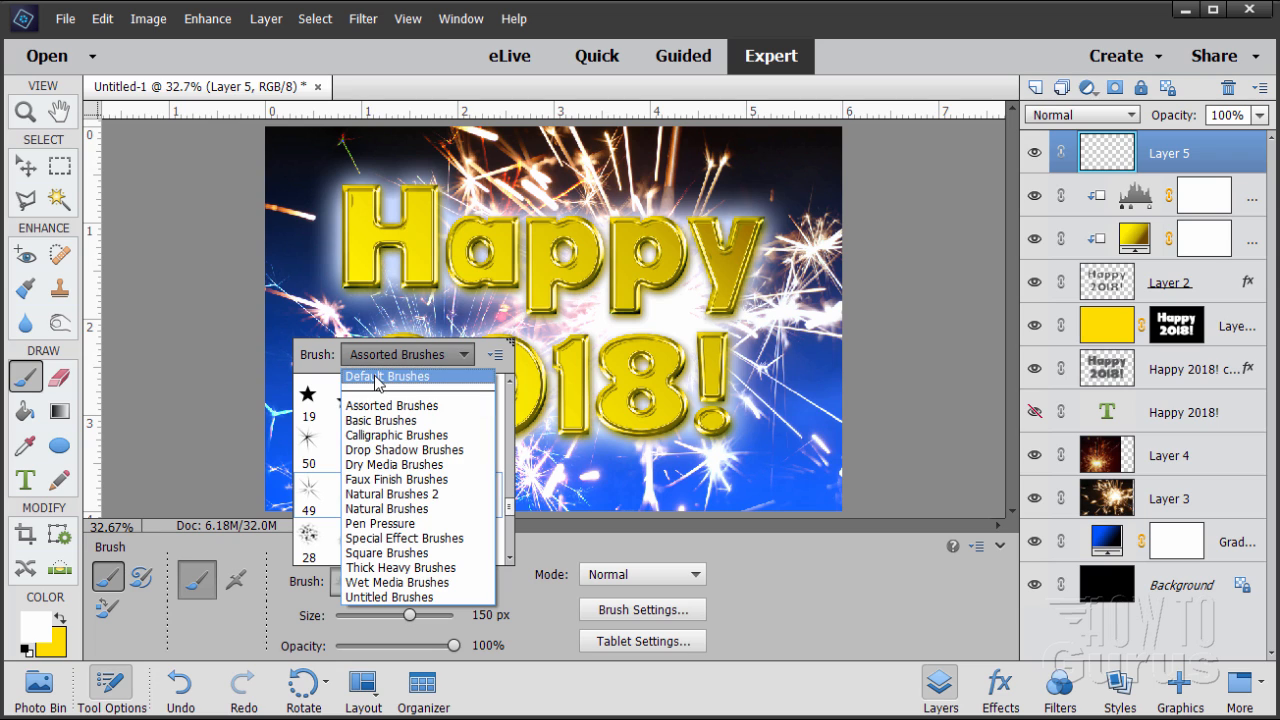
left_click(375, 406)
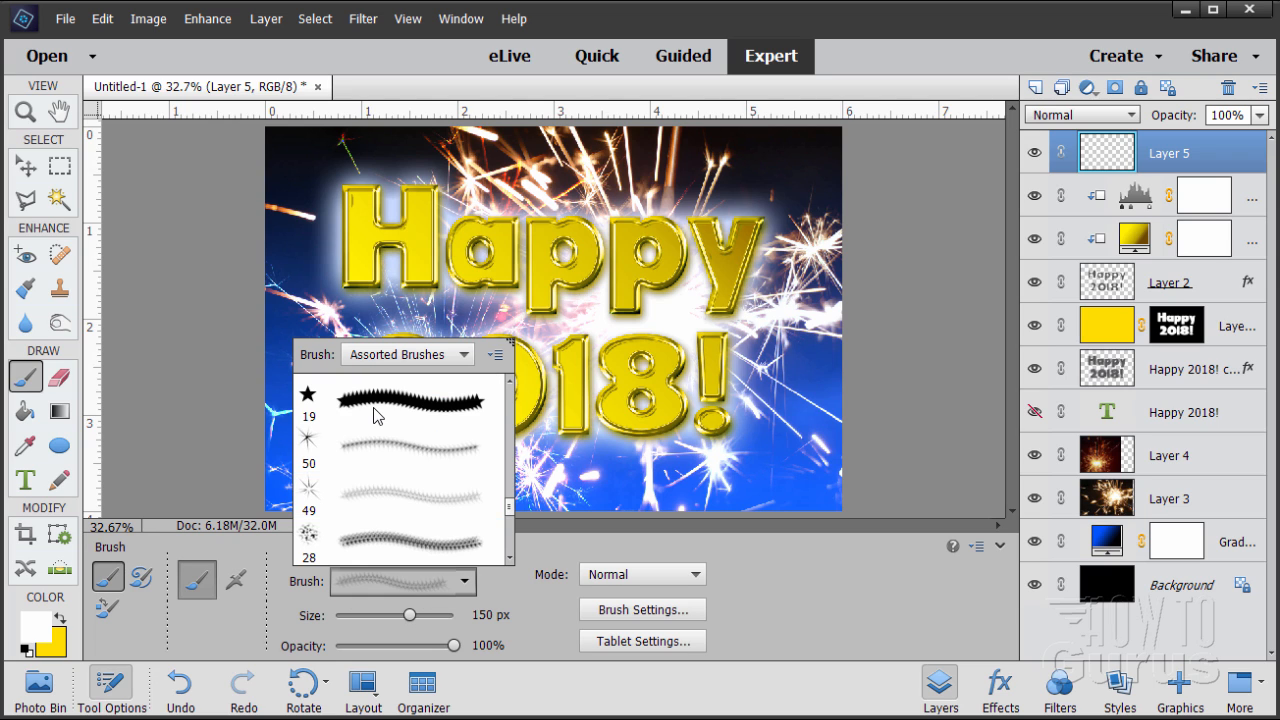
scroll(427, 446, "down", 8)
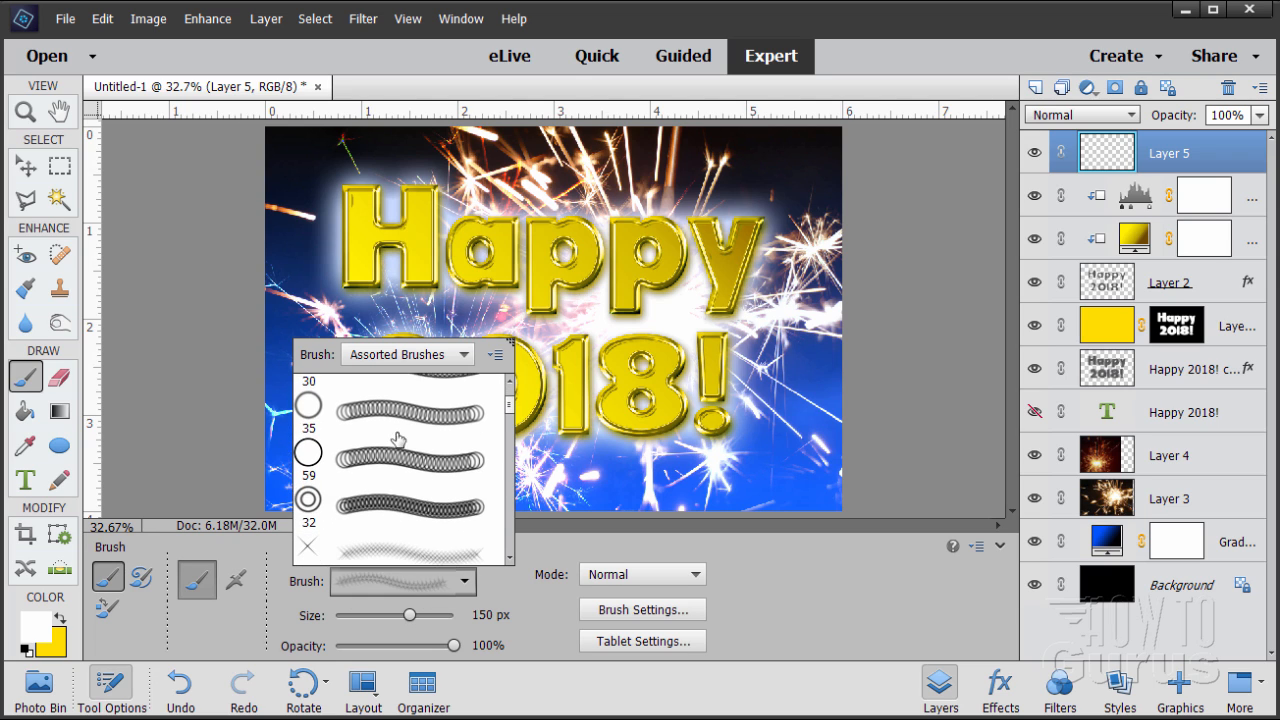
scroll(397, 440, "down", 8)
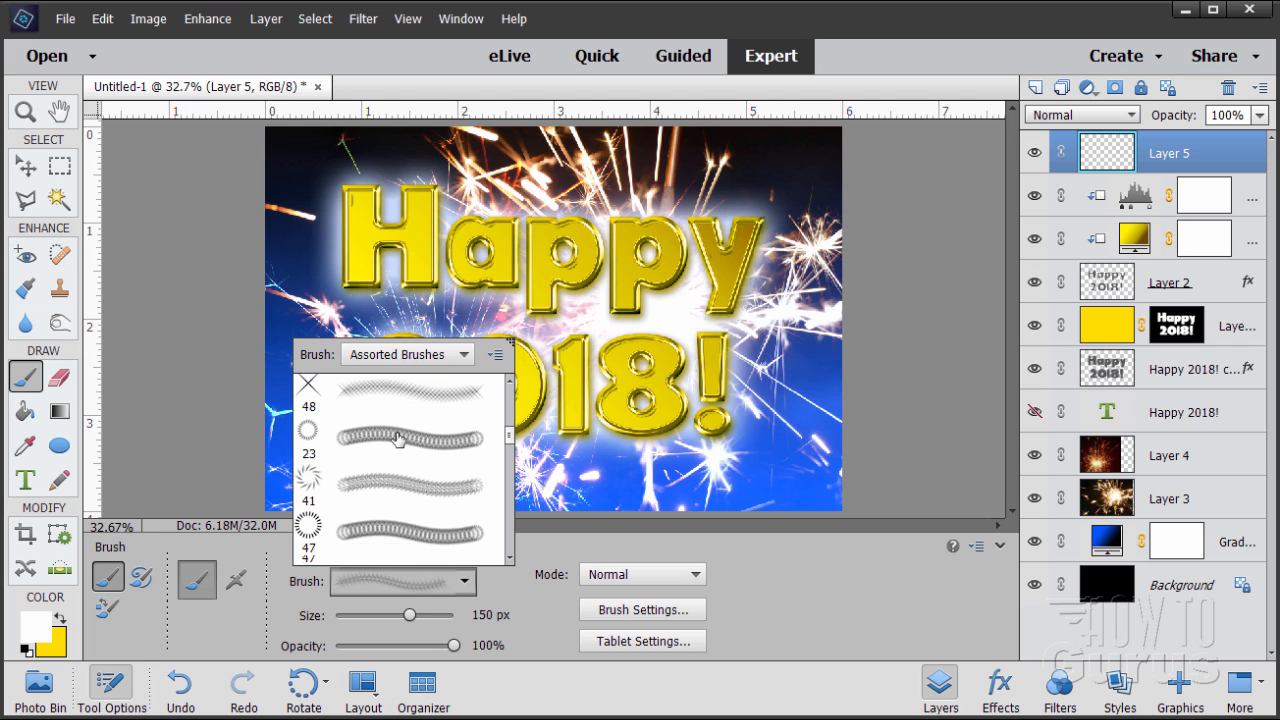
scroll(397, 440, "down", 8)
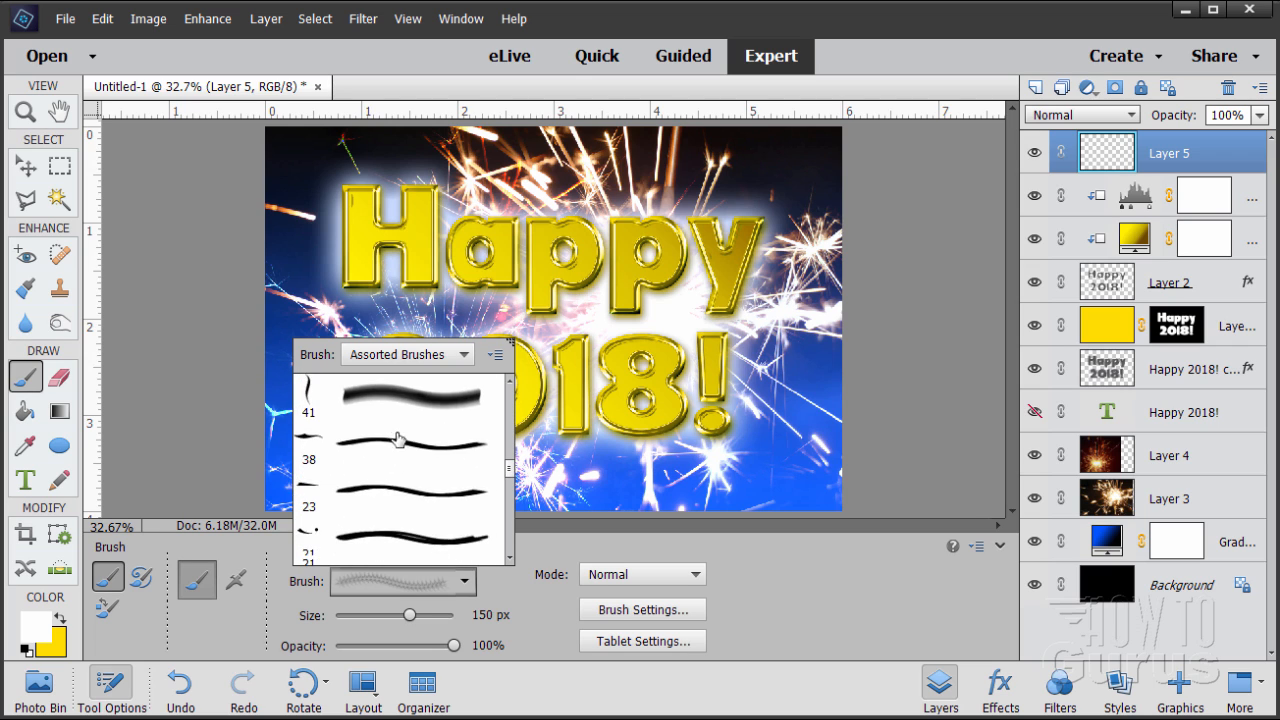
scroll(398, 440, "down", 3)
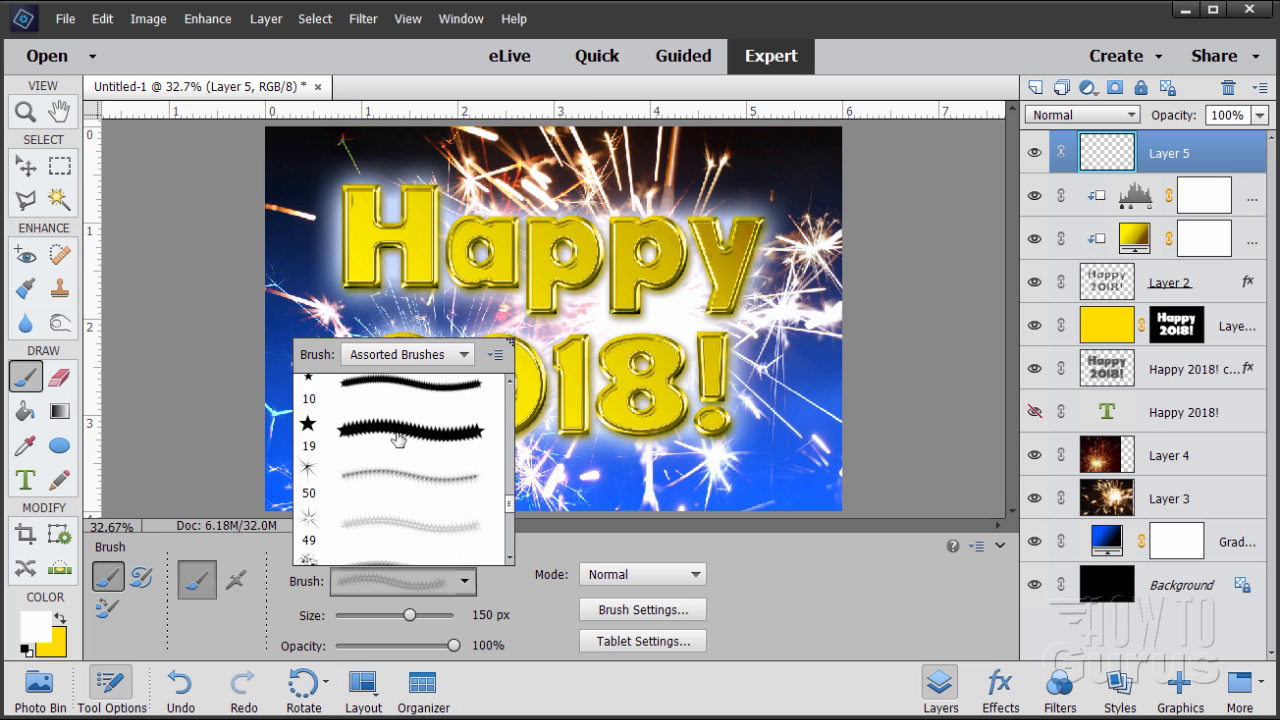
left_click(315, 485)
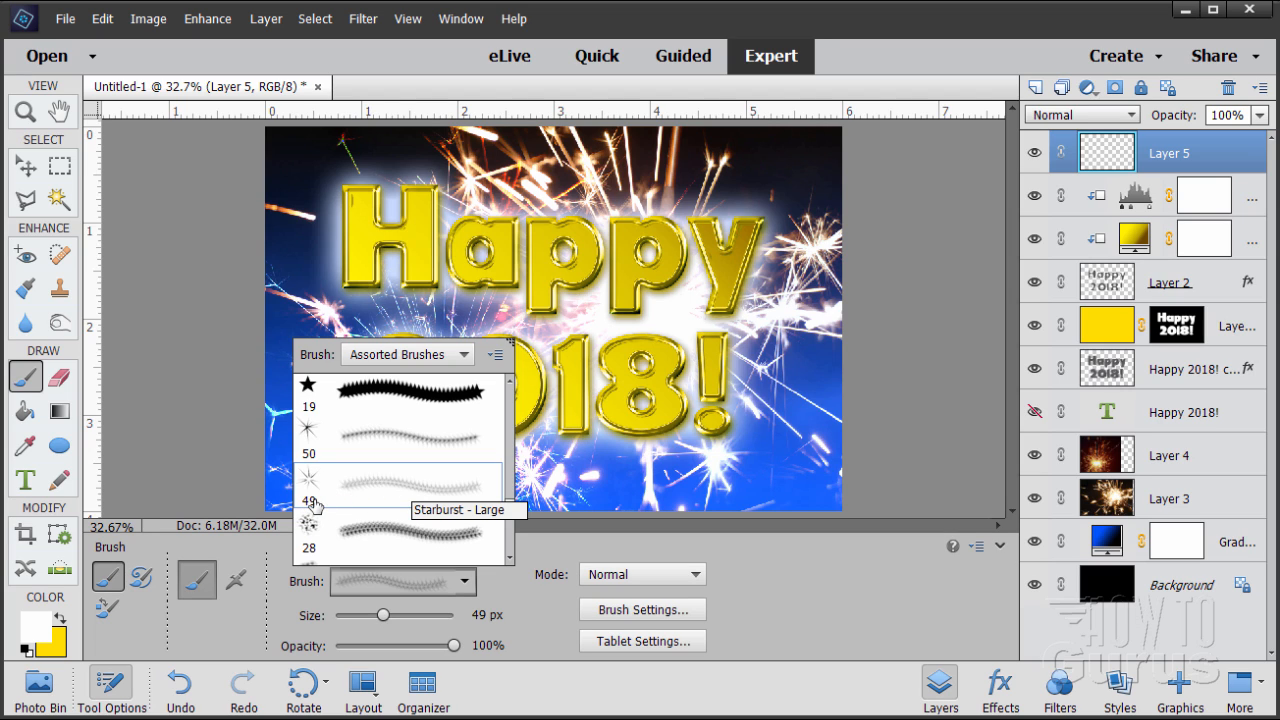
double_click(370, 480)
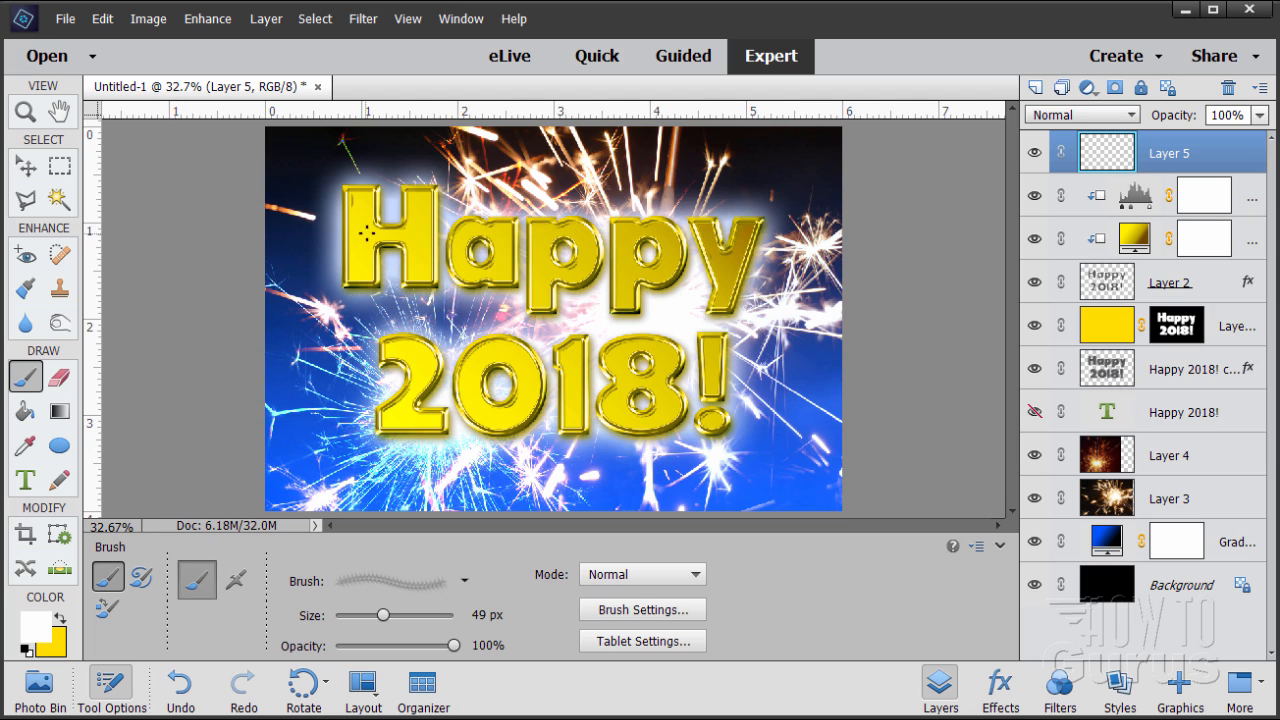
Set the brush size to 150 px and stamp white starbursts on the highlights and edges of the Happy and 2018! letters
left_click_drag(383, 615, 401, 615)
double_click(480, 615)
type("150")
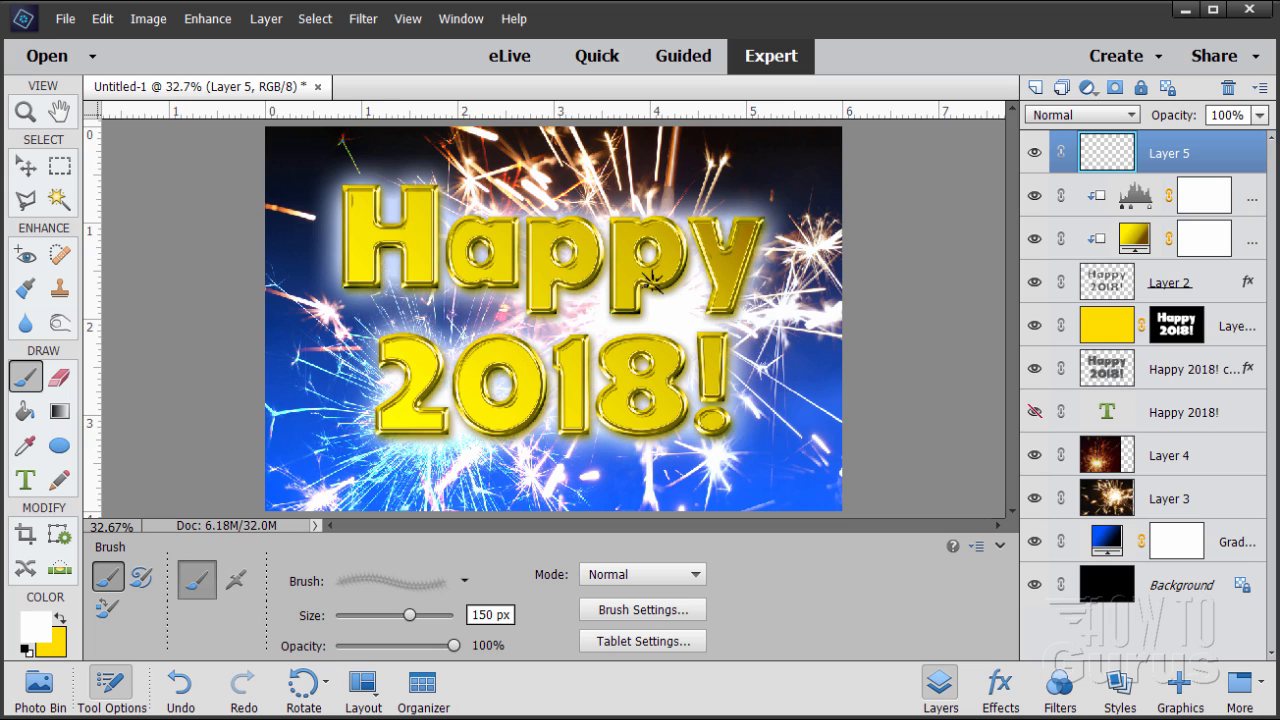
left_click(377, 191)
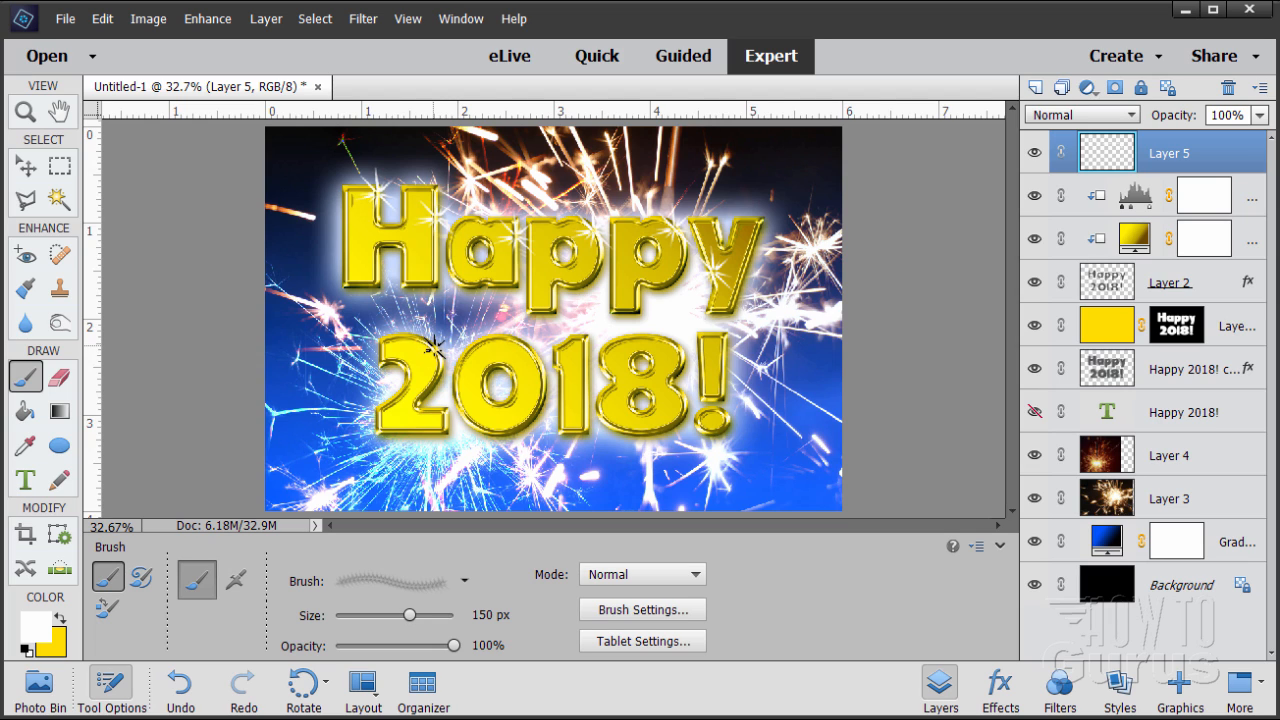
left_click(433, 345)
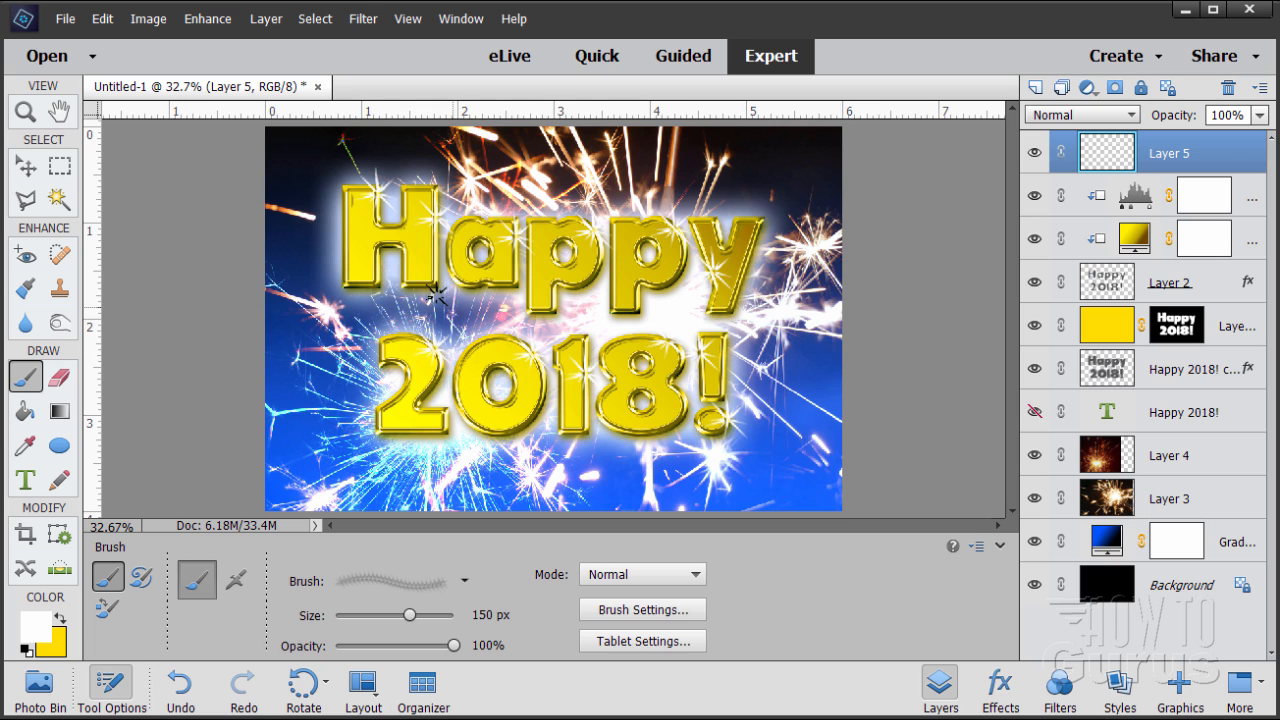
Float and enlarge the document window, and examine the starbursts on the letters at 50% and 100% zoom
left_click(25, 112)
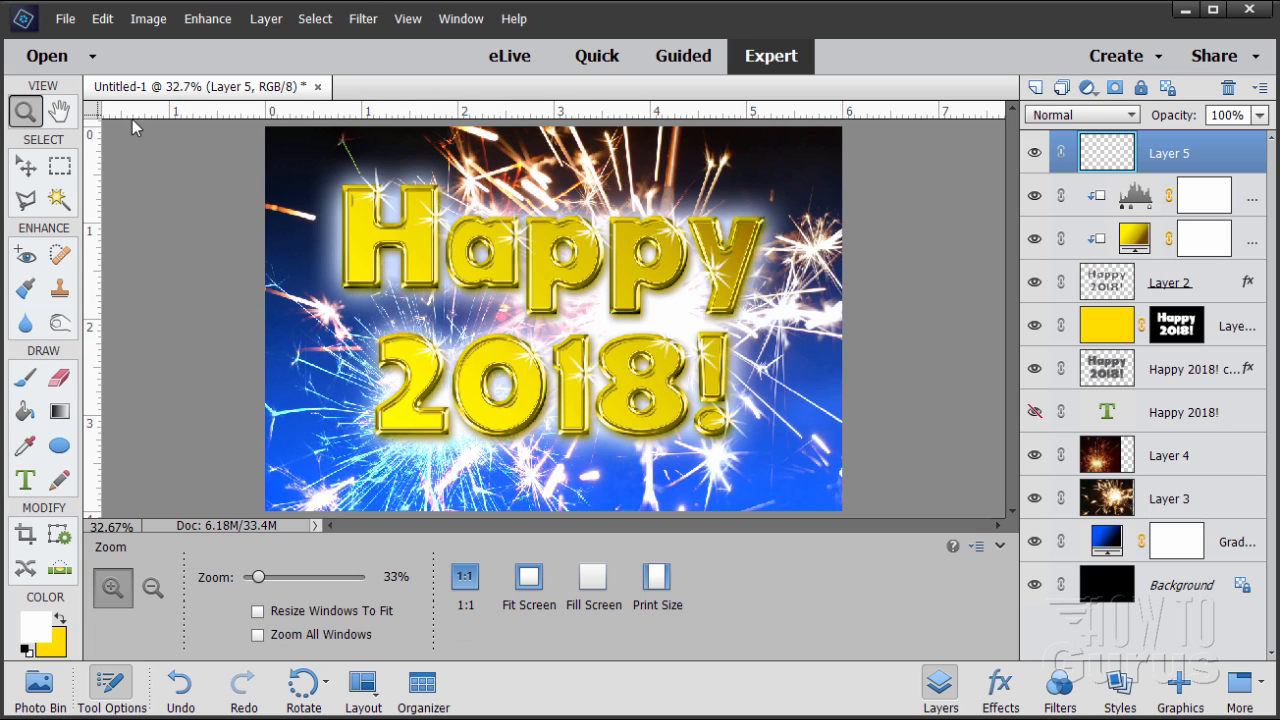
left_click(575, 295)
left_click(329, 194)
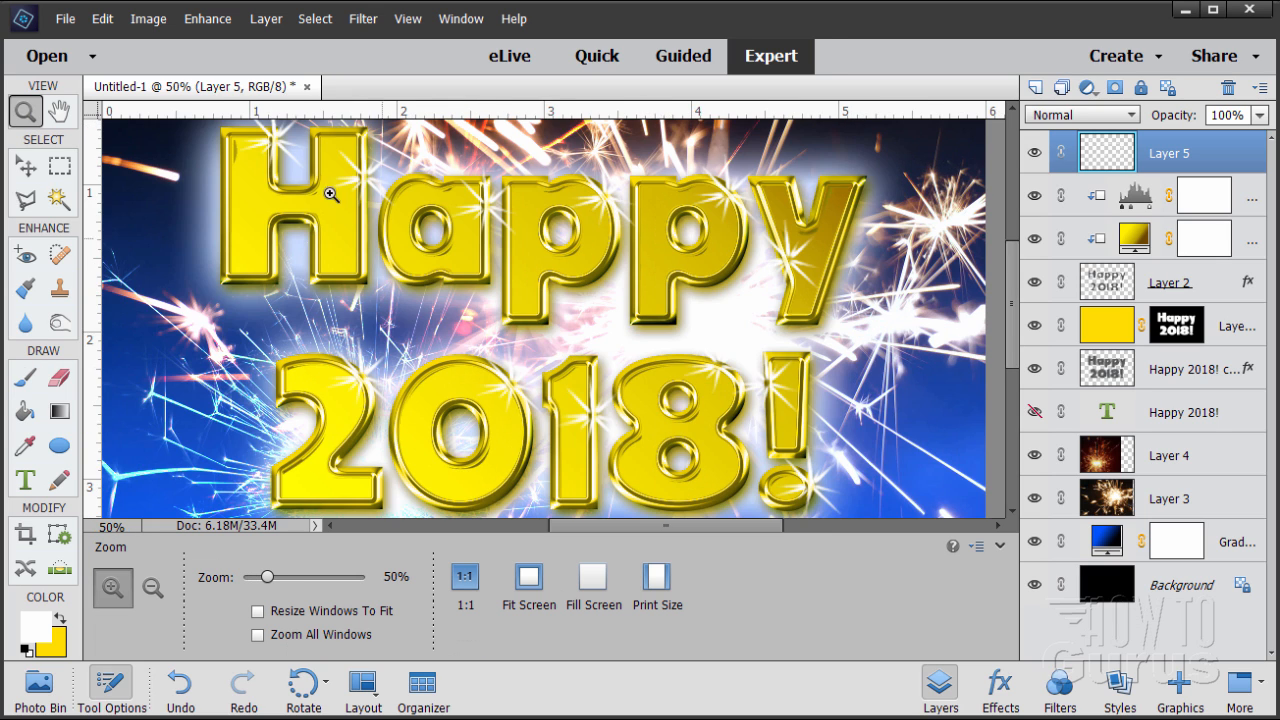
left_click_drag(228, 92, 427, 64)
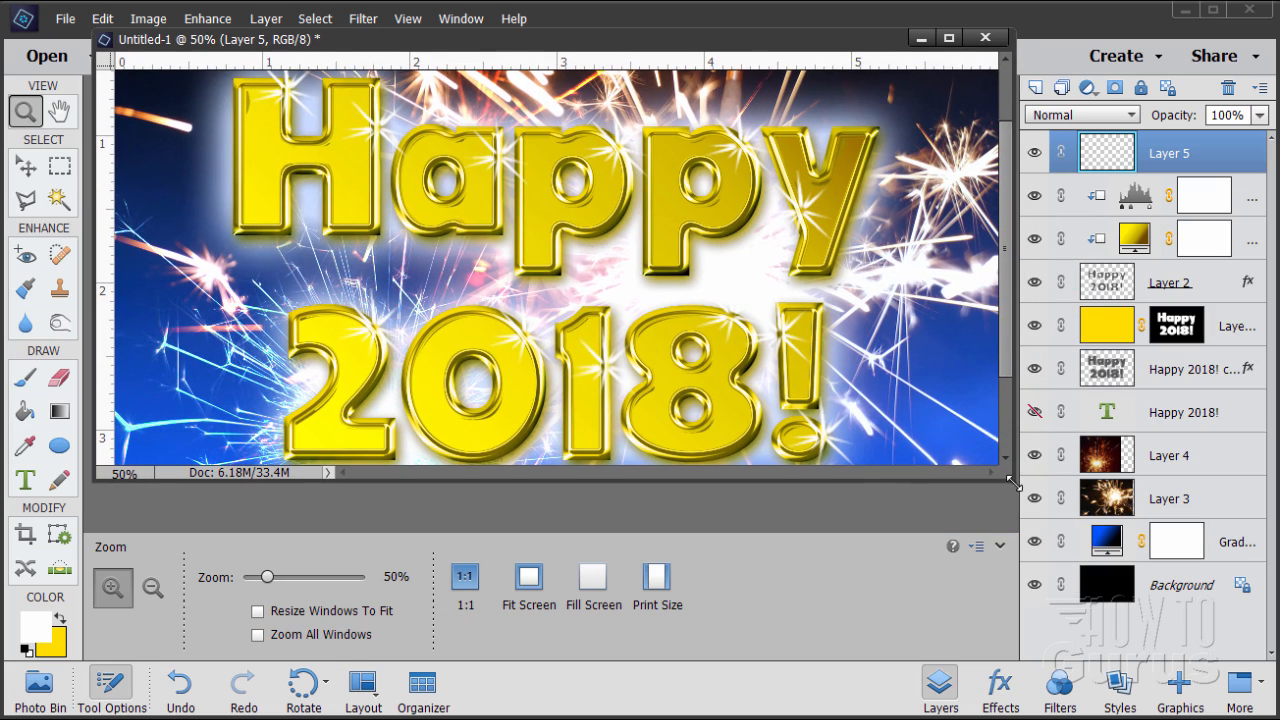
left_click_drag(1013, 484, 1023, 690)
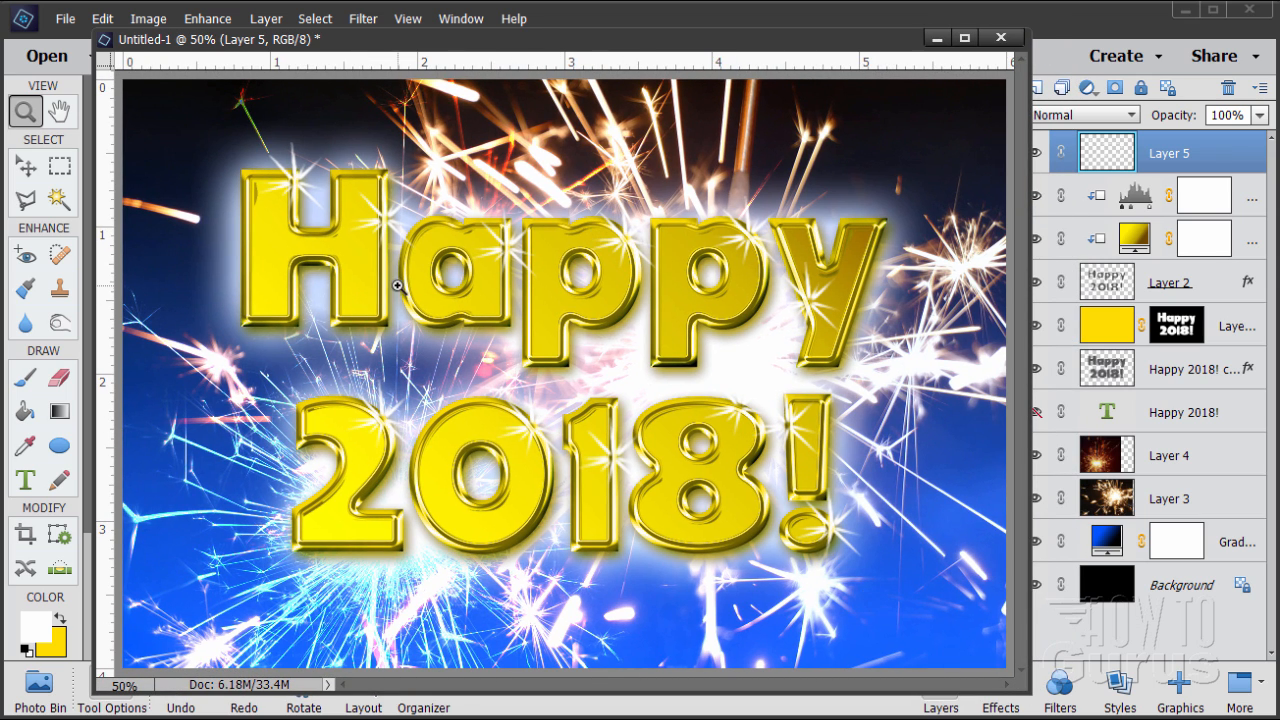
left_click(258, 203)
left_click(257, 202)
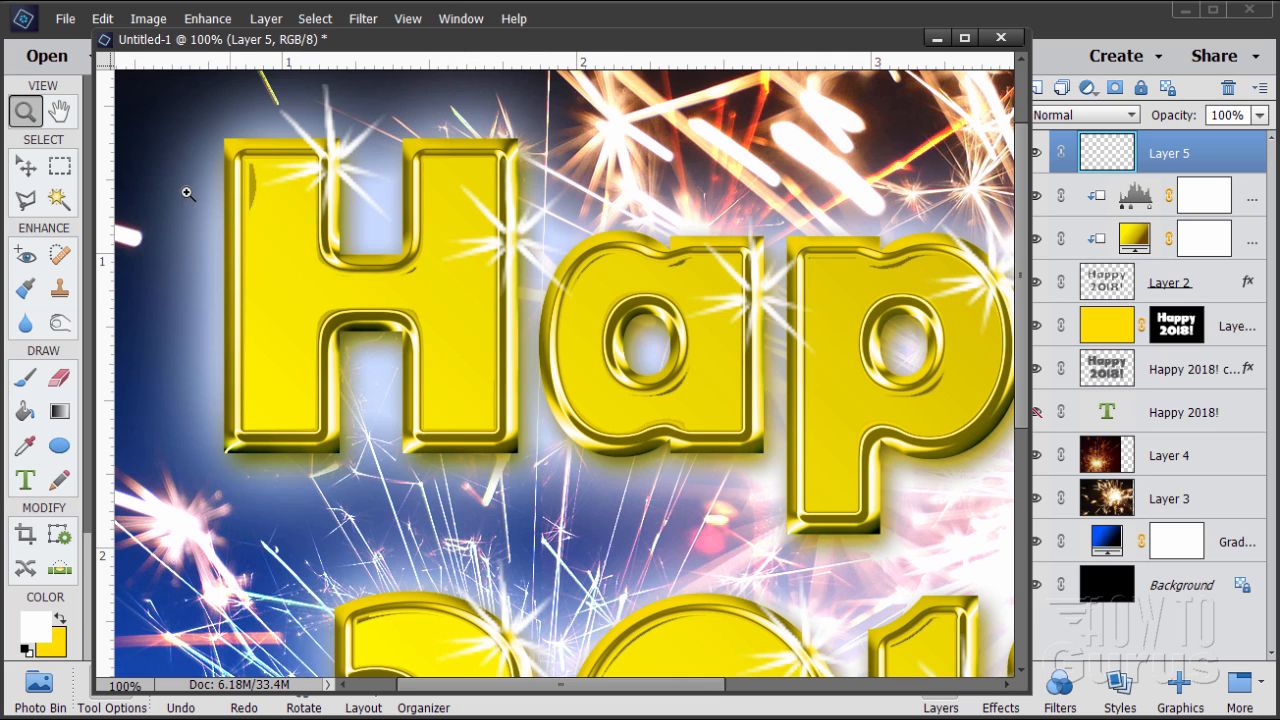
Compare the gold lettering with Layer 2 hidden and shown, leaving it visible, and select Layer 2
left_click(26, 170)
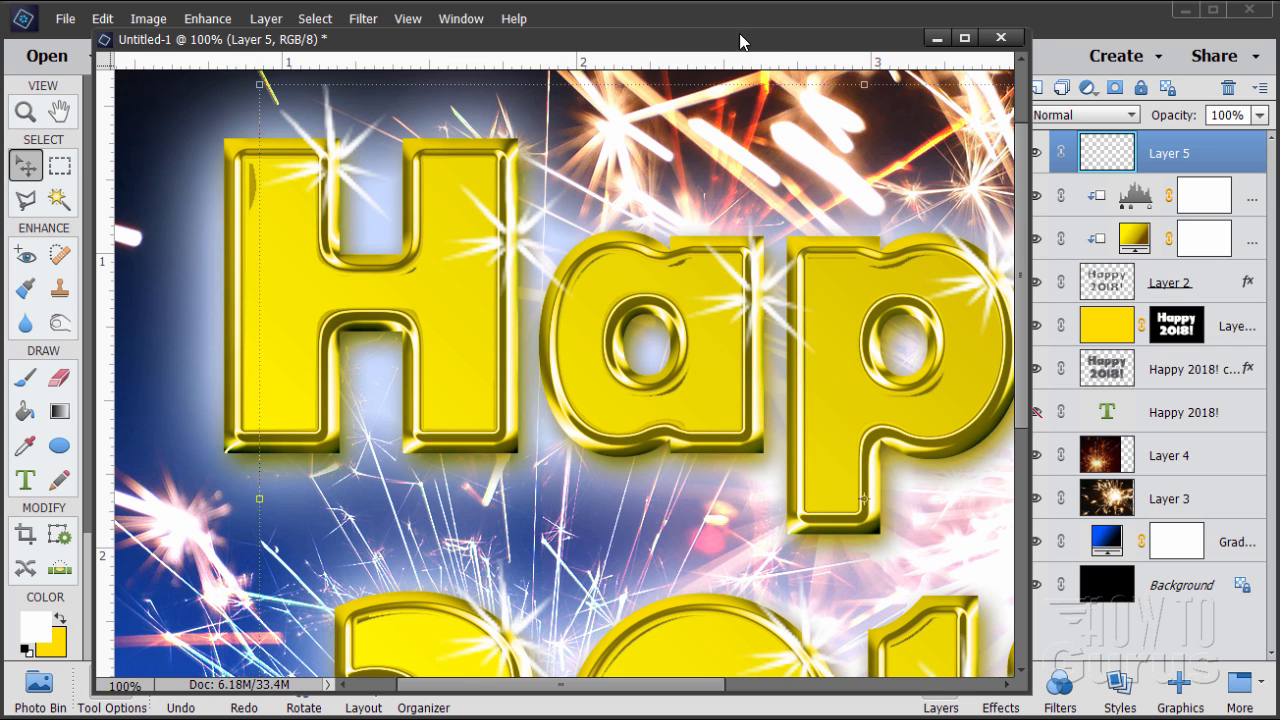
mouse_move(740, 41)
left_mouse_down()
mouse_move(725, 22)
mouse_move(720, 45)
left_mouse_up()
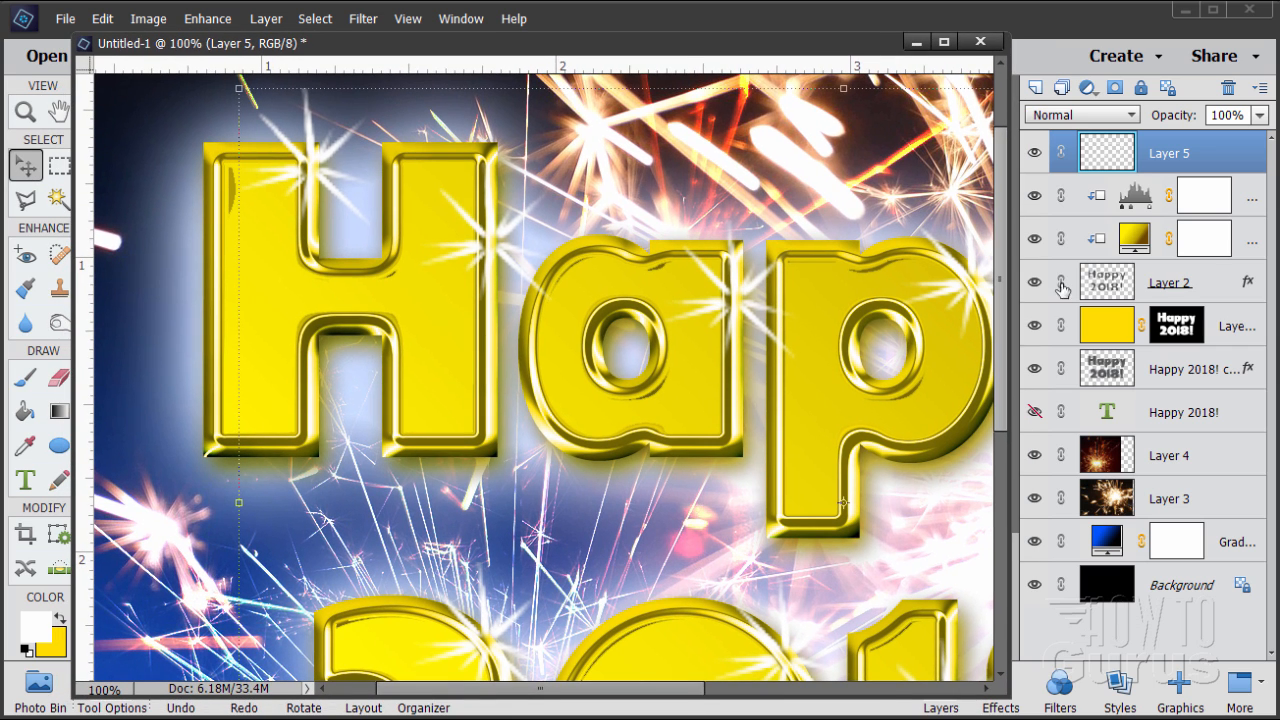
left_click(1035, 283)
left_click(1035, 283)
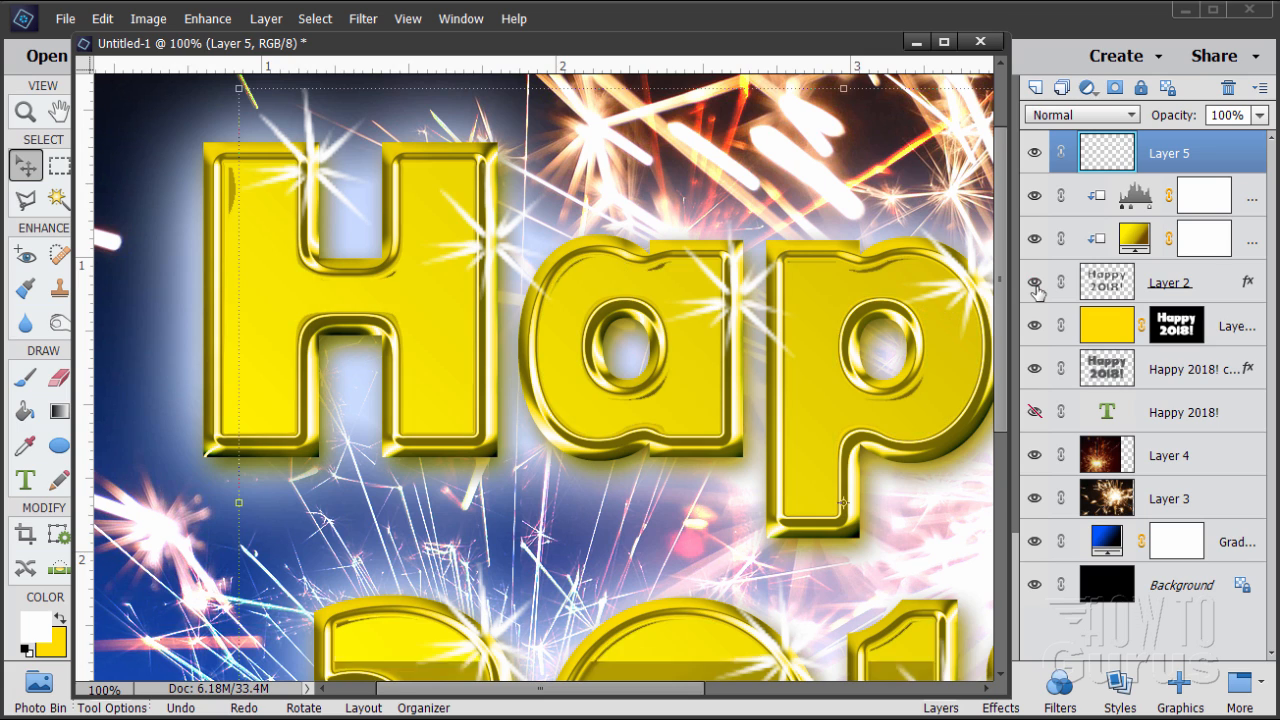
left_click(1035, 283)
left_click(1035, 283)
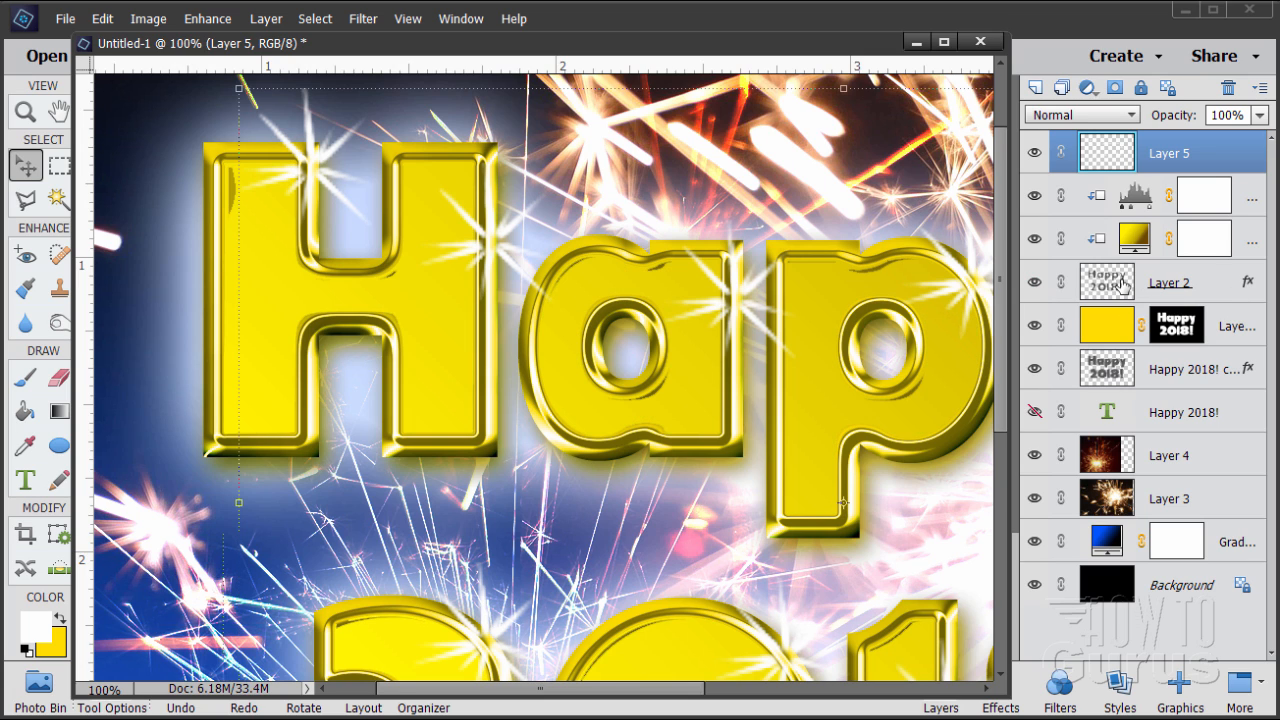
left_click(1124, 285)
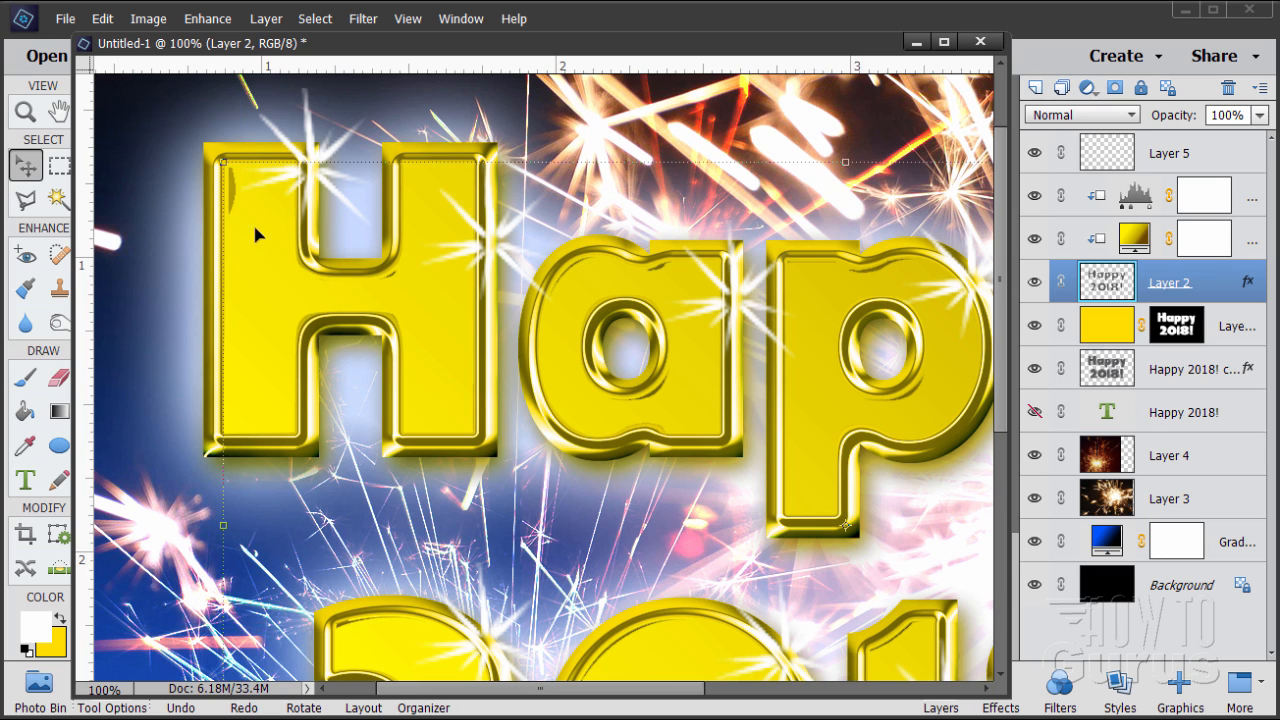
Load Layer 2's lettering as a selection and add a rectangular area over the dark mark on the H's left stem
key("ctrl")
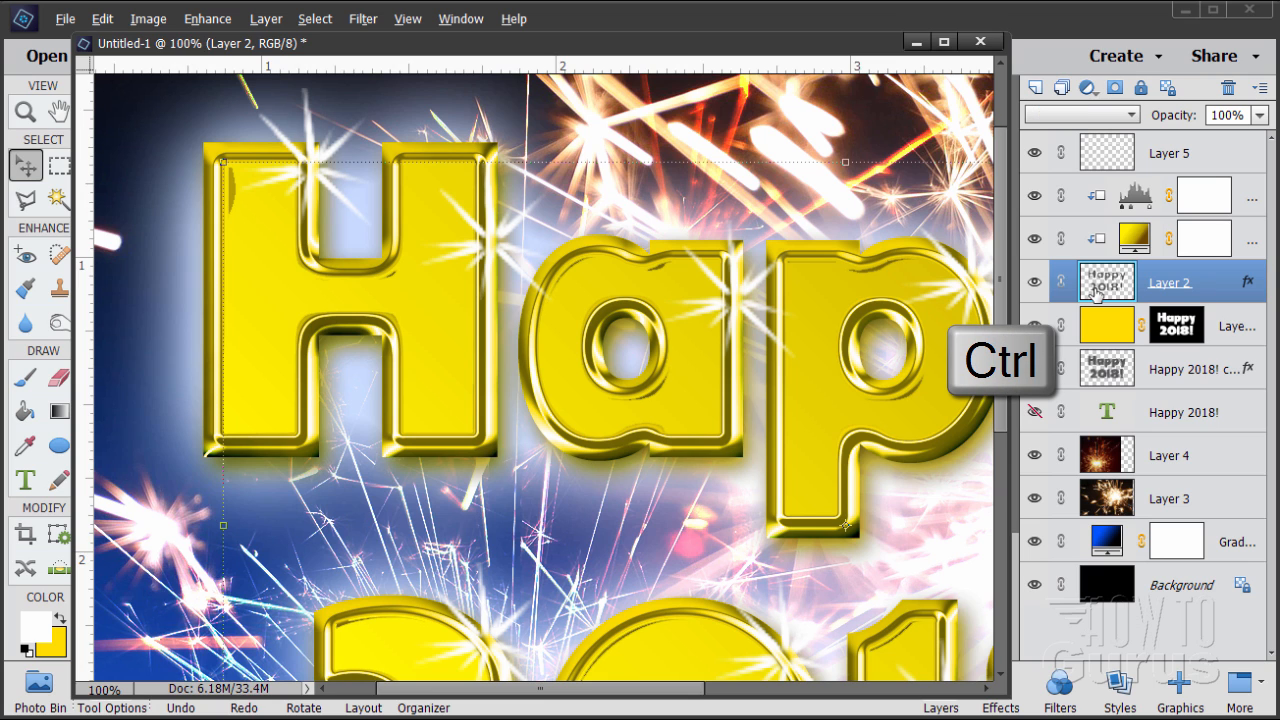
left_click(1096, 290, "ctrl")
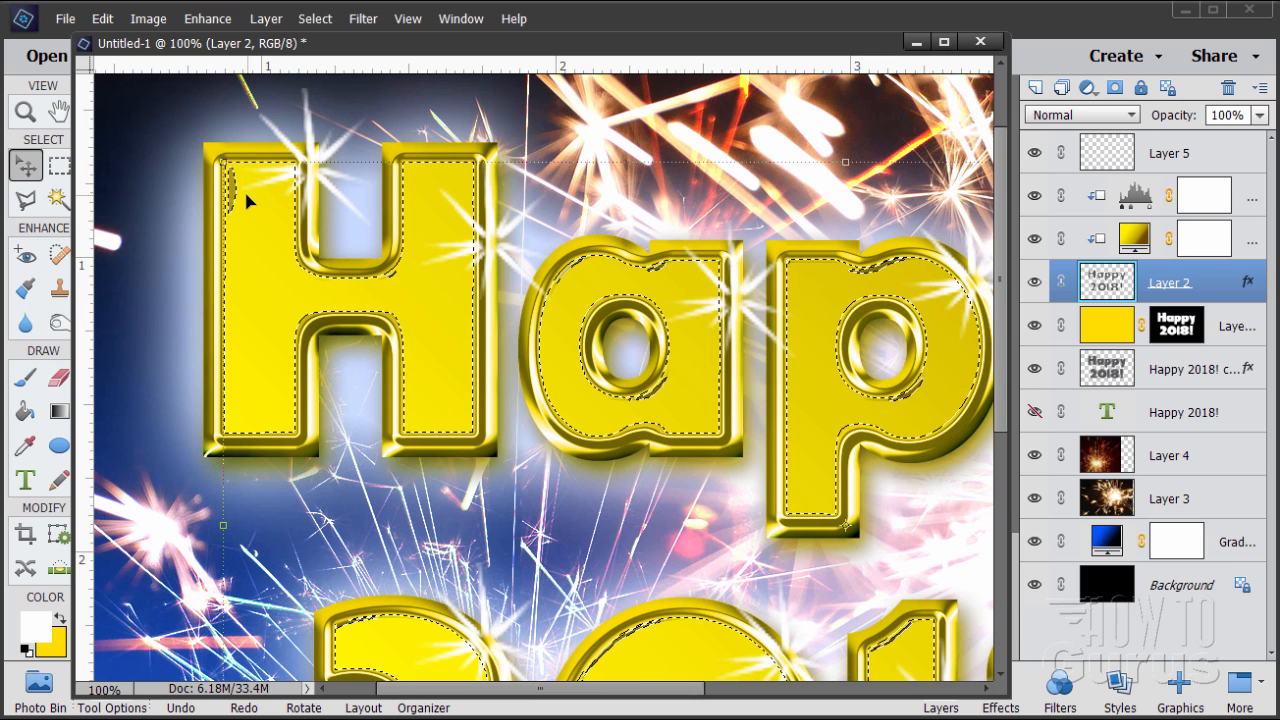
key("z")
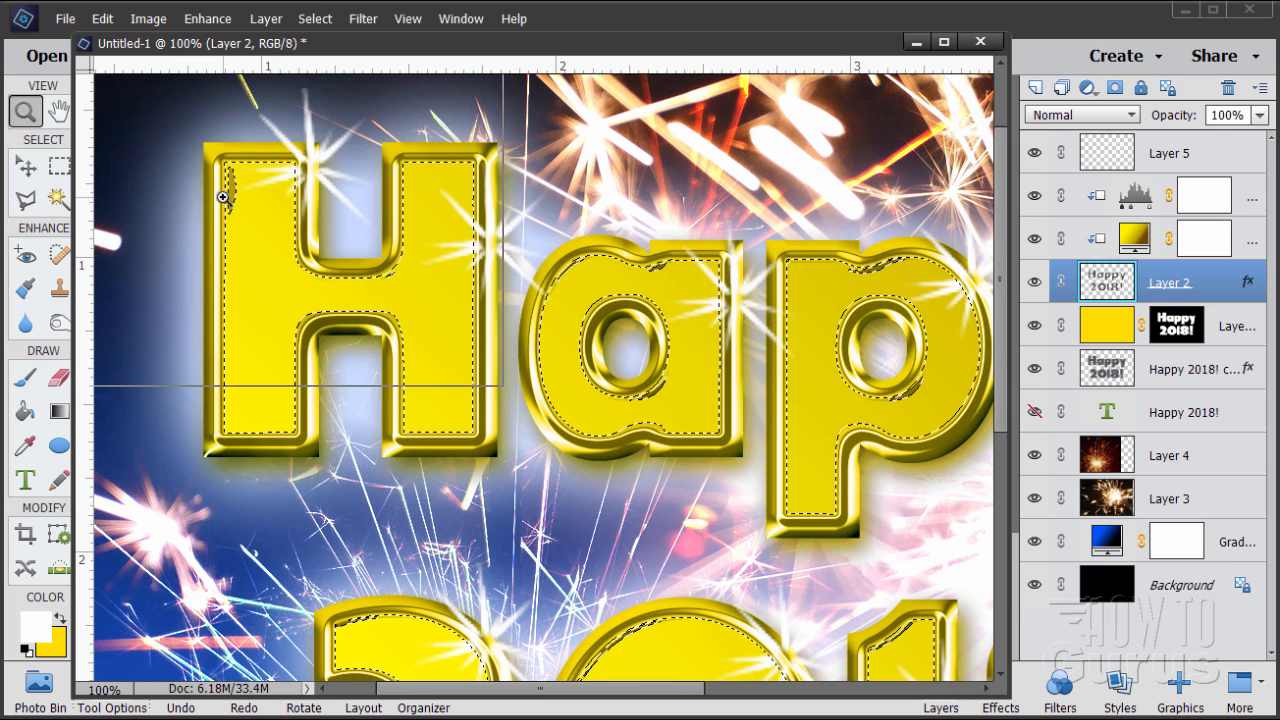
left_click(223, 197)
left_click(223, 197)
scroll(215, 200, "up", 3)
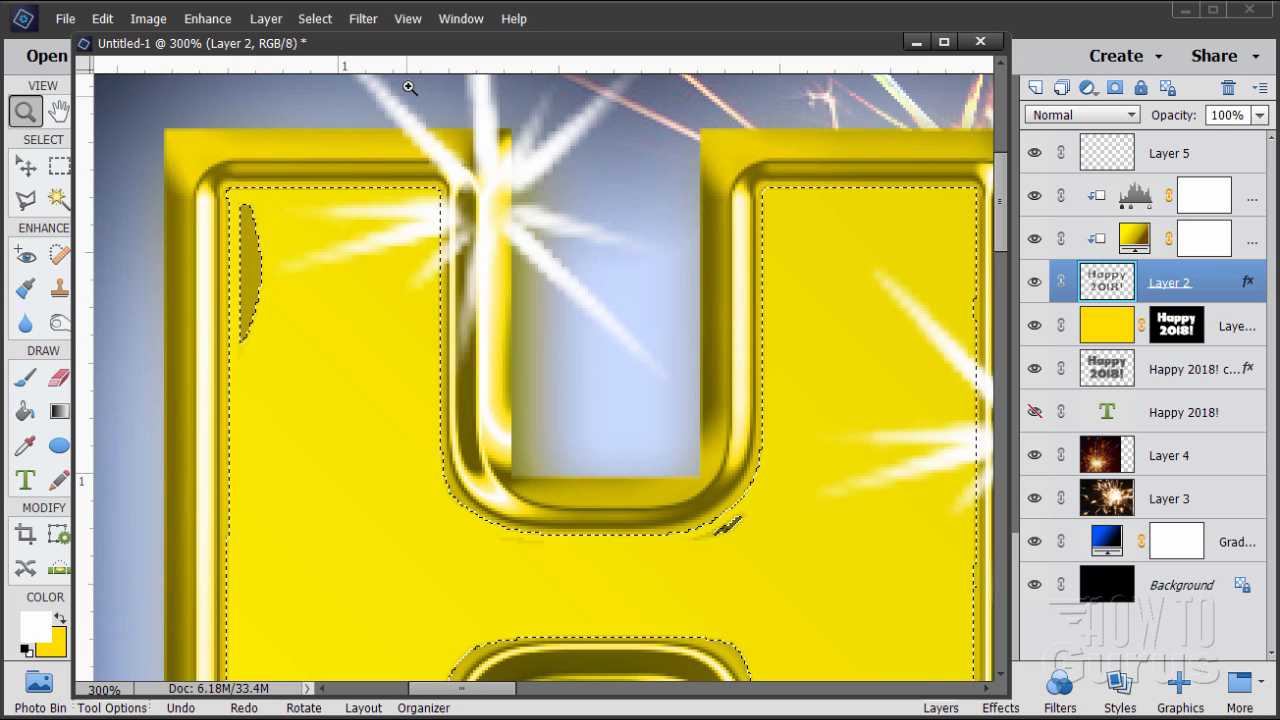
left_click_drag(377, 58, 839, 56)
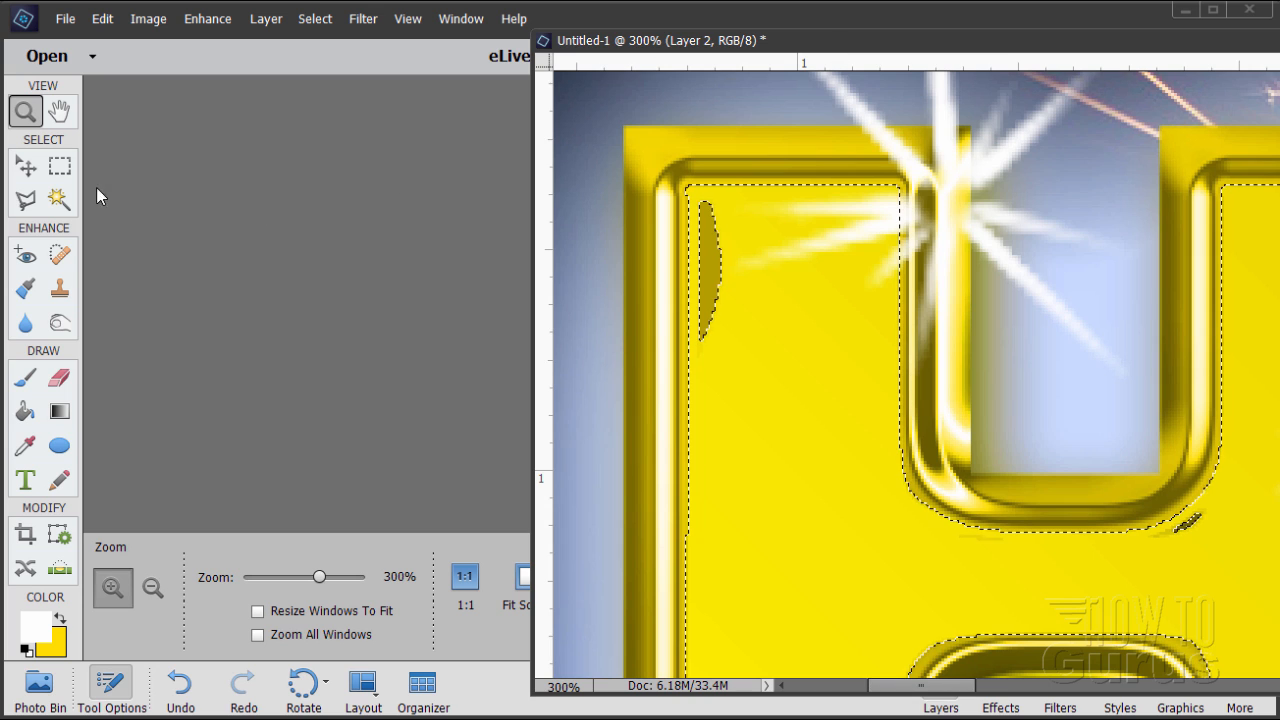
left_click(60, 168)
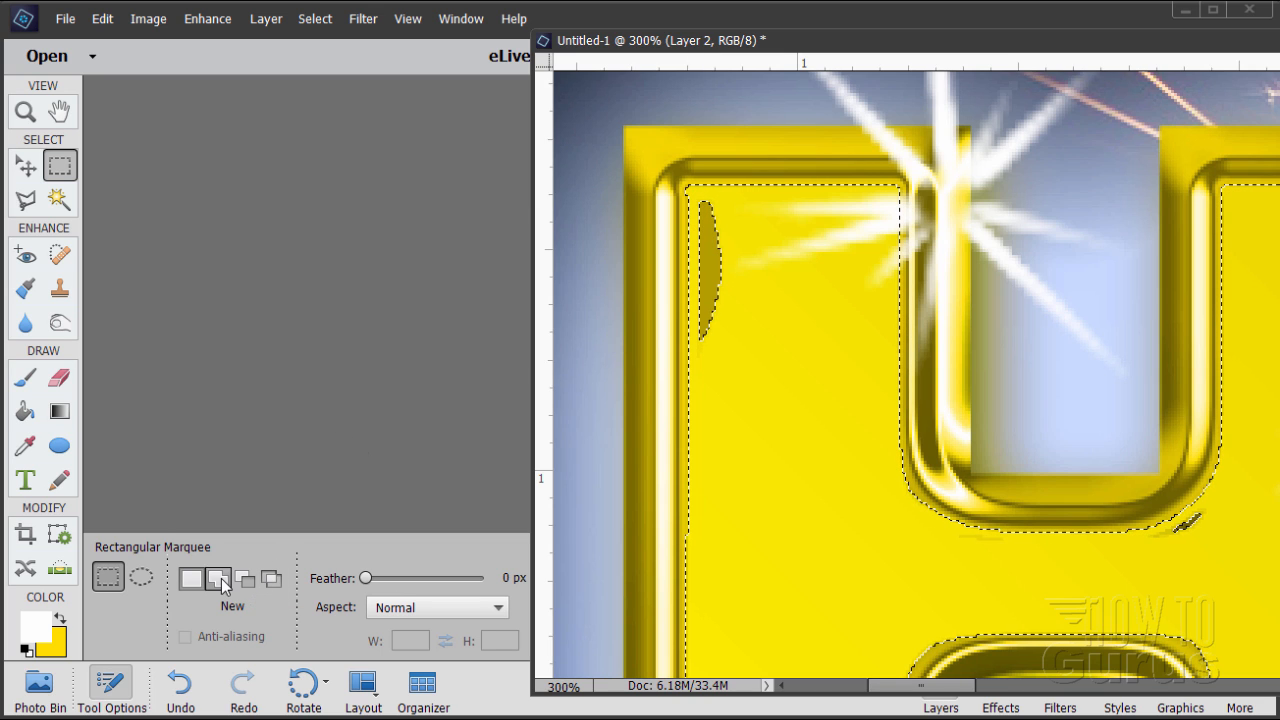
left_click(219, 580)
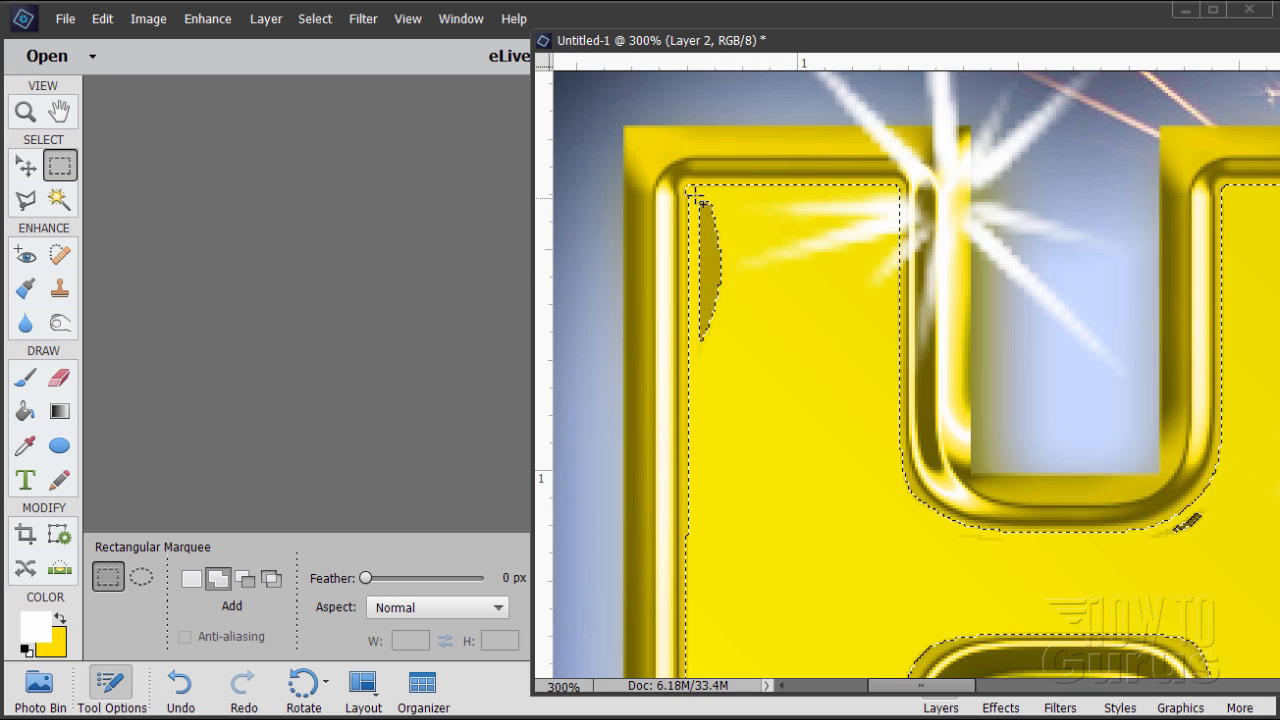
left_click_drag(700, 238, 737, 363)
Clone clean yellow from the H's face over the dark mark on its left stem, and deselect
left_click(59, 289)
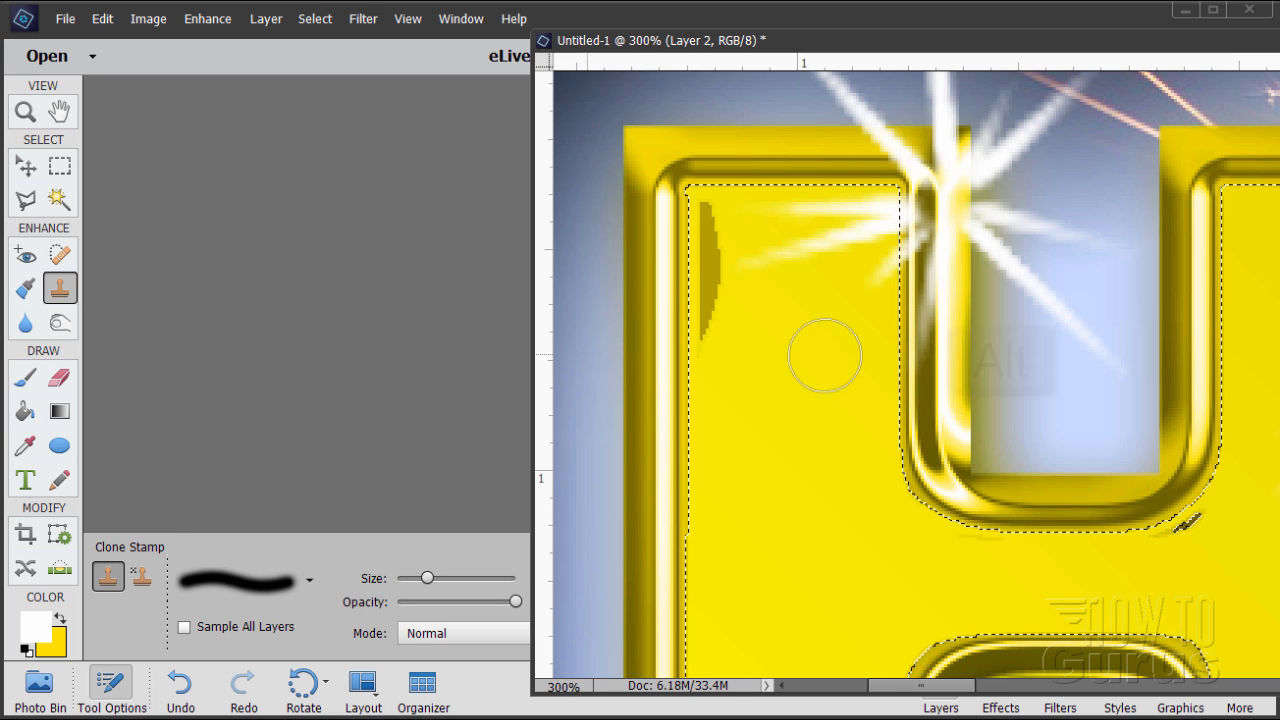
left_click(786, 332)
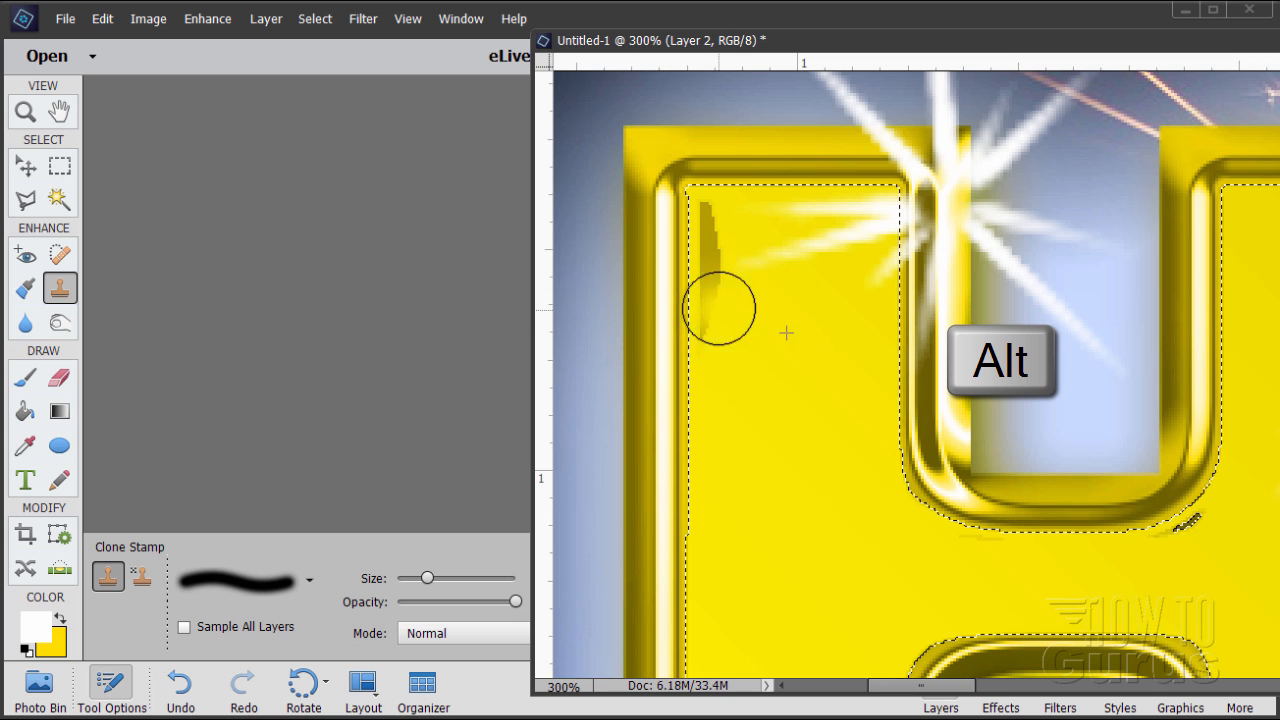
mouse_move(712, 270)
left_mouse_down()
mouse_move(709, 210)
mouse_move(714, 343)
mouse_move(720, 210)
mouse_move(718, 332)
left_mouse_up()
left_click_drag(828, 45, 392, 46)
left_click(314, 18)
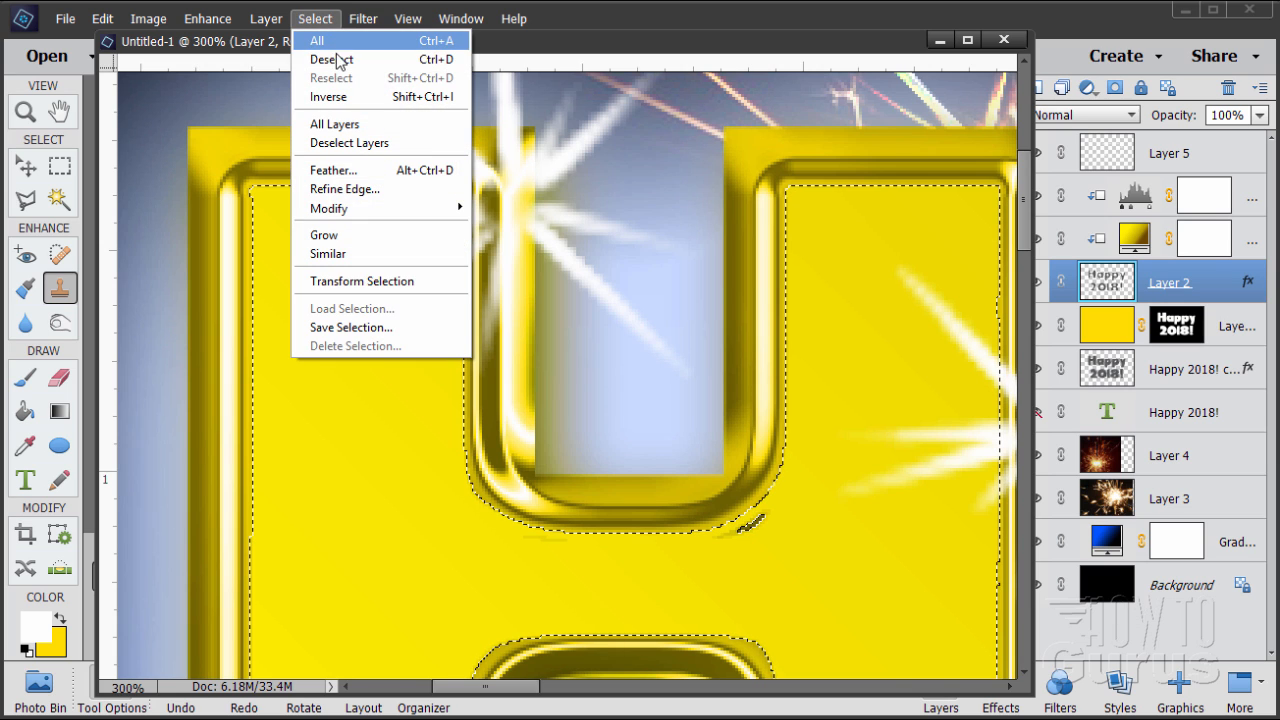
left_click(331, 57)
Examine the whole Happy 2018! graphic at 50% zoom with the Move tool active and the Background layer selected
left_click(24, 111)
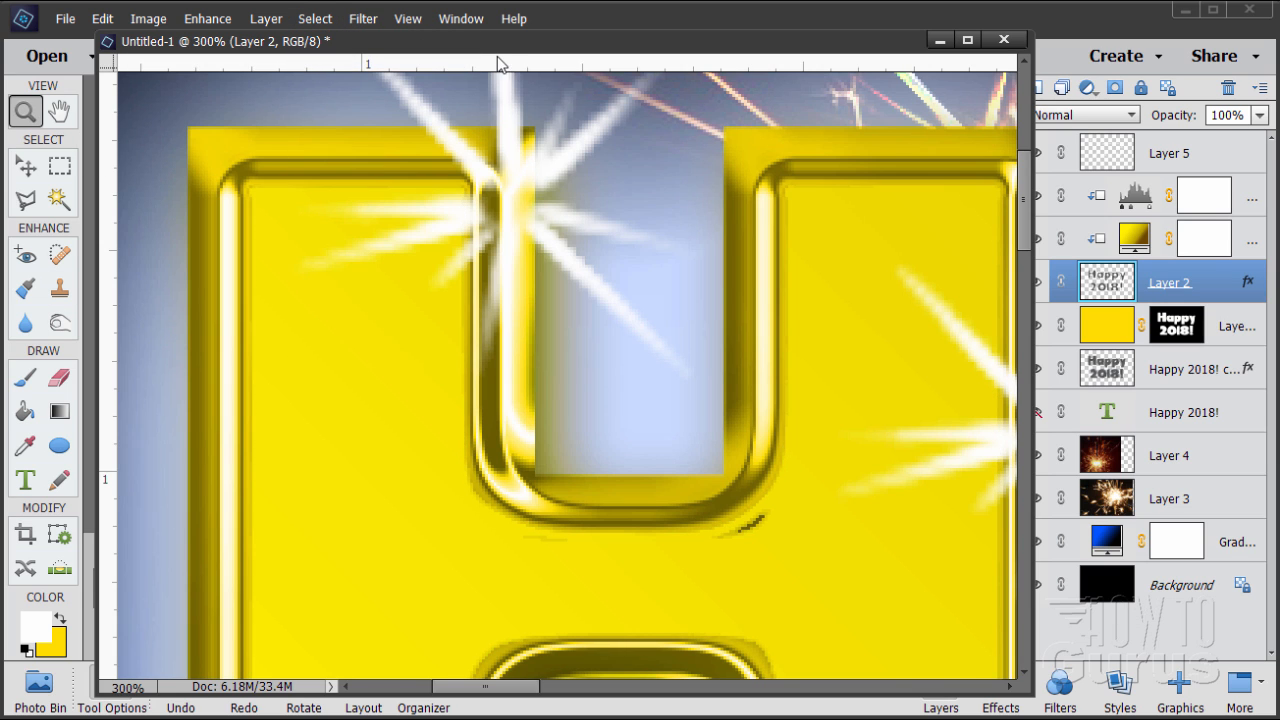
left_click_drag(492, 46, 471, 167)
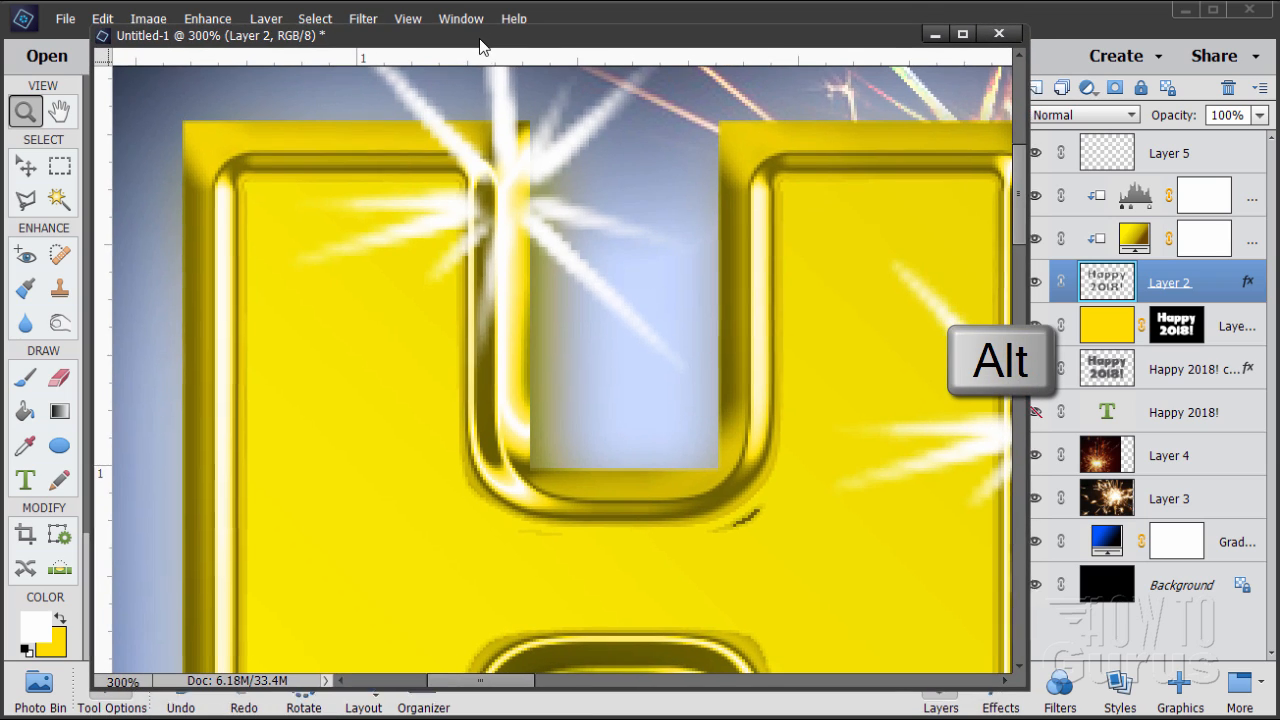
left_click(676, 419, "alt")
left_click(676, 419, "alt")
left_click(676, 419, "alt")
left_click(676, 419, "alt")
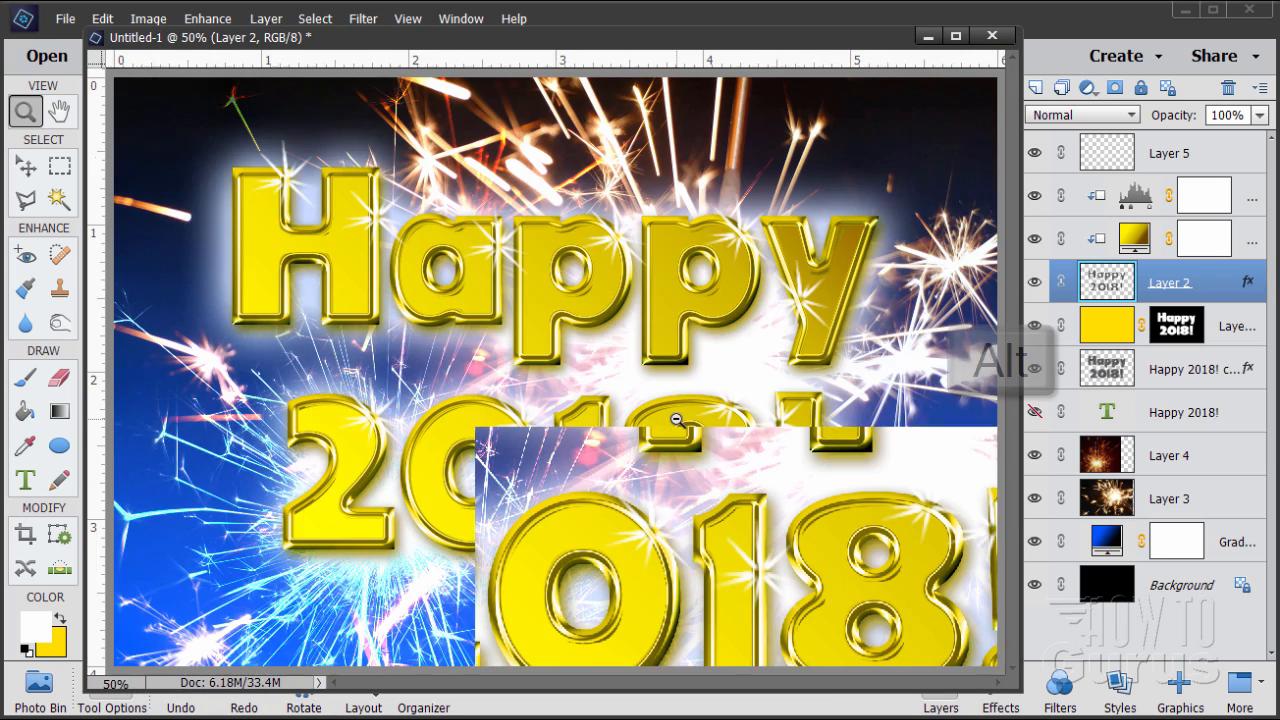
left_click(22, 168)
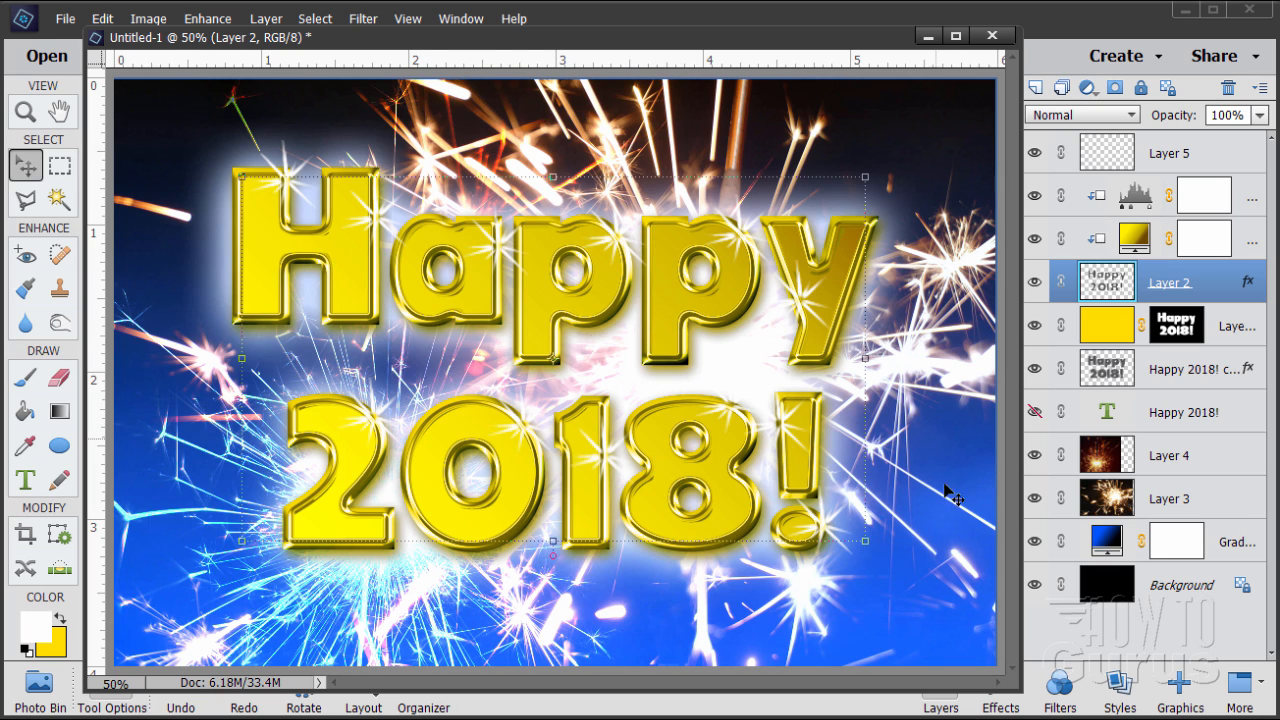
left_click(1180, 600)
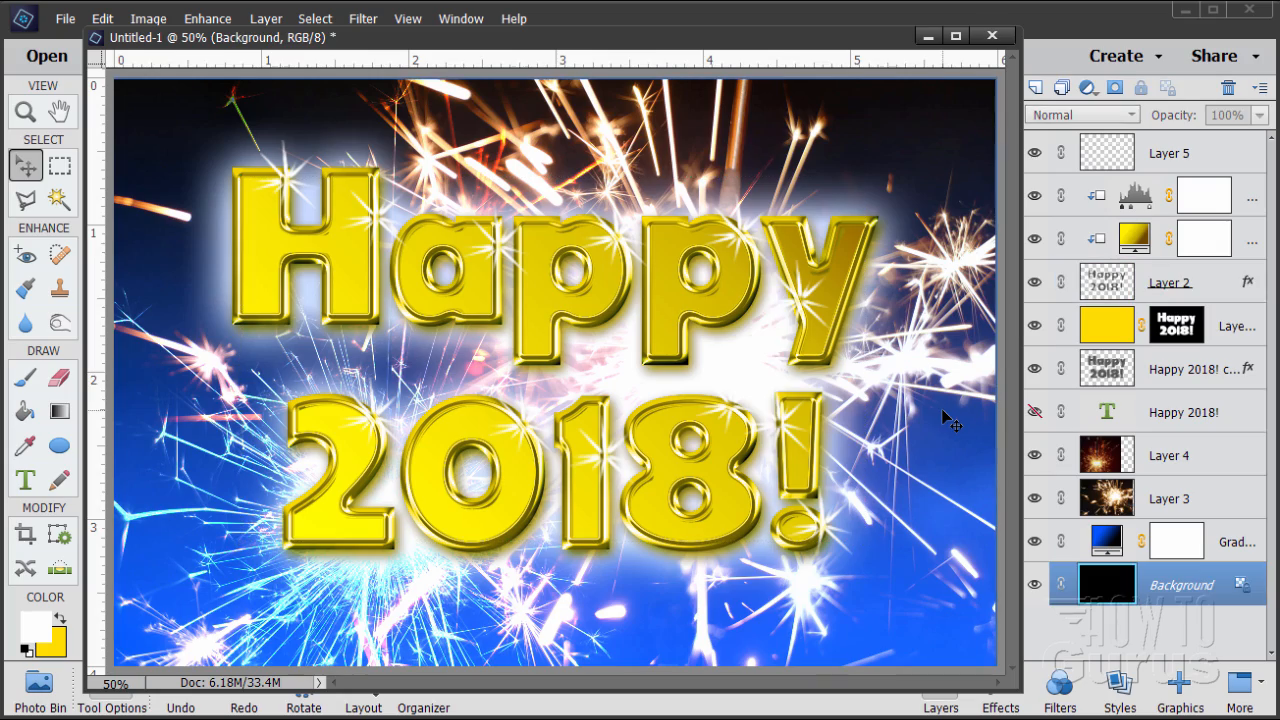